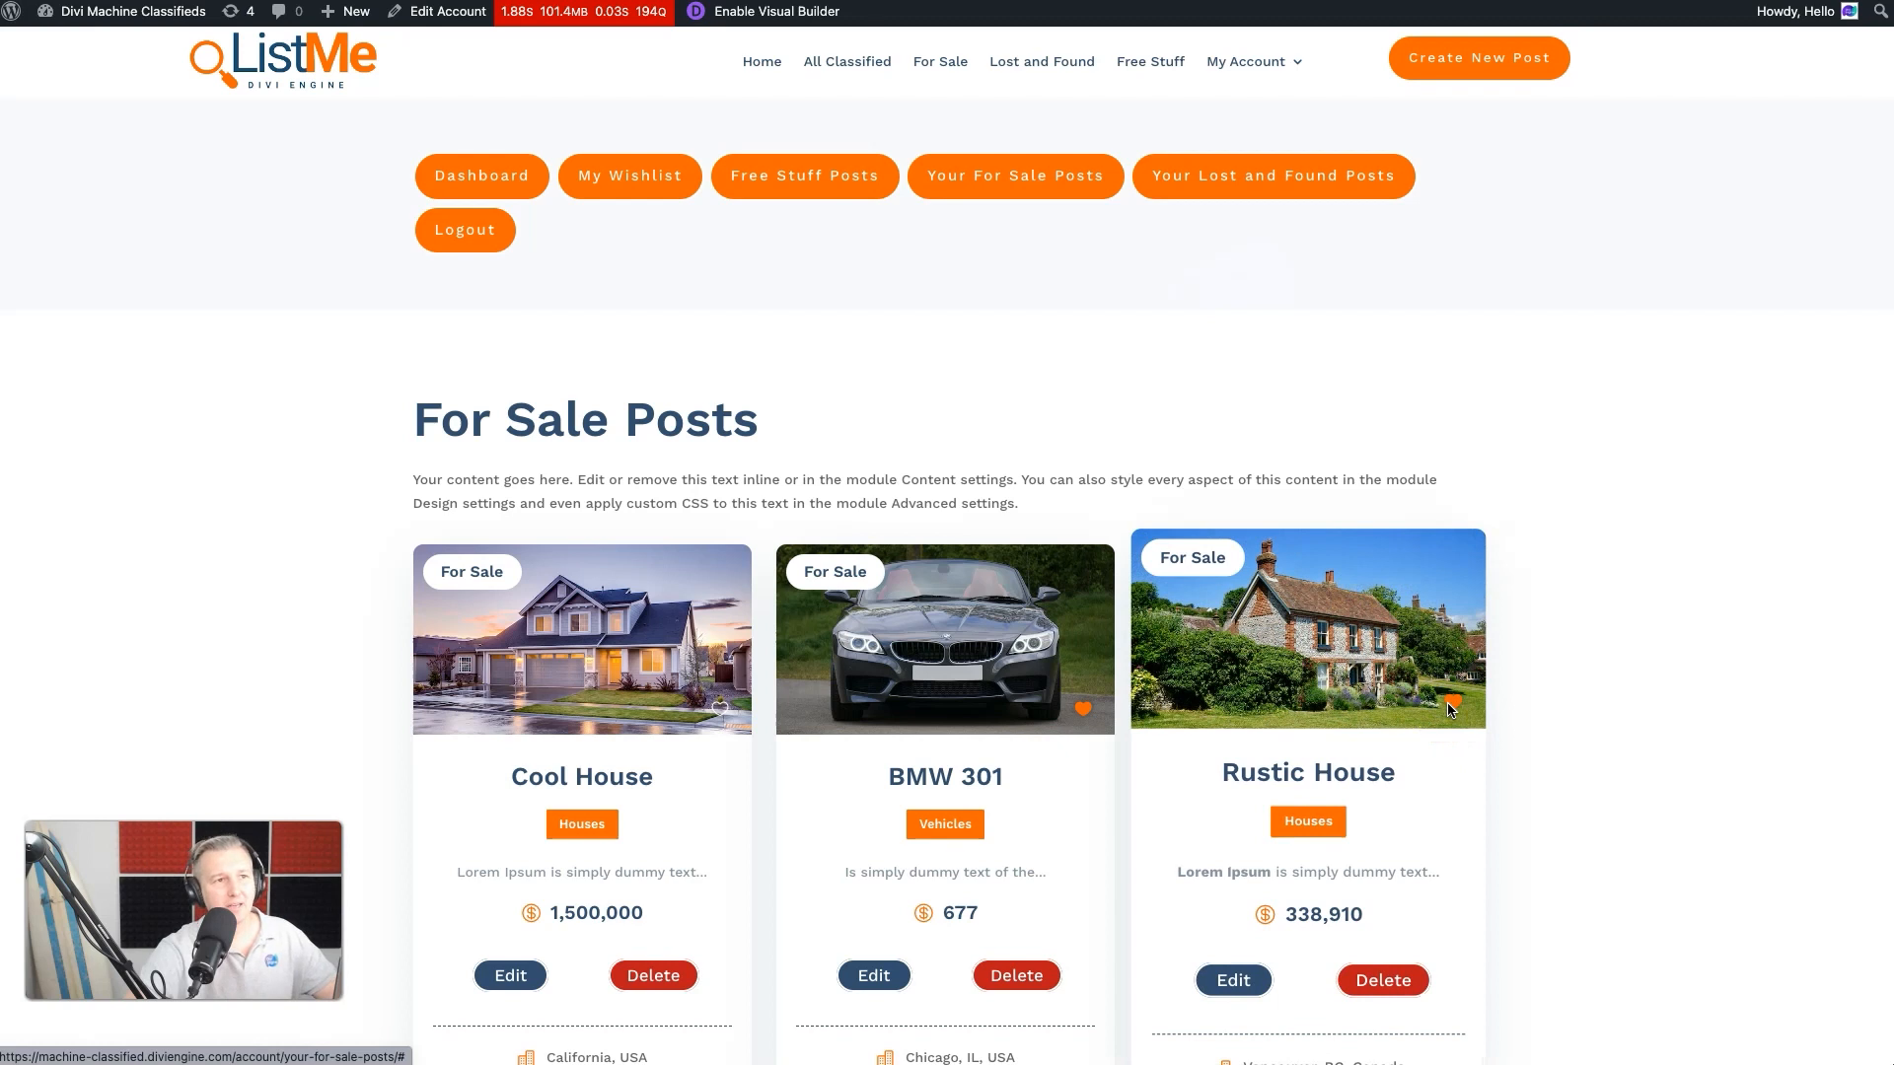
left_click(1715, 677)
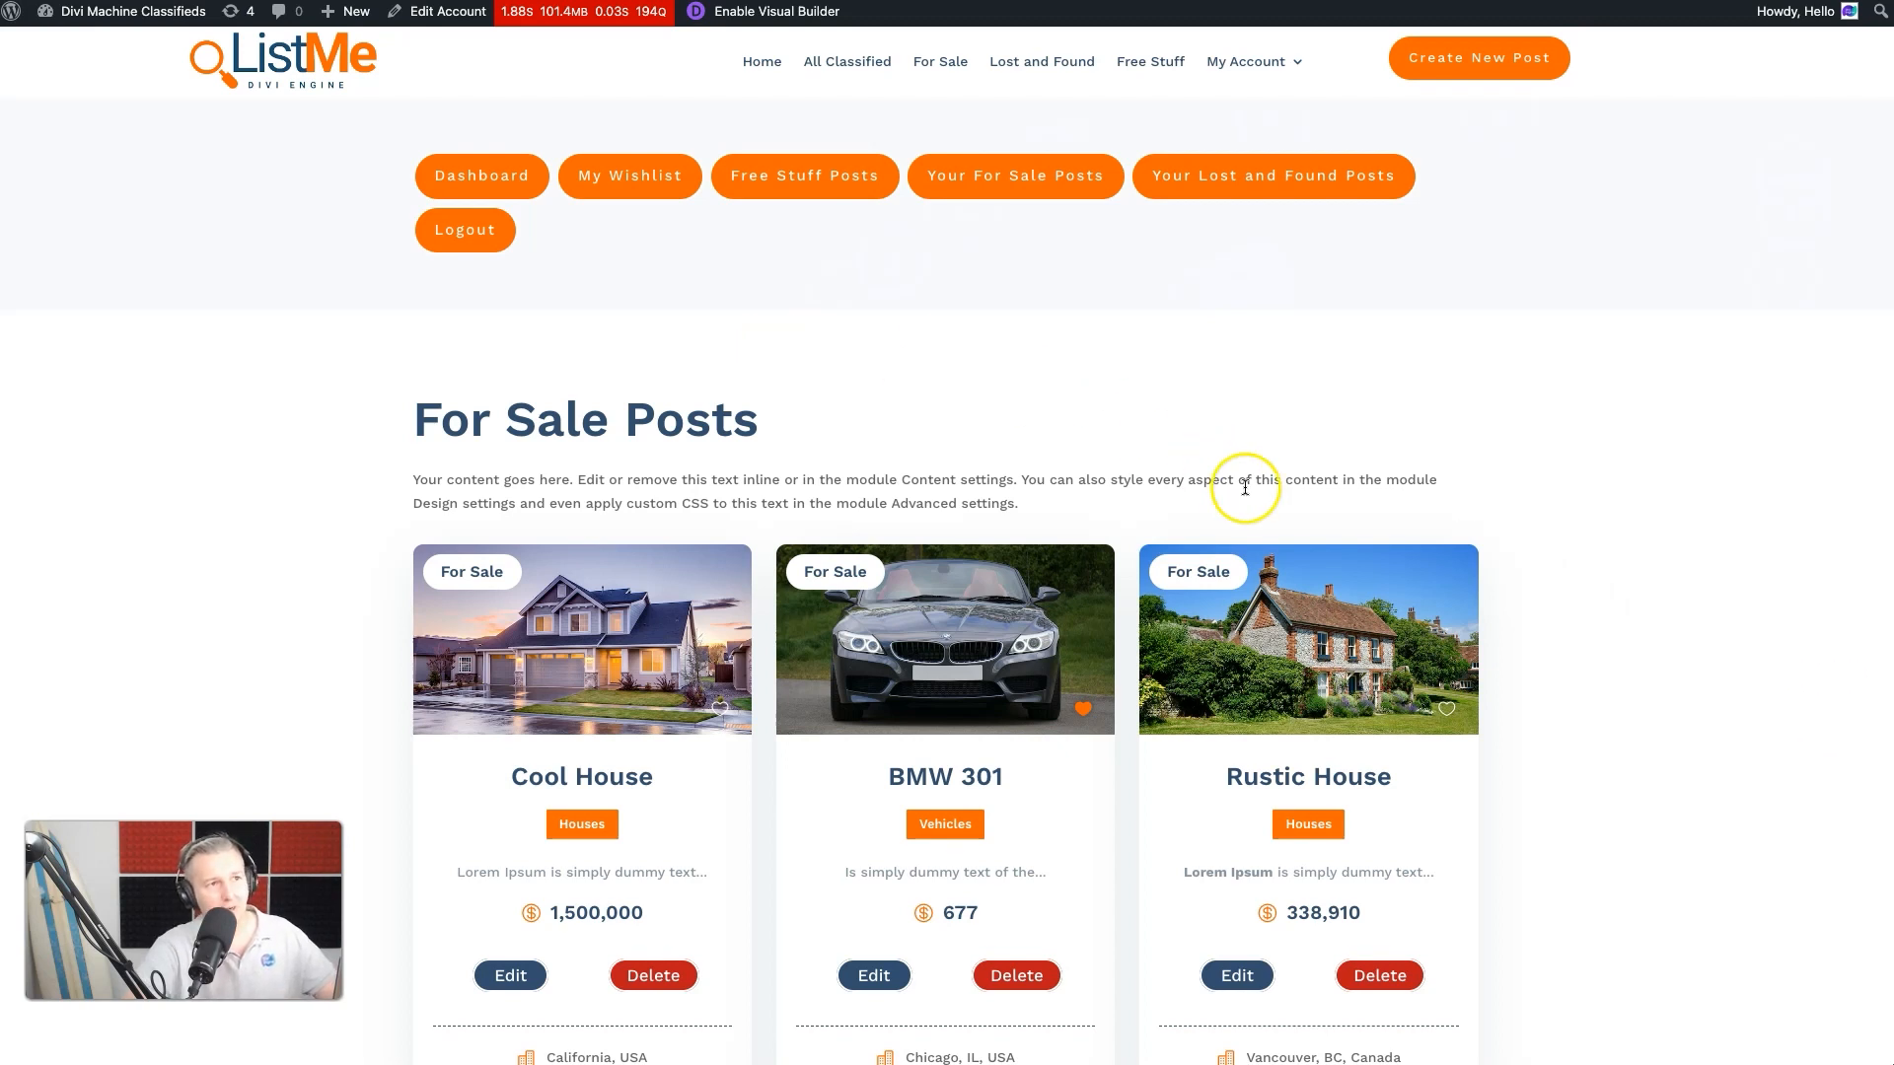
scroll(1245, 487, "down", 3)
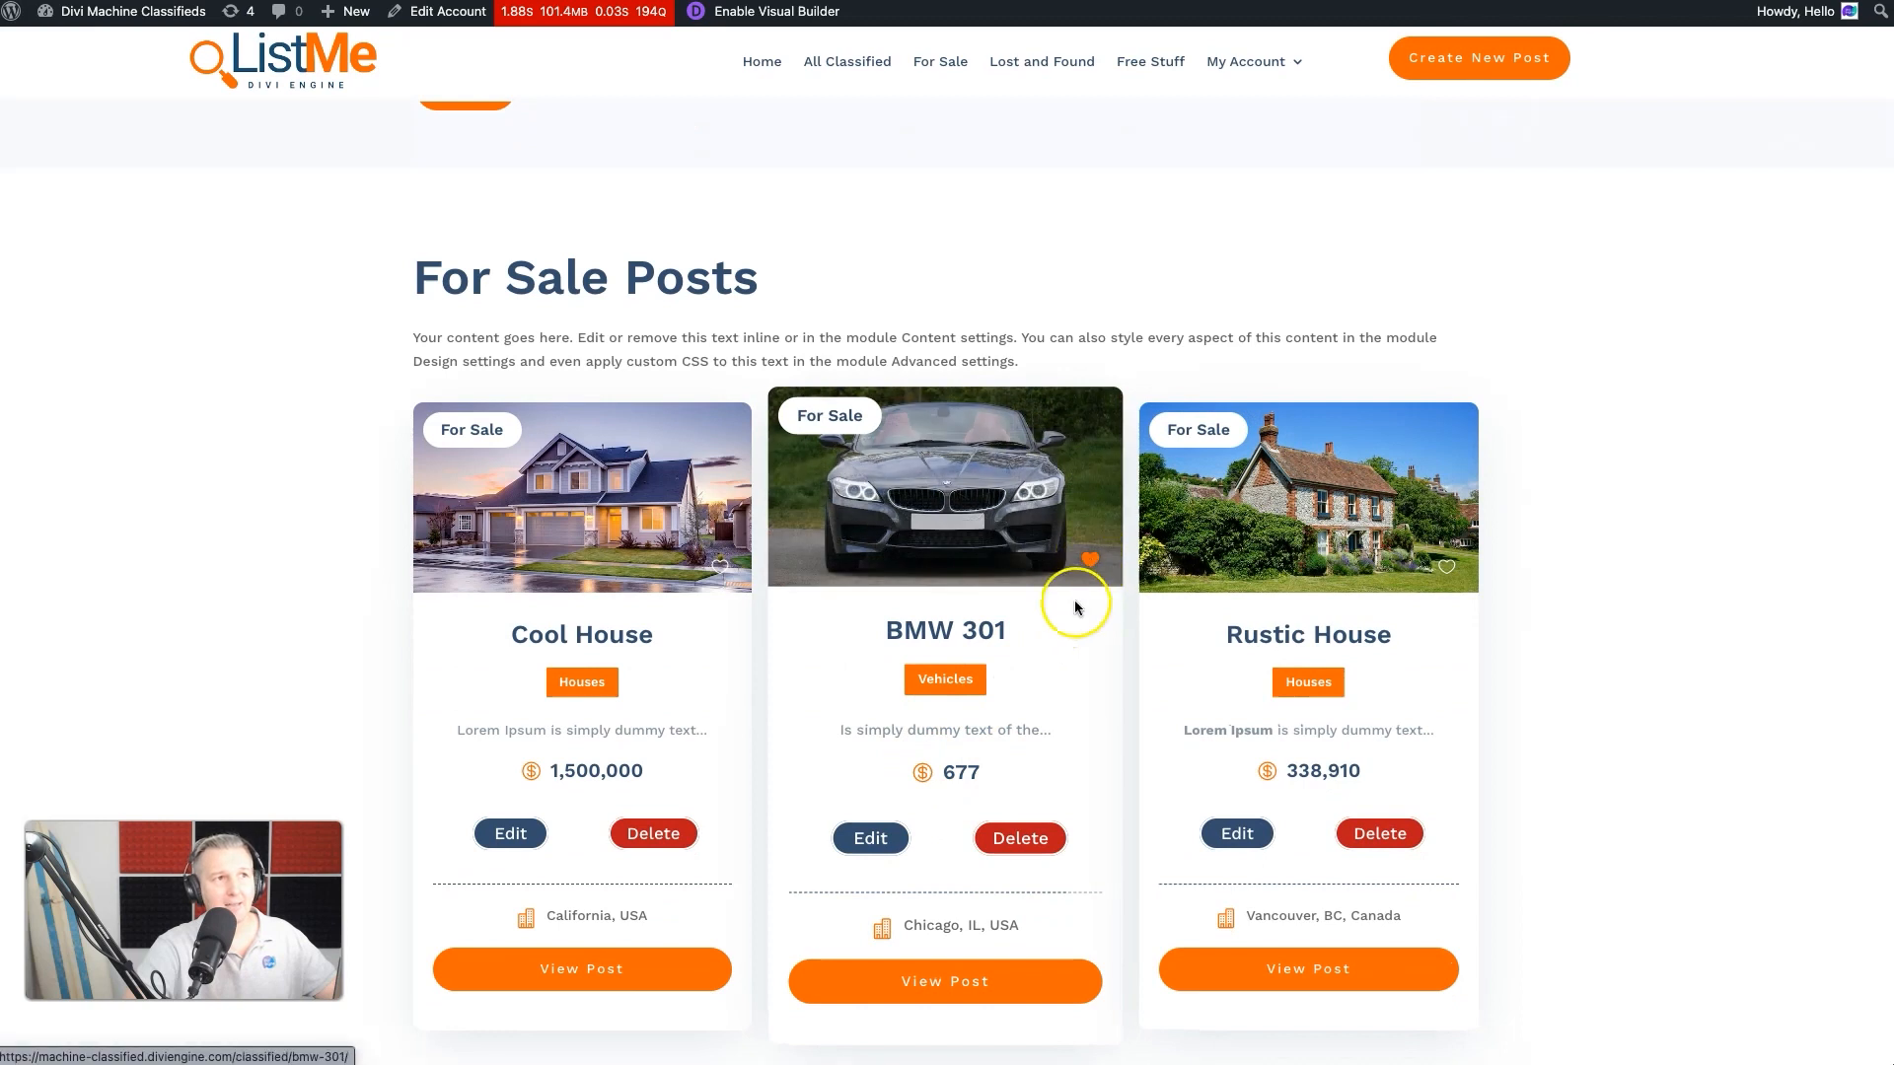
scroll(825, 329, "up", 3)
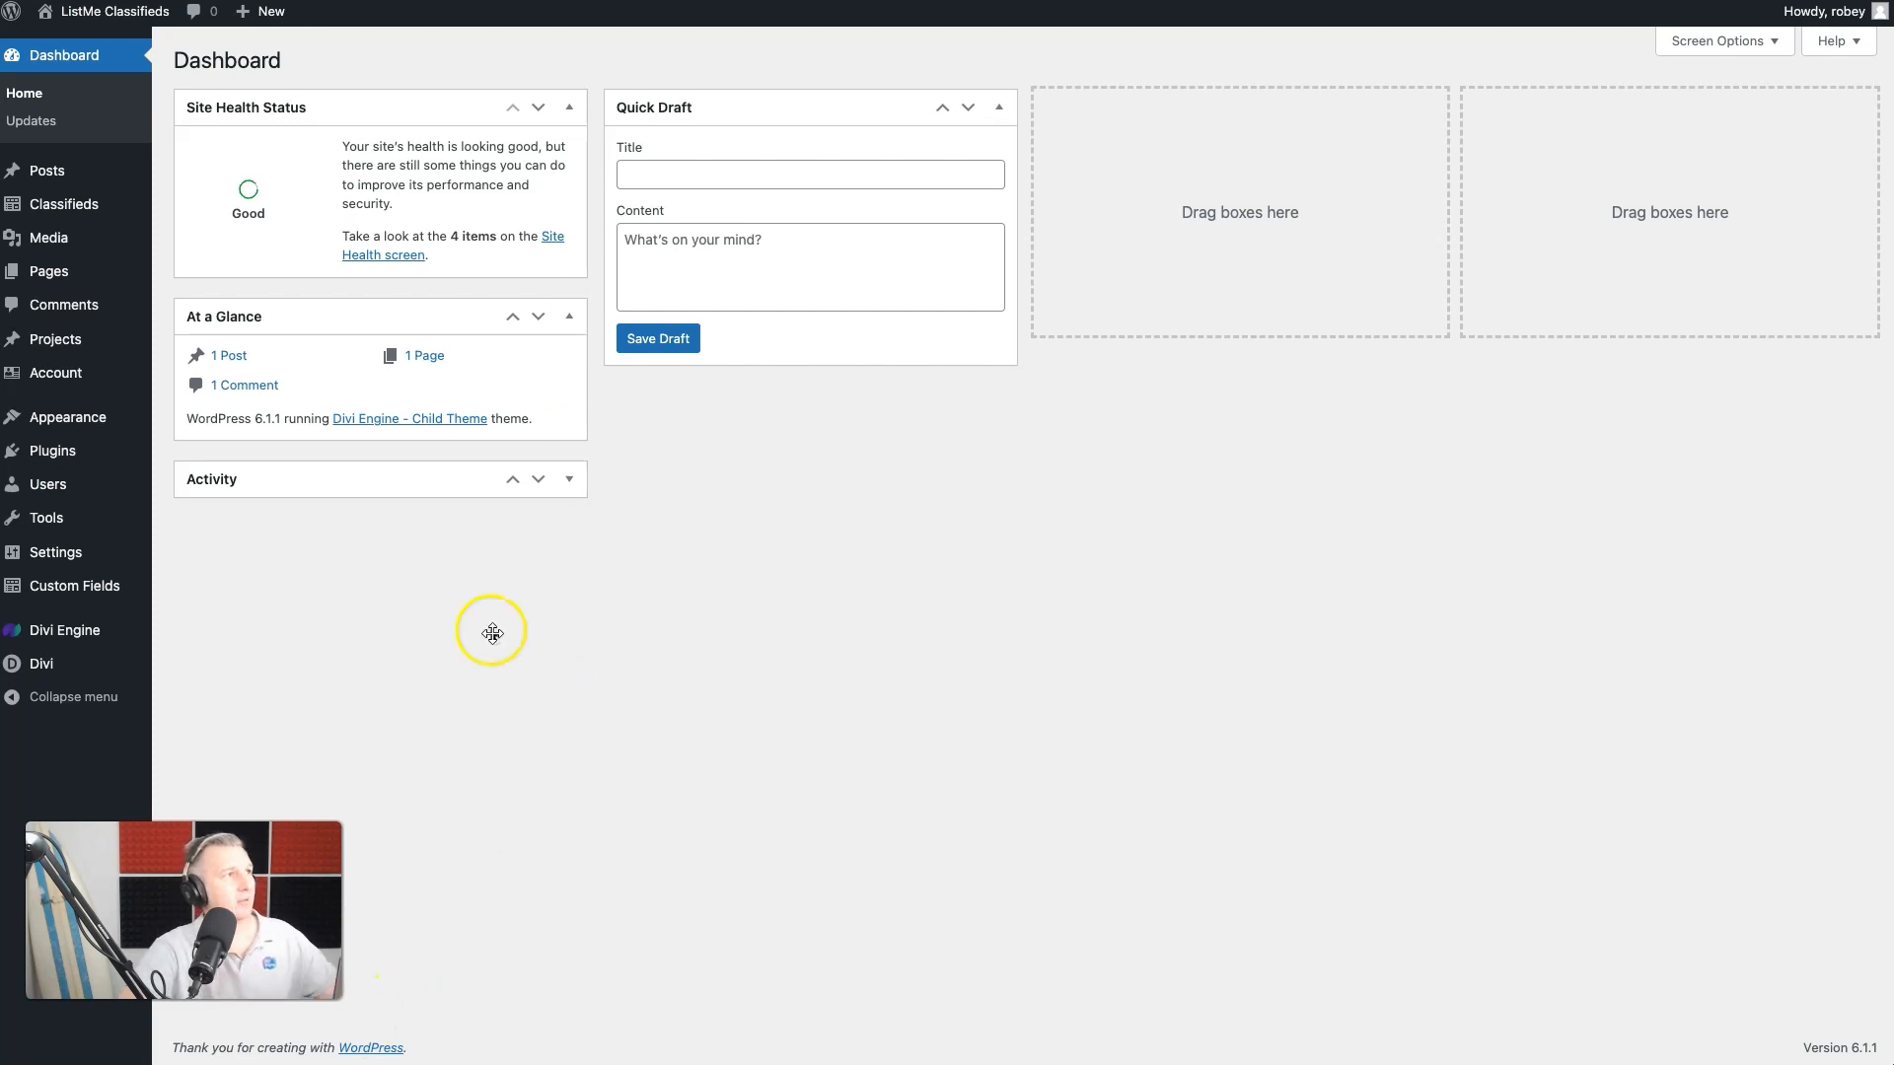
- Add a new account page titled Wishlist and publish it
mouse_move(46, 383)
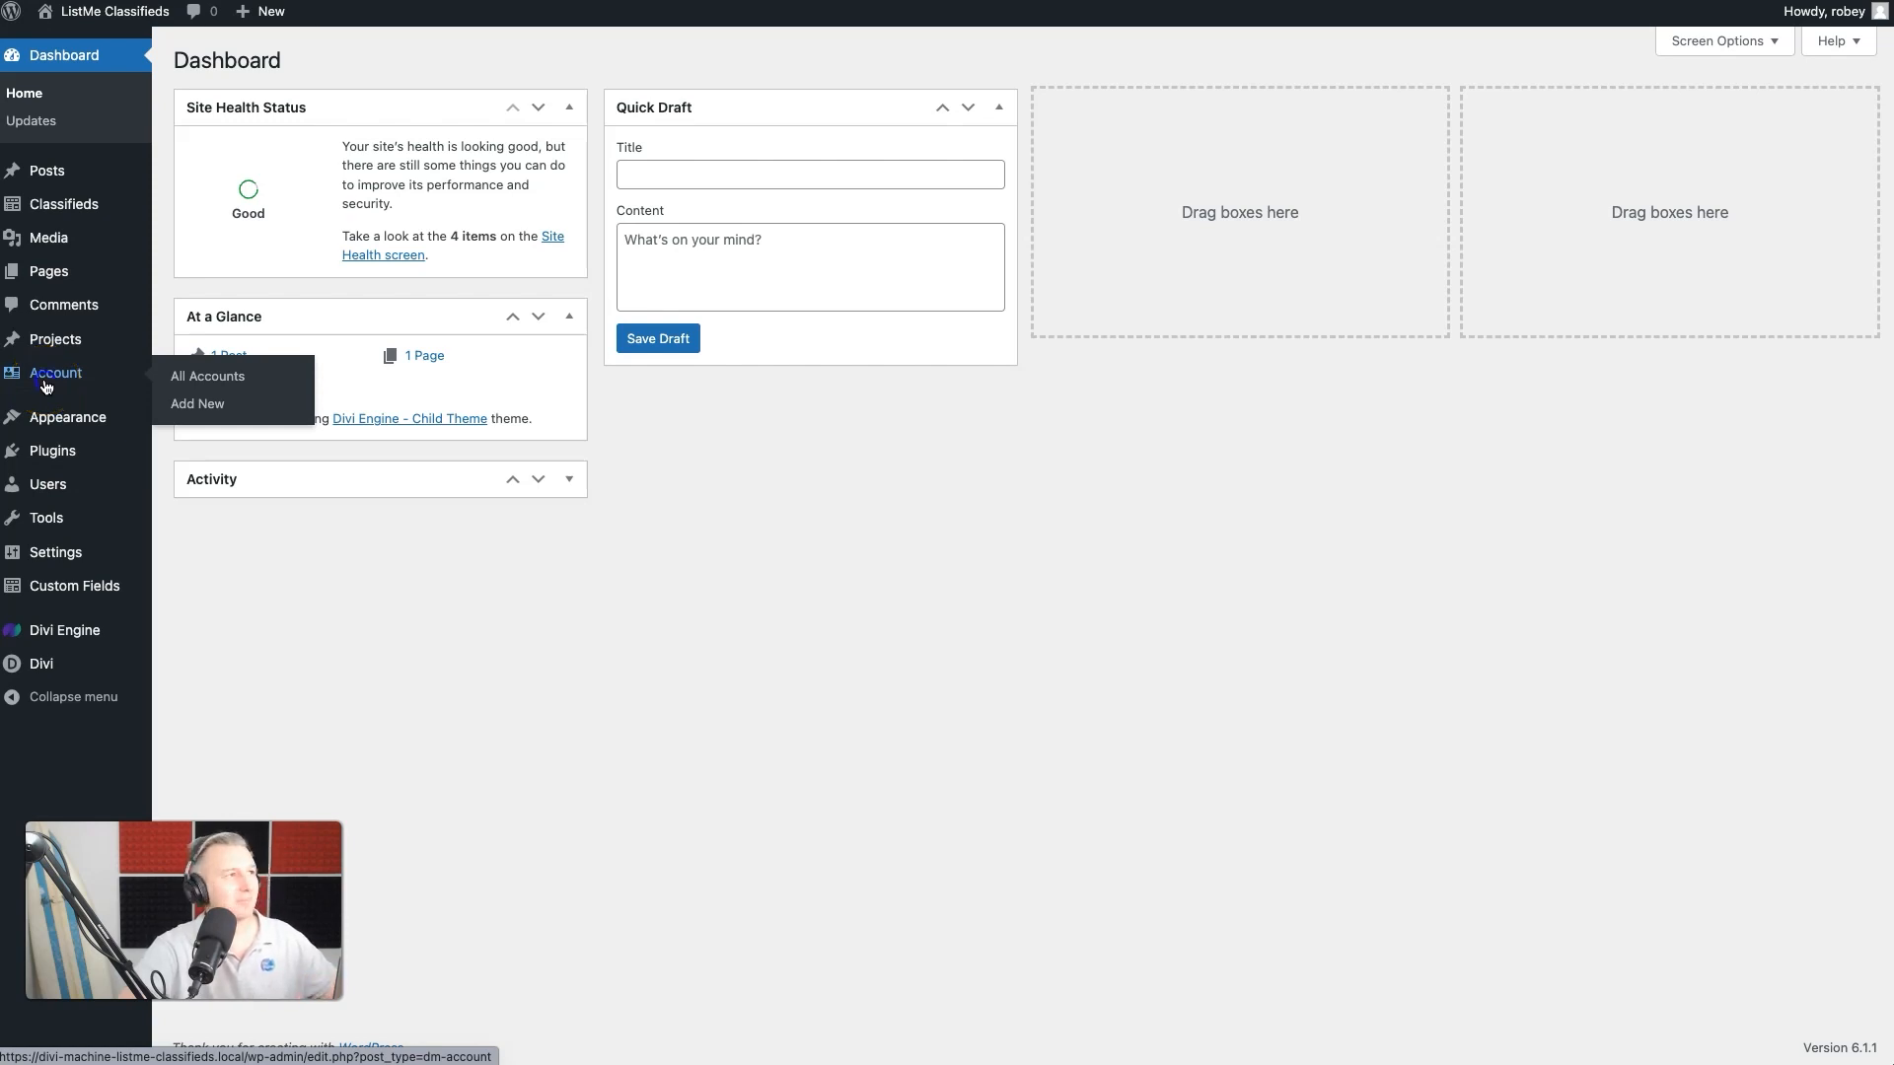
left_click(47, 375)
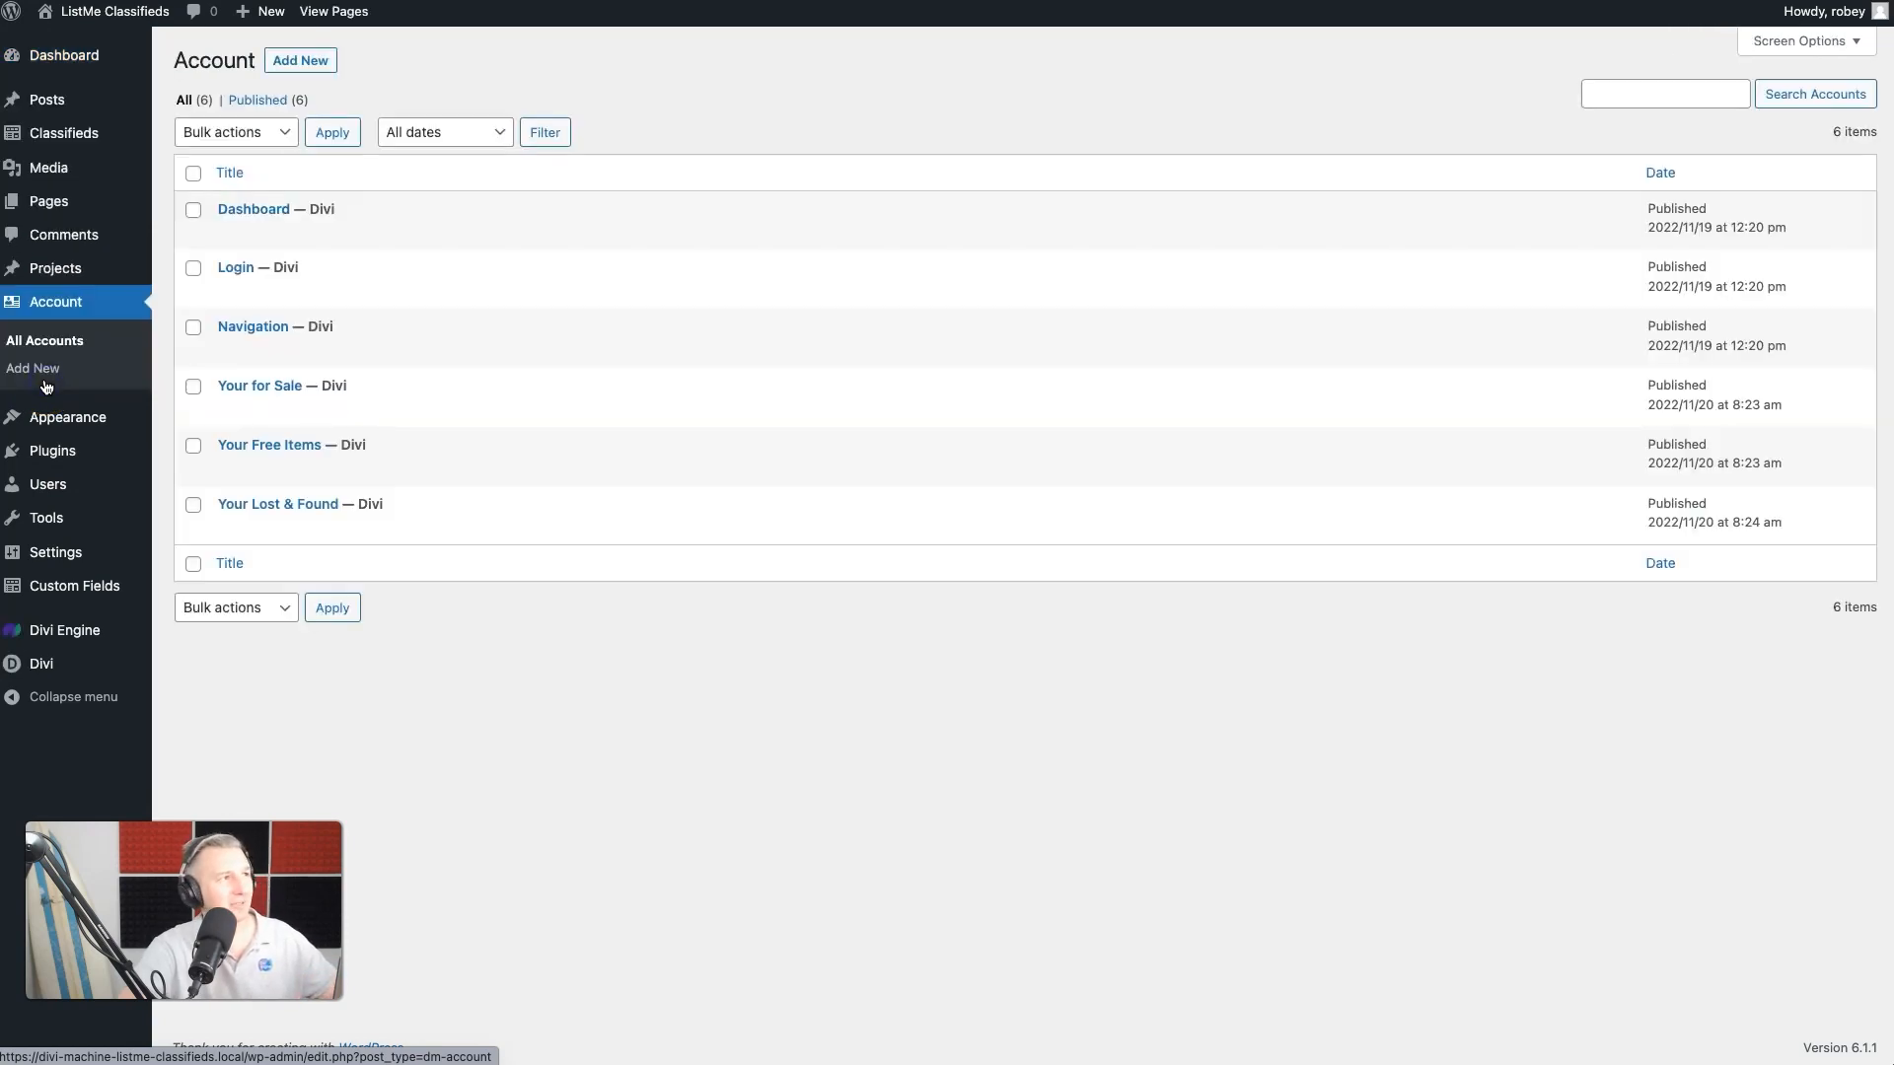
left_click(300, 61)
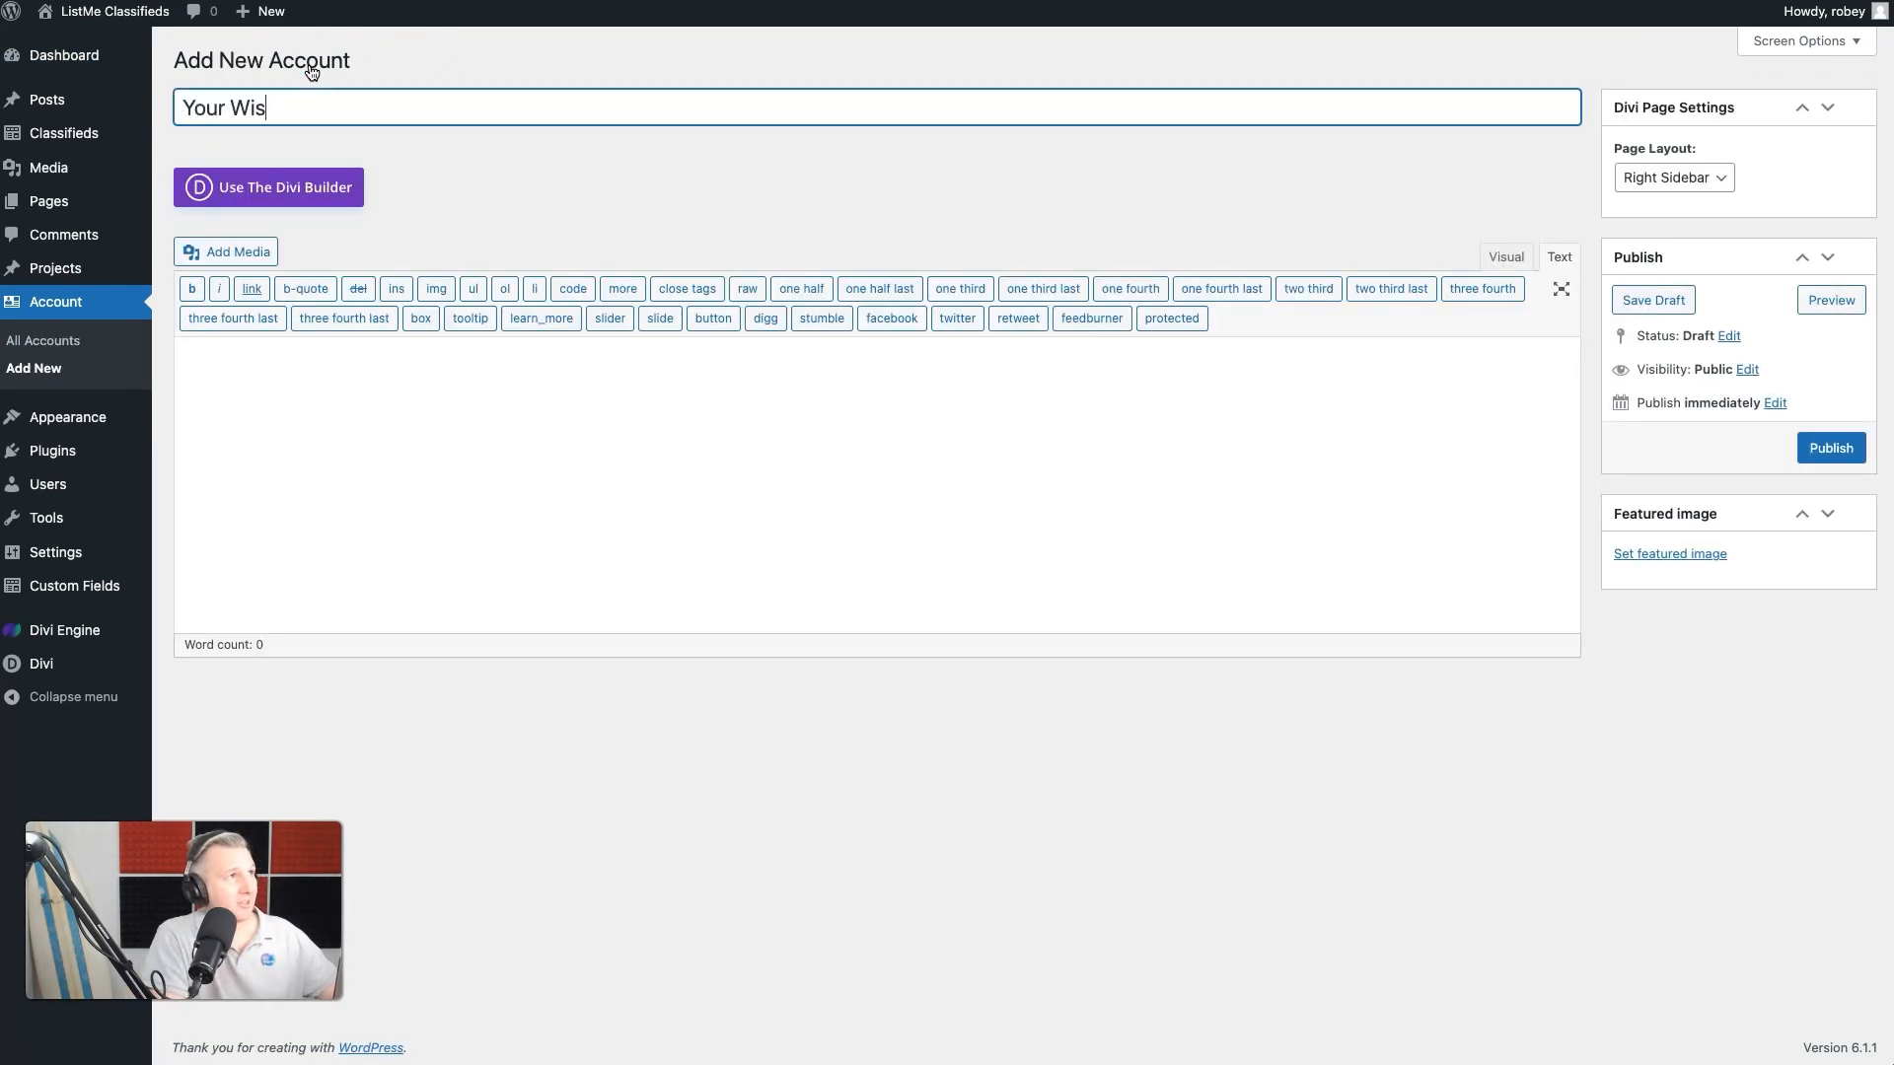
type("Your Wishlist")
left_click_drag(226, 107, 162, 105)
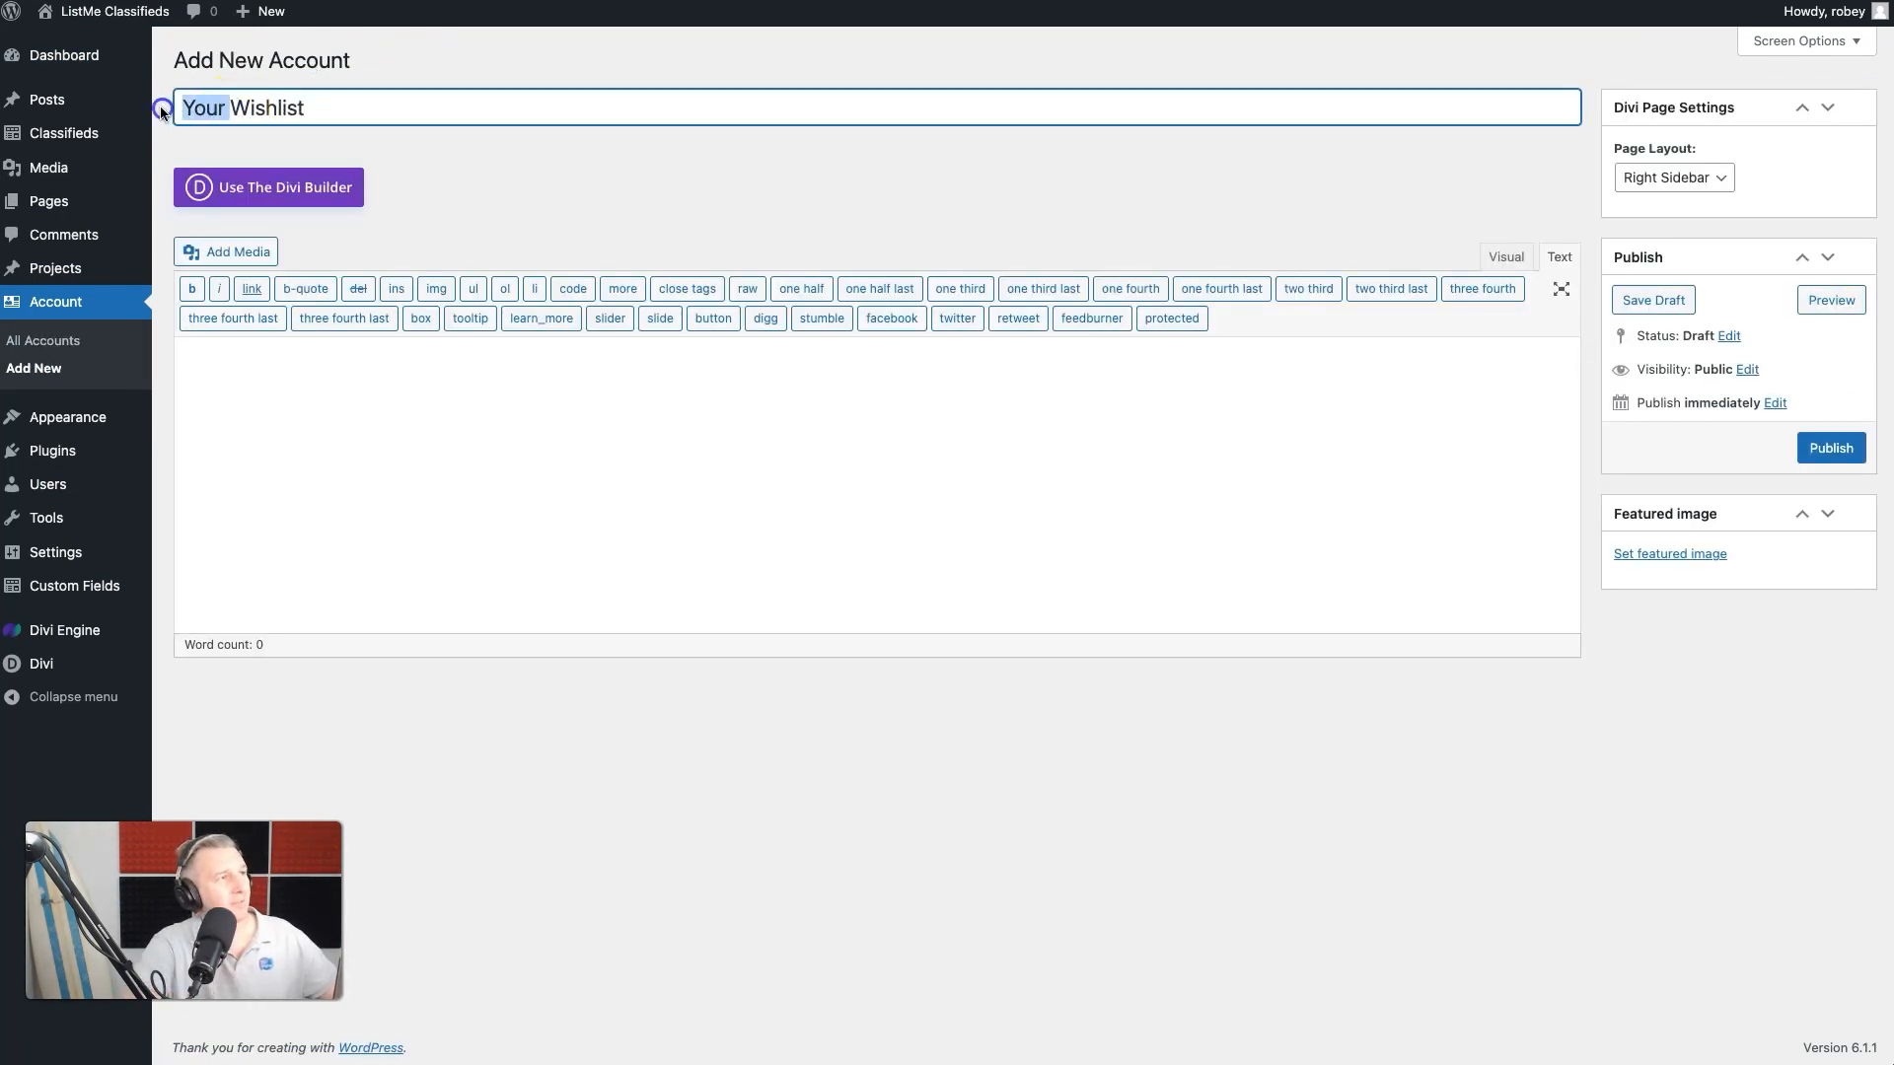
key("BackSpace")
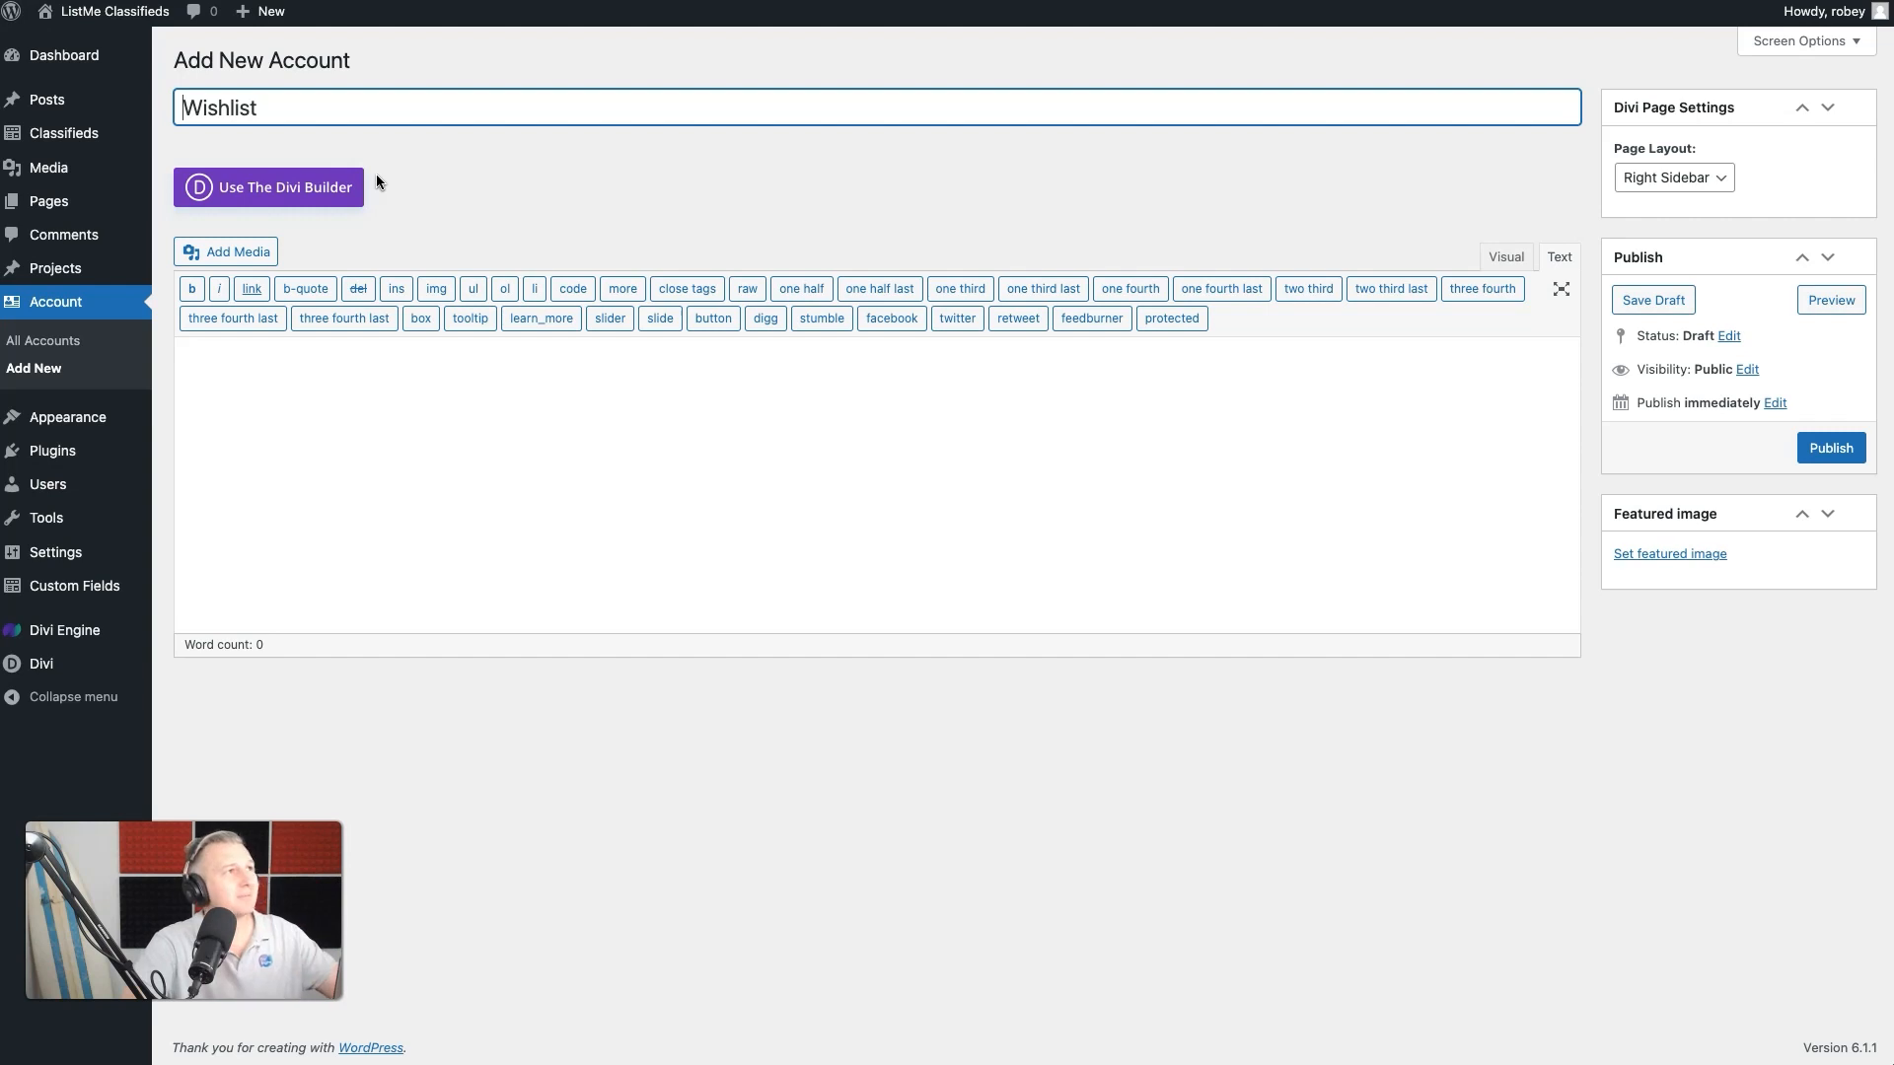
left_click(1821, 444)
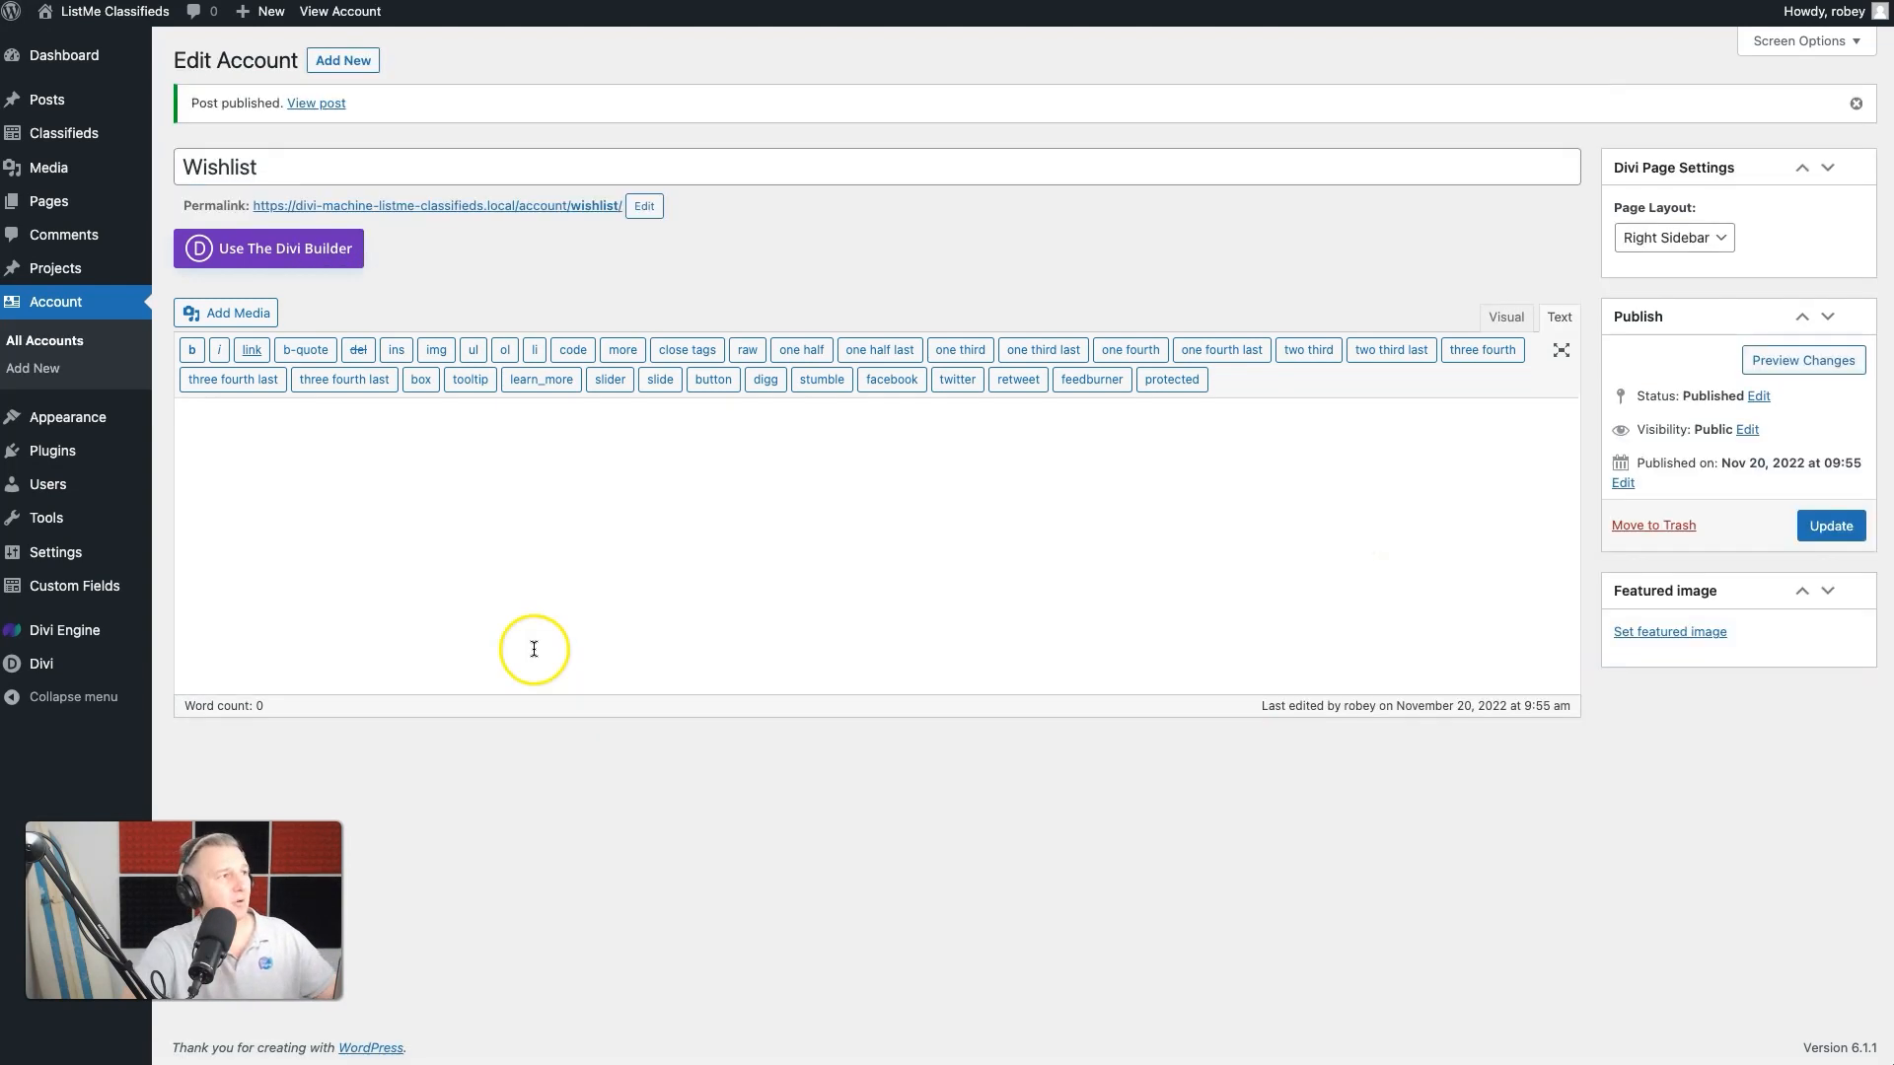
- Open the Classifieds Loop layout from the Divi Library for editing
mouse_move(45, 659)
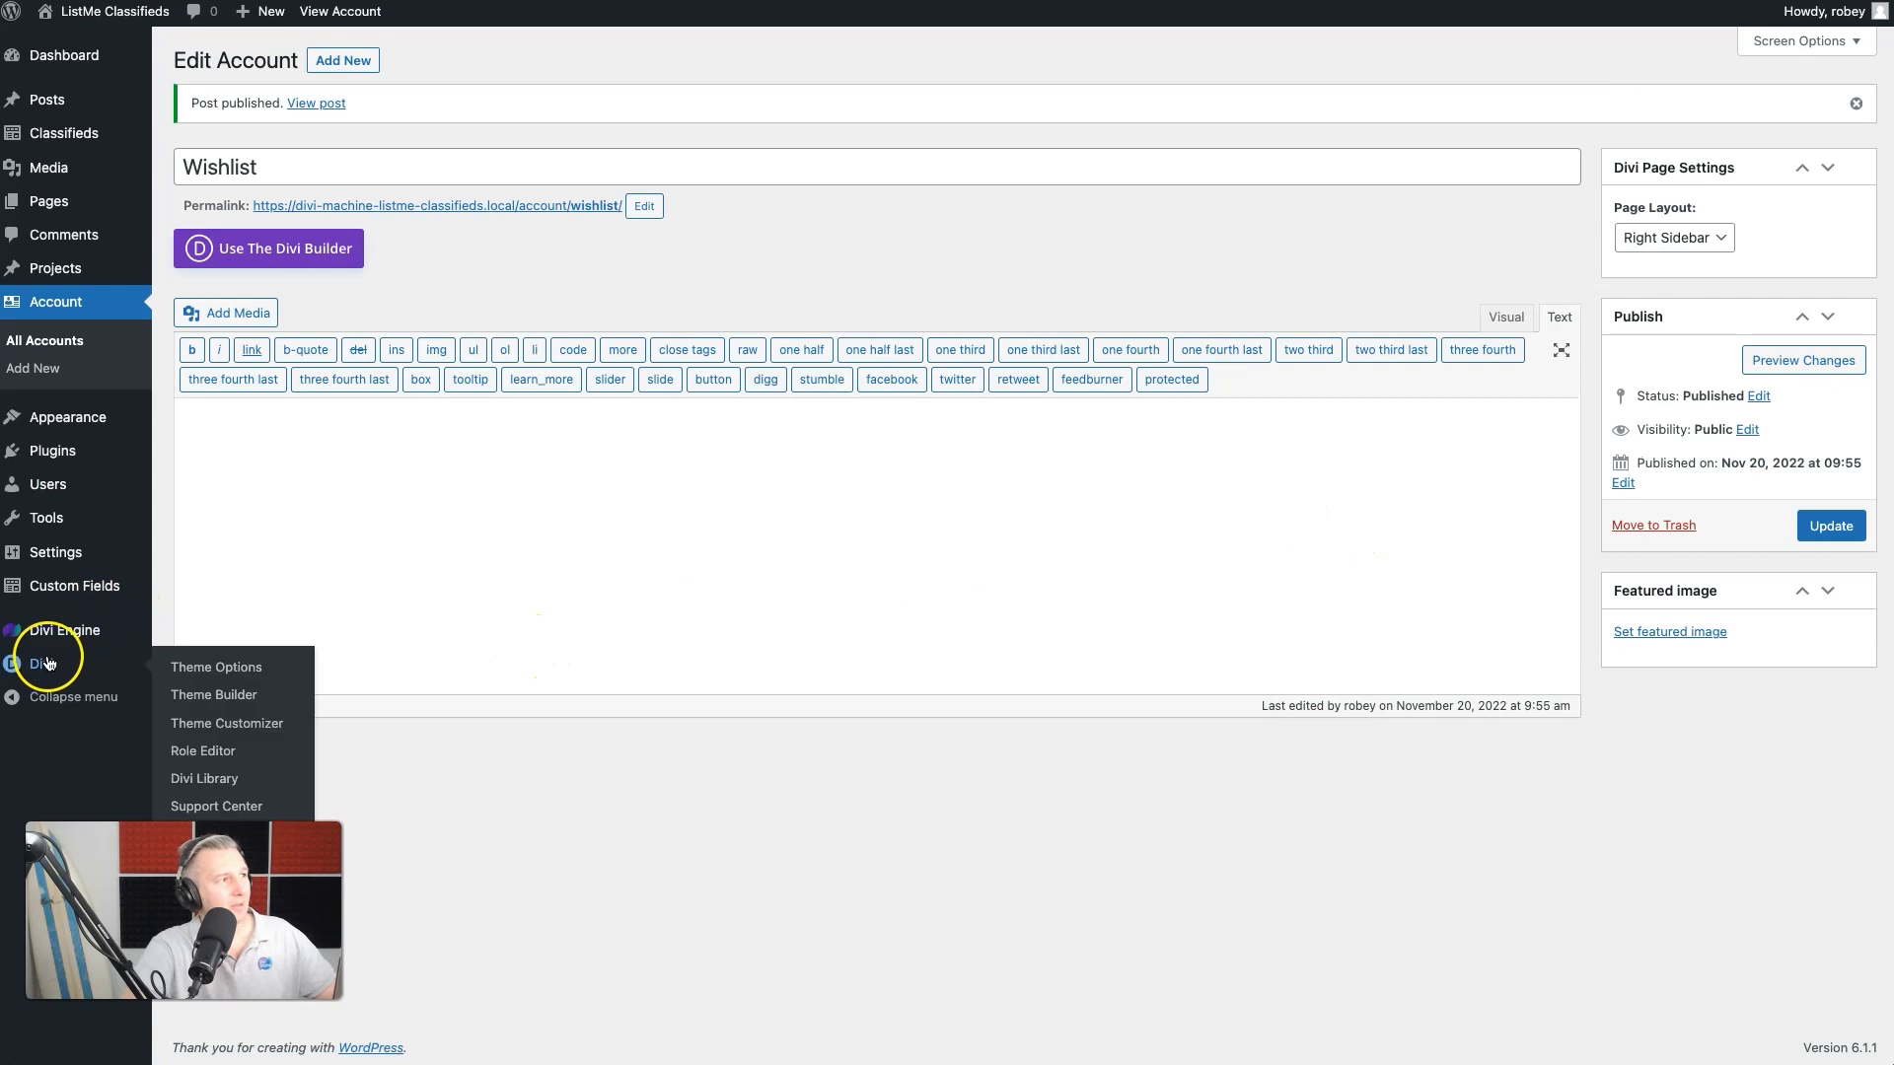
left_click(208, 779)
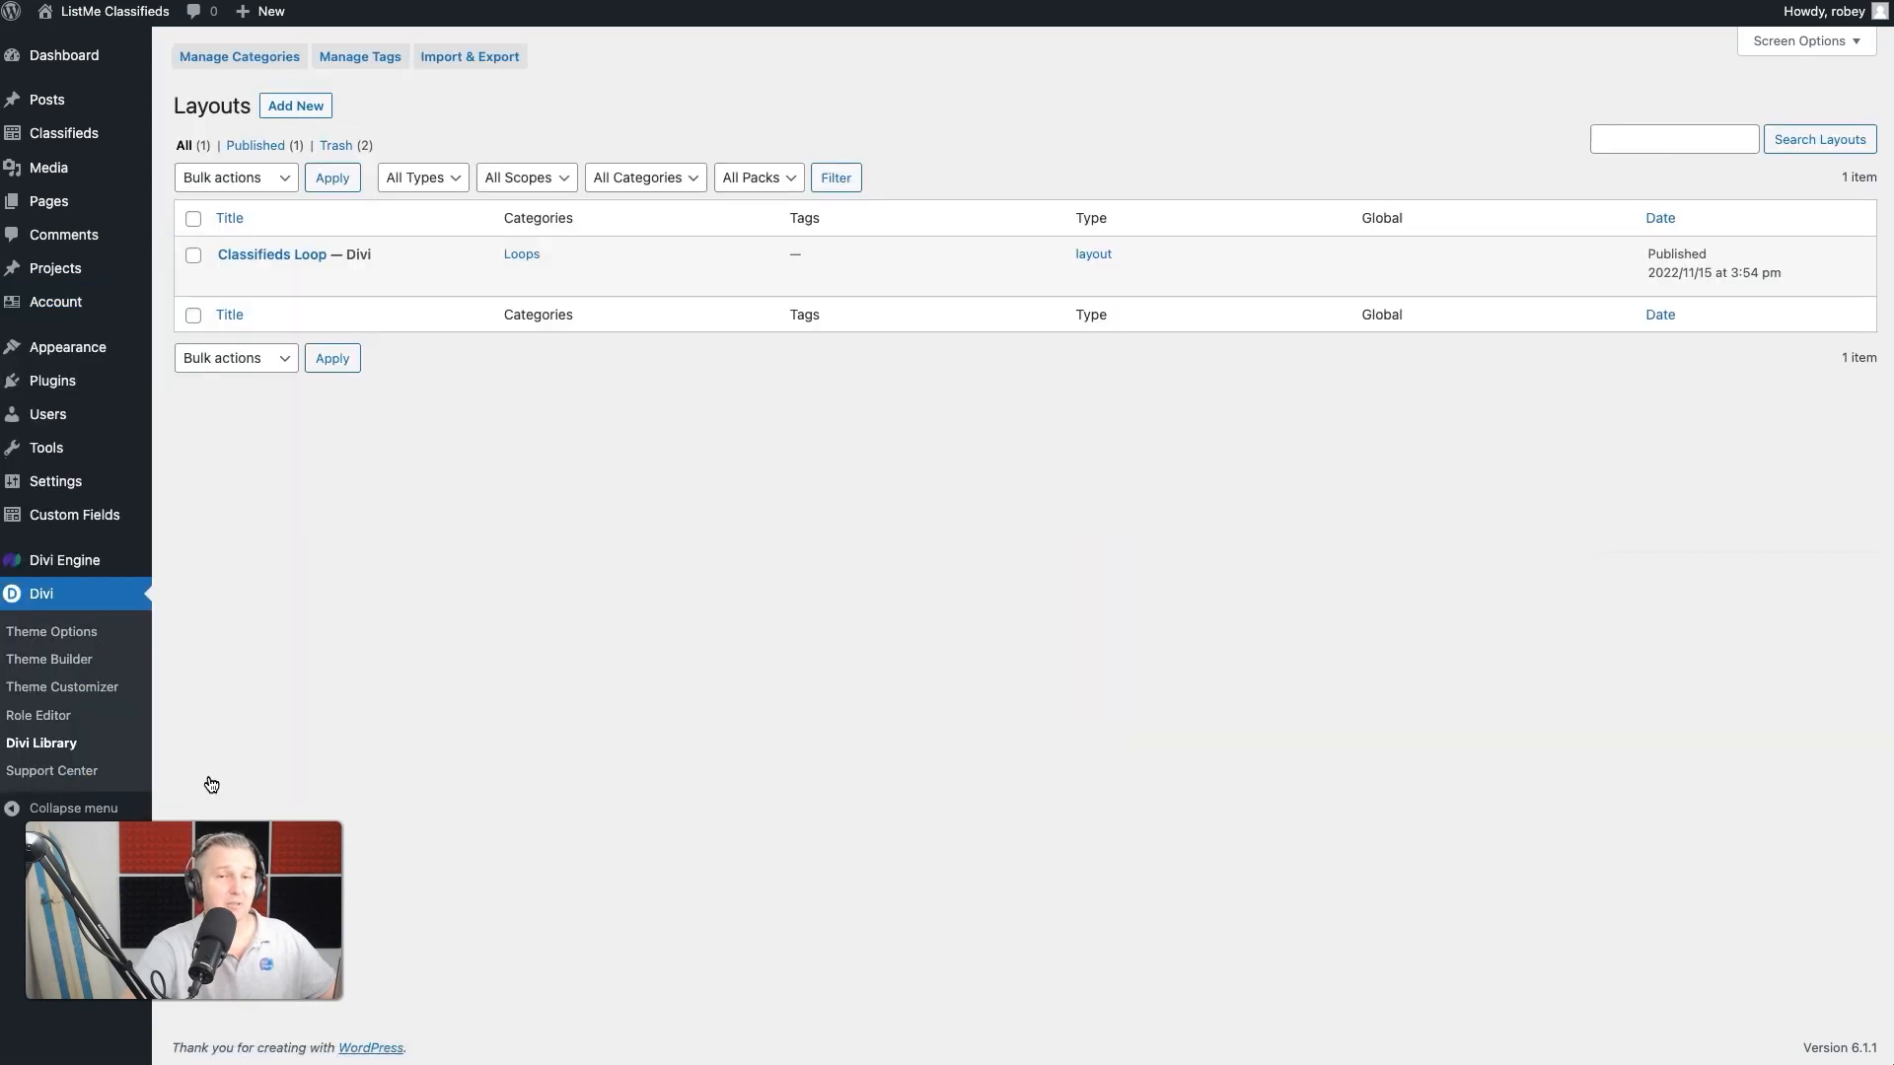
left_click(228, 280)
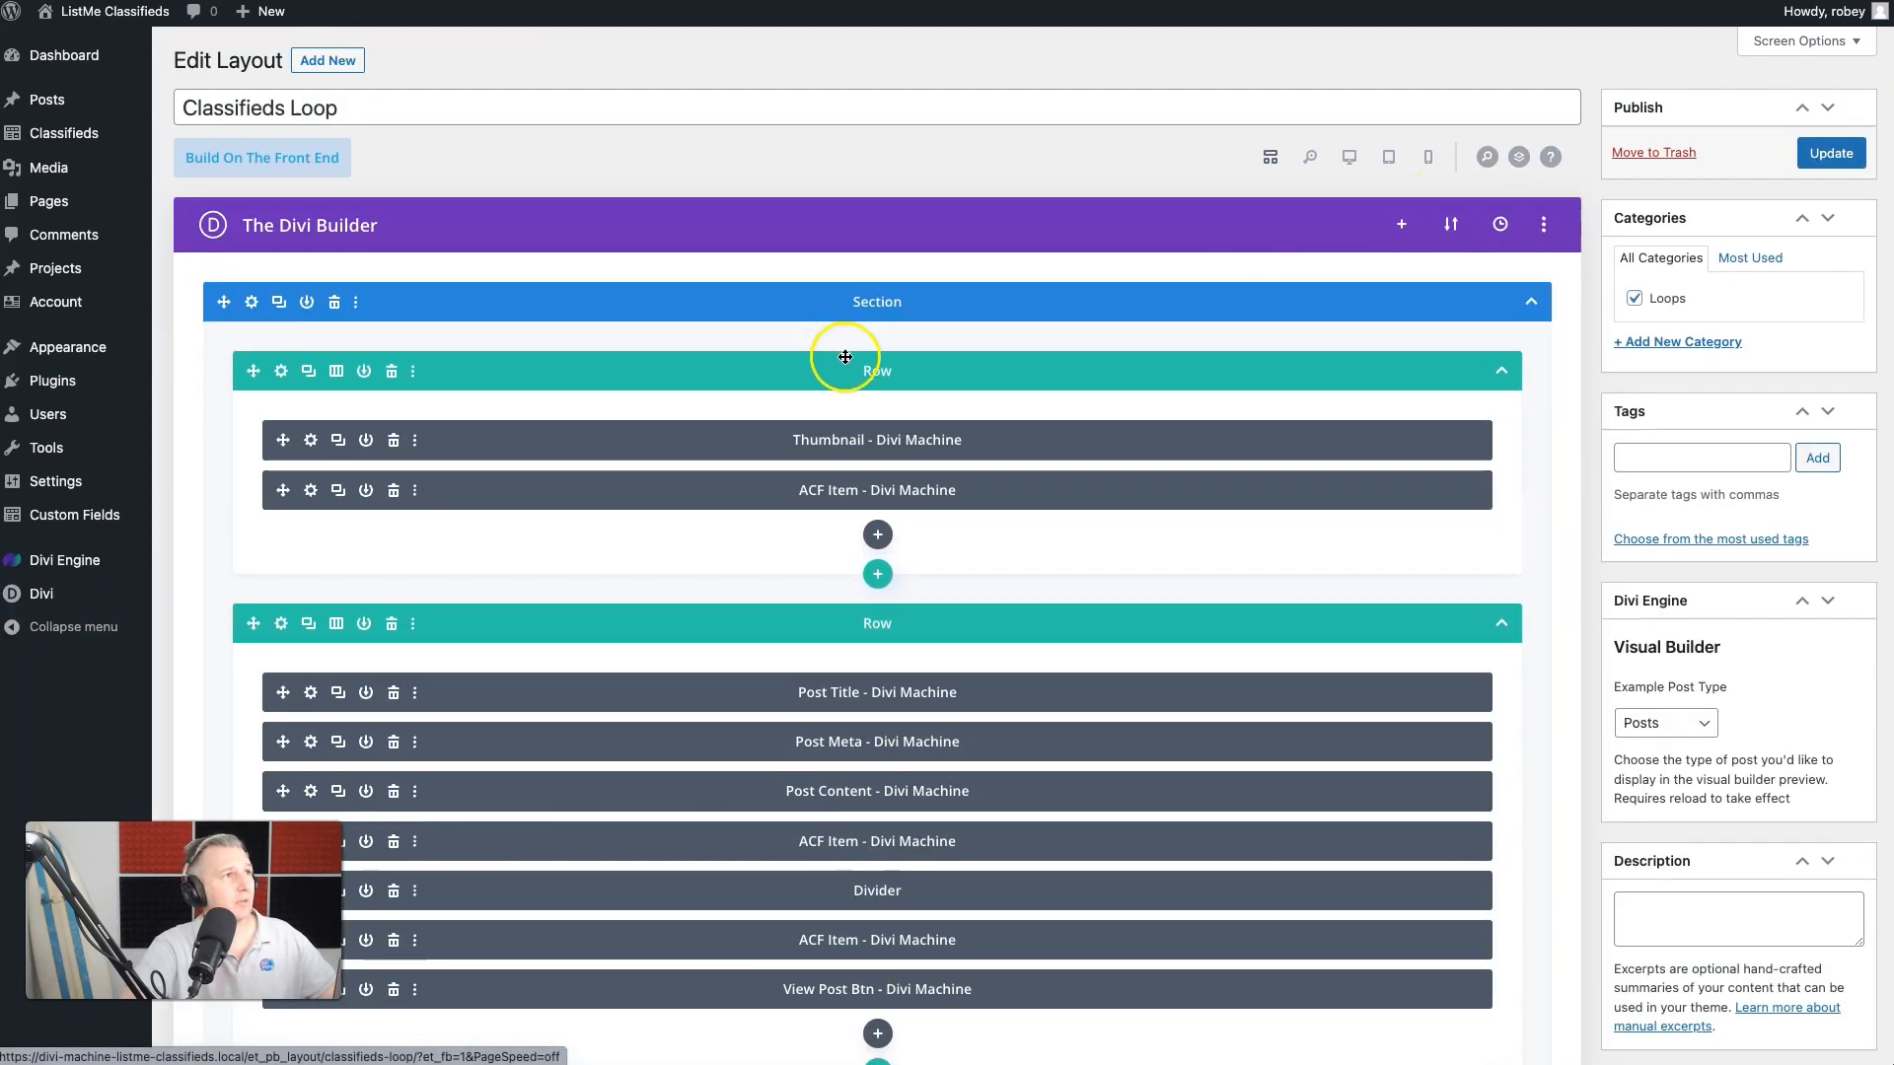
- Insert an Acc Wishlist Icon module below the ACF Item in the first row and preview the layout in phone view
left_click(878, 534)
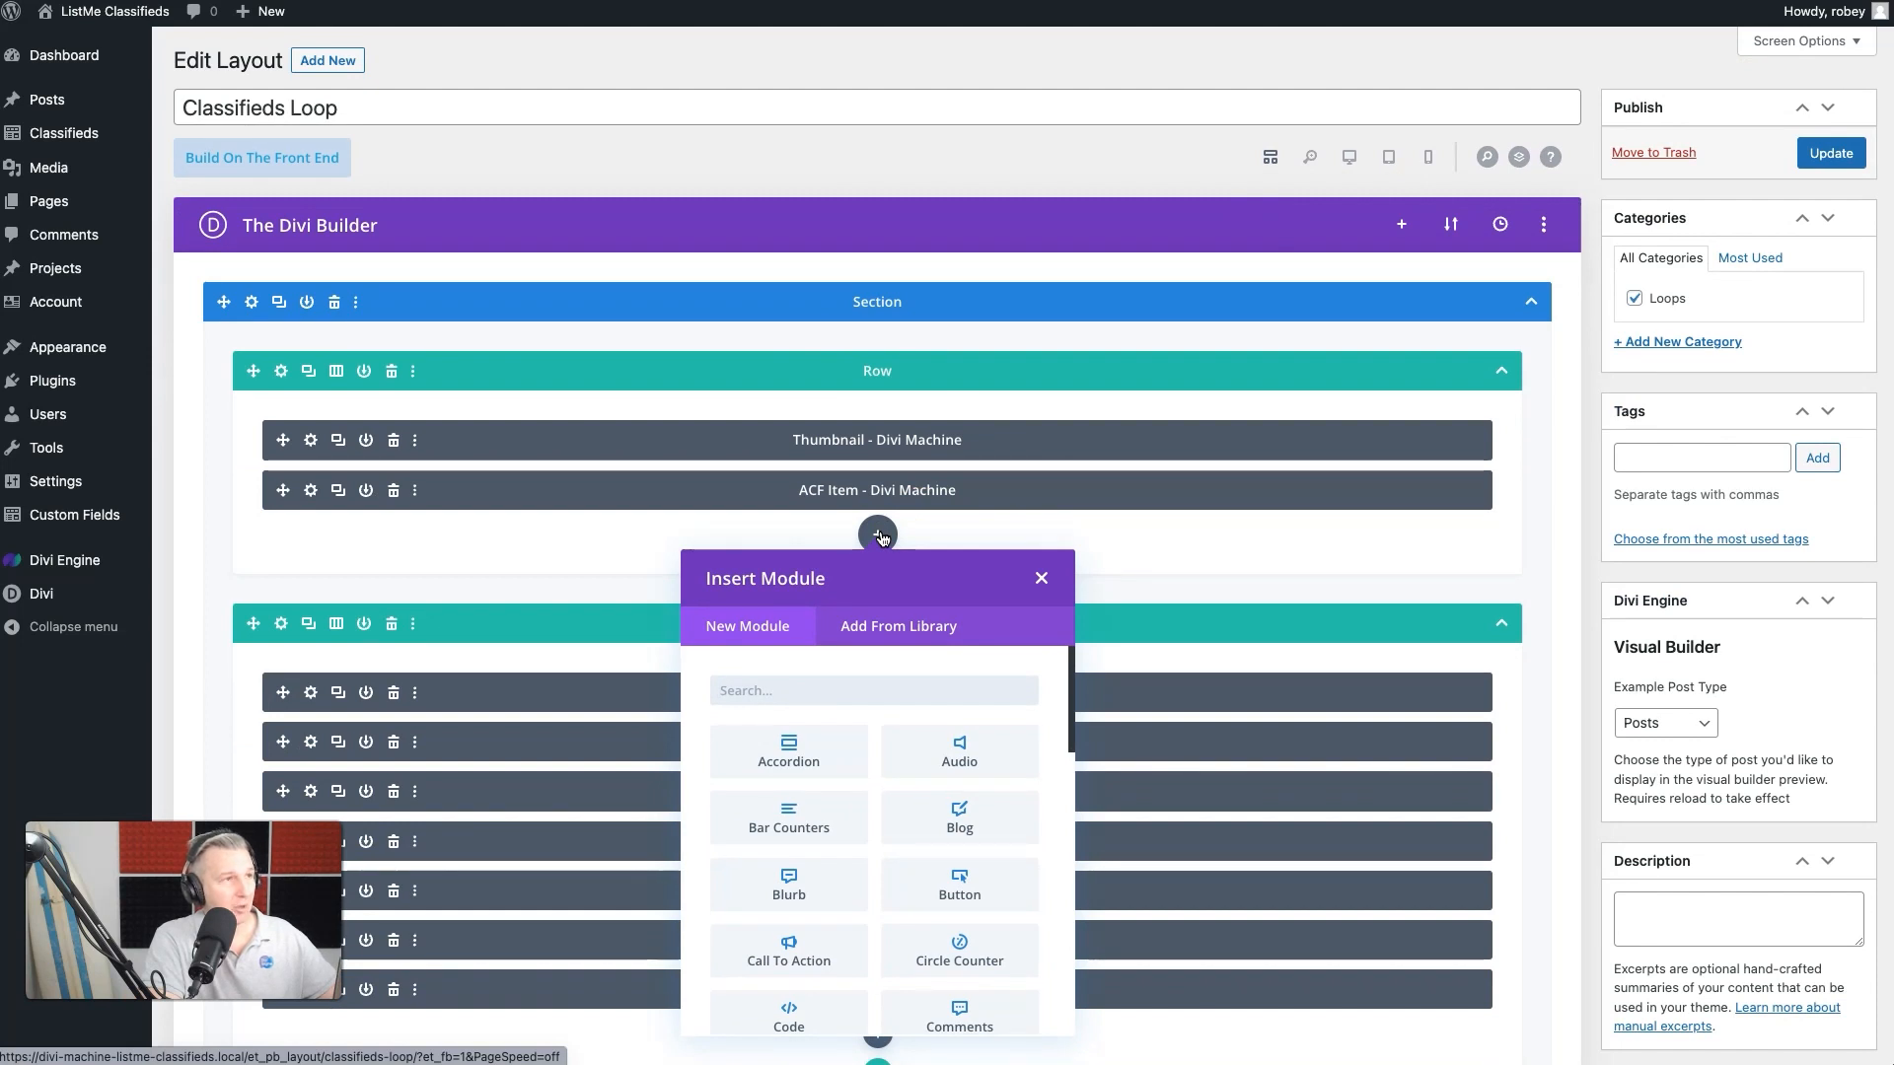
type("wish")
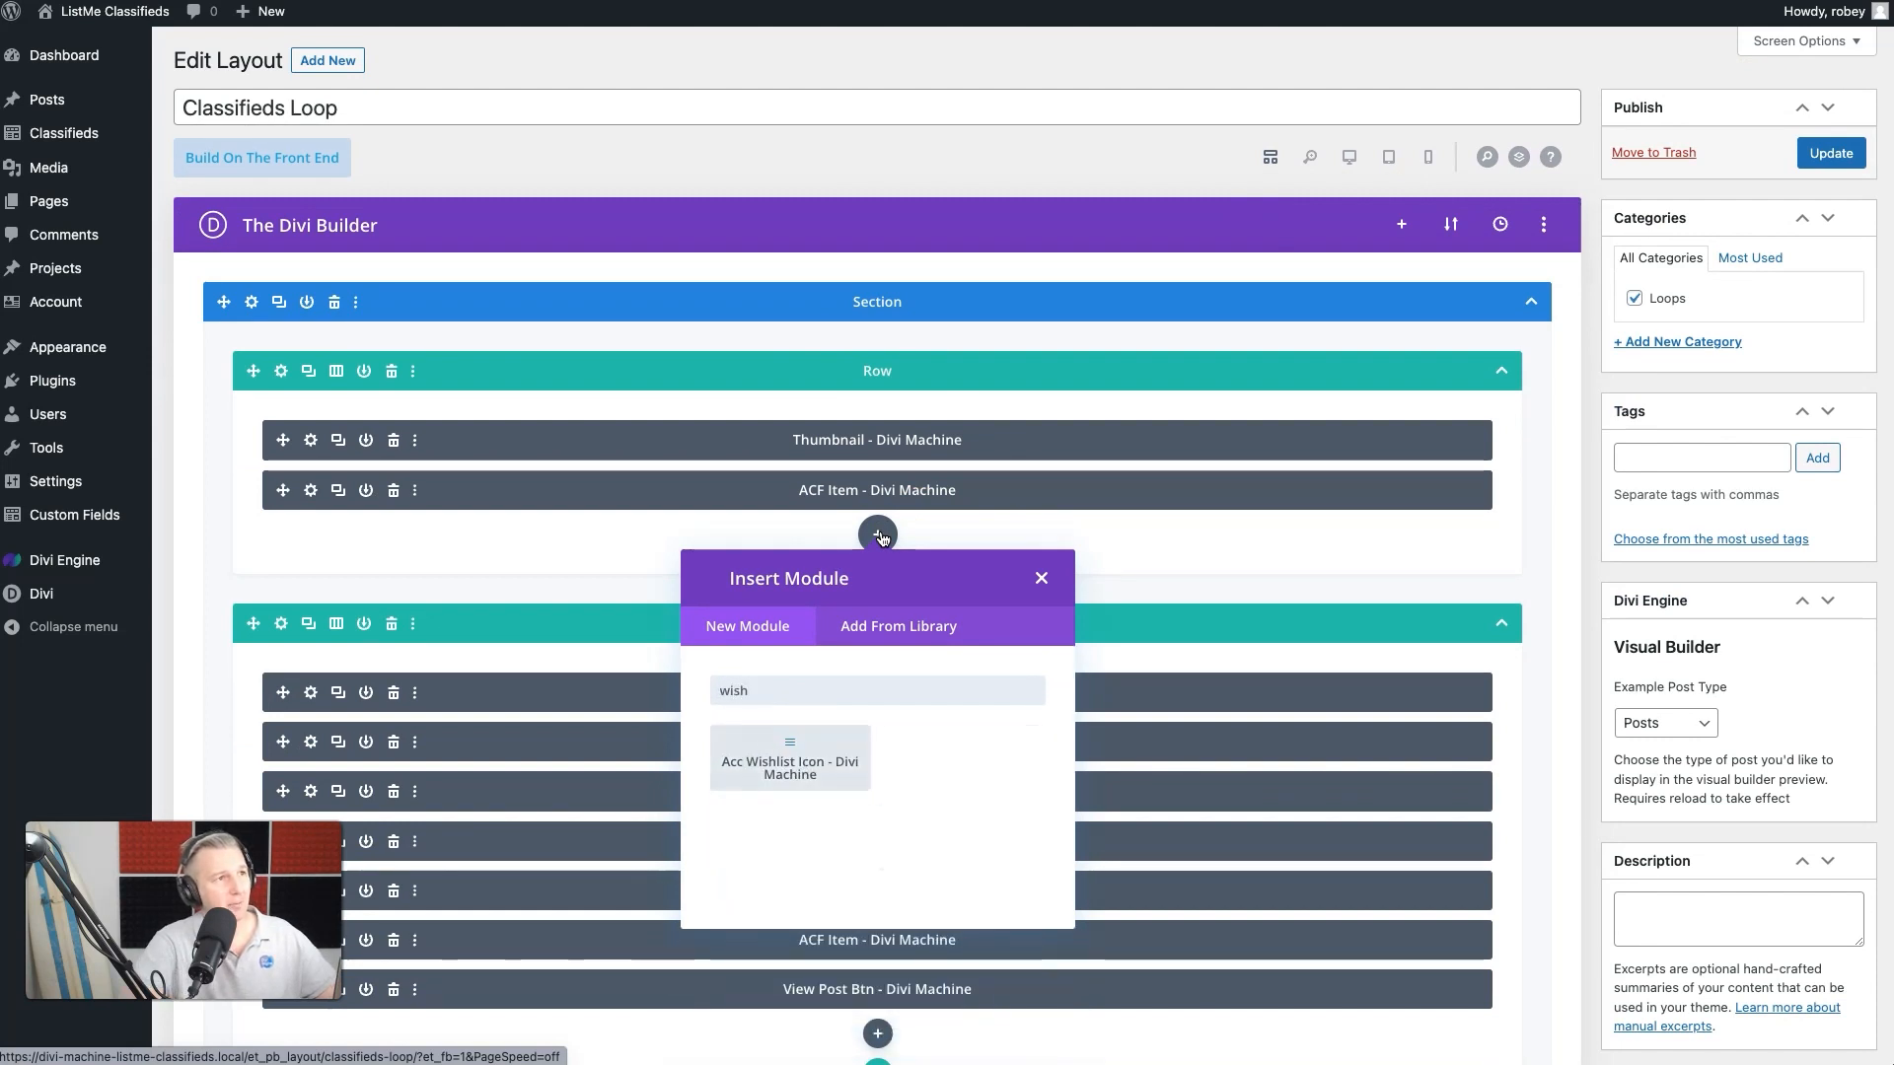
left_click(794, 762)
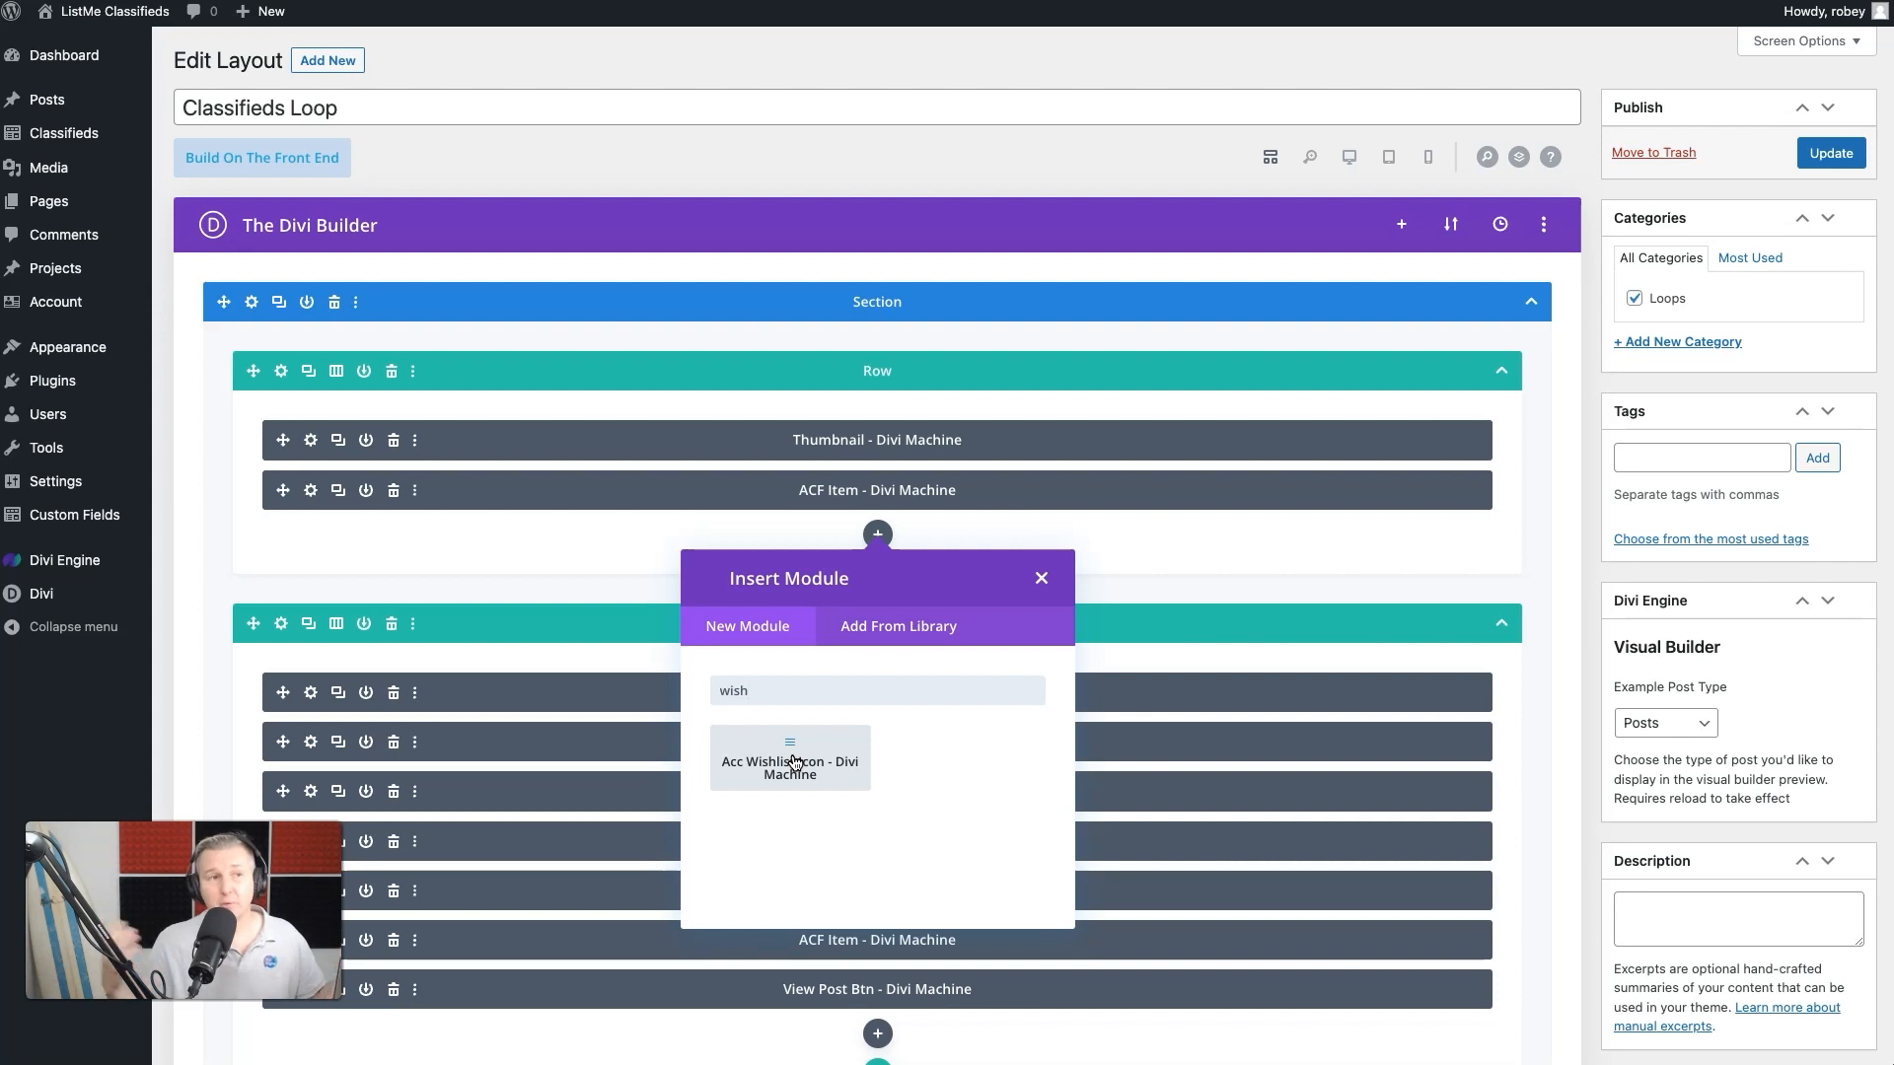
left_click(879, 725)
left_click(761, 792)
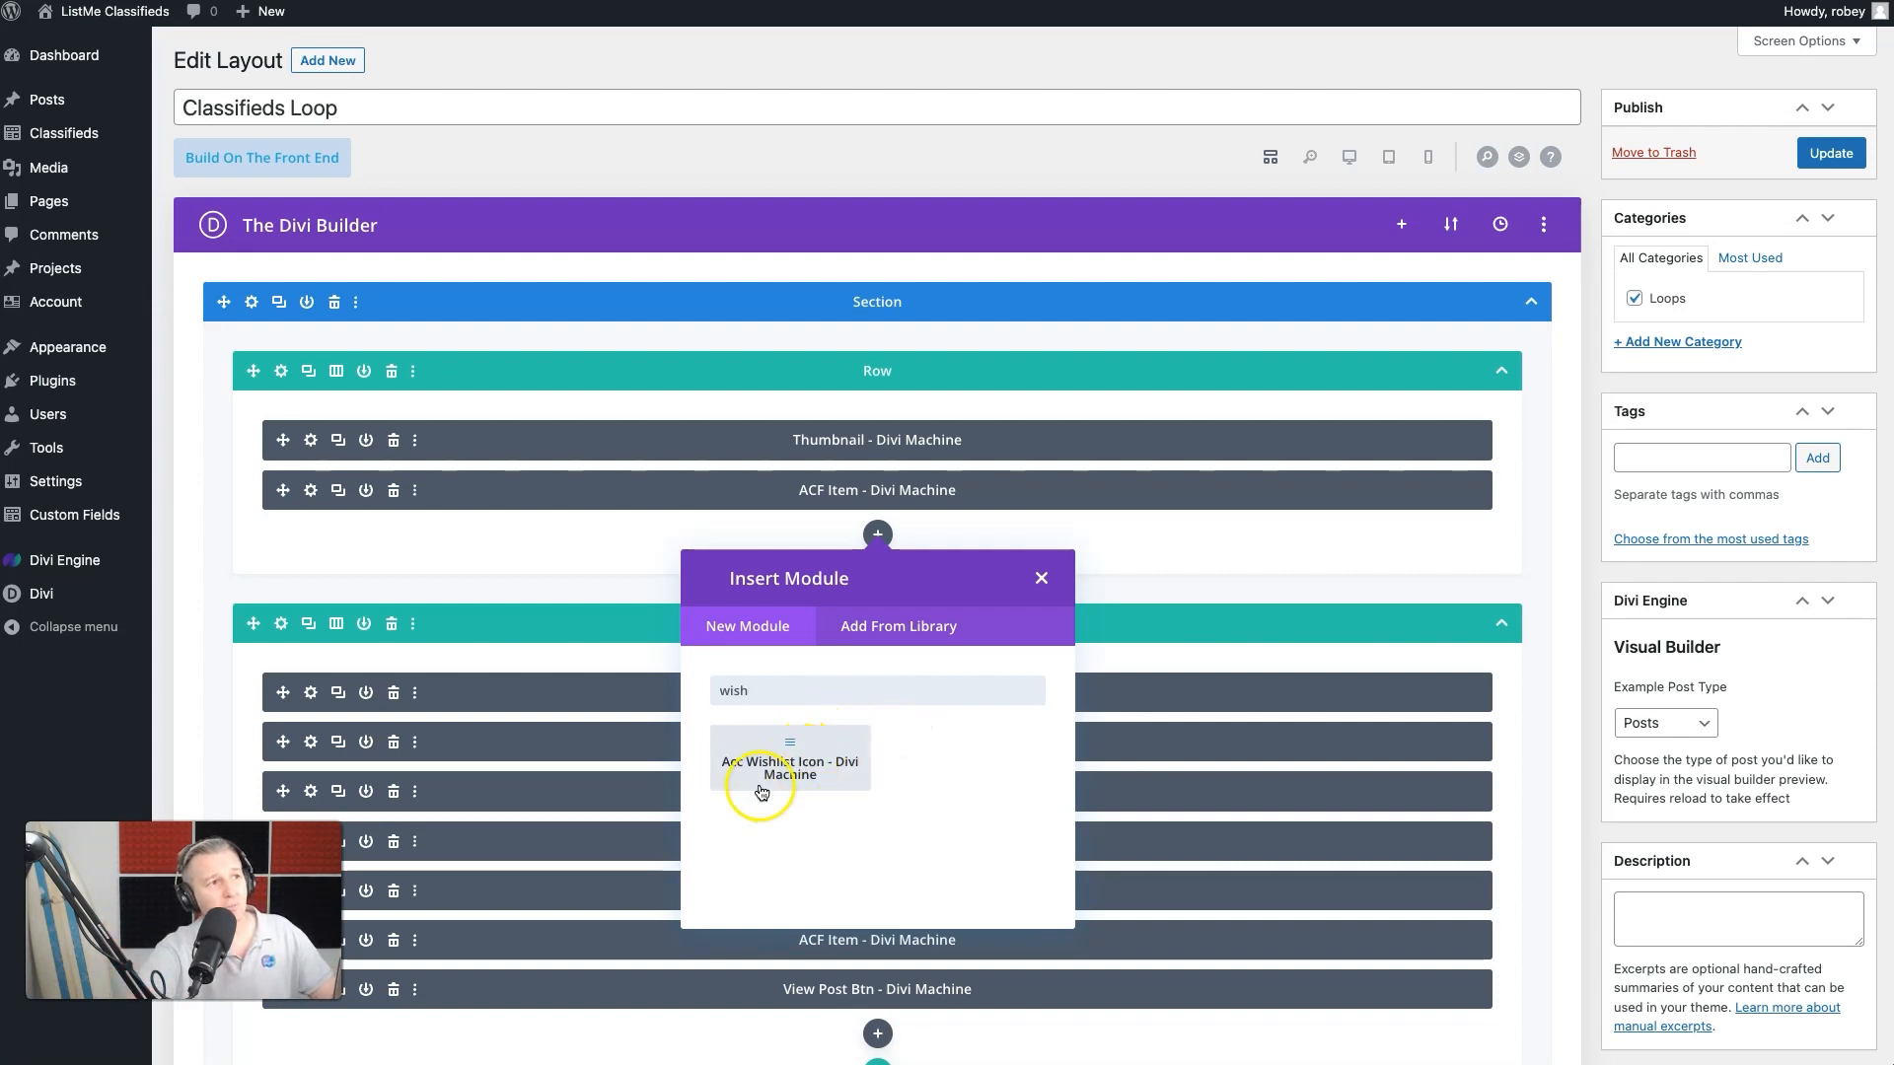
left_click(770, 784)
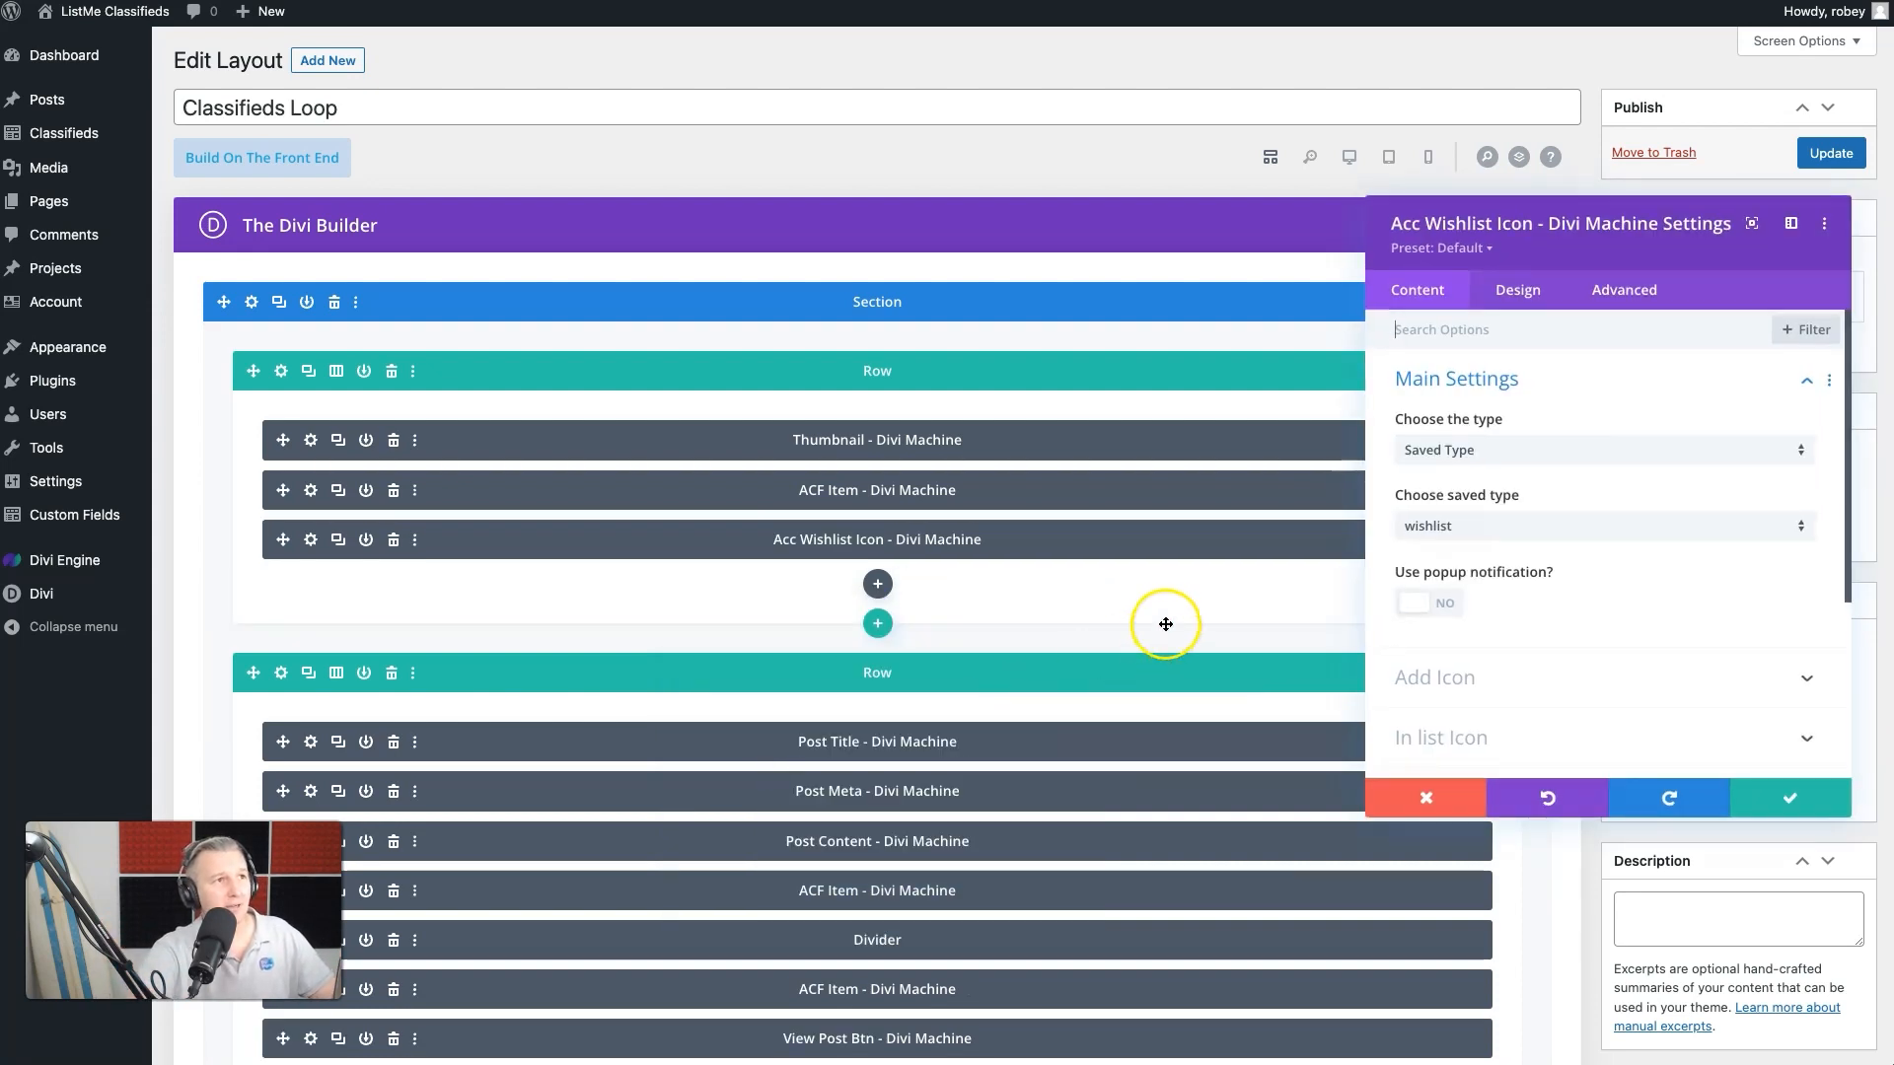
left_click(1429, 157)
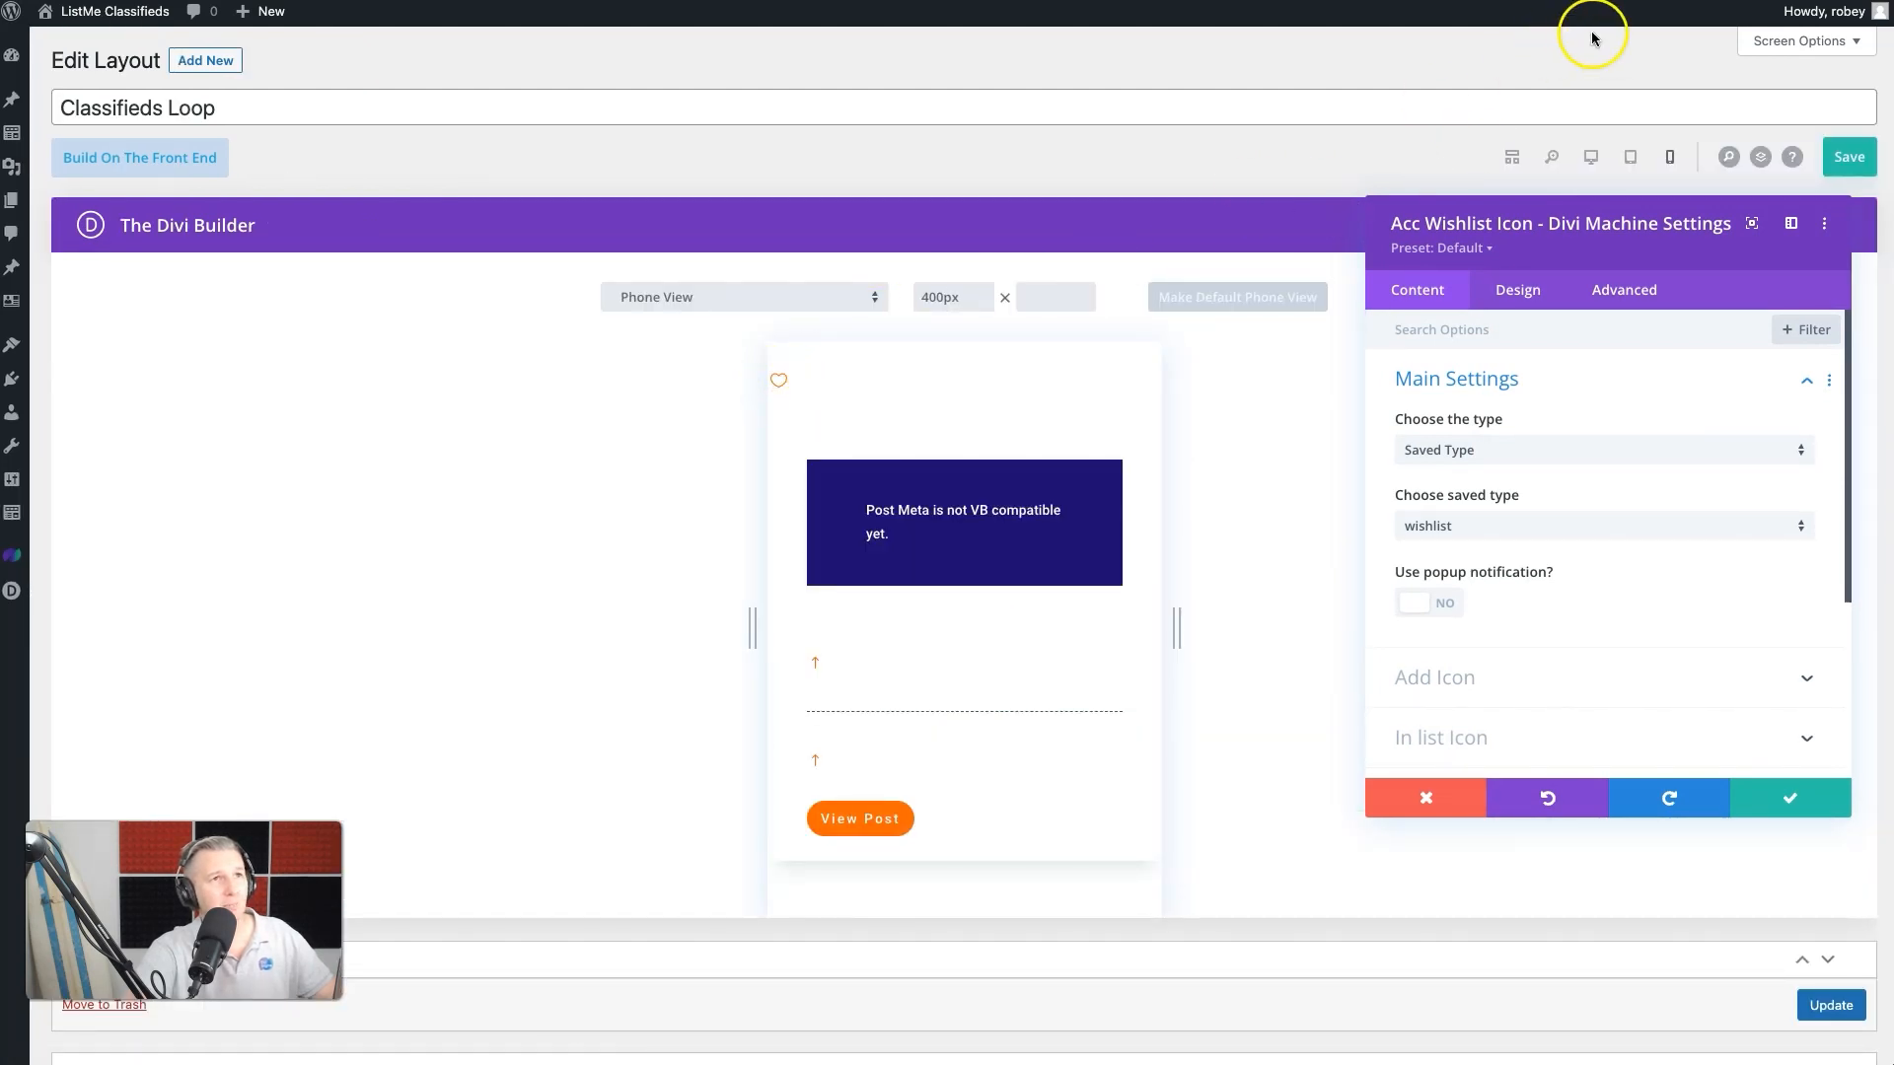
left_click(1515, 159)
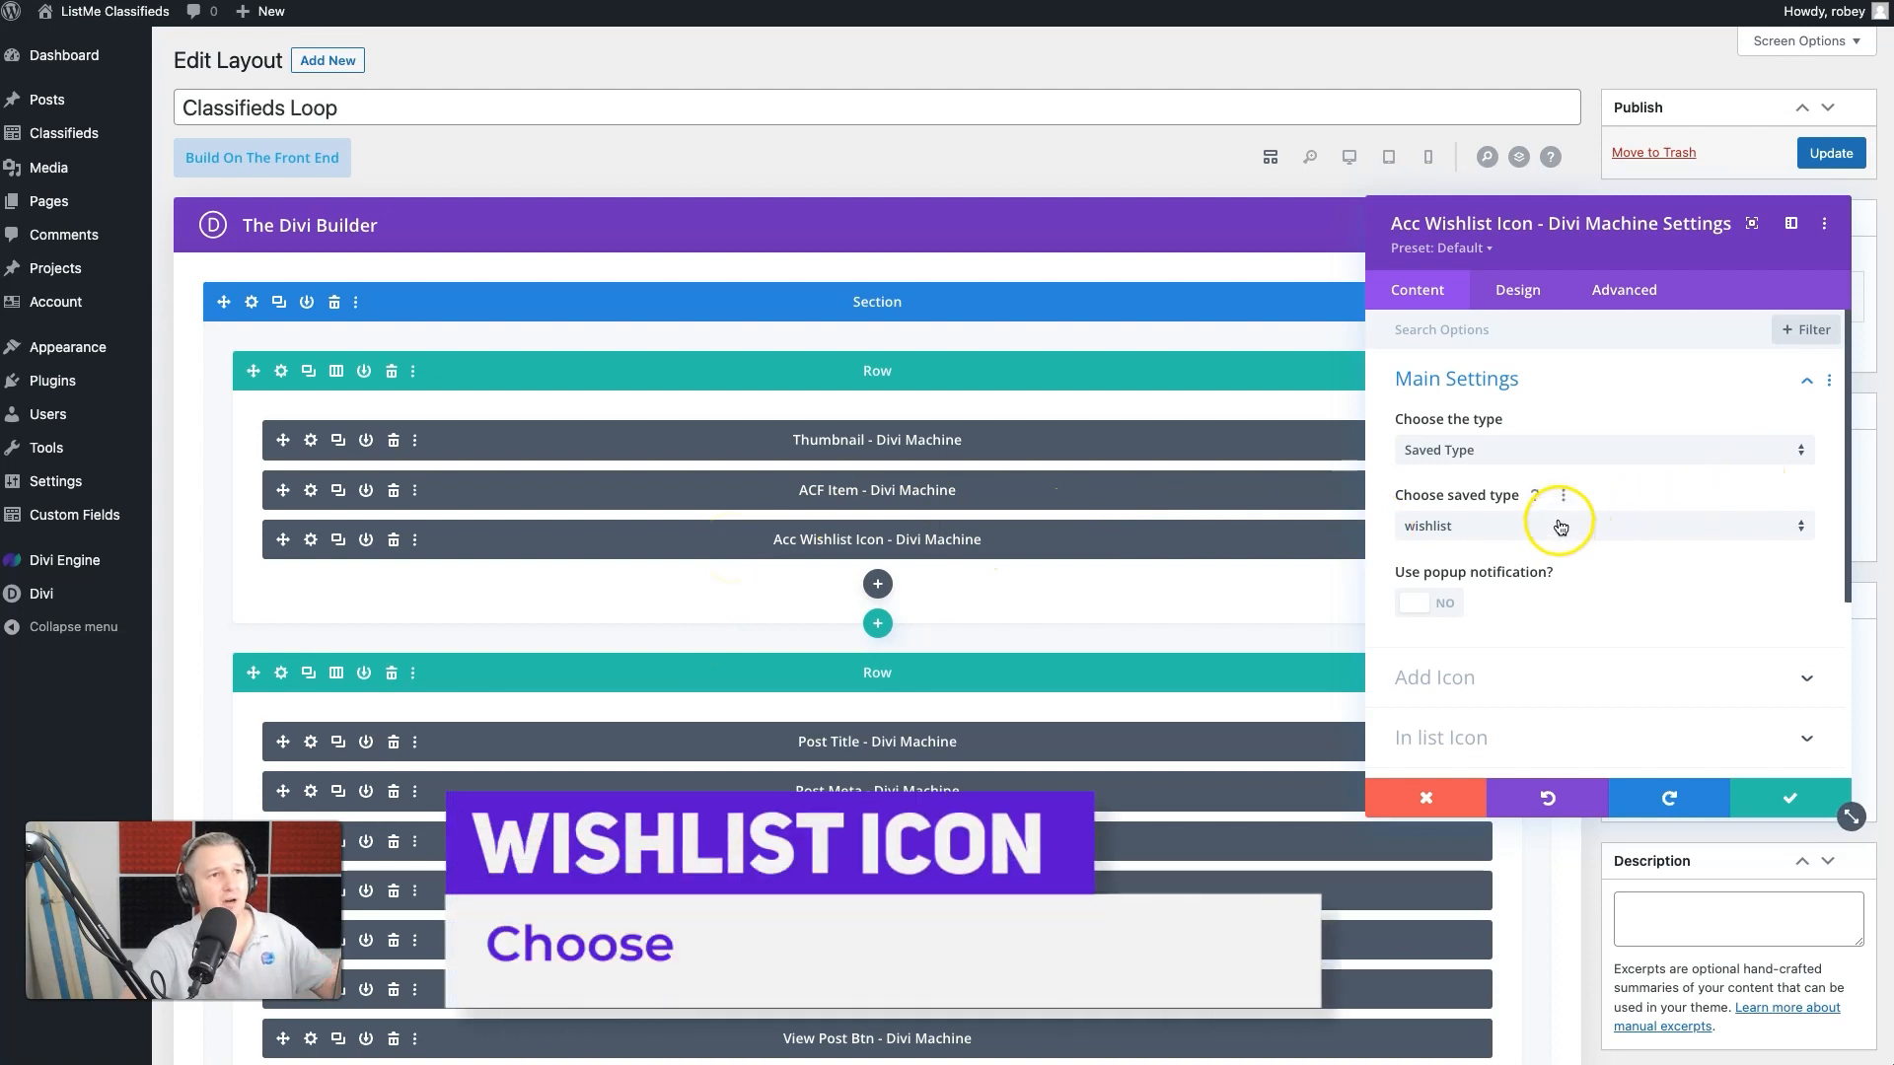
- Set the wishlist icon module's type to Saved Type and its saved type to wishlist
left_click(1614, 452)
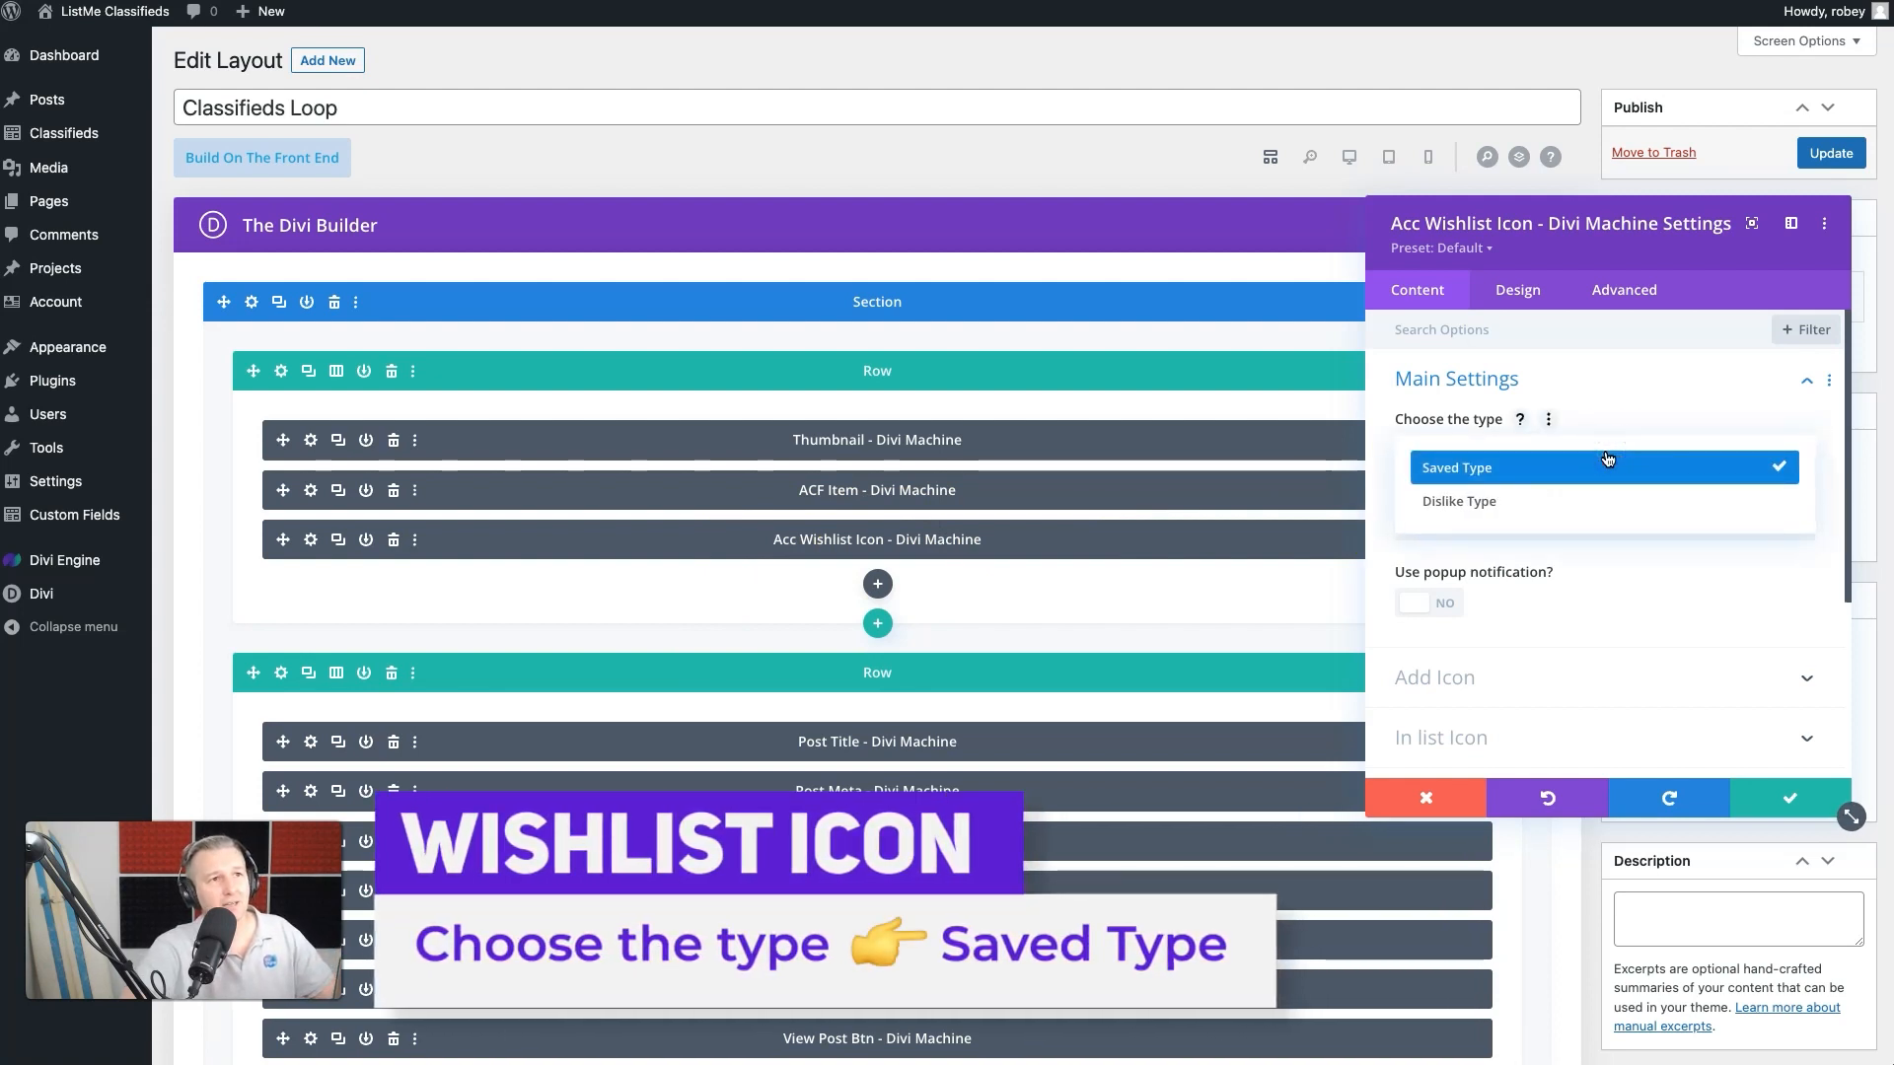
left_click(1635, 398)
left_click(1510, 526)
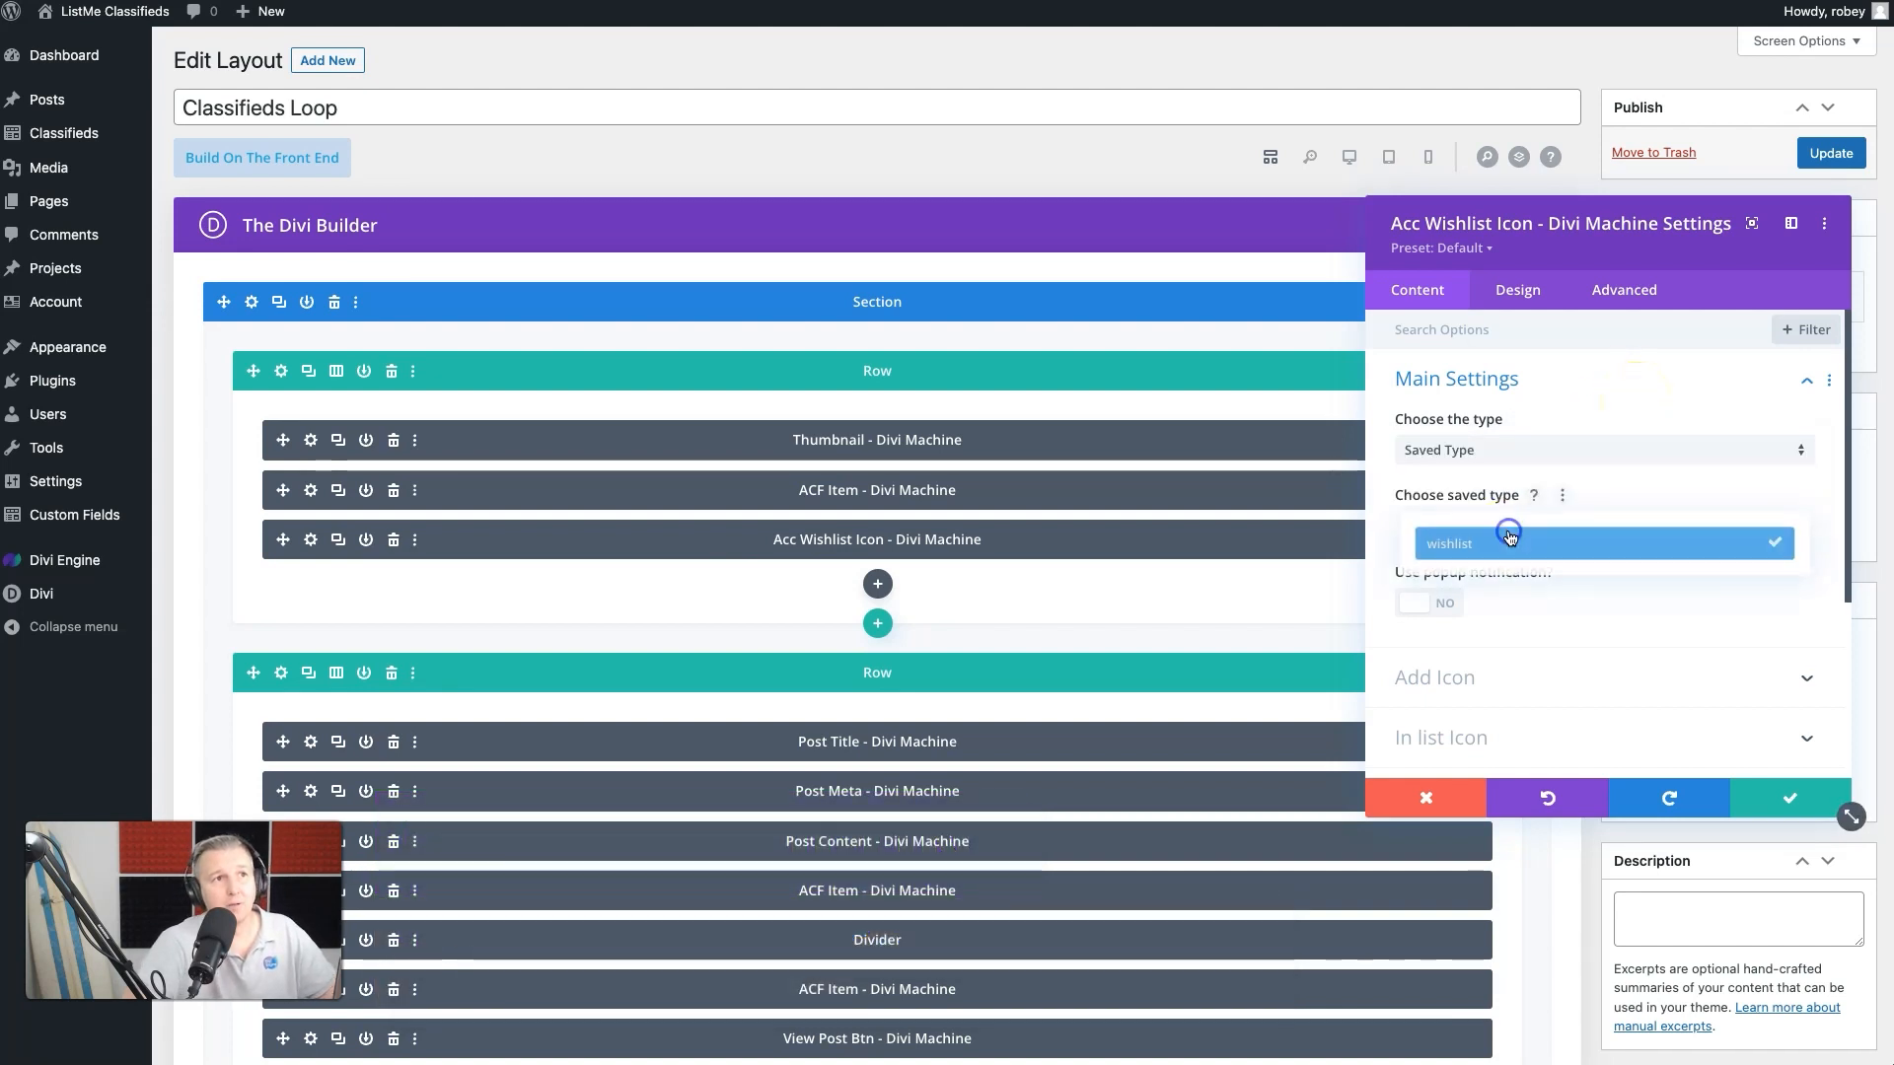
left_click(1554, 543)
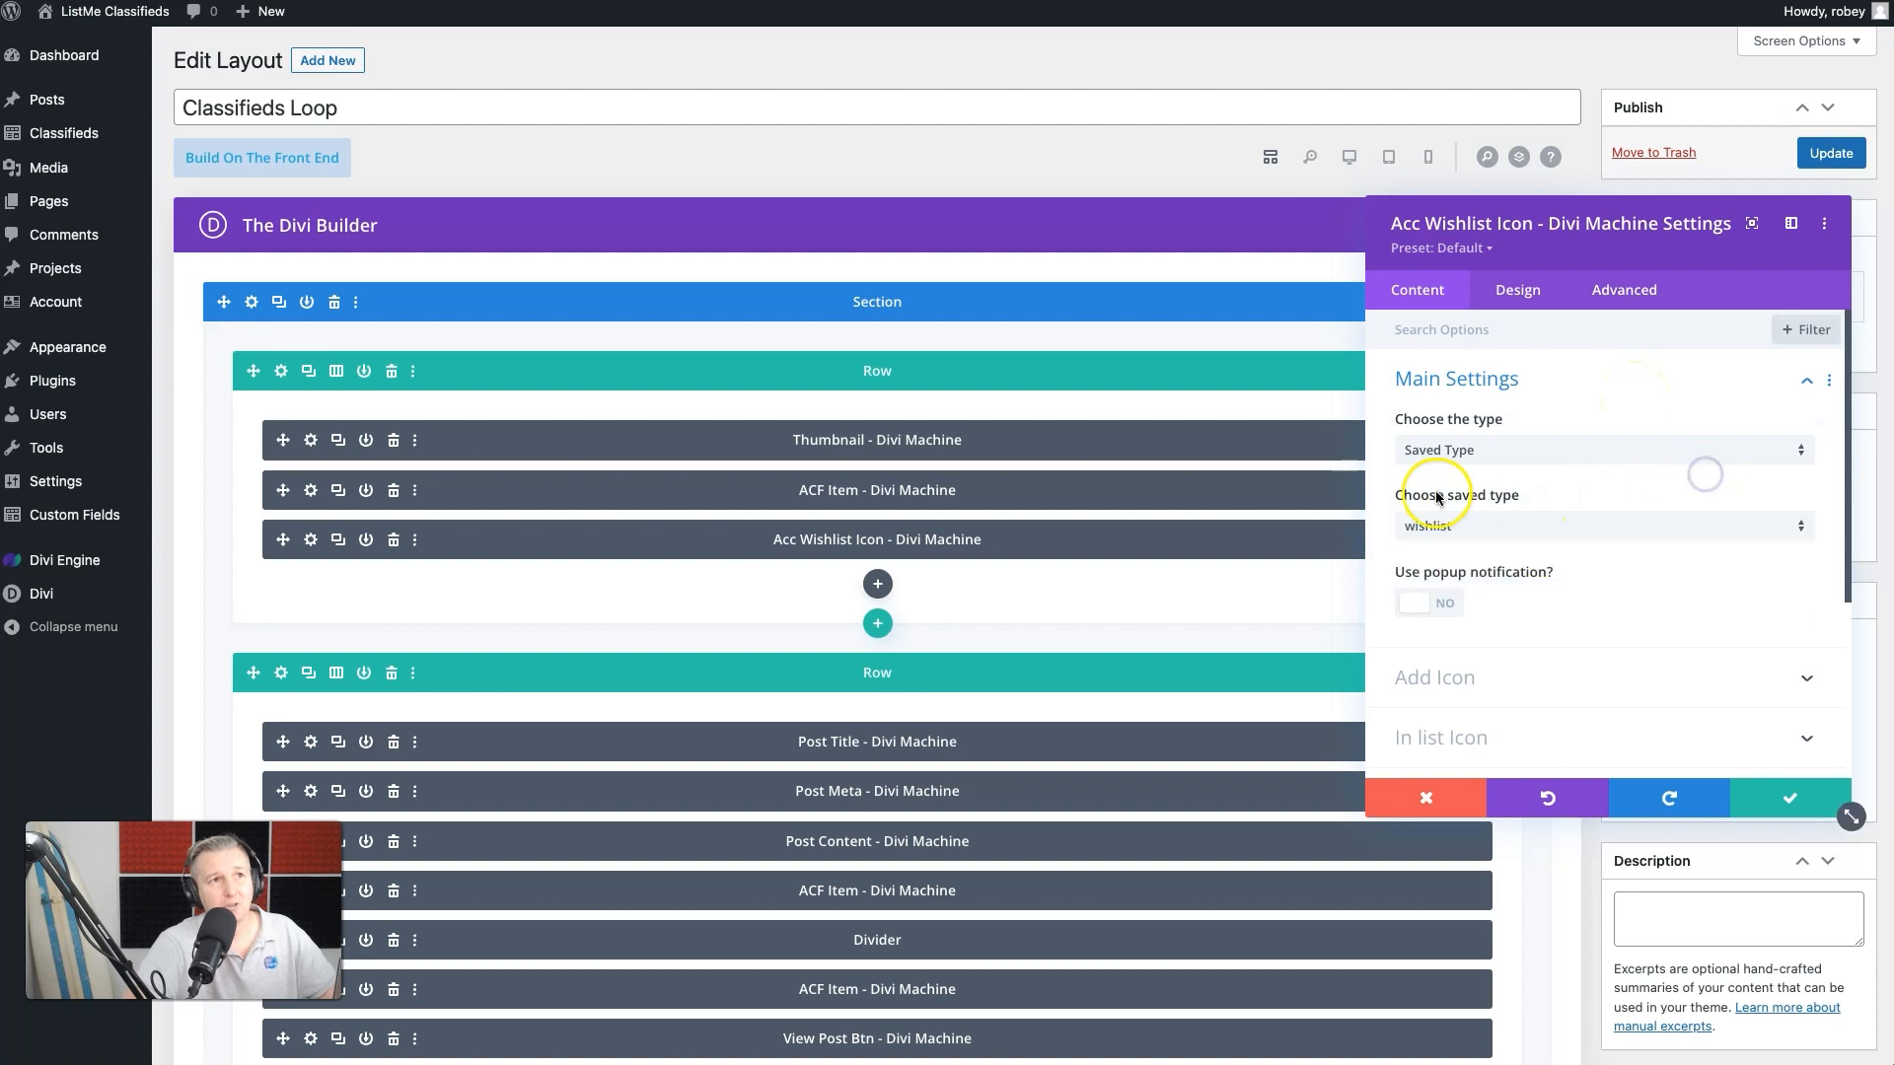
left_click(1438, 606)
scroll(1539, 592, "down", 3)
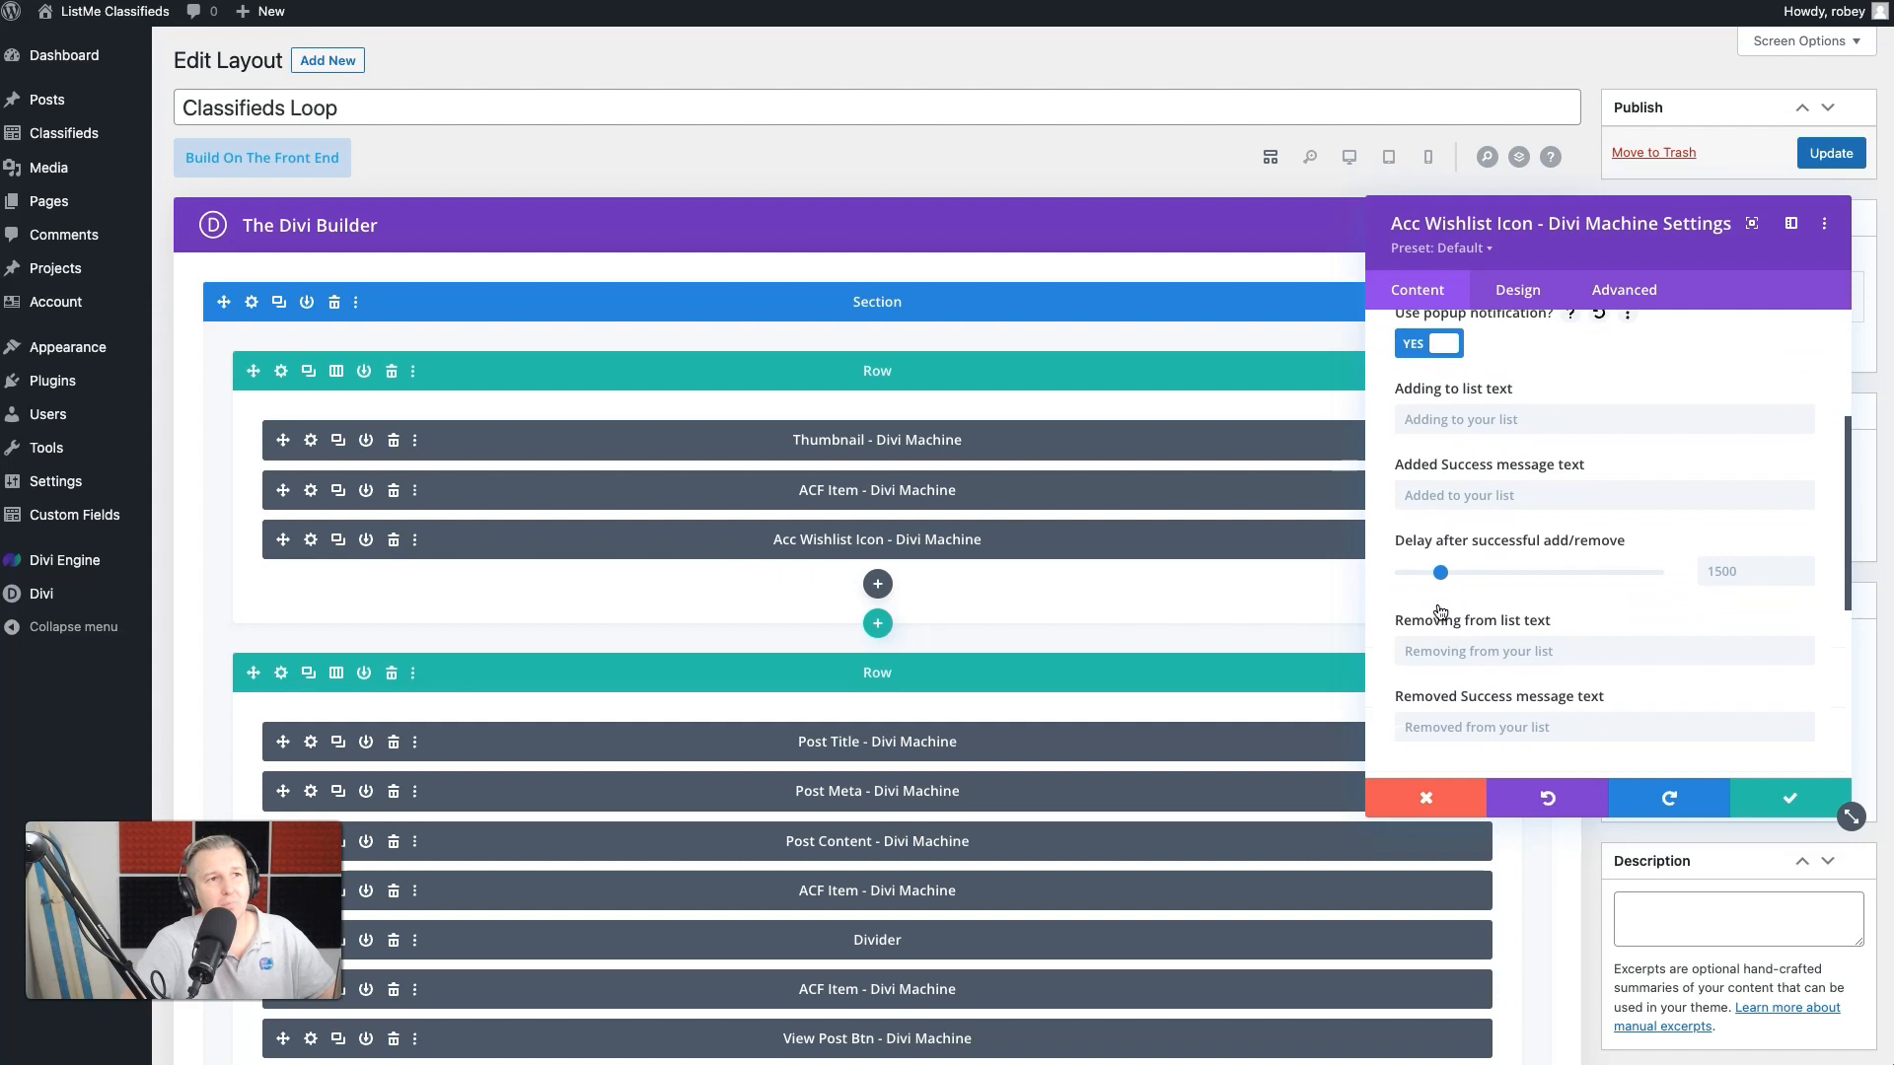
scroll(1565, 424, "down", 5)
scroll(1566, 541, "up", 3)
scroll(1447, 542, "up", 3)
left_click(1446, 492)
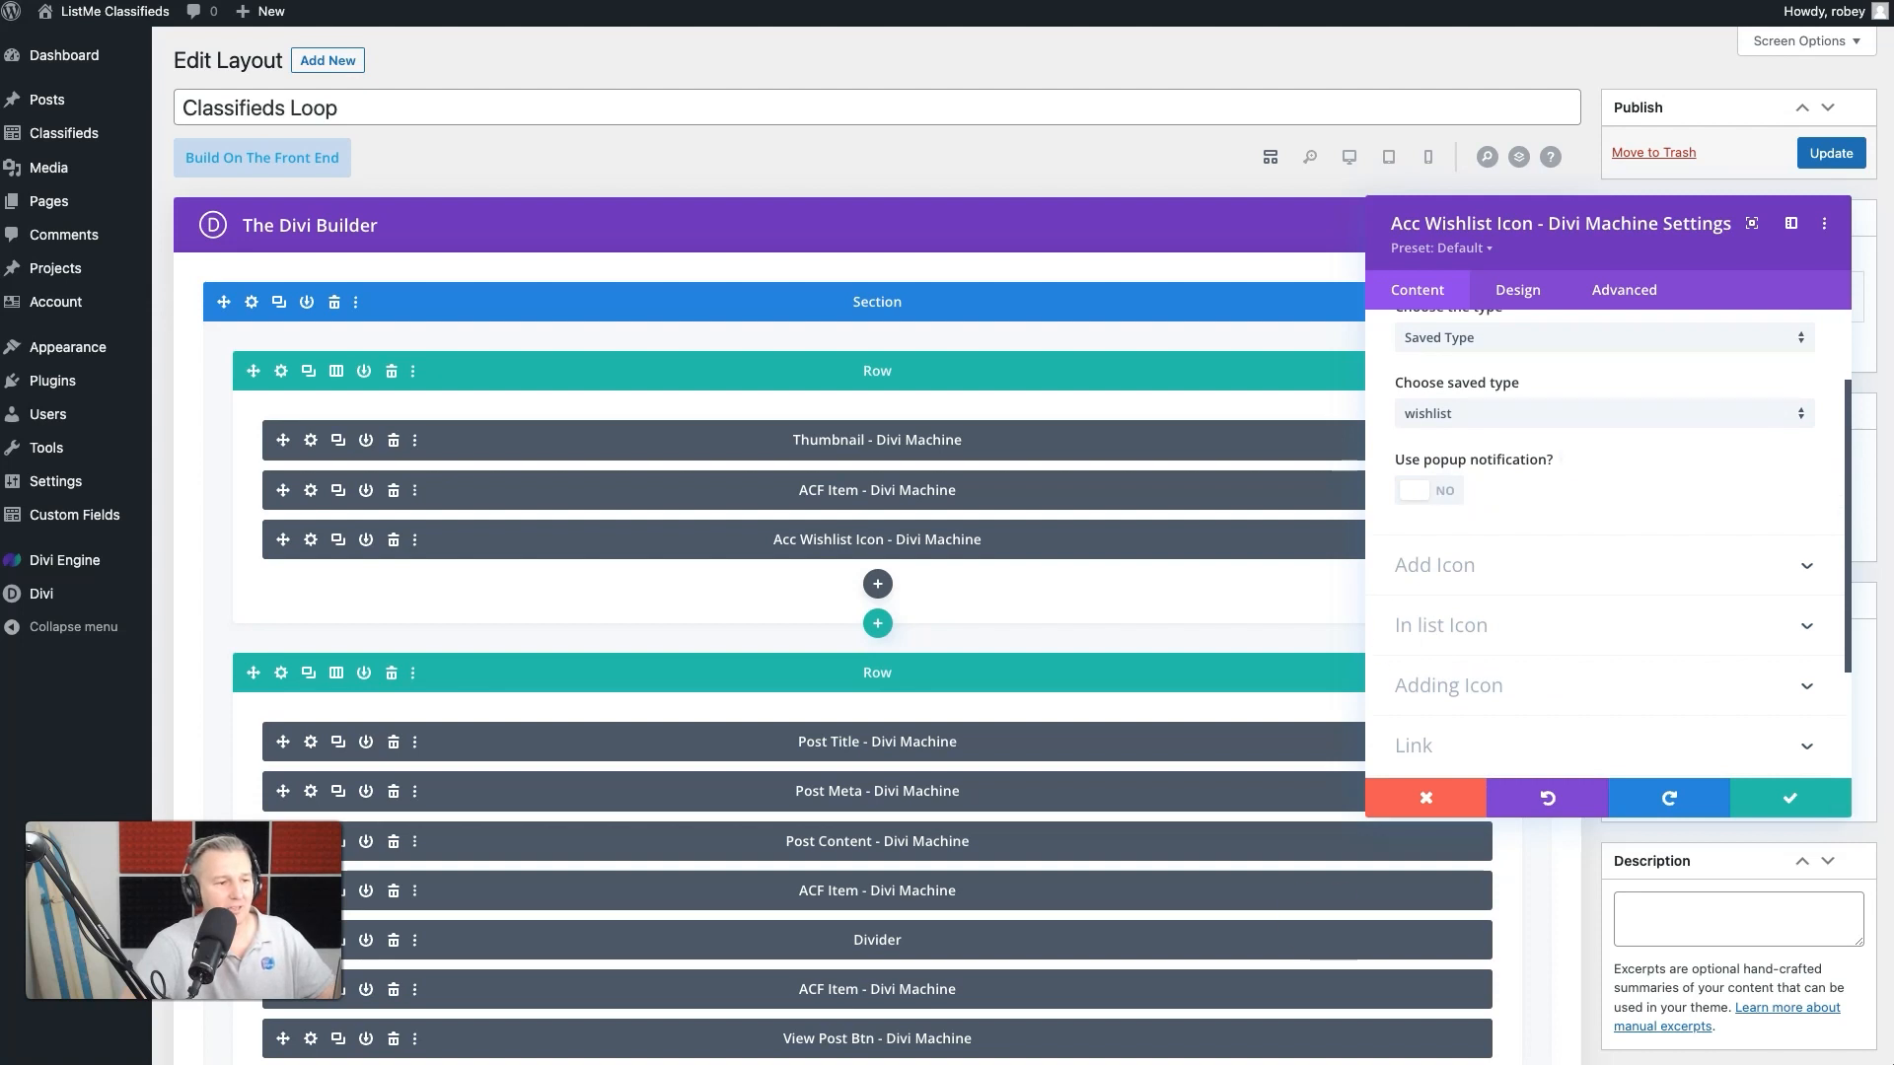
- Choose the outlined heart as the module's Add Icon and set its color to white
scroll(1535, 601, "up", 1)
scroll(1535, 601, "down", 1)
left_click(1532, 580)
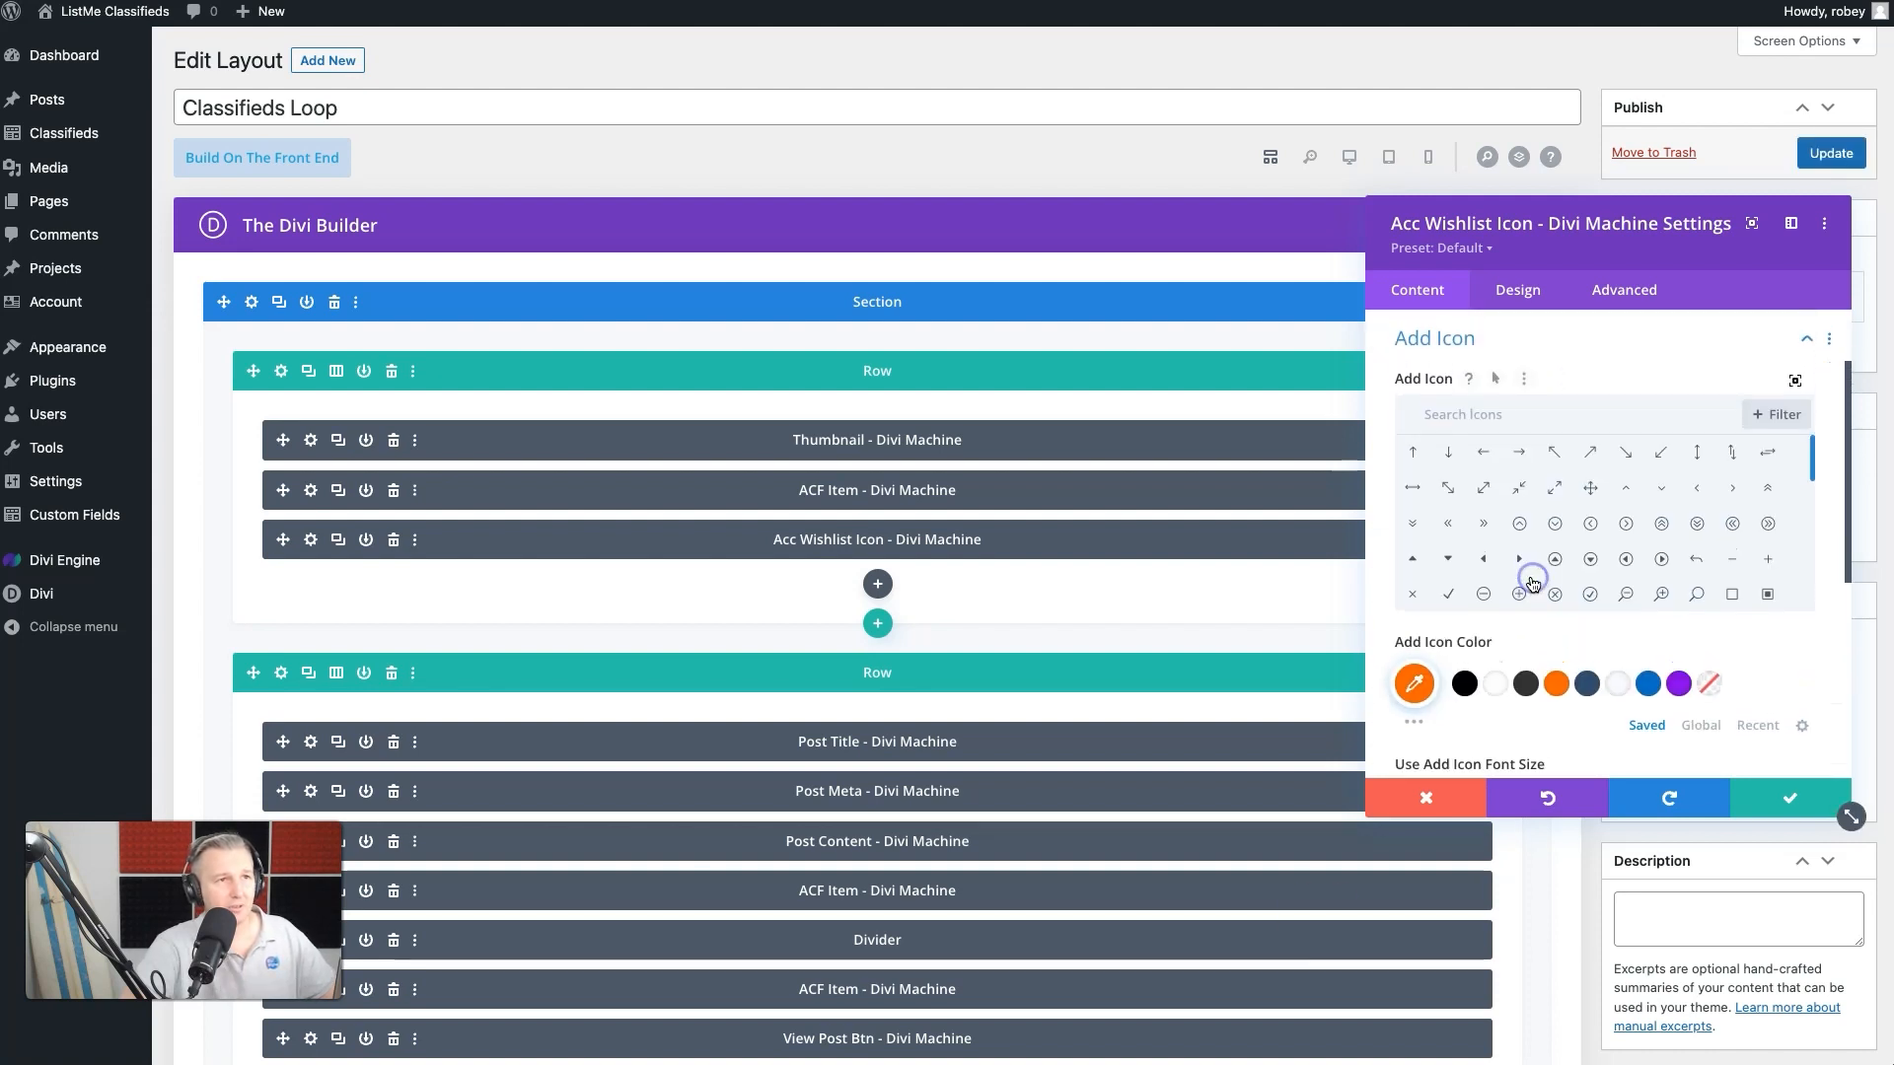
left_click(1581, 408)
type("heart")
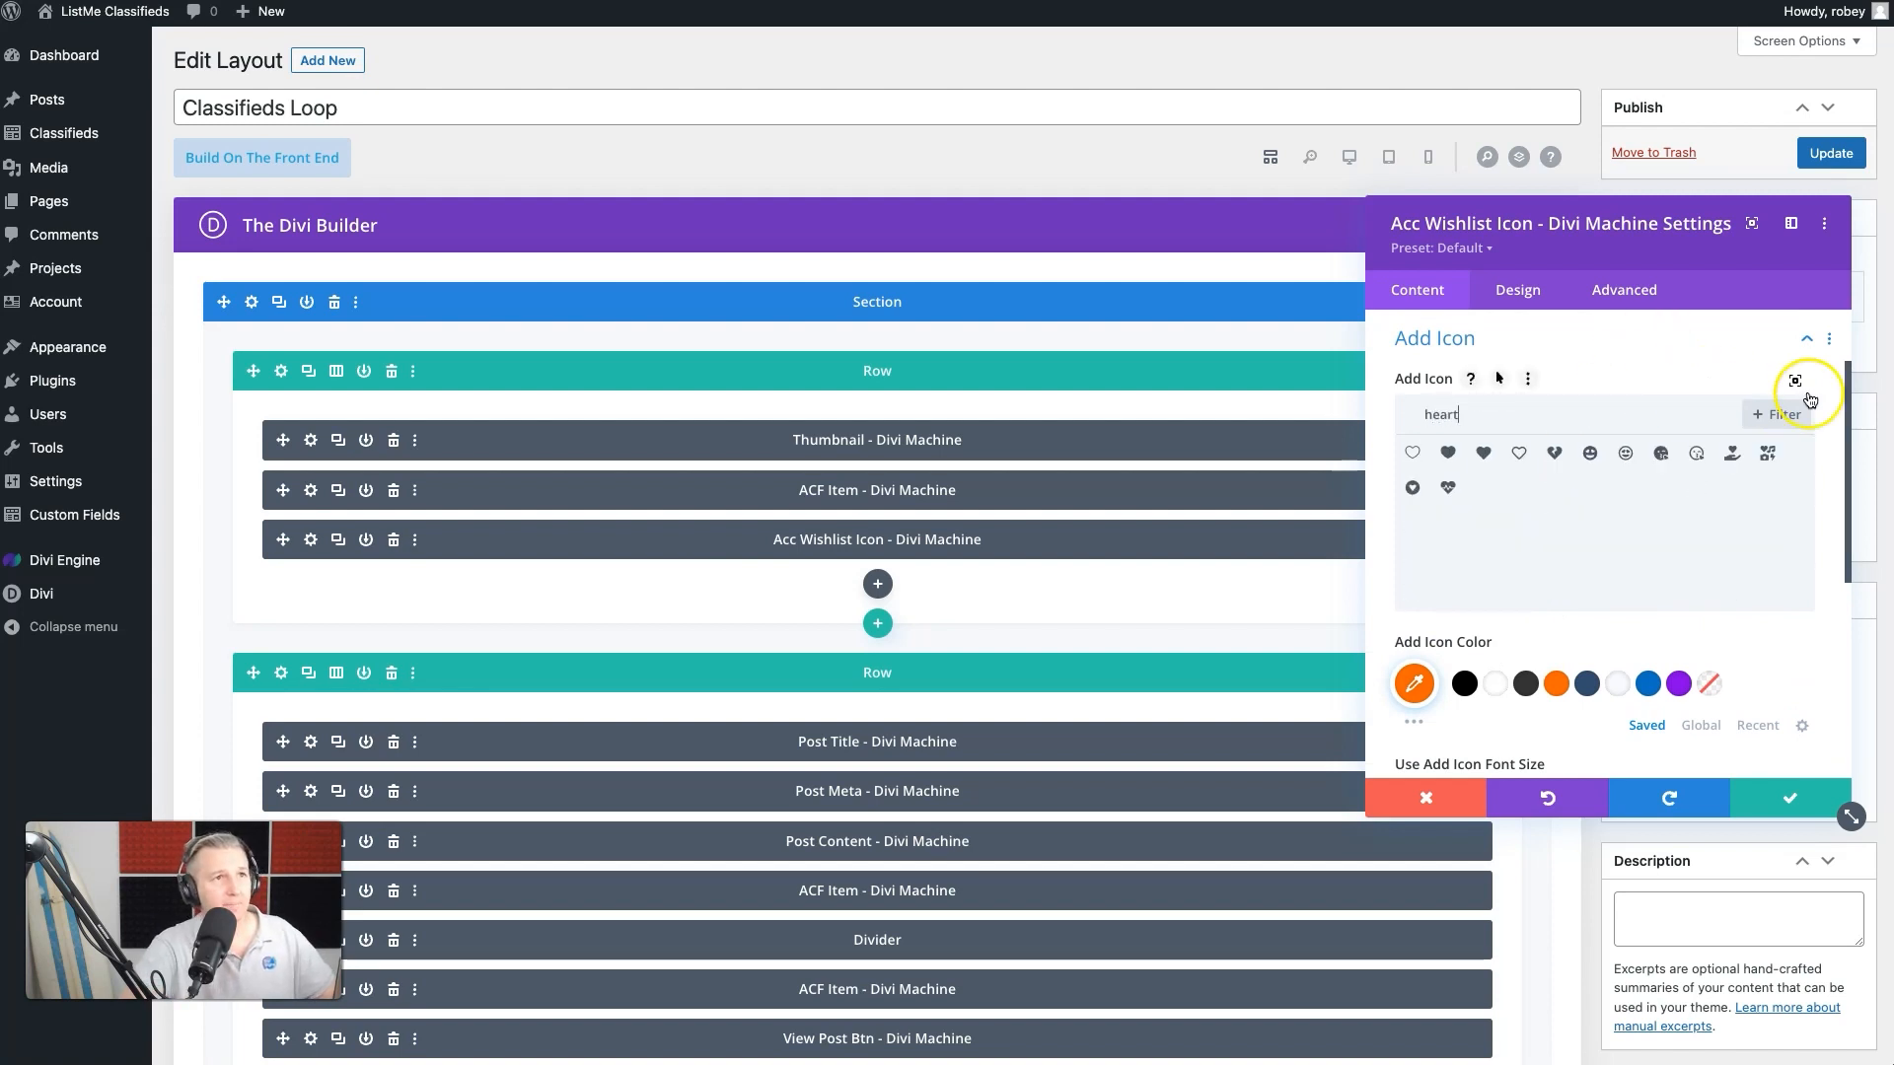
left_click(1416, 456)
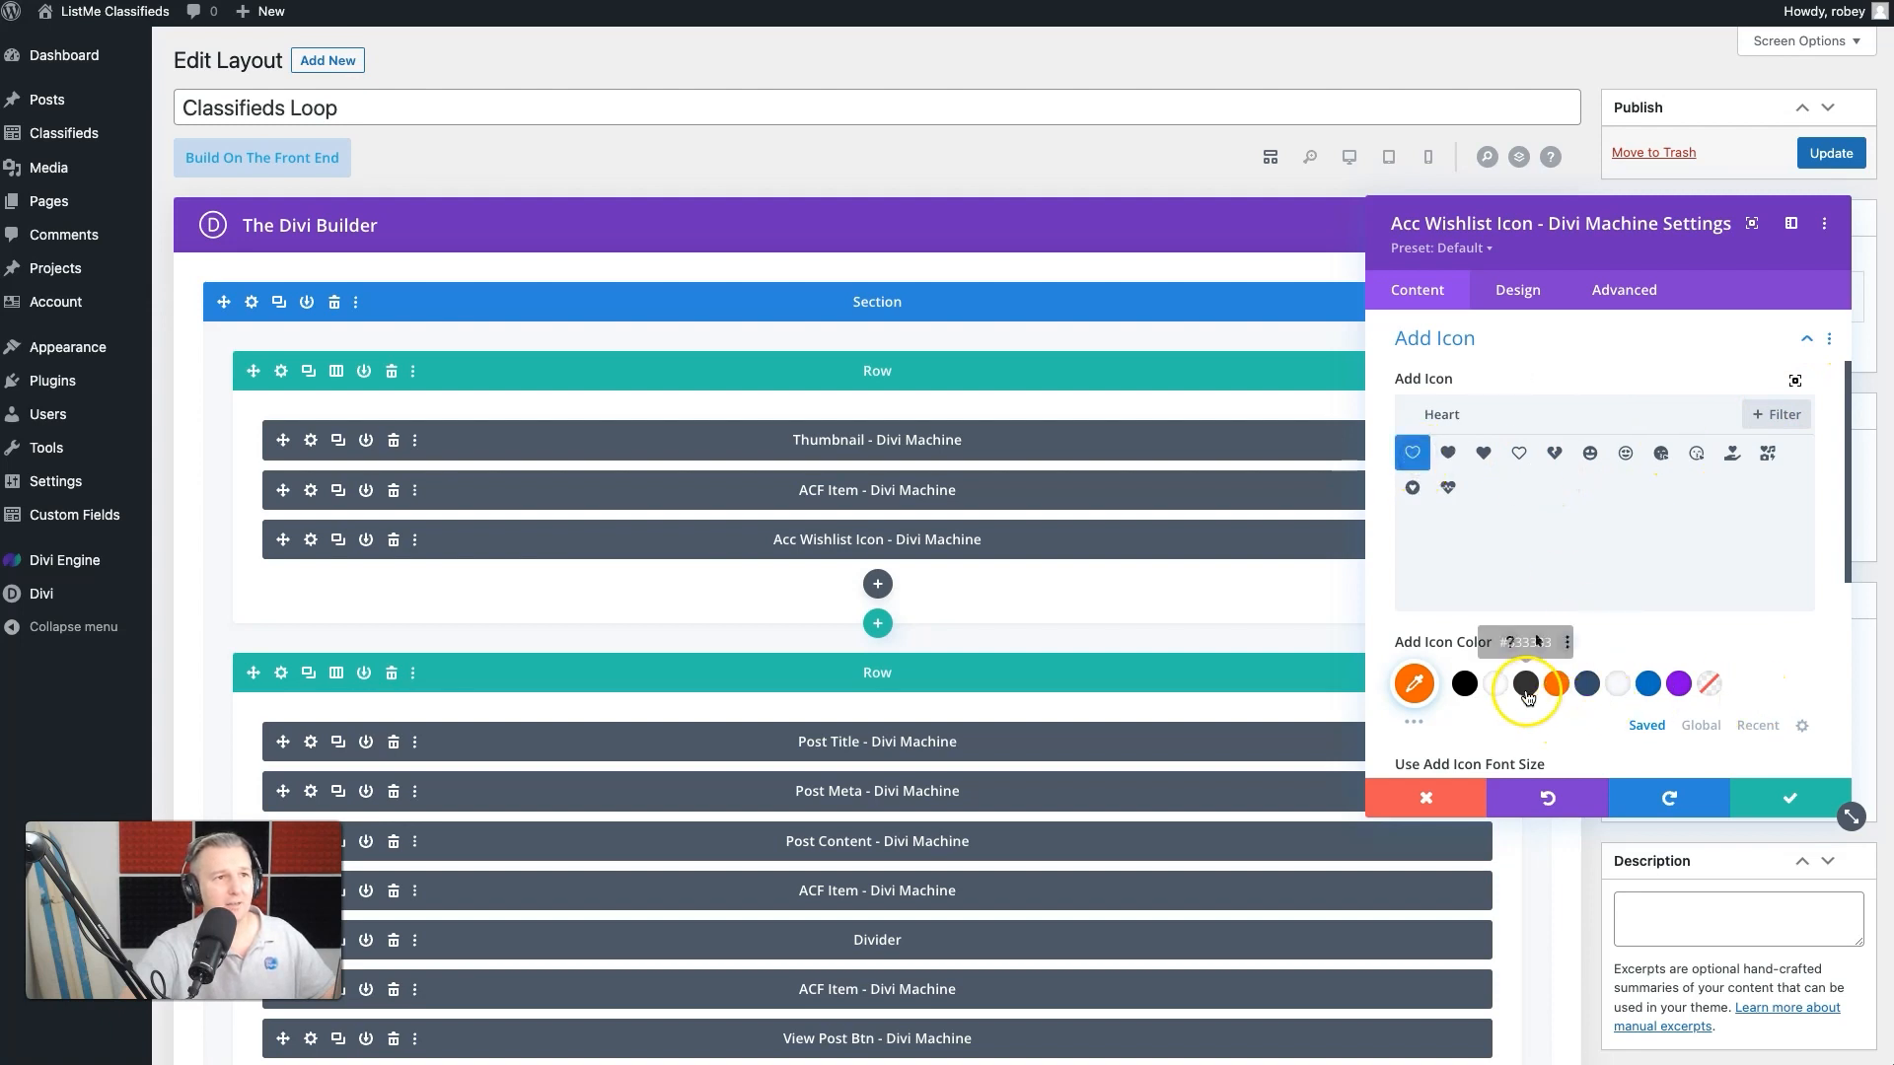
left_click(1497, 683)
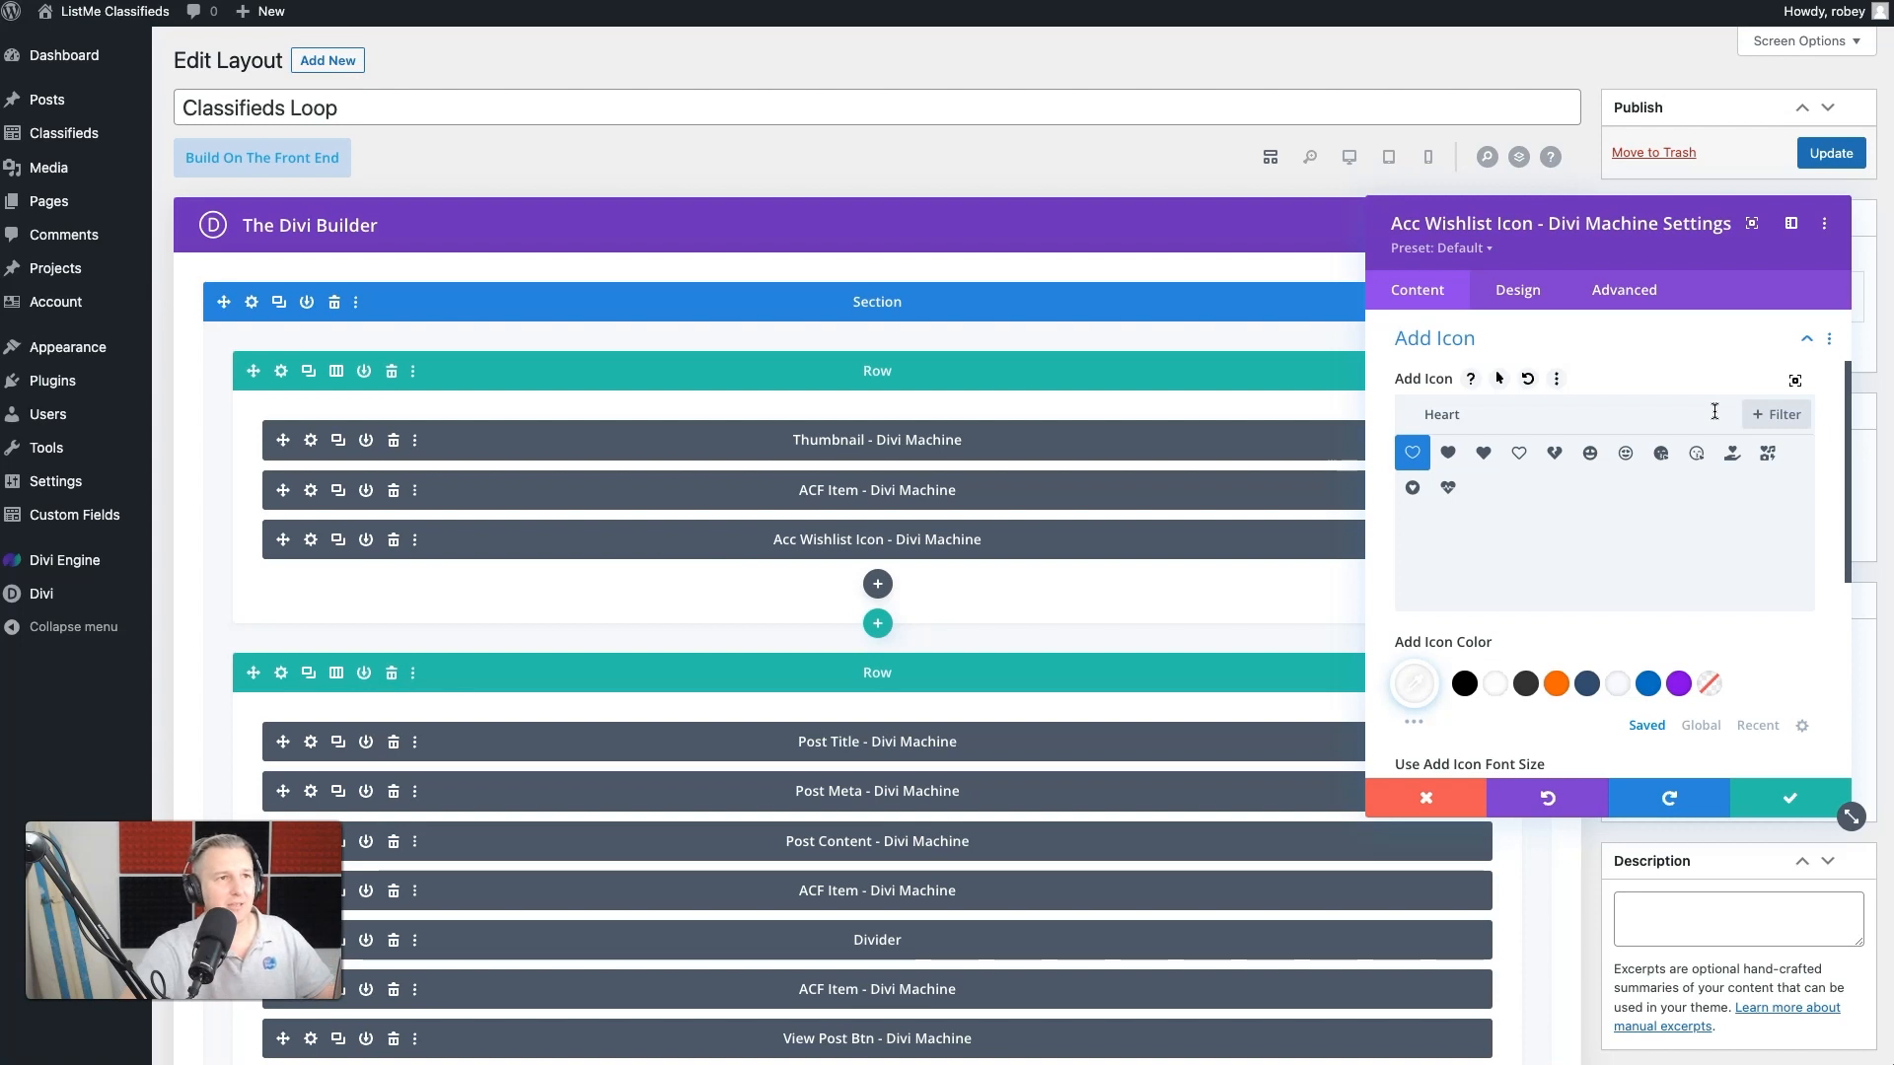
- Enable a custom font size for the Add Icon and set it to 18px
scroll(1649, 677, "down", 5)
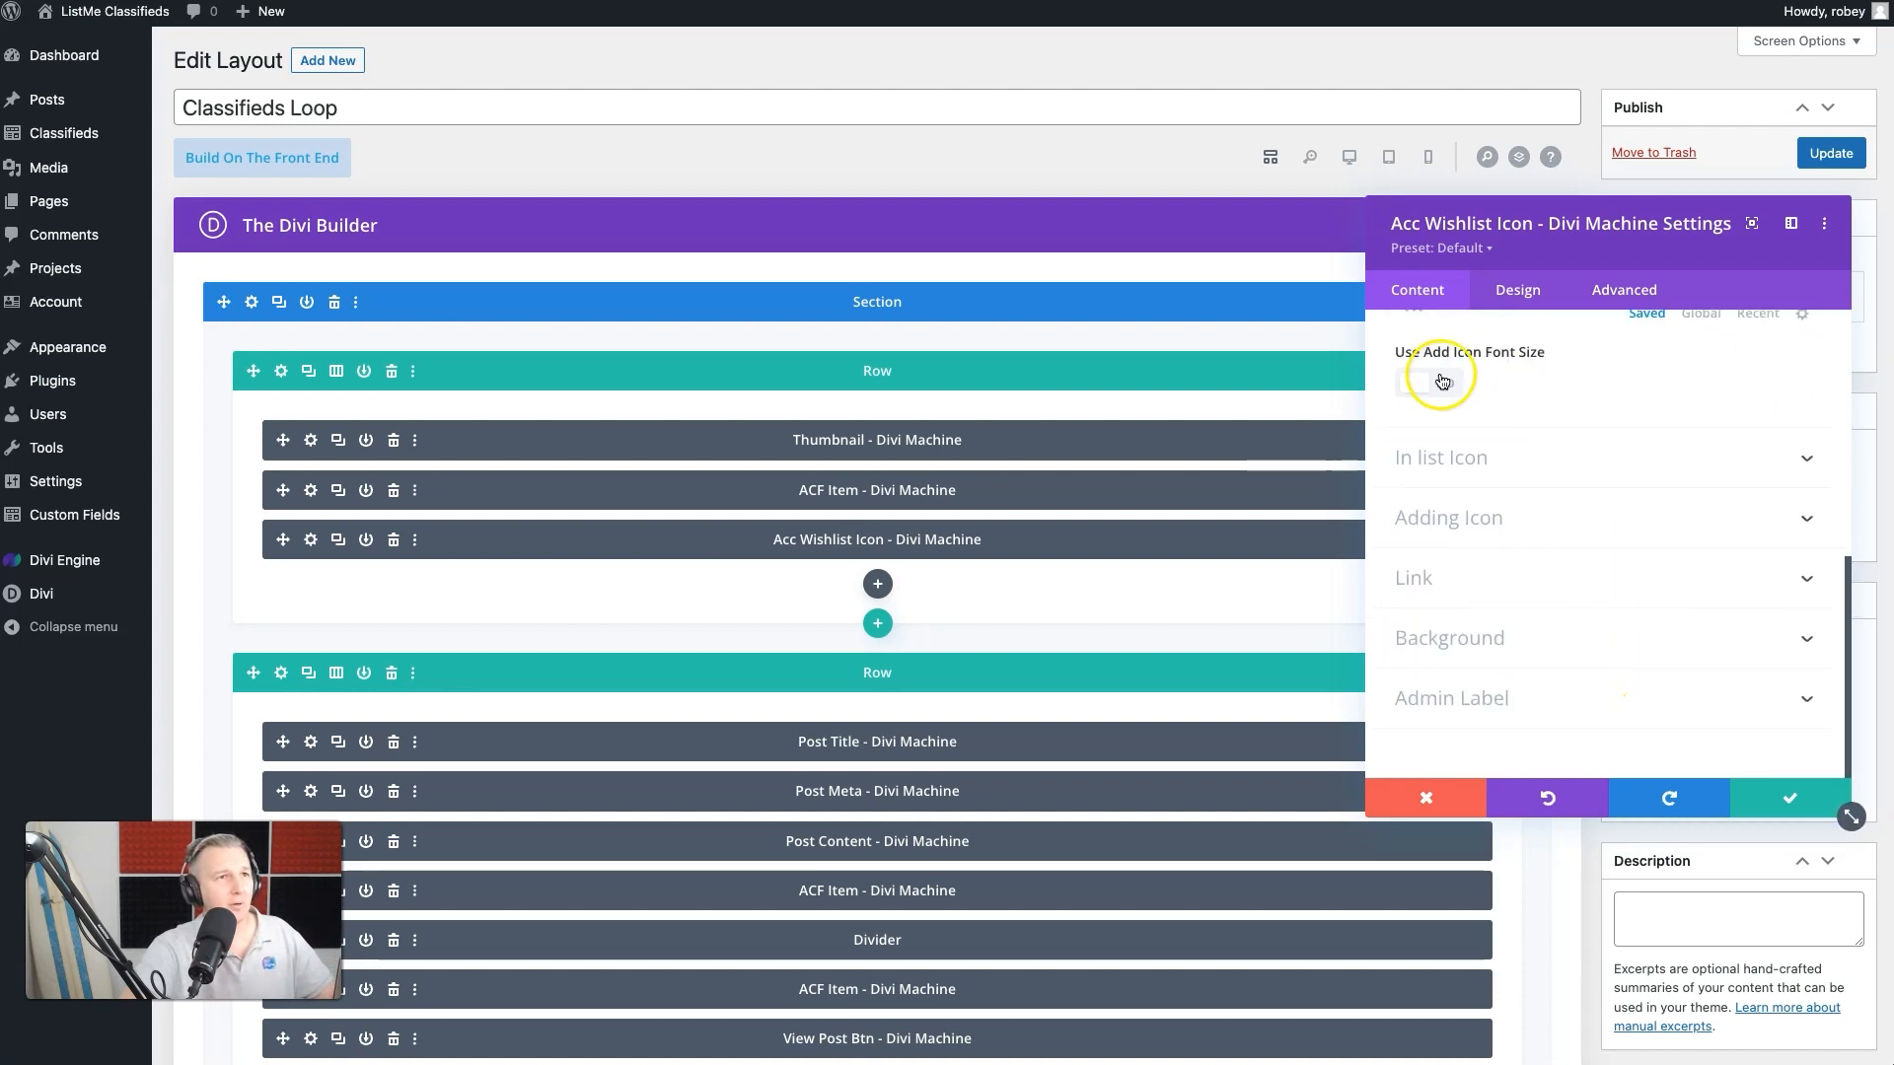
left_click(1443, 381)
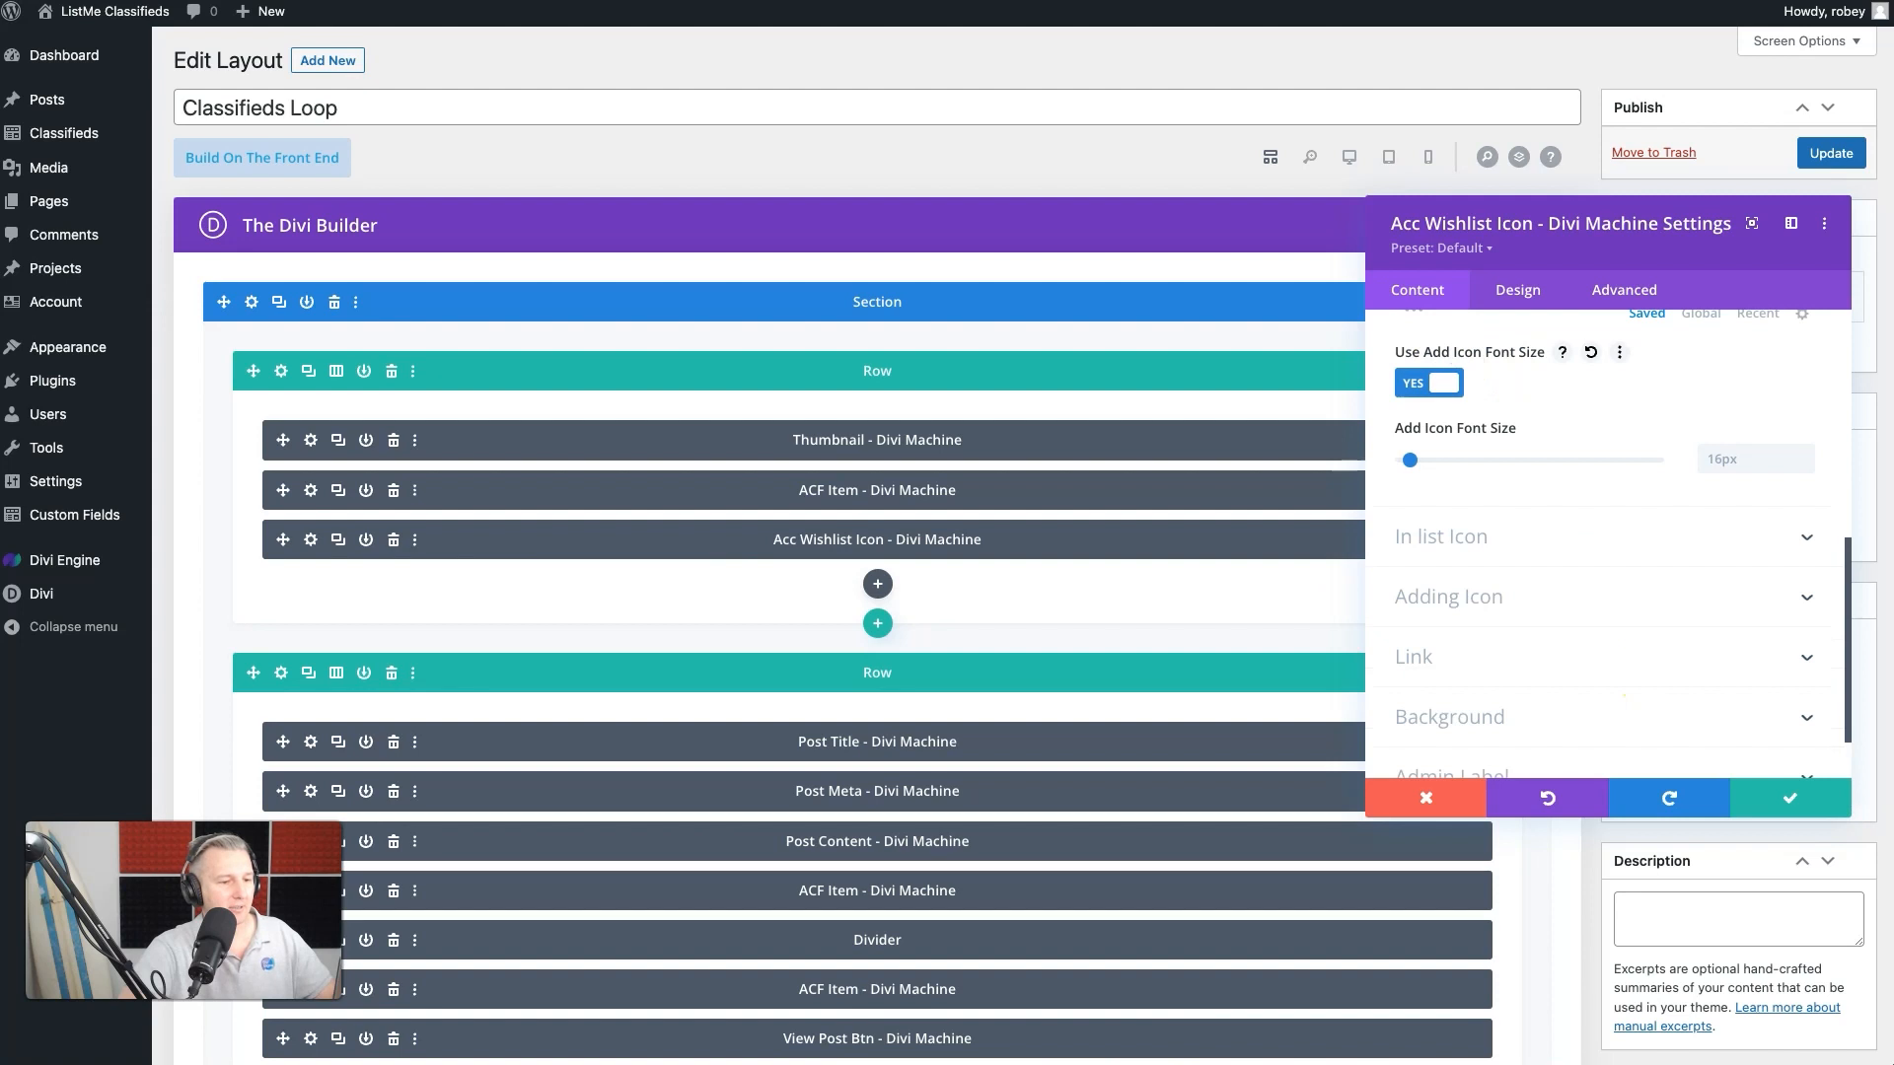
left_click(1776, 456)
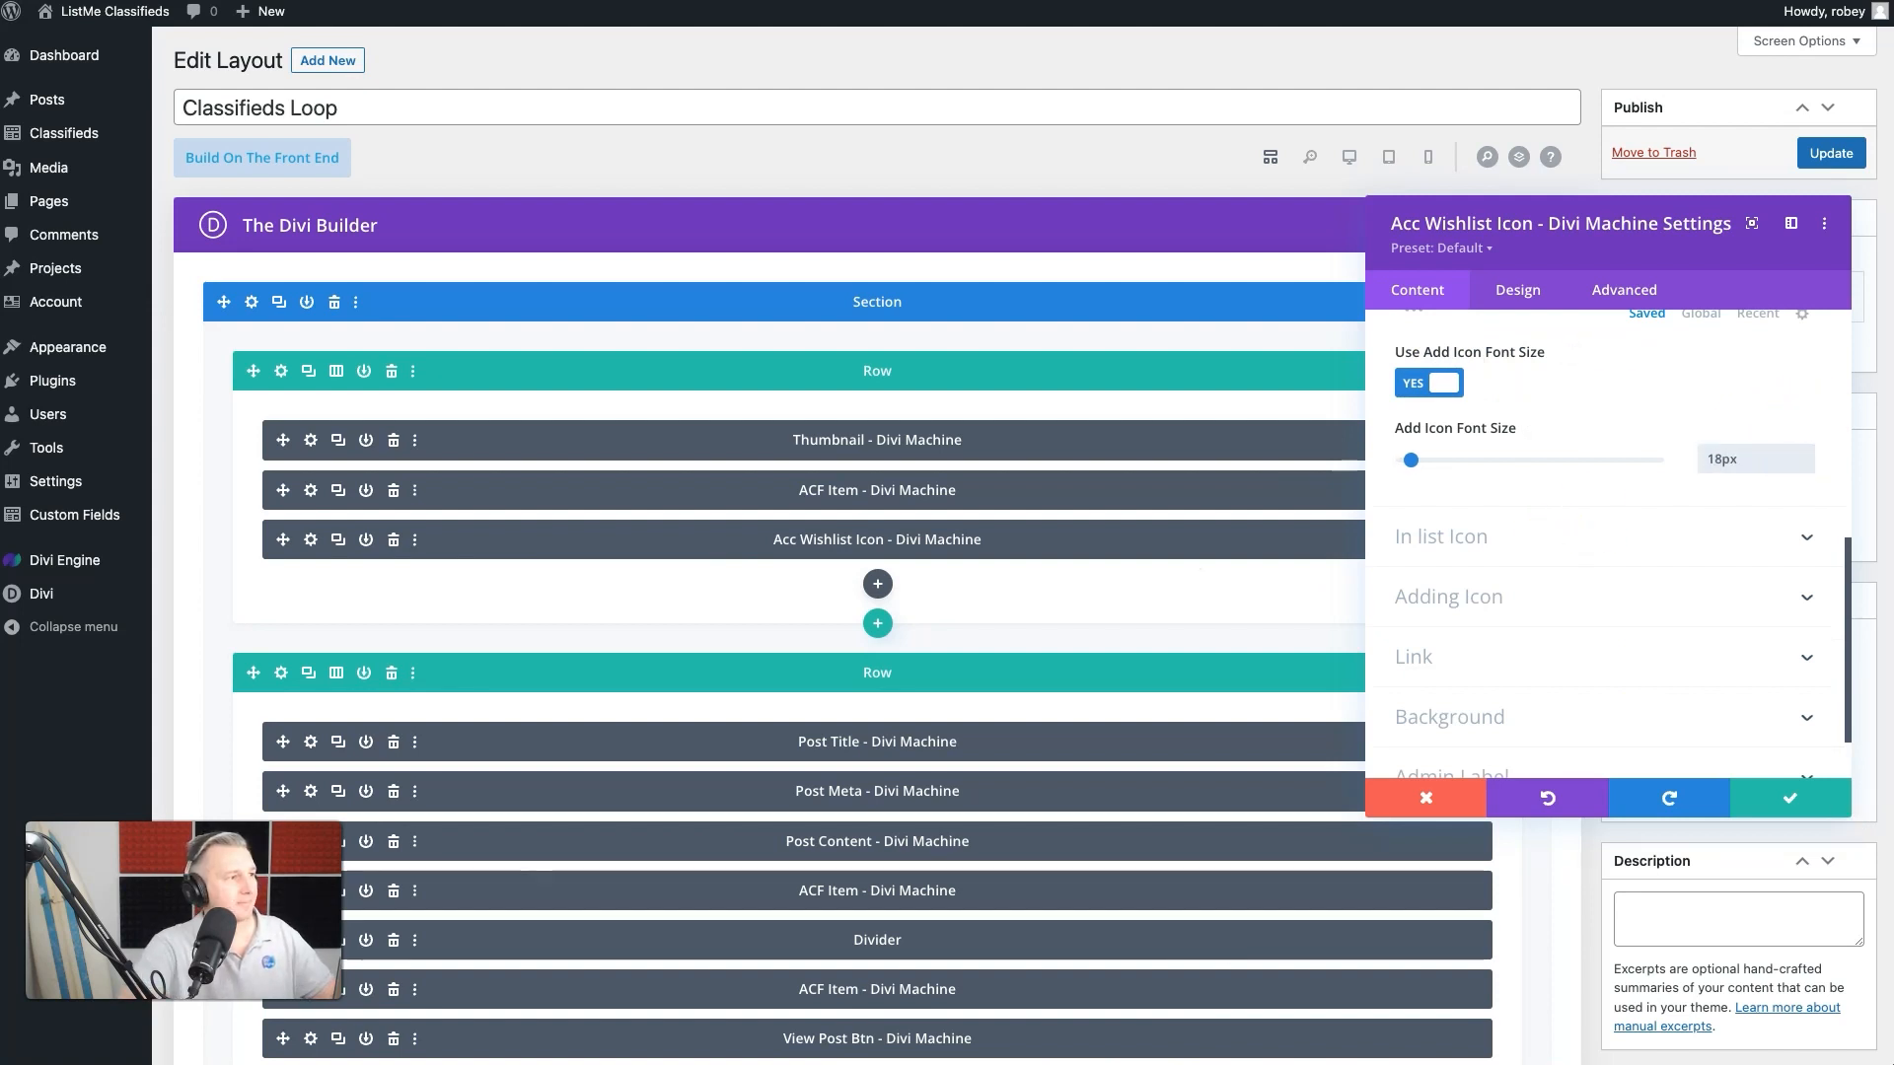
- Choose the solid heart as the wishlist icon module's In List Icon
scroll(1649, 498, "up", 6)
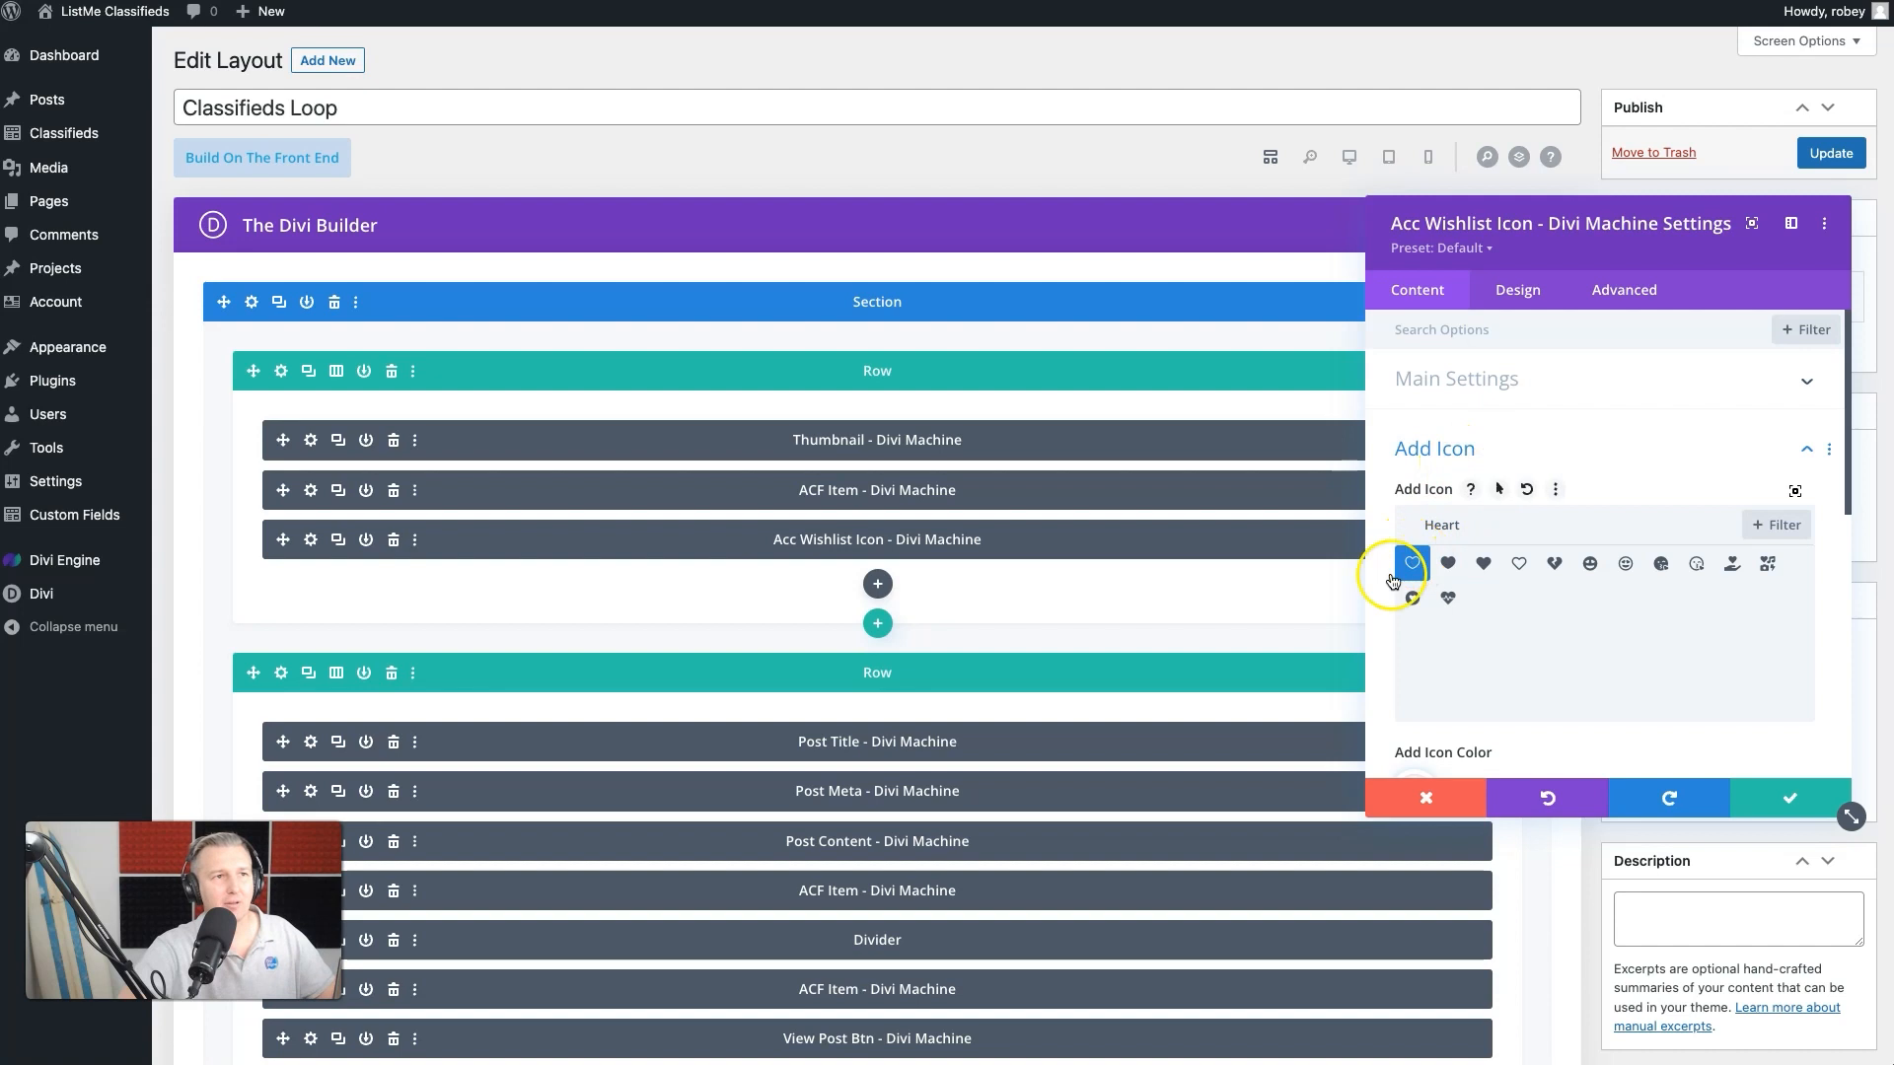
scroll(1365, 595, "down", 8)
left_click(1459, 549)
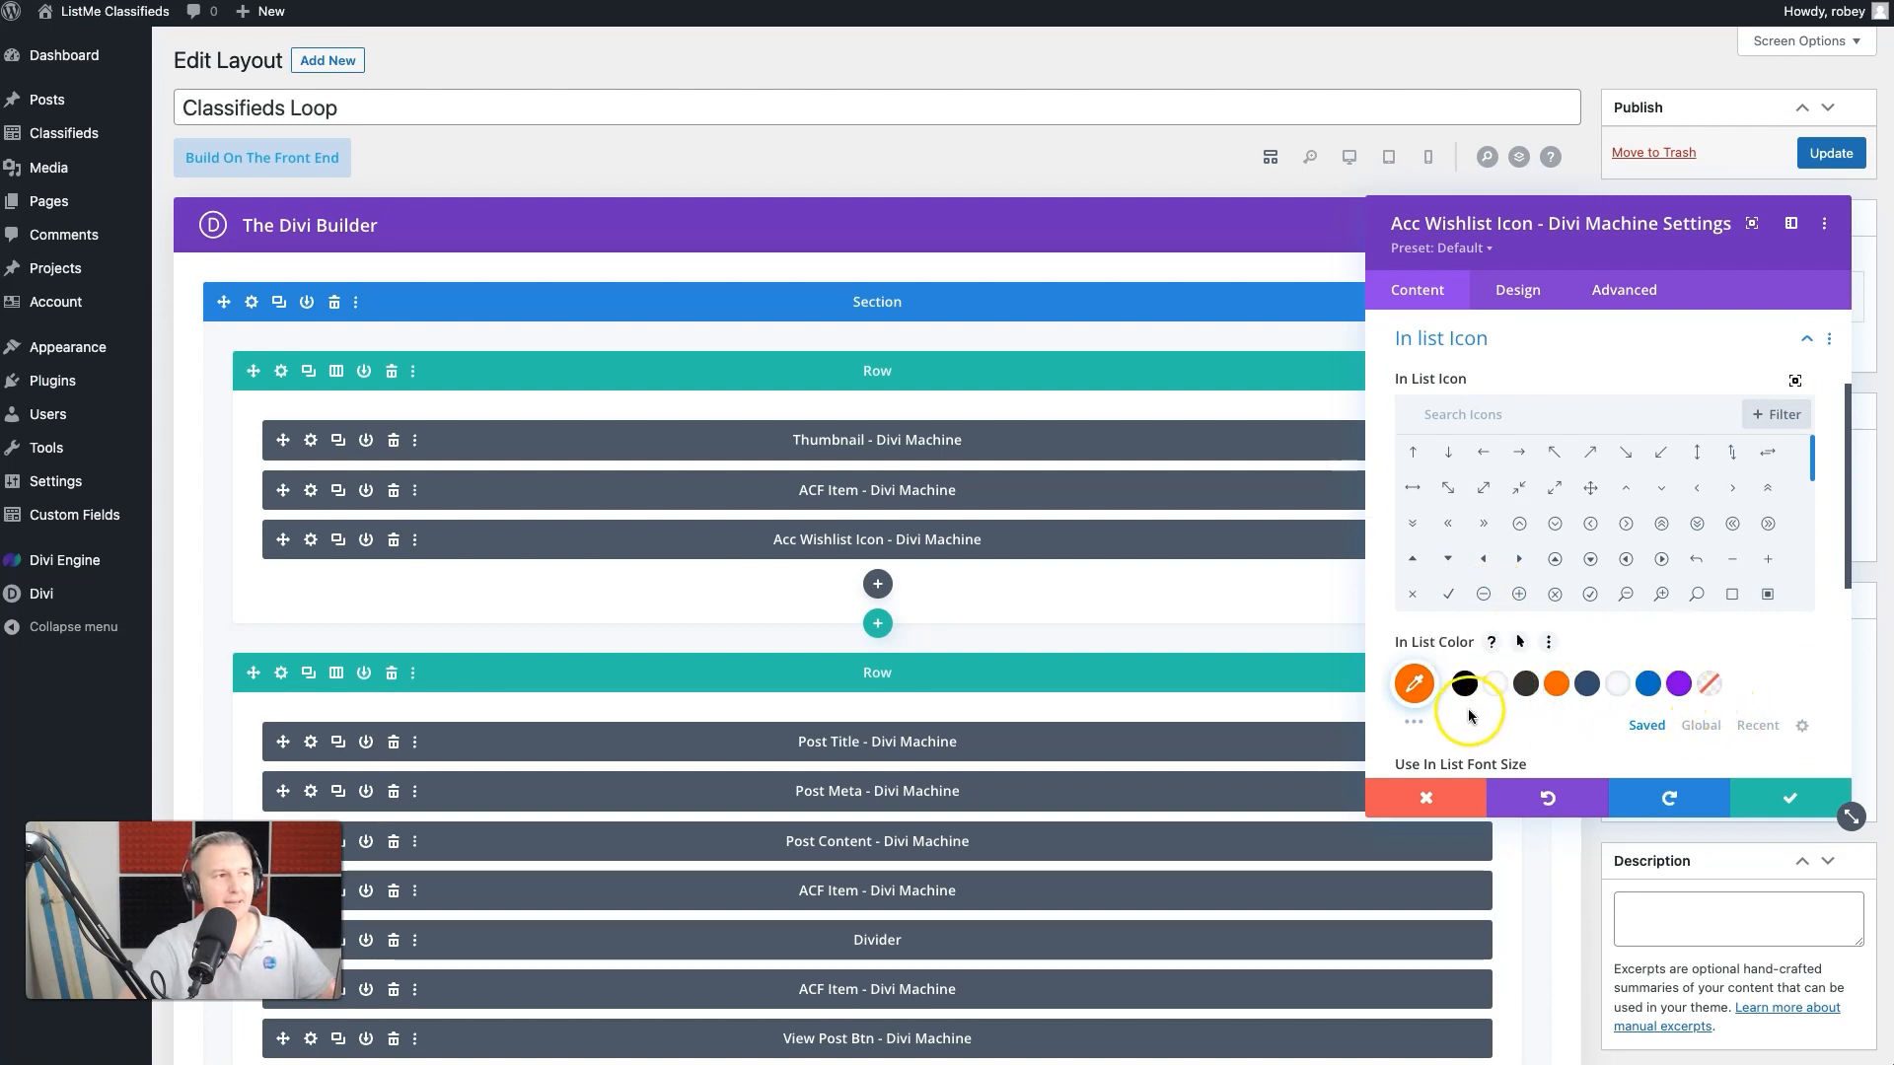
left_click(1473, 415)
type("heart")
left_click(1447, 452)
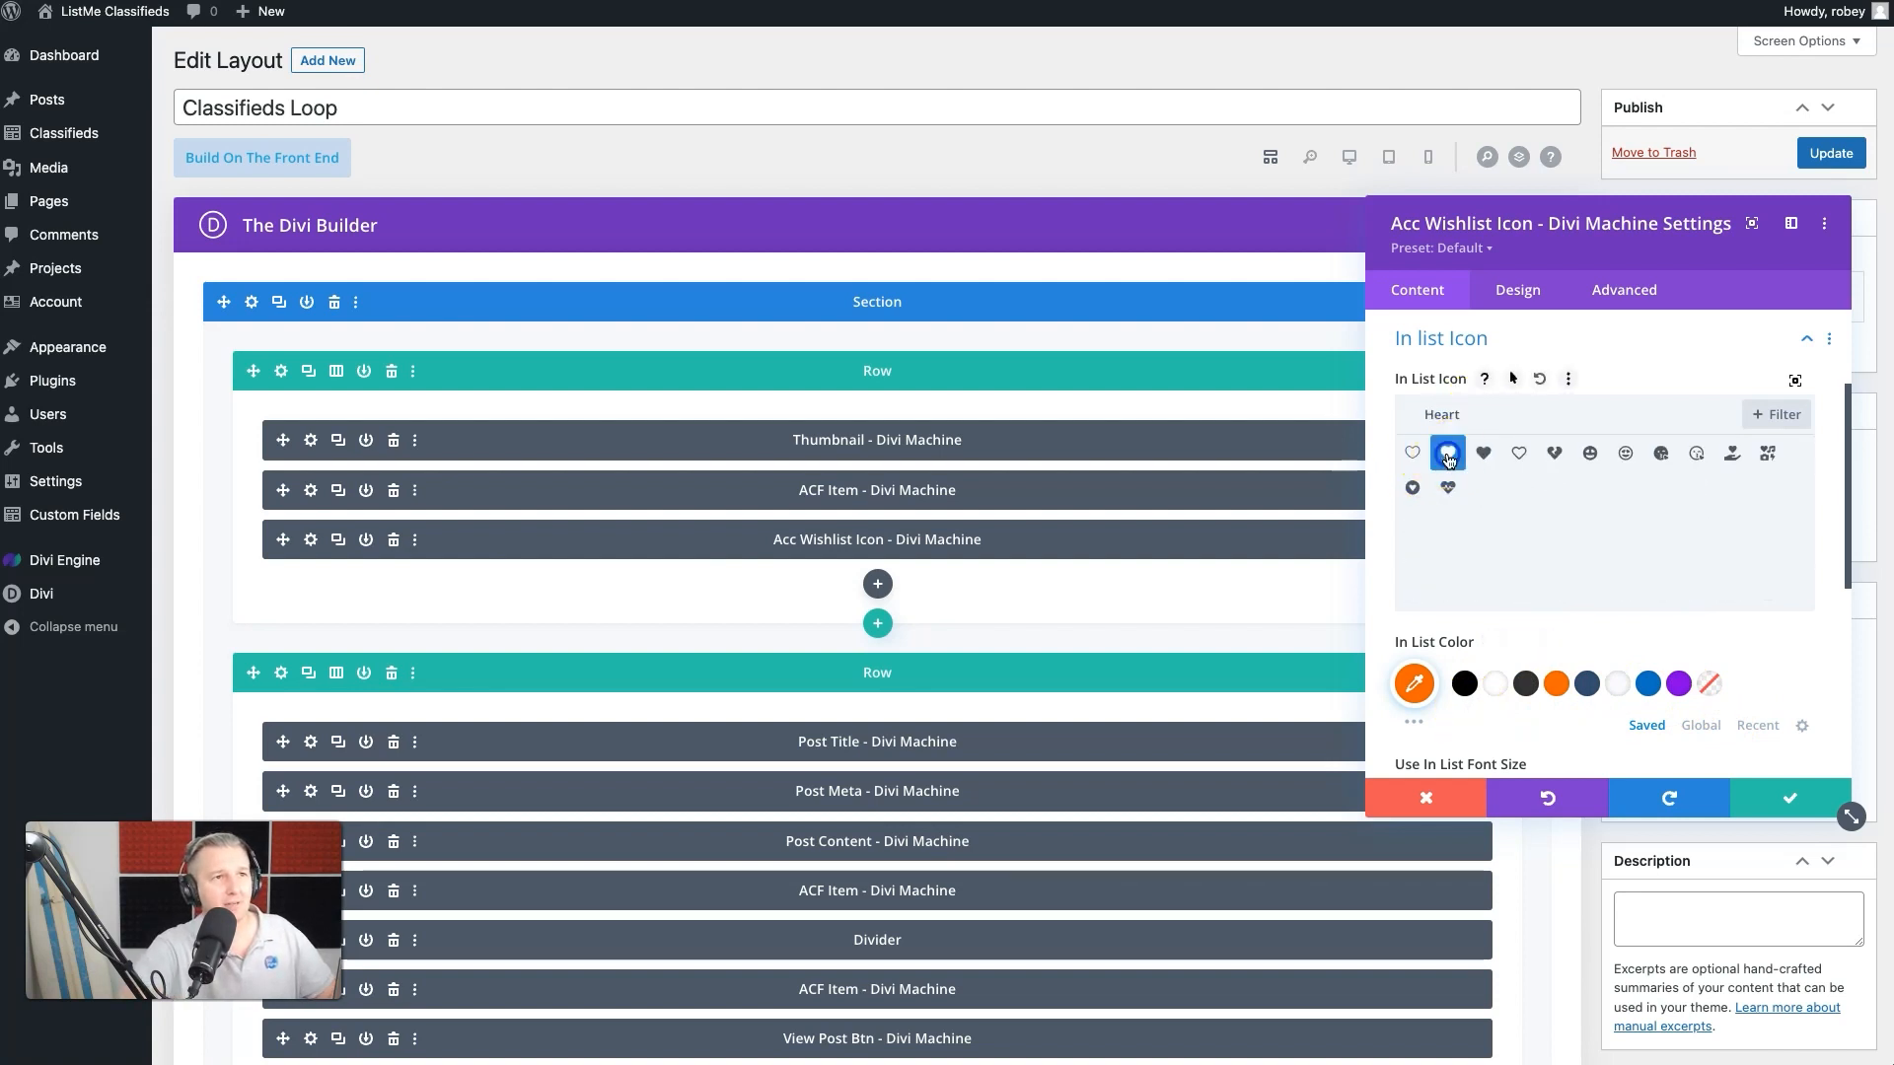
- Set the In List Icon's color to red (#ff0000)
left_click(1418, 681)
scroll(1624, 719, "down", 3)
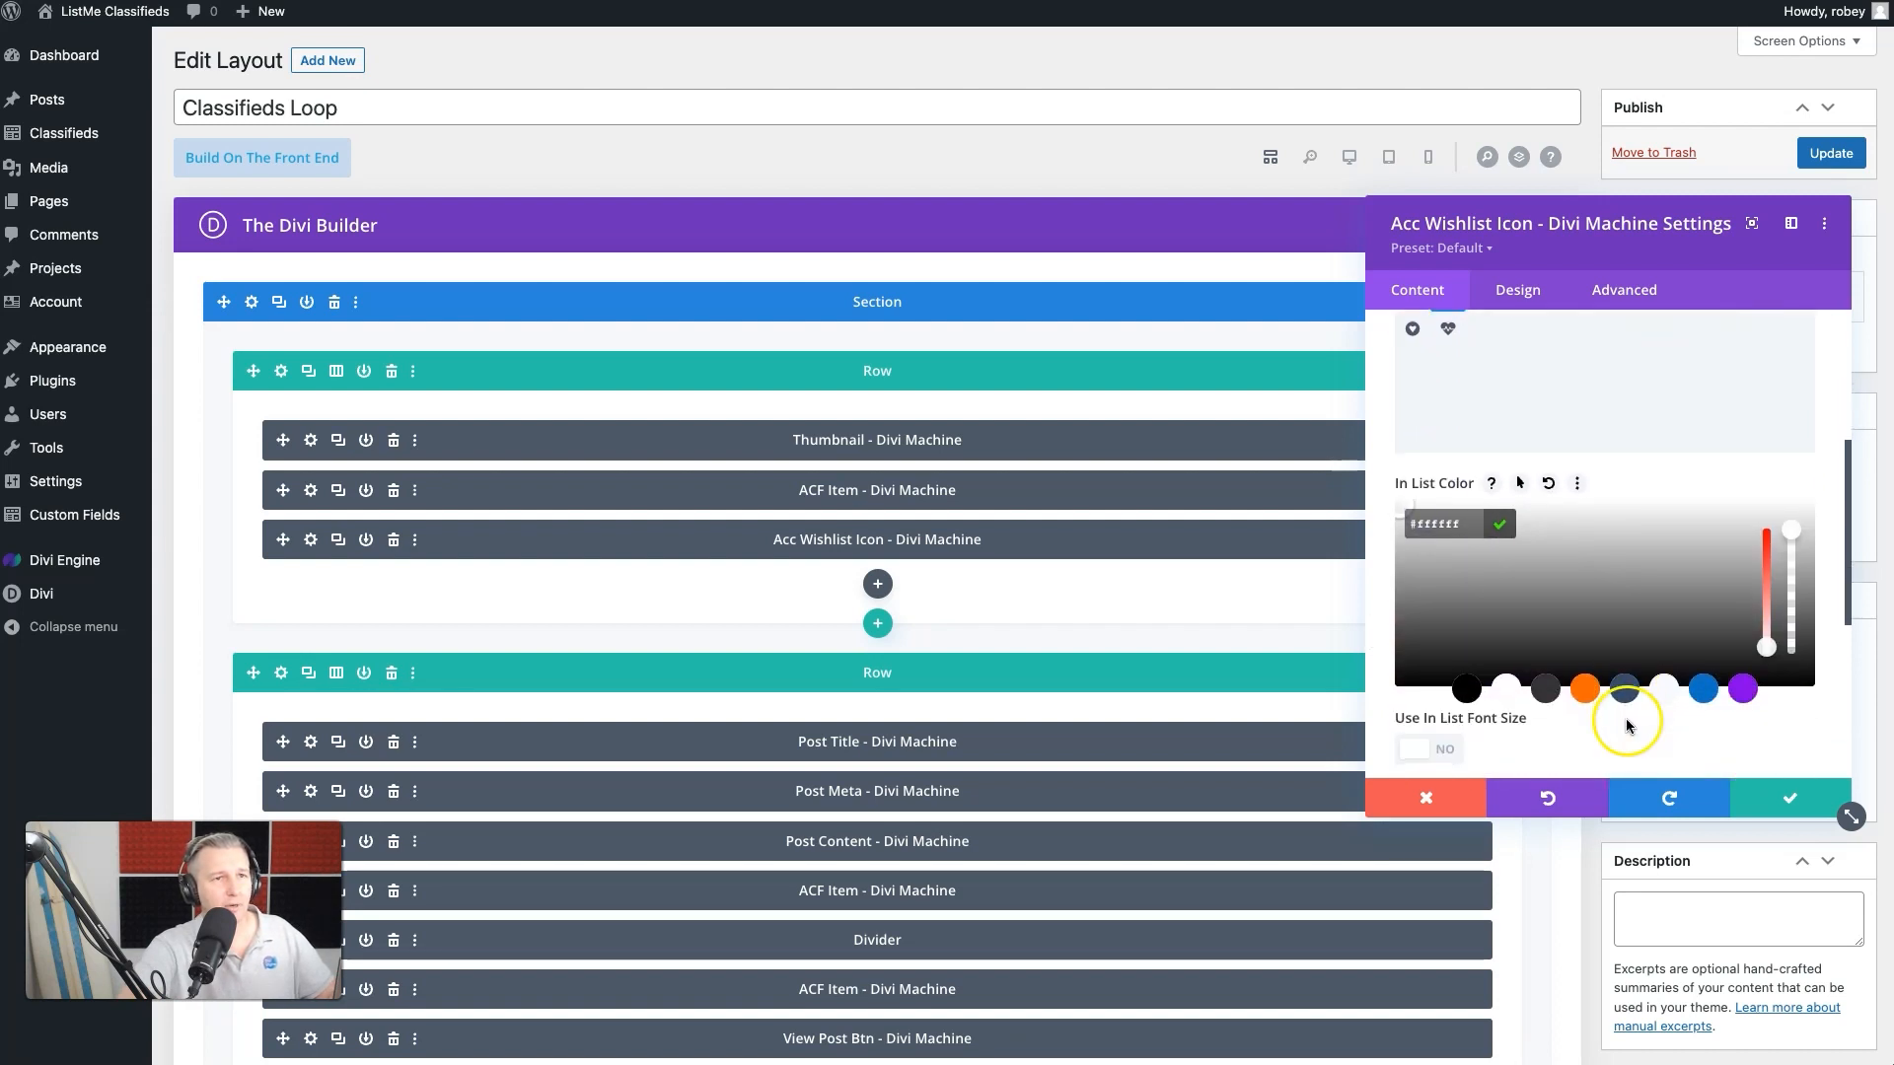
left_click_drag(1764, 647, 1764, 540)
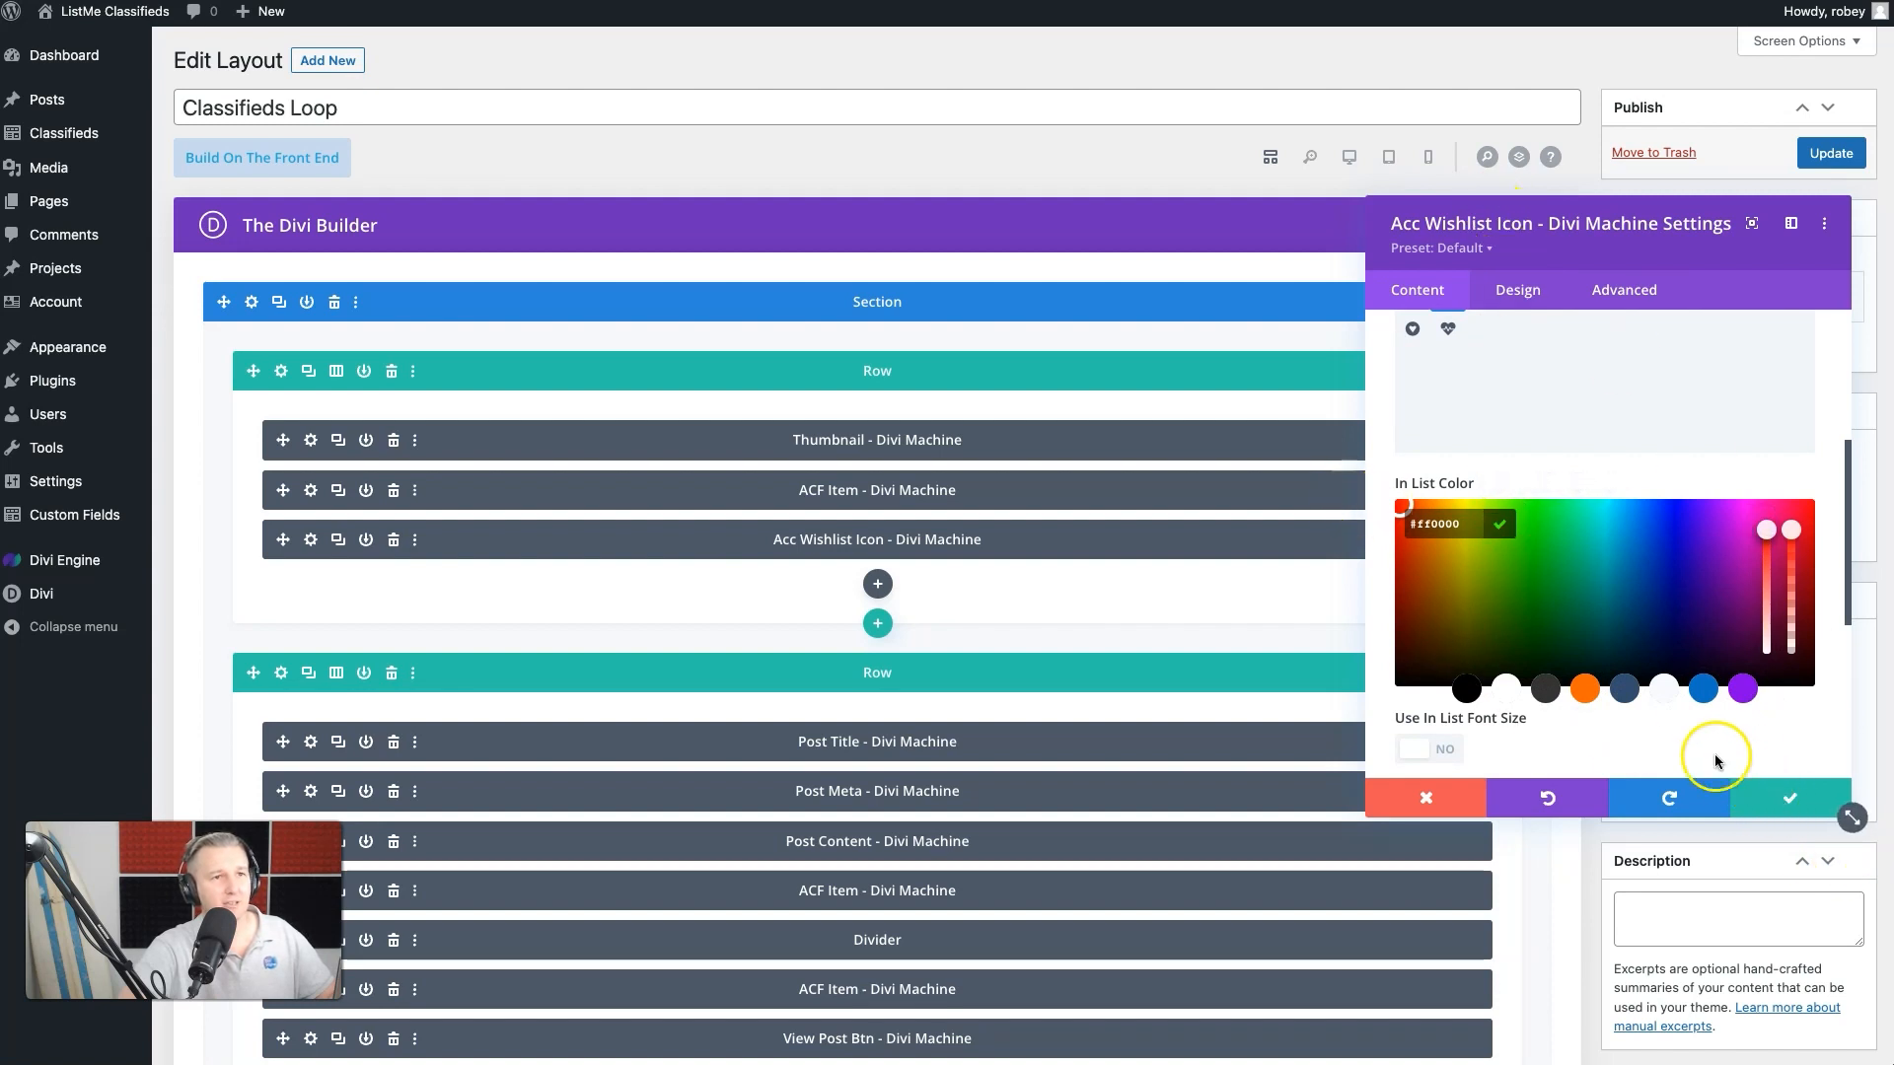
left_click(1747, 770)
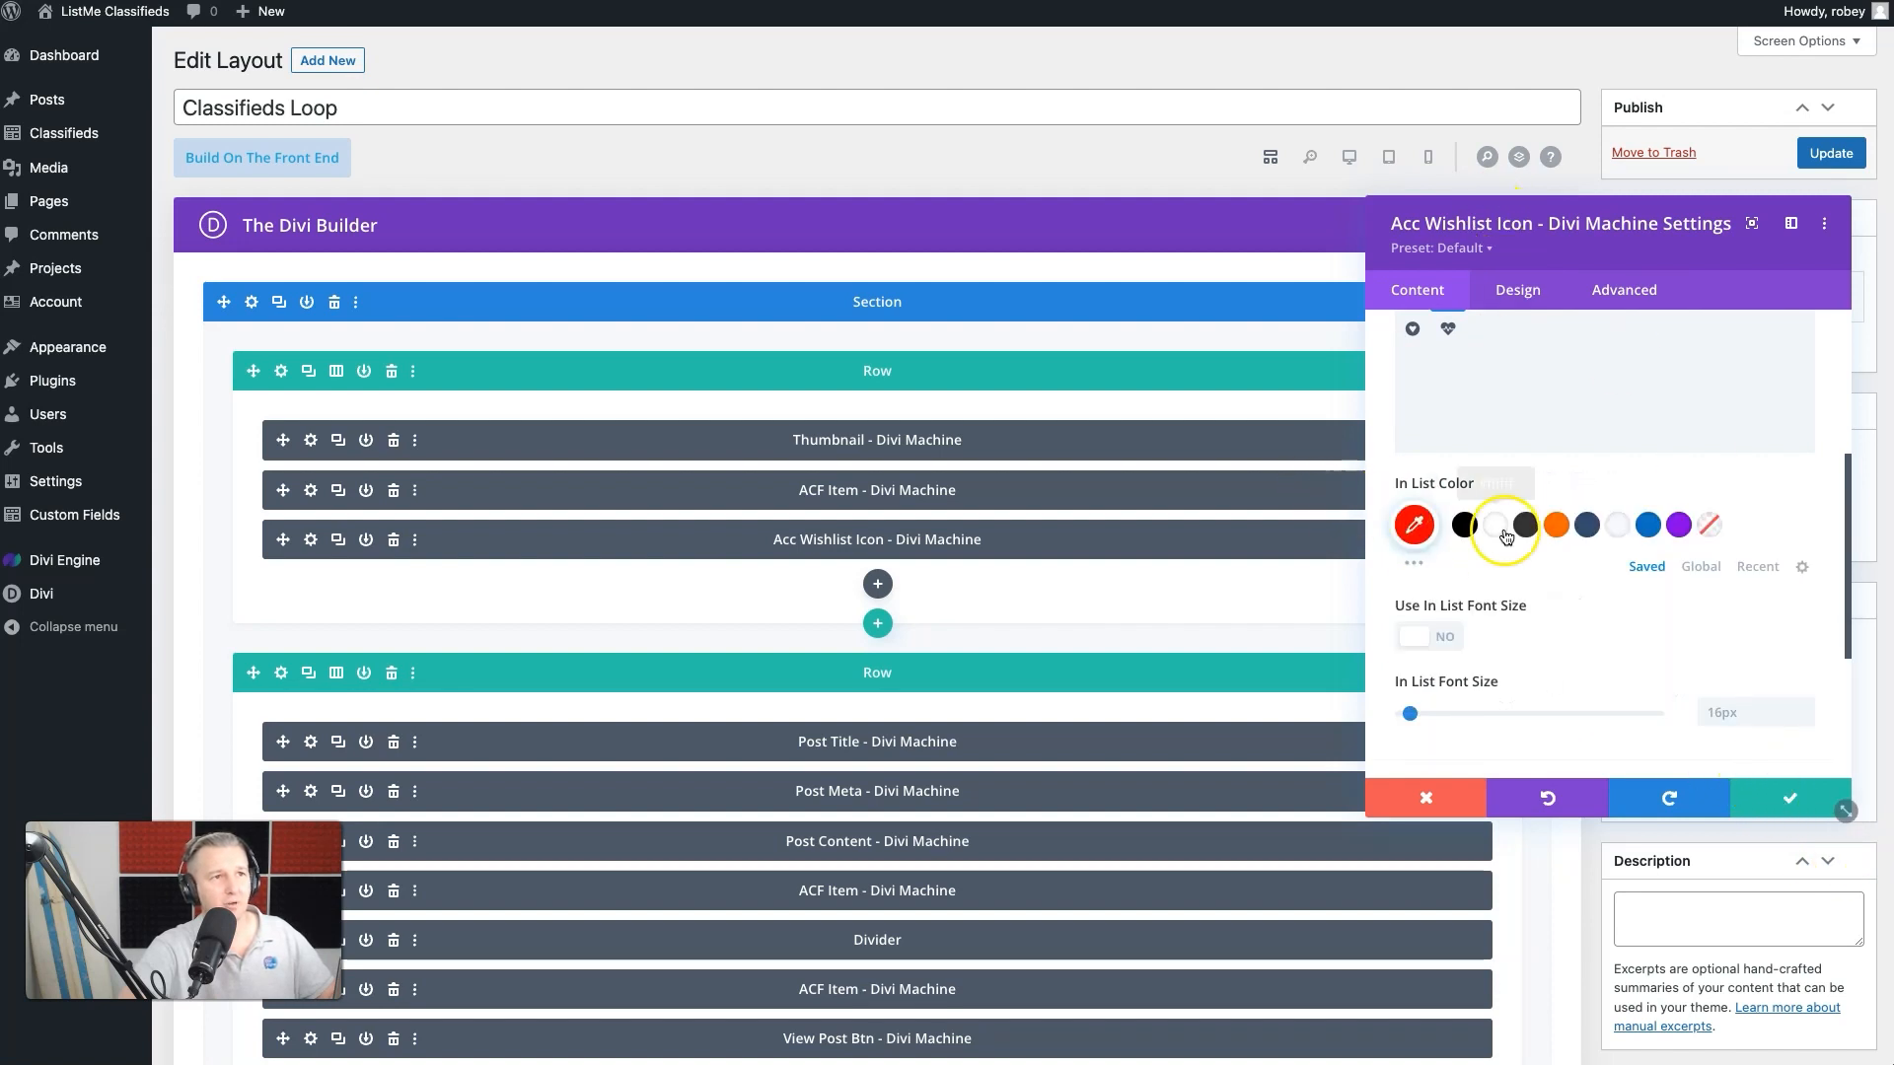
- Enable a custom font size for the In List Icon and open the size value for editing
scroll(1470, 582, "down", 2)
left_click(1428, 525)
left_click(1765, 611)
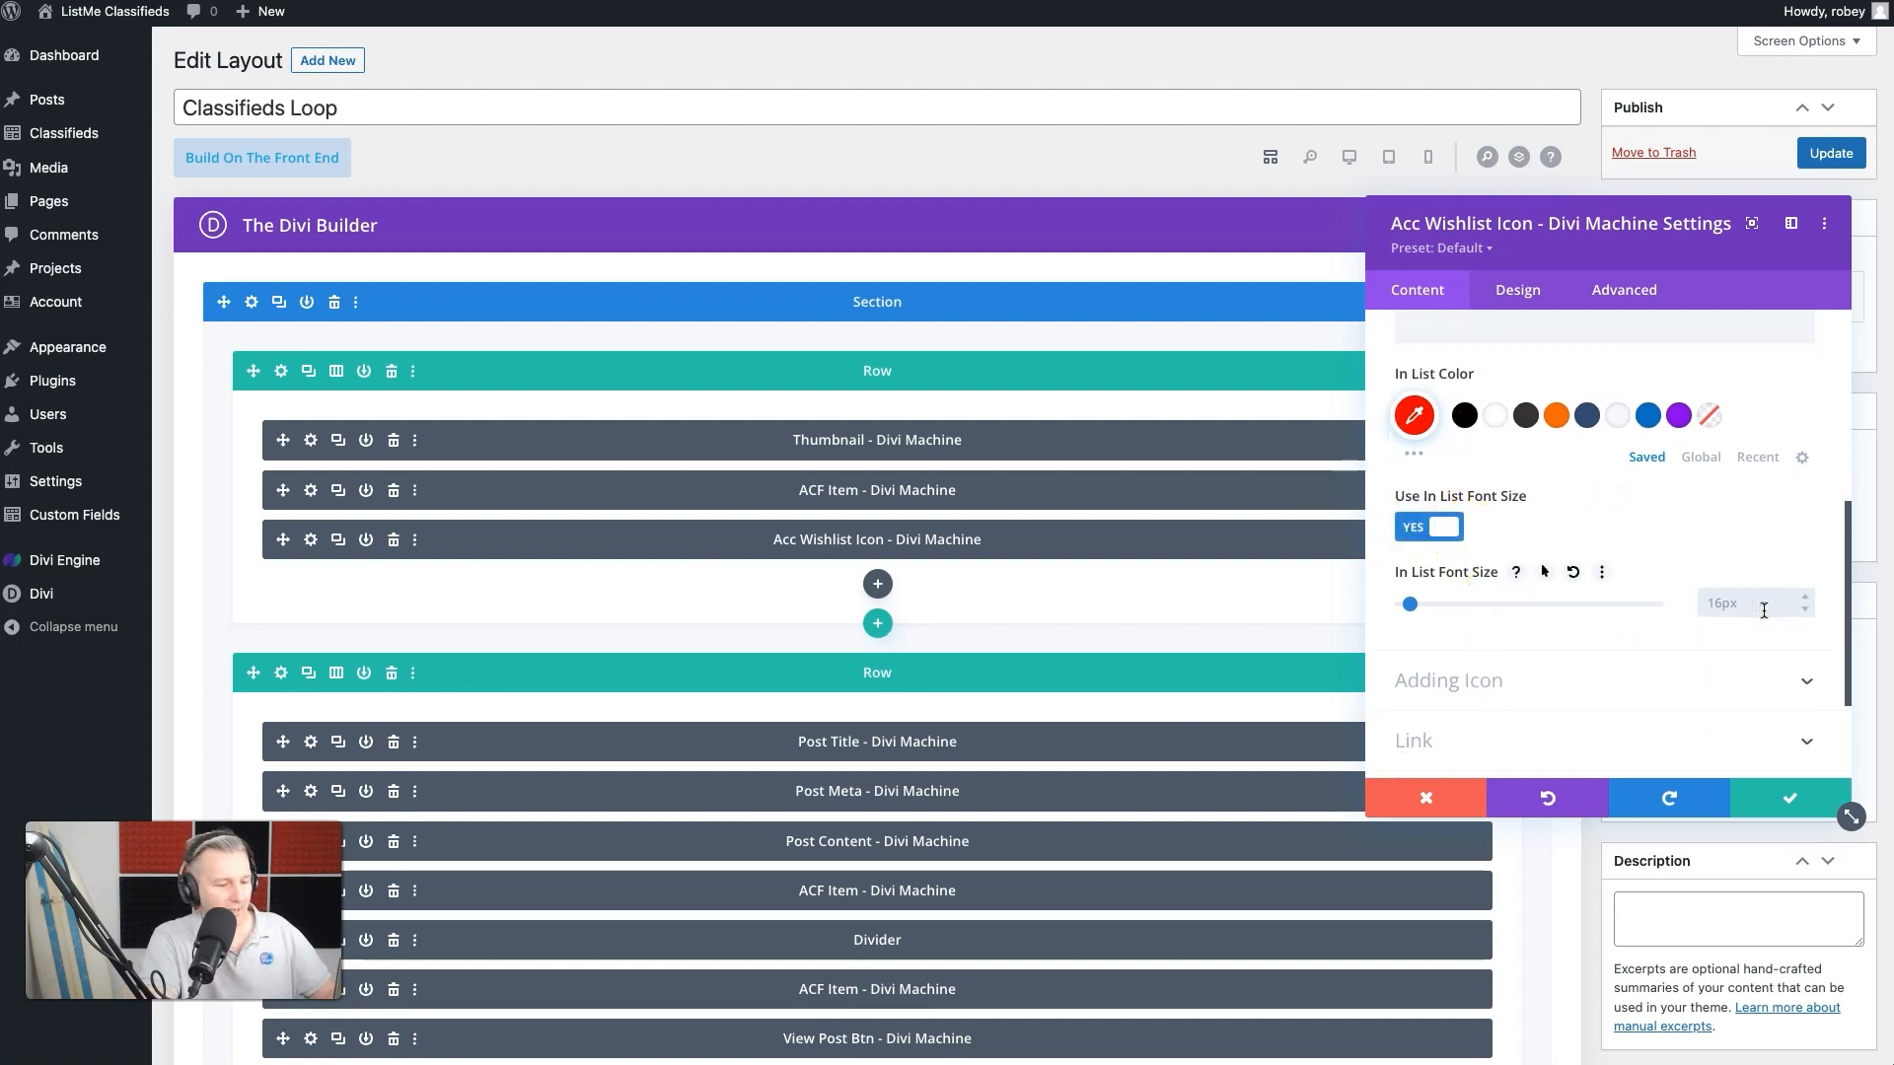
- Choose the circular loading spinner as the module's Adding Icon and set its color to white
scroll(1639, 624, "down", 3)
left_click(1624, 518)
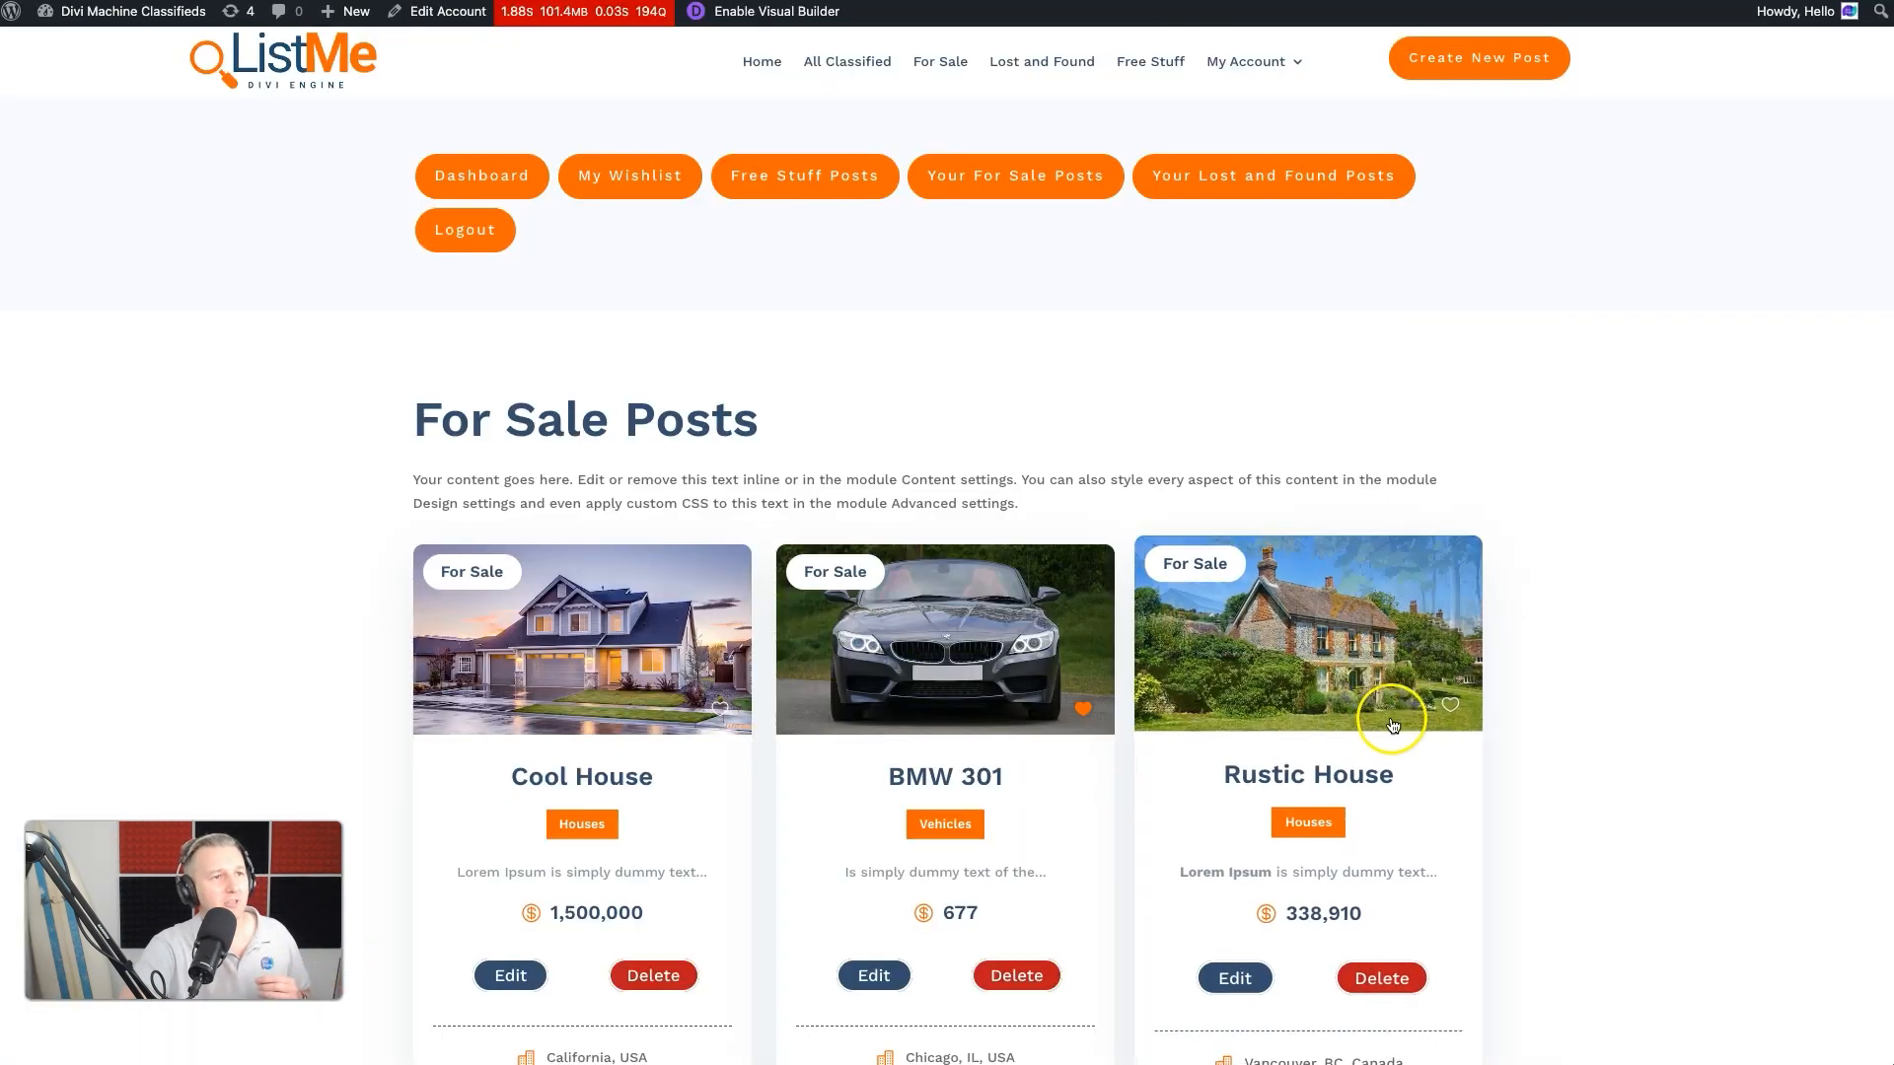
left_click(1090, 704)
left_click(1089, 702)
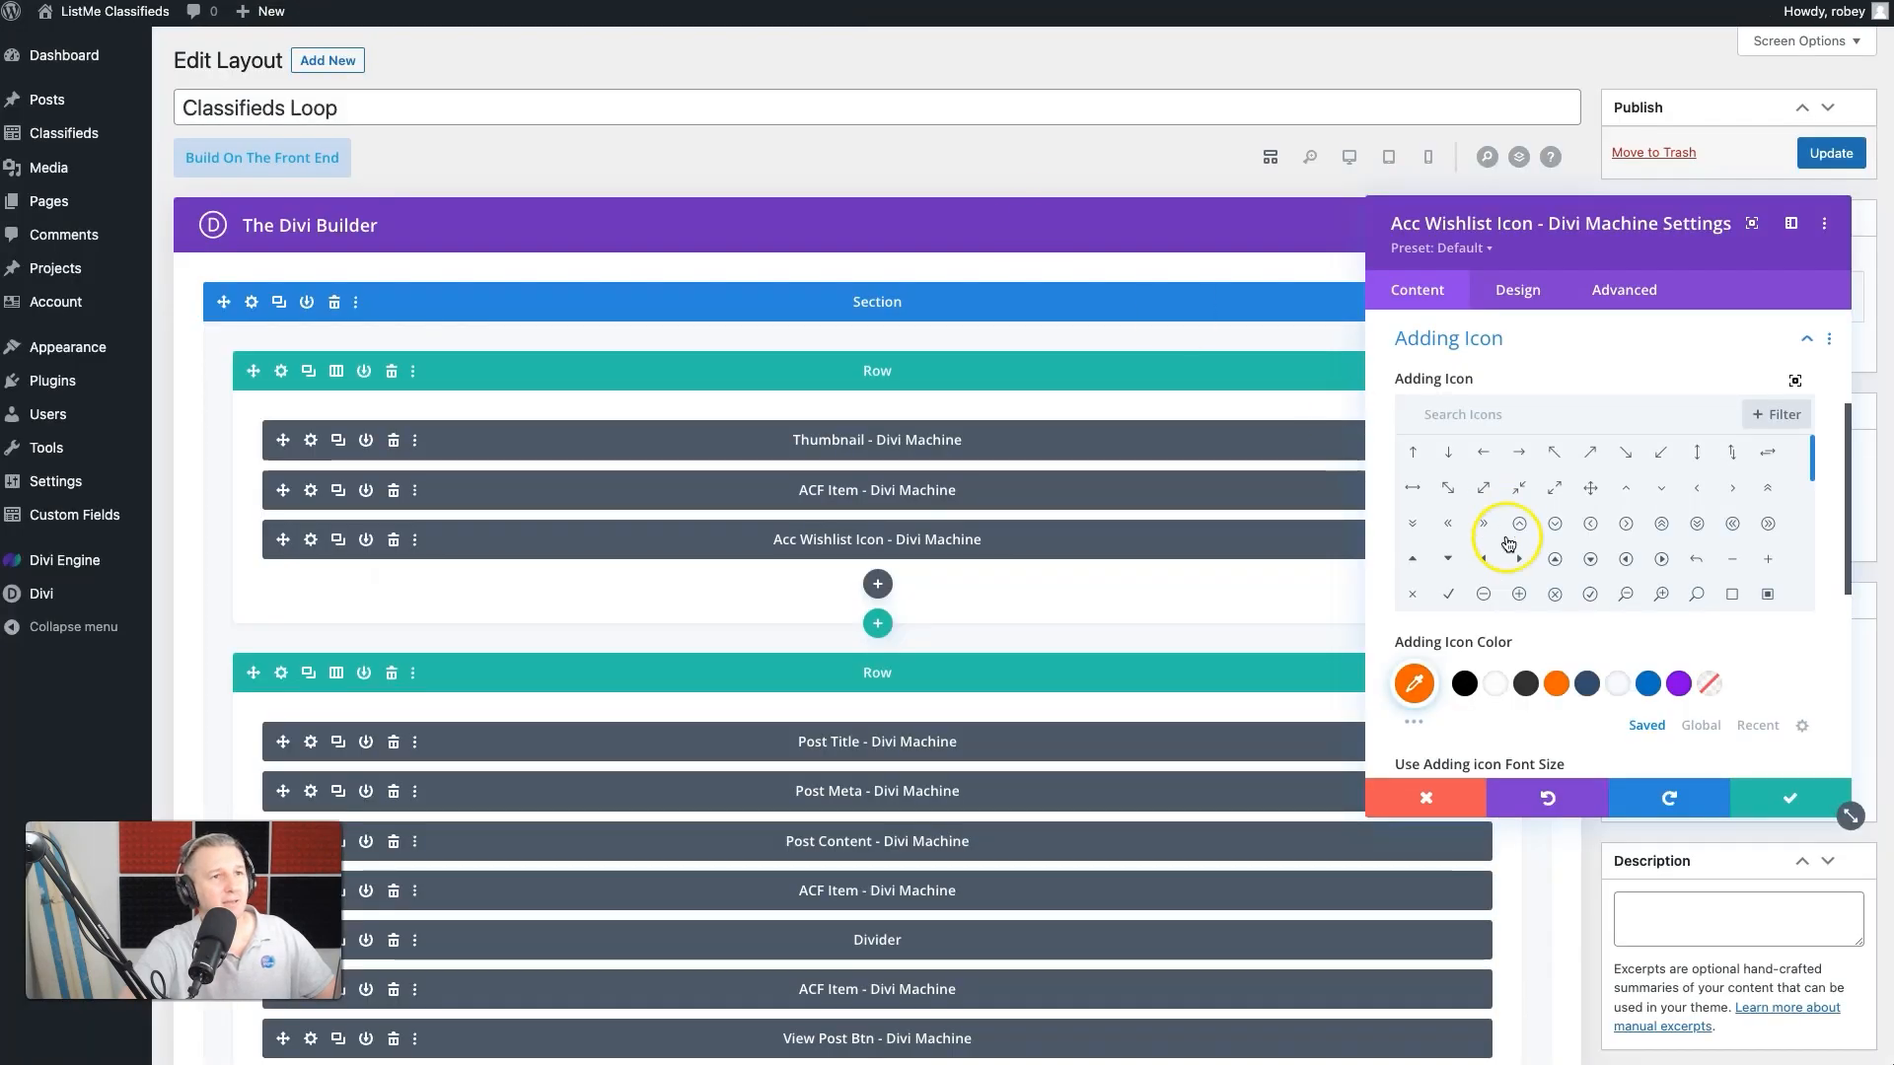
left_click(1532, 415)
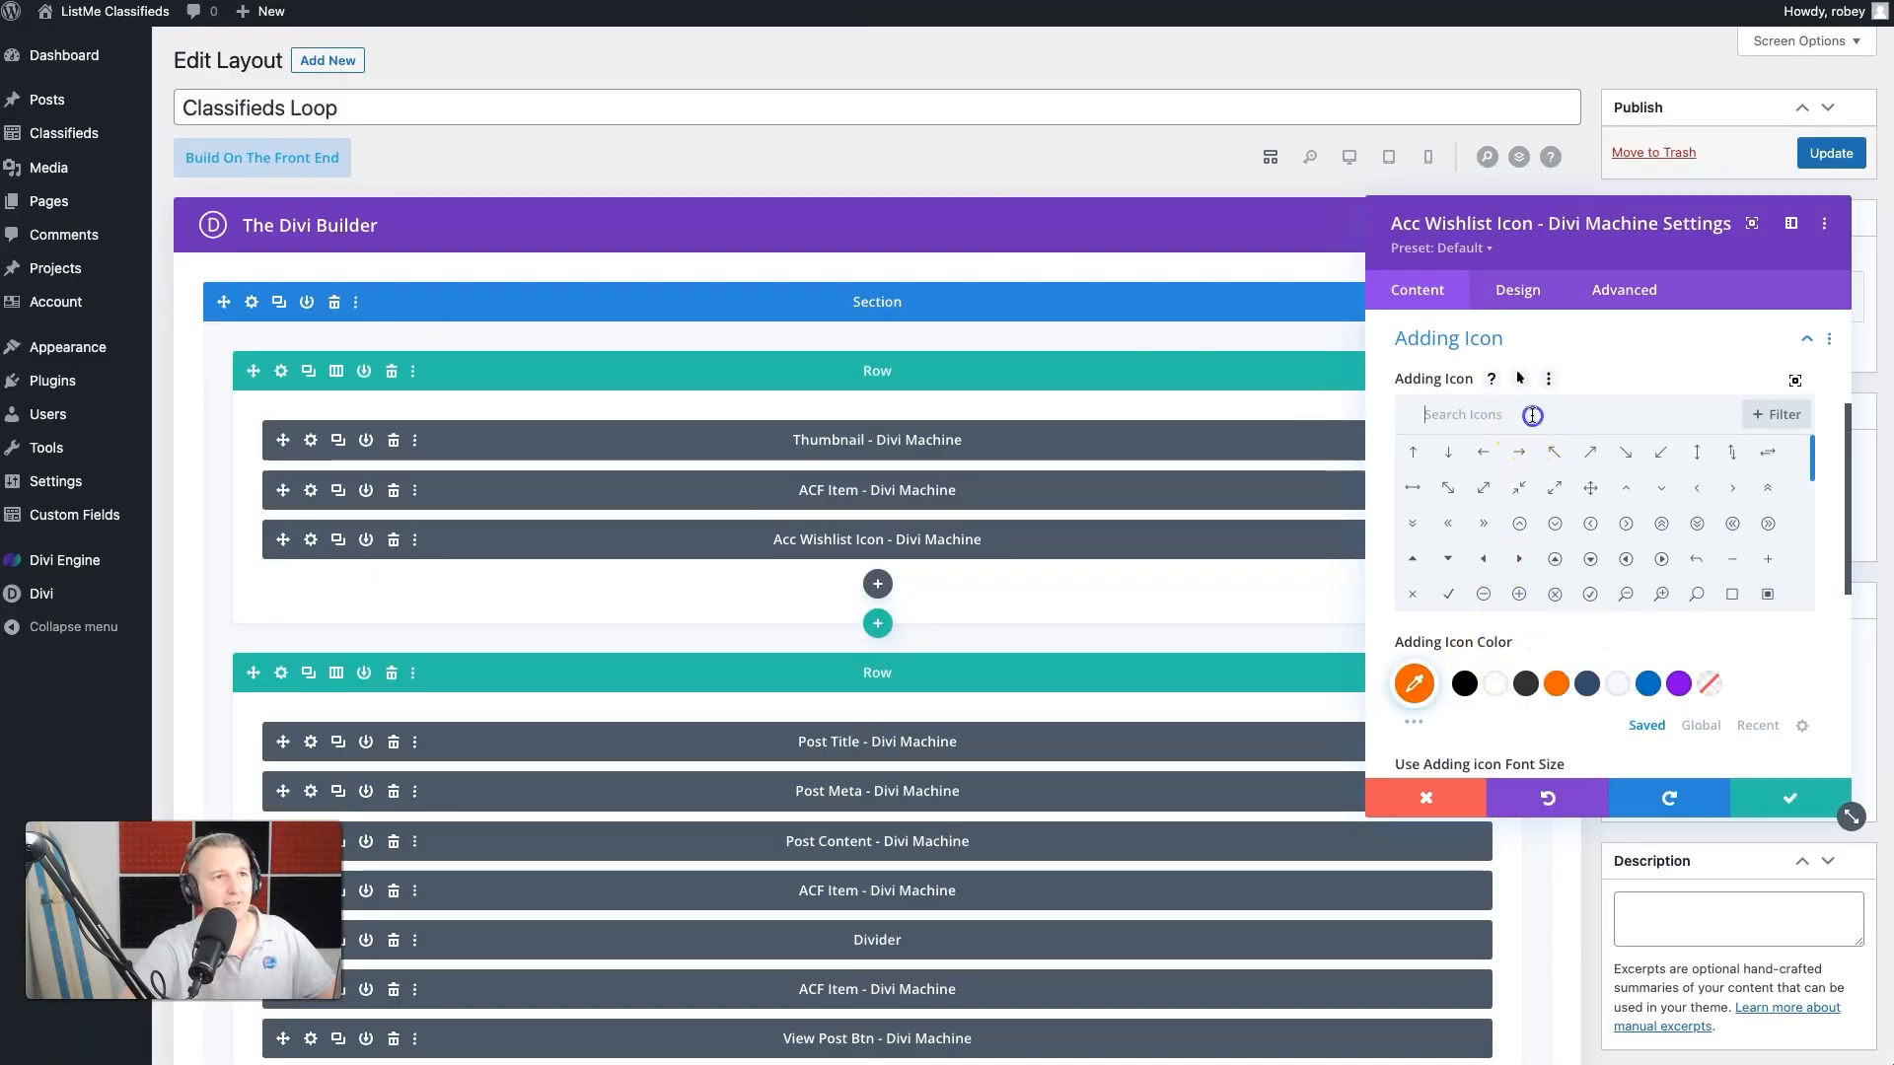
scroll(1619, 537, "down", 5)
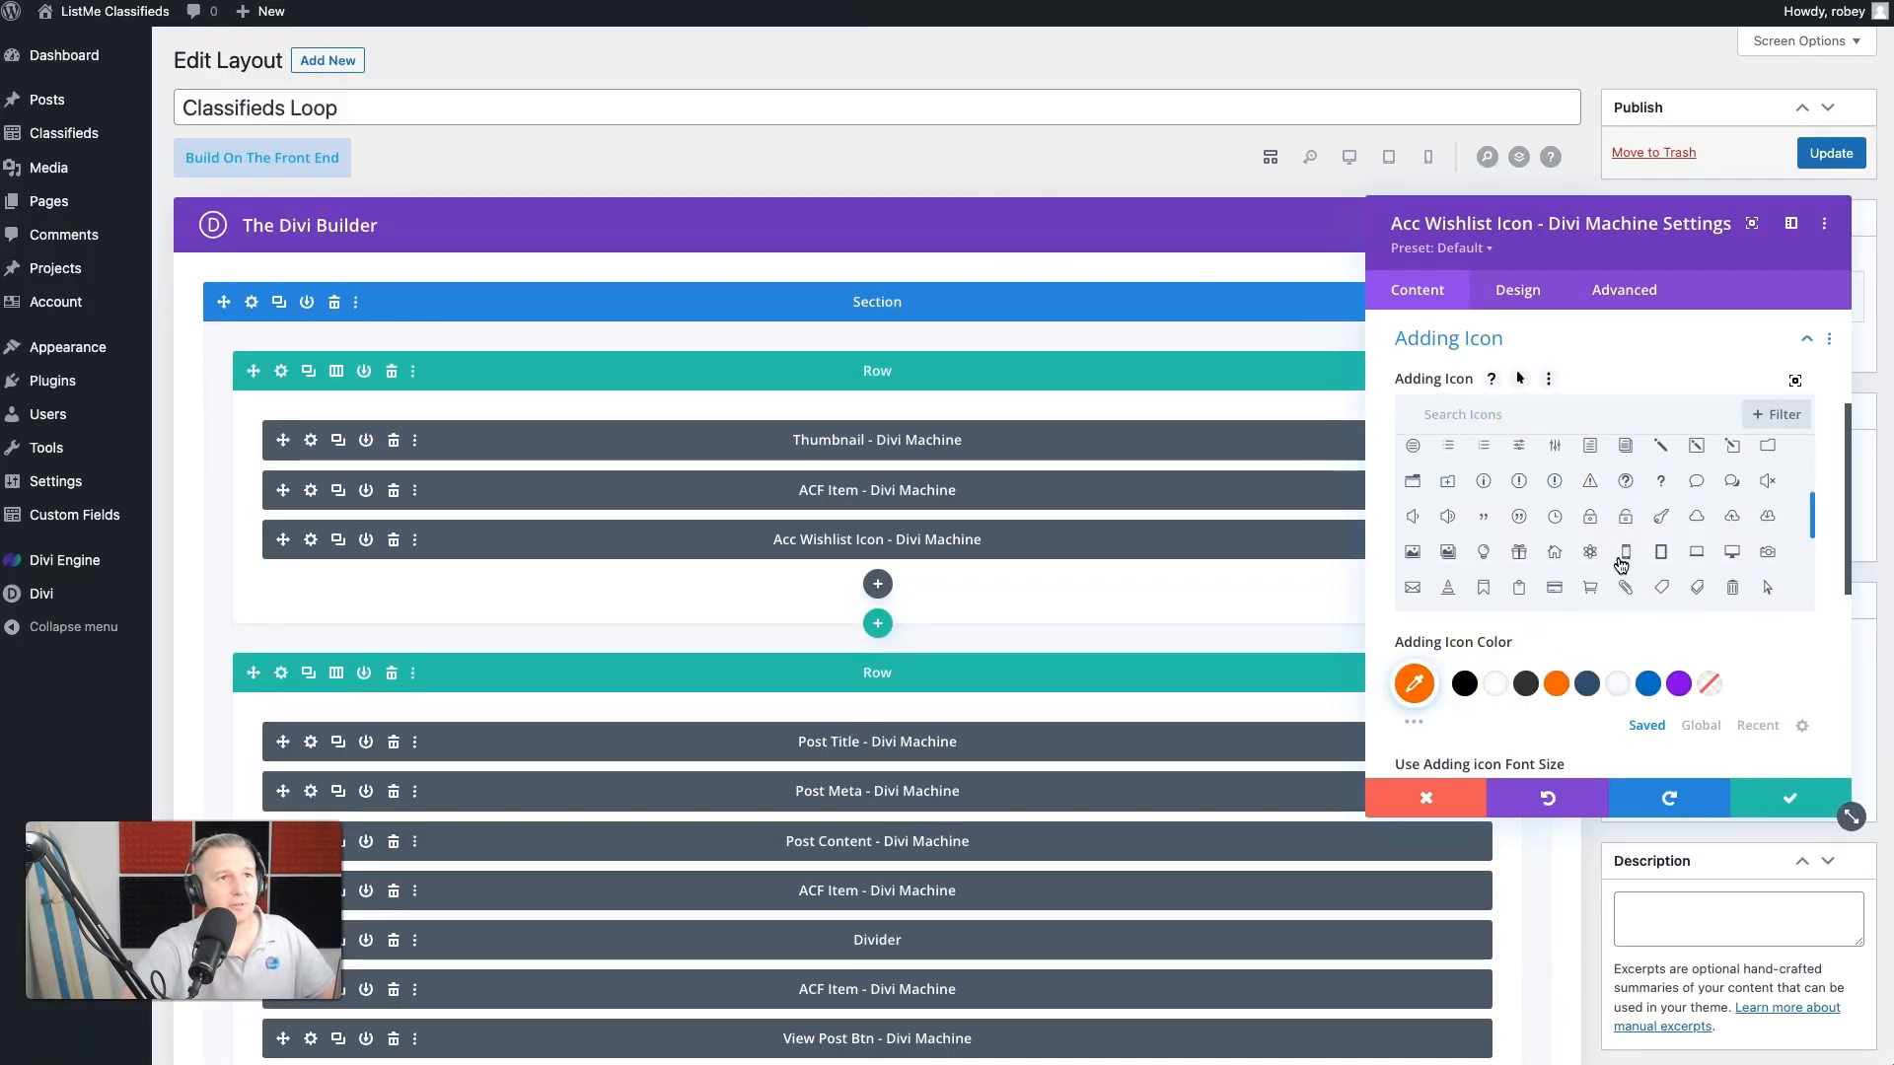
scroll(1620, 565, "down", 2)
left_click(1663, 521)
left_click(1494, 685)
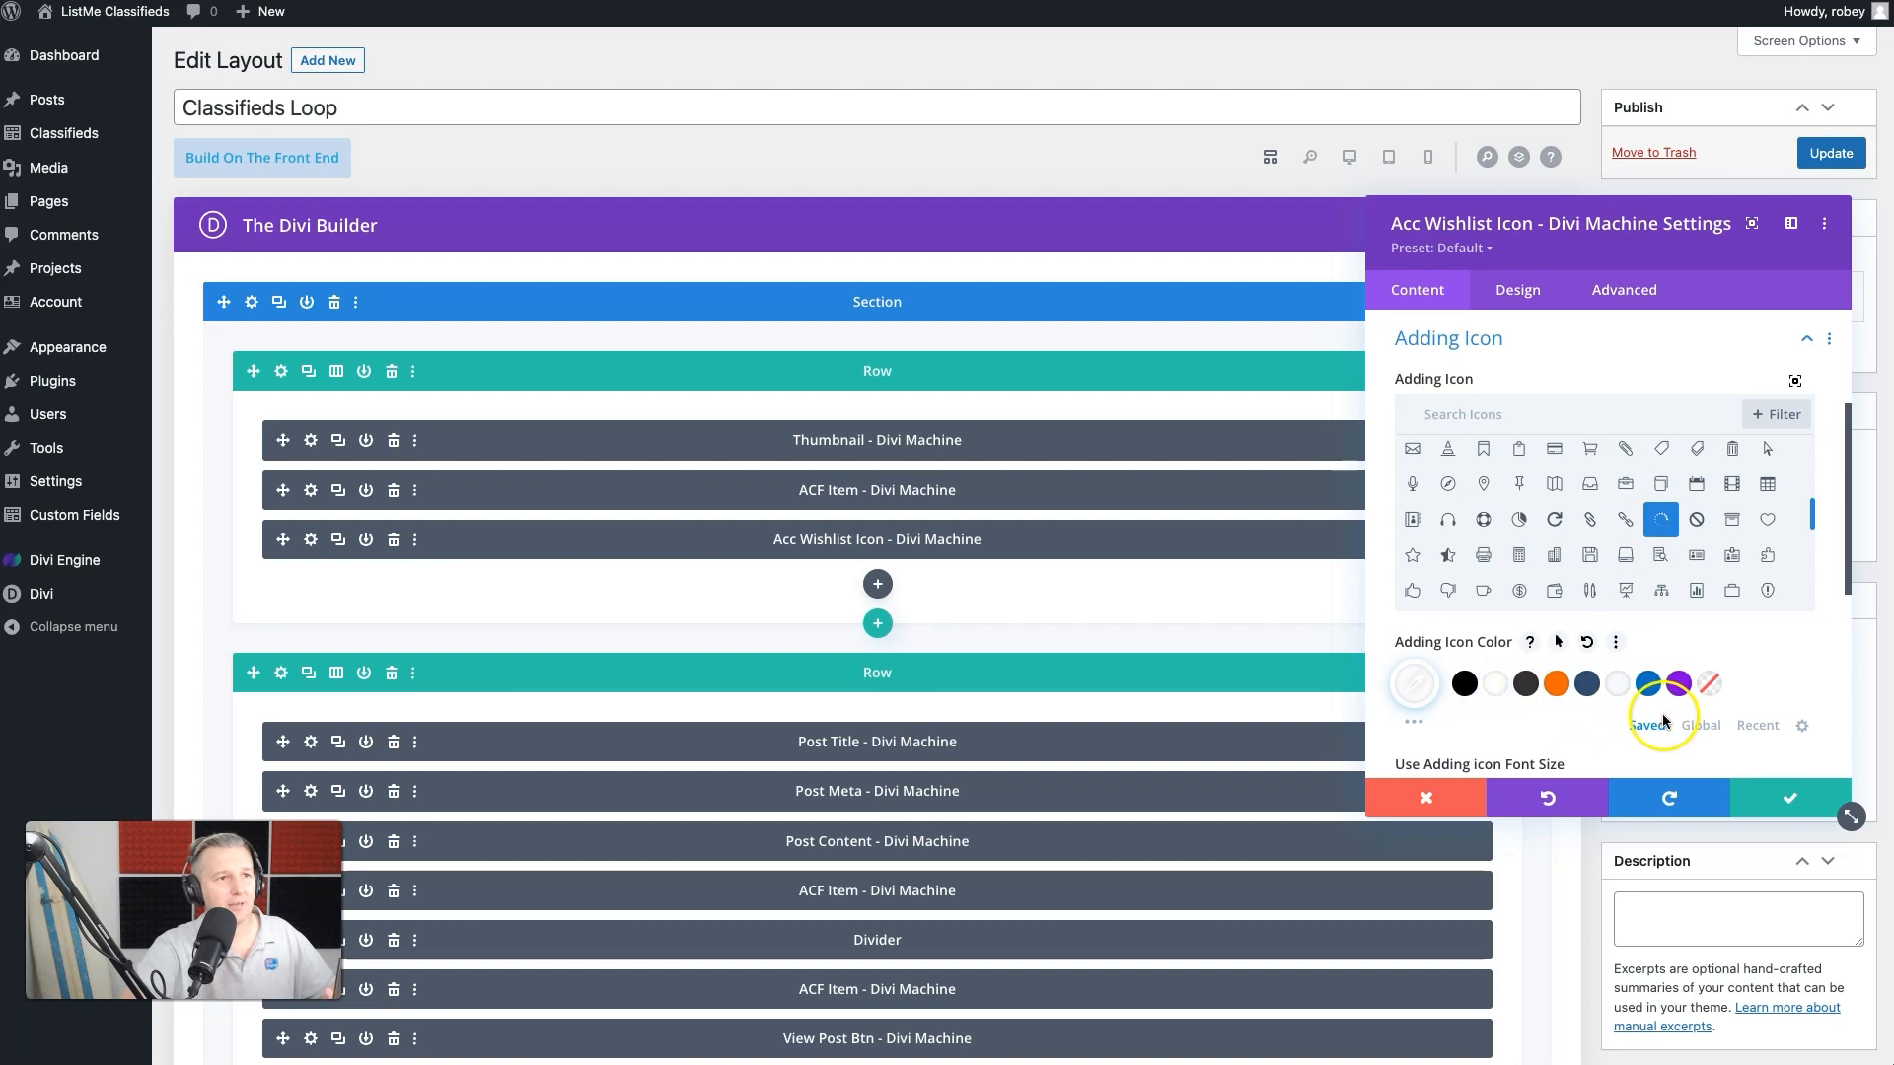
- Enable a custom font size for the Adding Icon and set it to 18px
scroll(1661, 714, "down", 2)
left_click(1446, 599)
left_click(1721, 669)
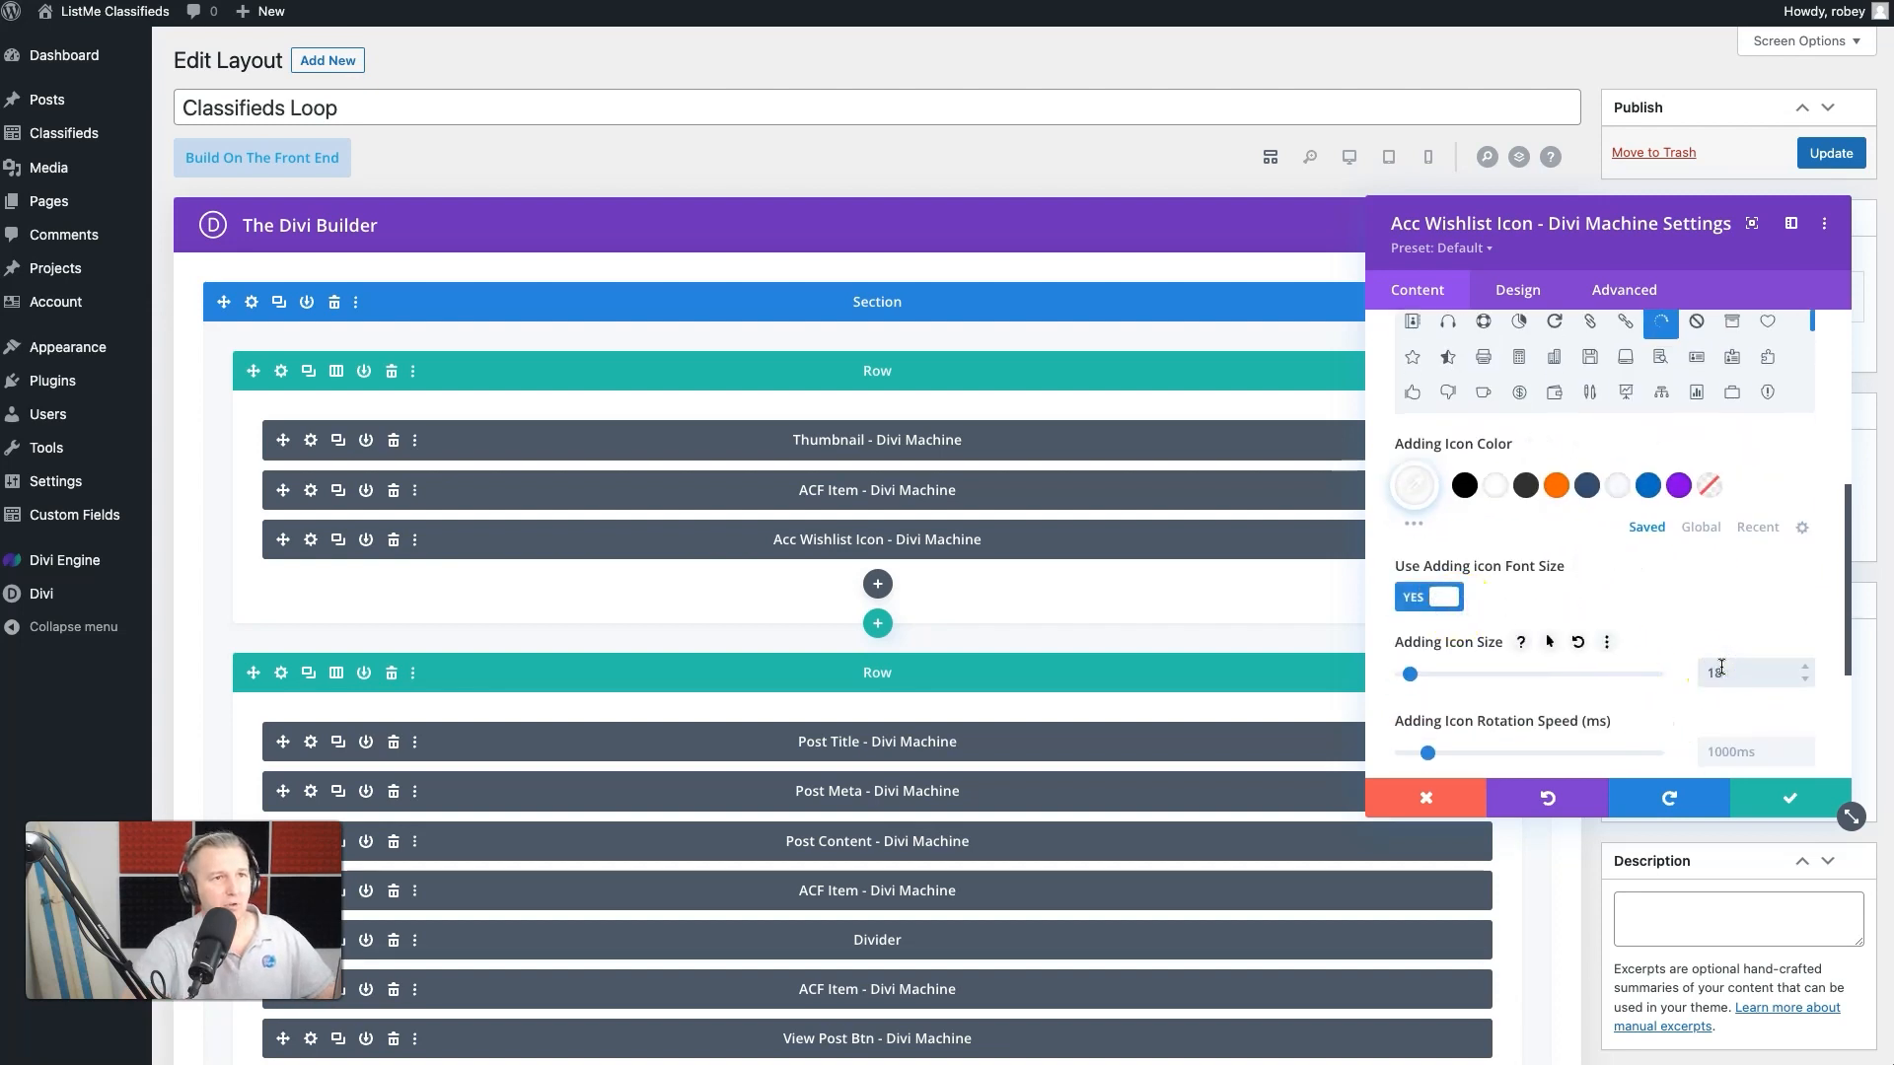
scroll(1721, 669, "down", 2)
left_click(1626, 596)
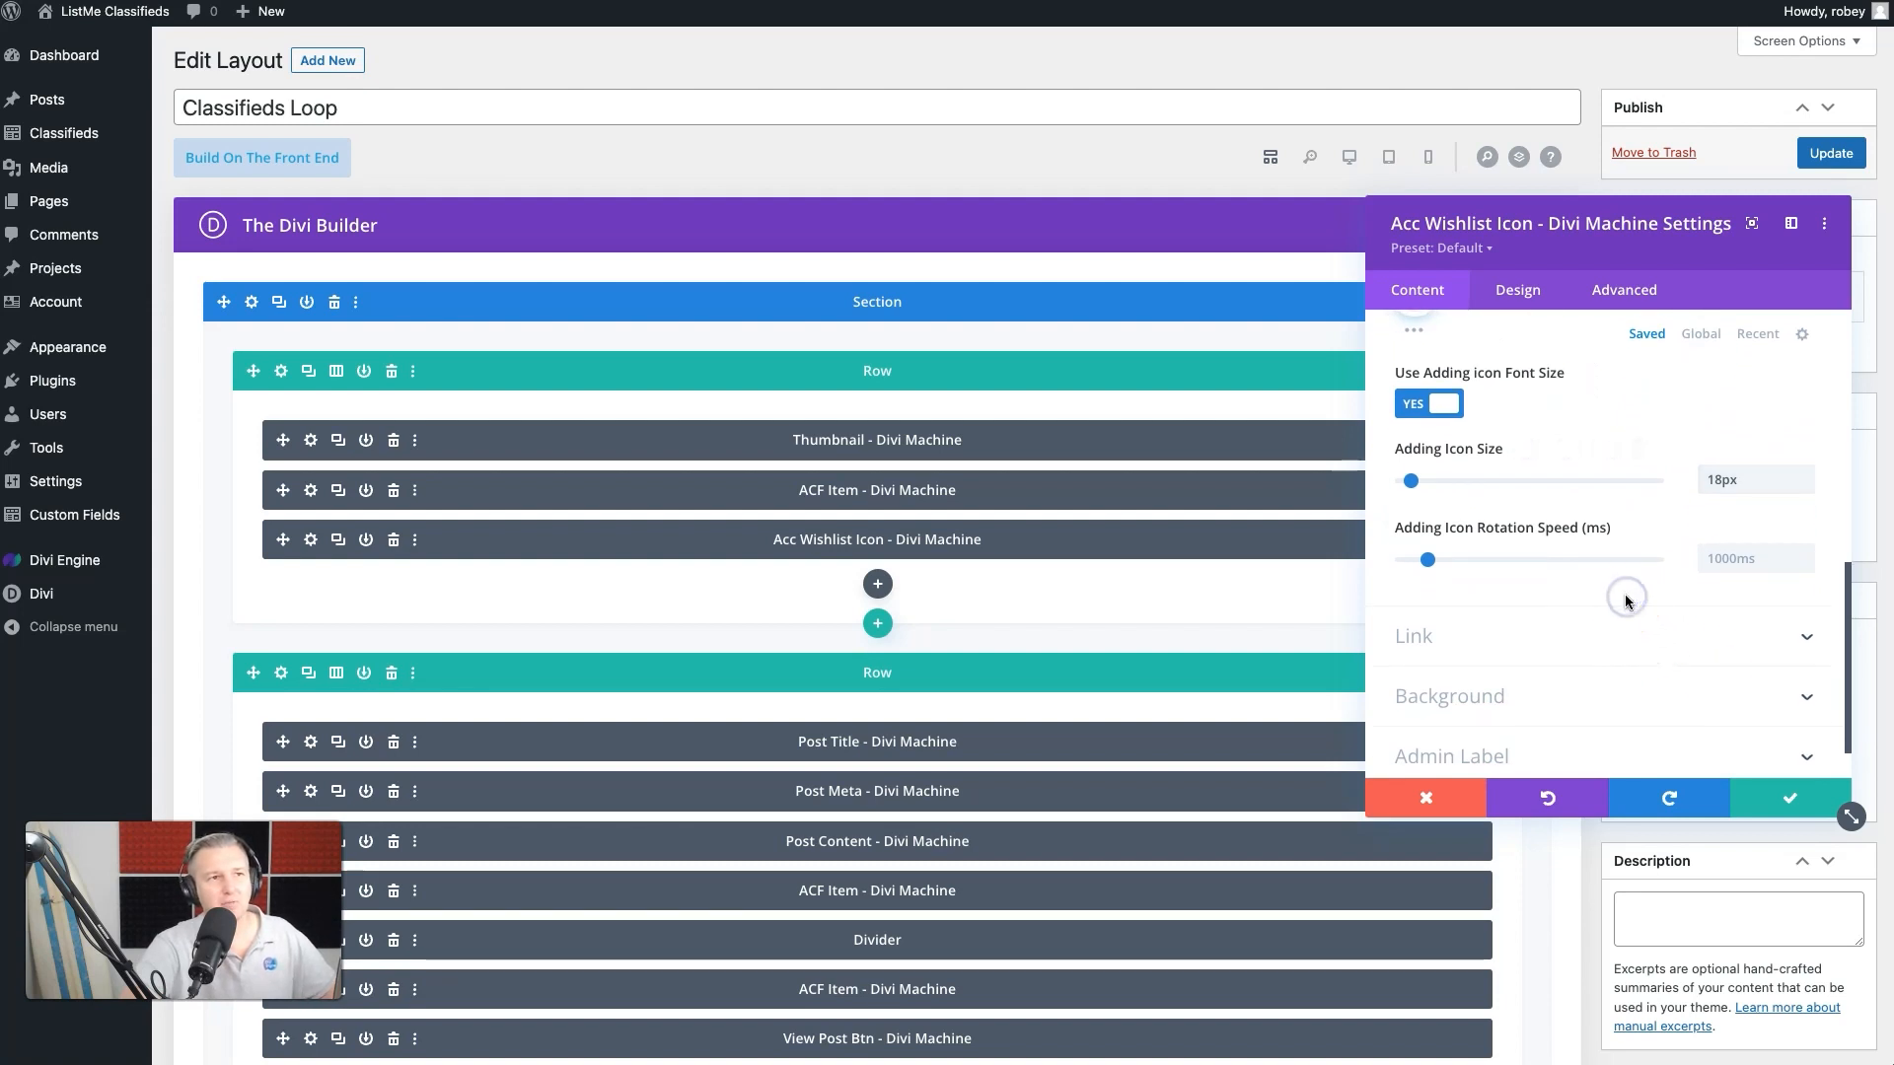
scroll(1598, 612, "down", 1)
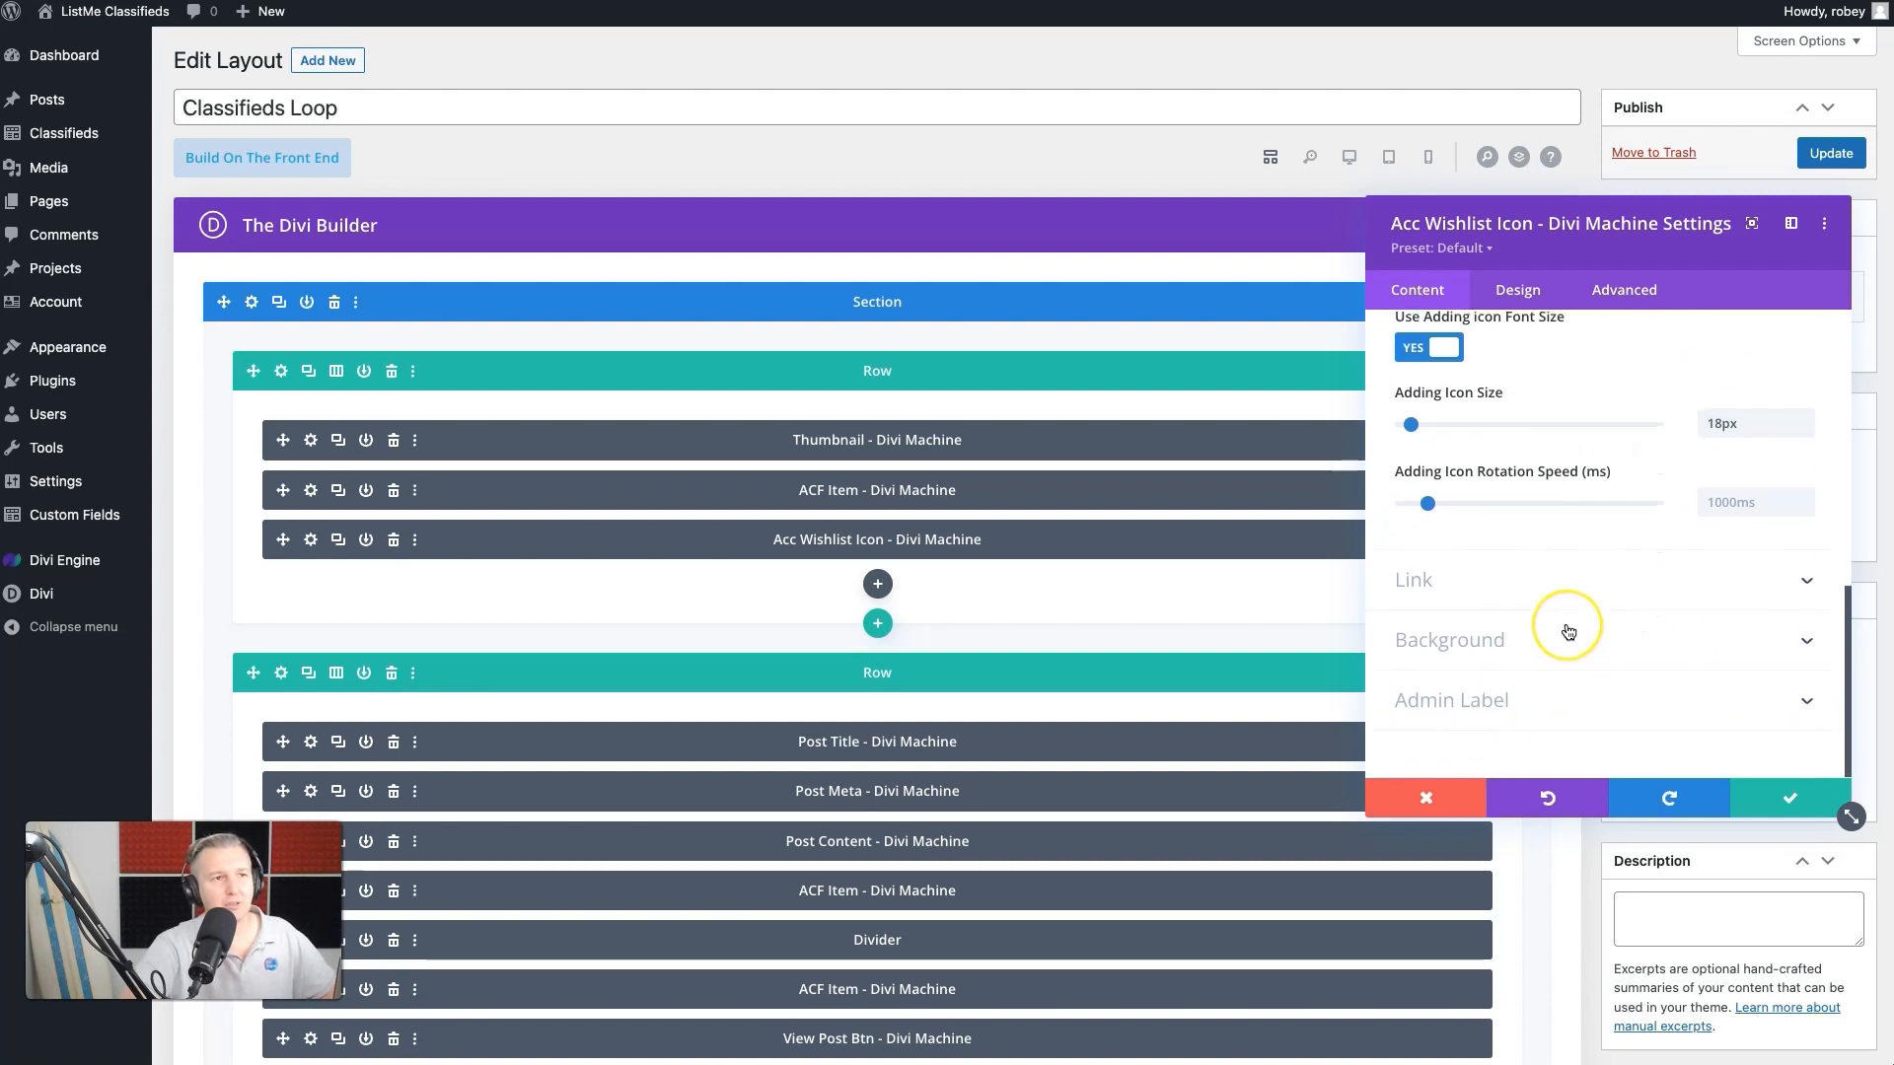
- Save the wishlist icon module with the layout and view the result on the site's All Classifieds page
left_click(1766, 797)
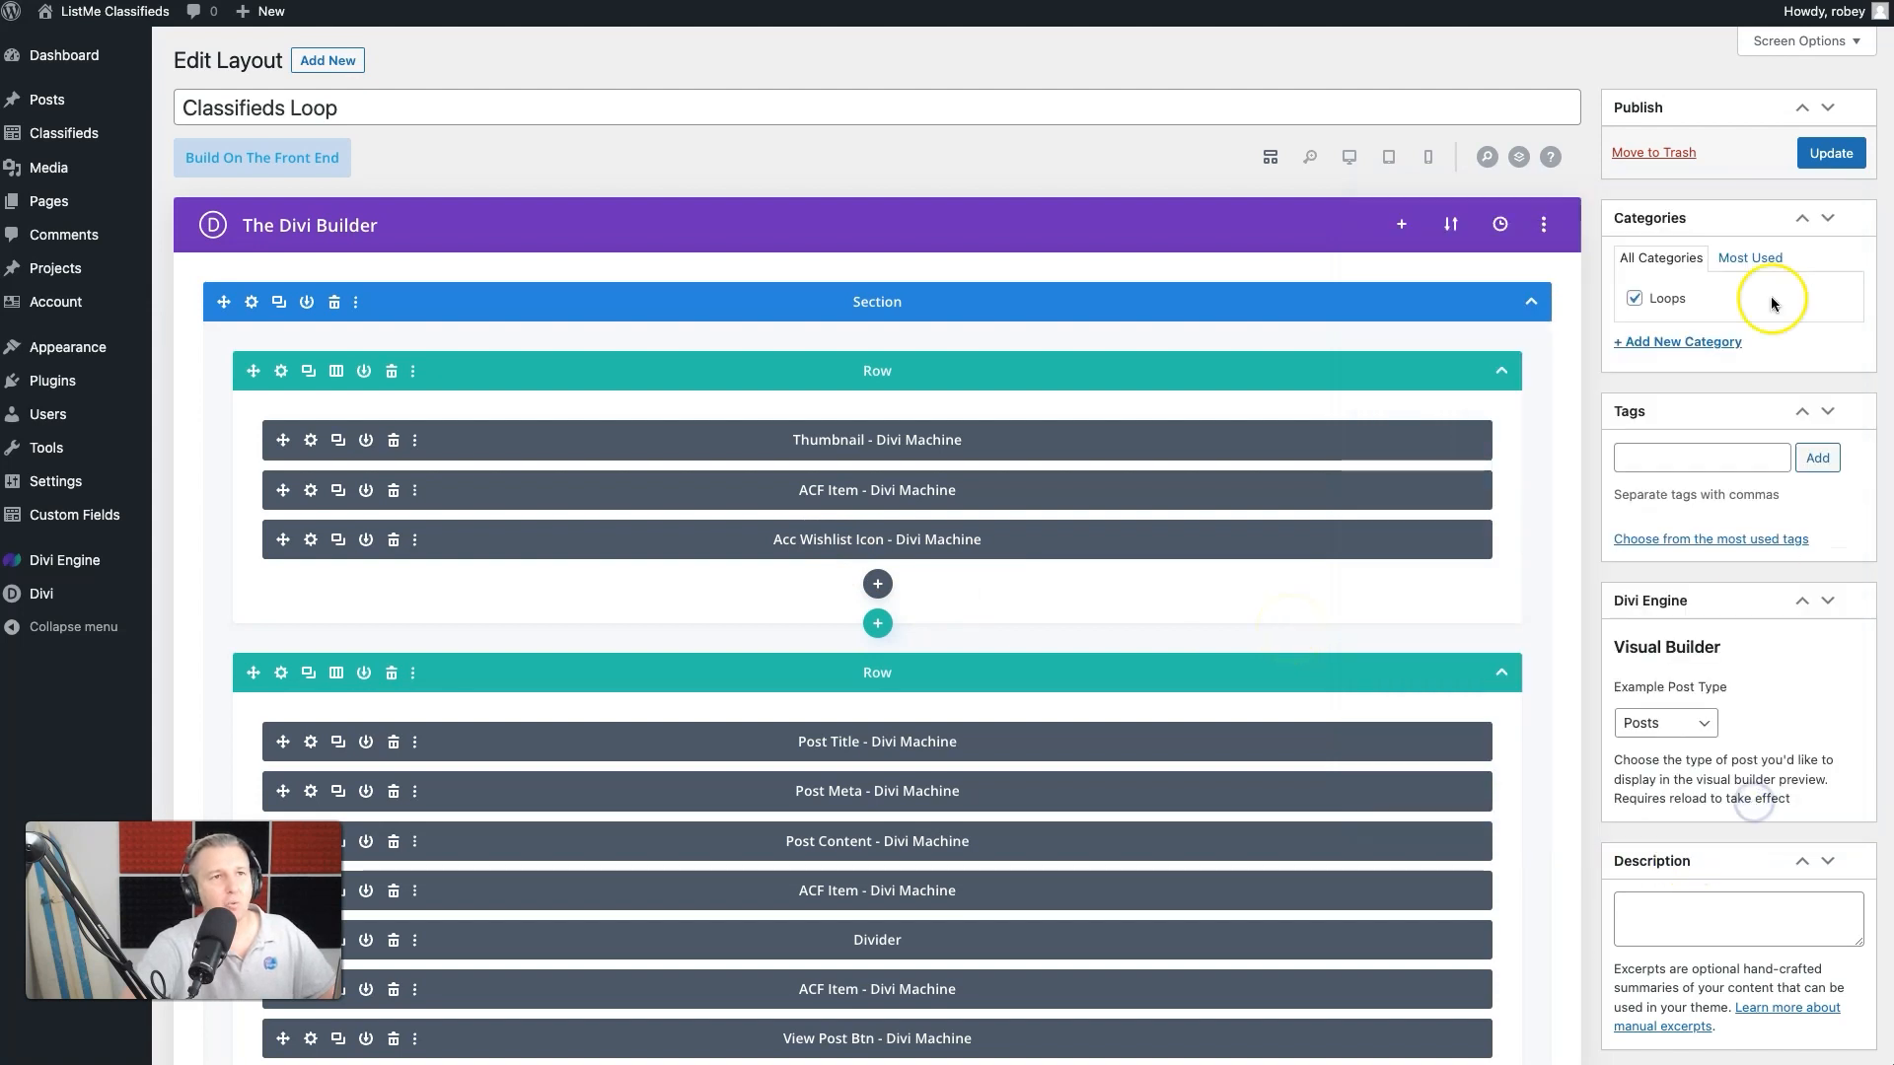
left_click(1803, 169)
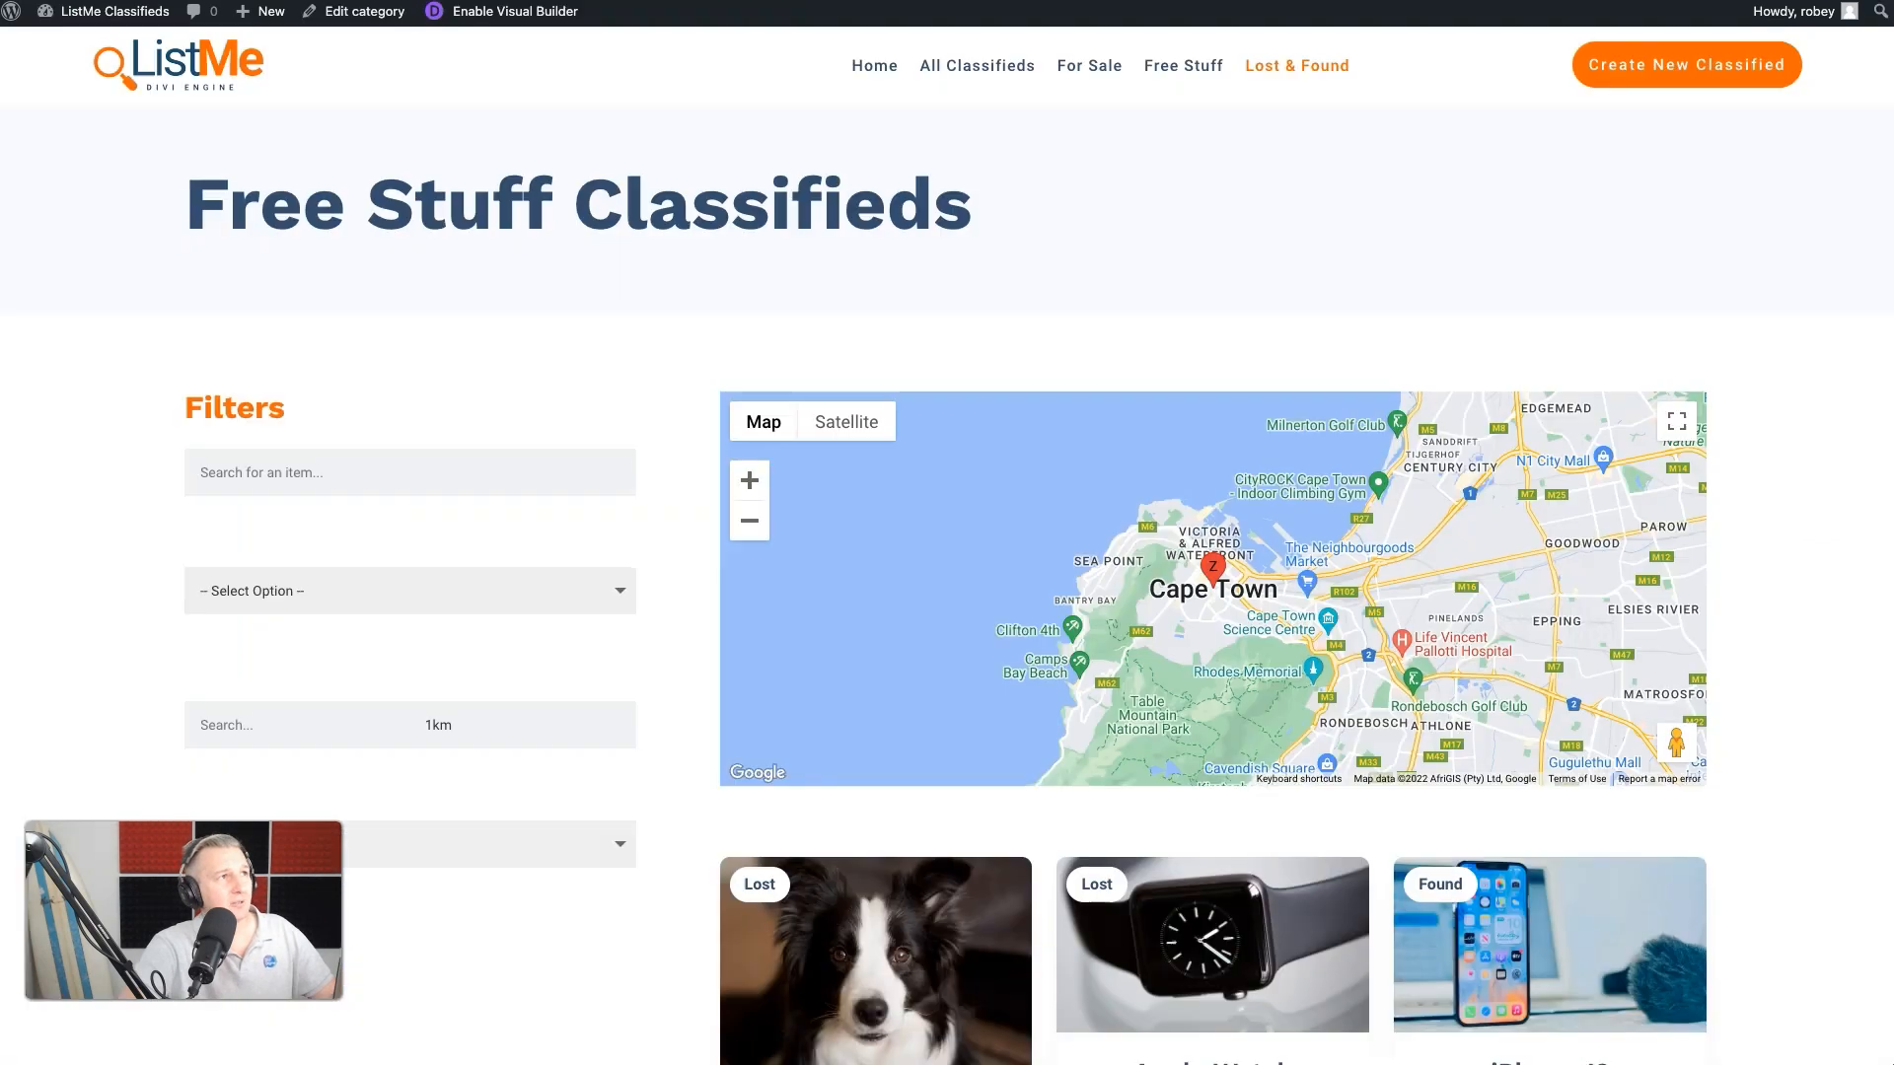
left_click(967, 69)
scroll(659, 862, "down", 5)
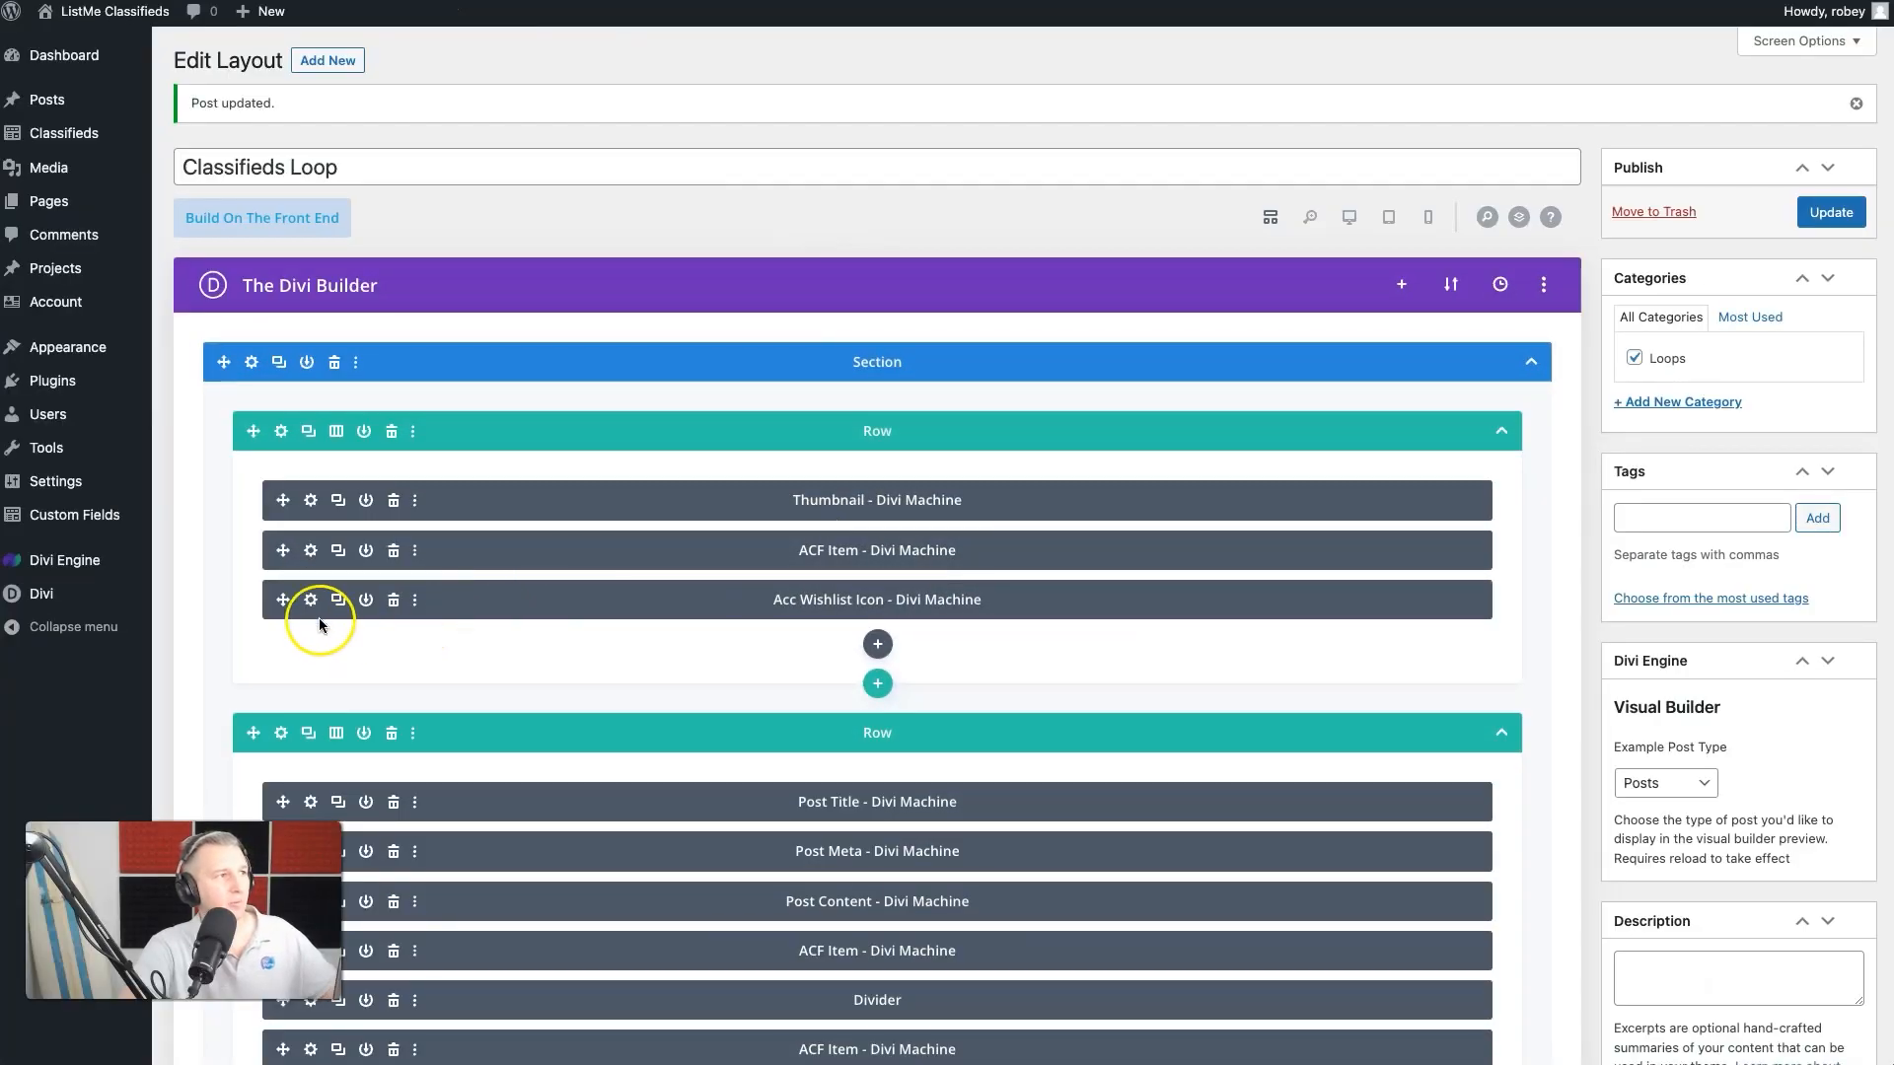
- Set the Acc Wishlist Icon module's alignment to right in its design settings
left_click(312, 604)
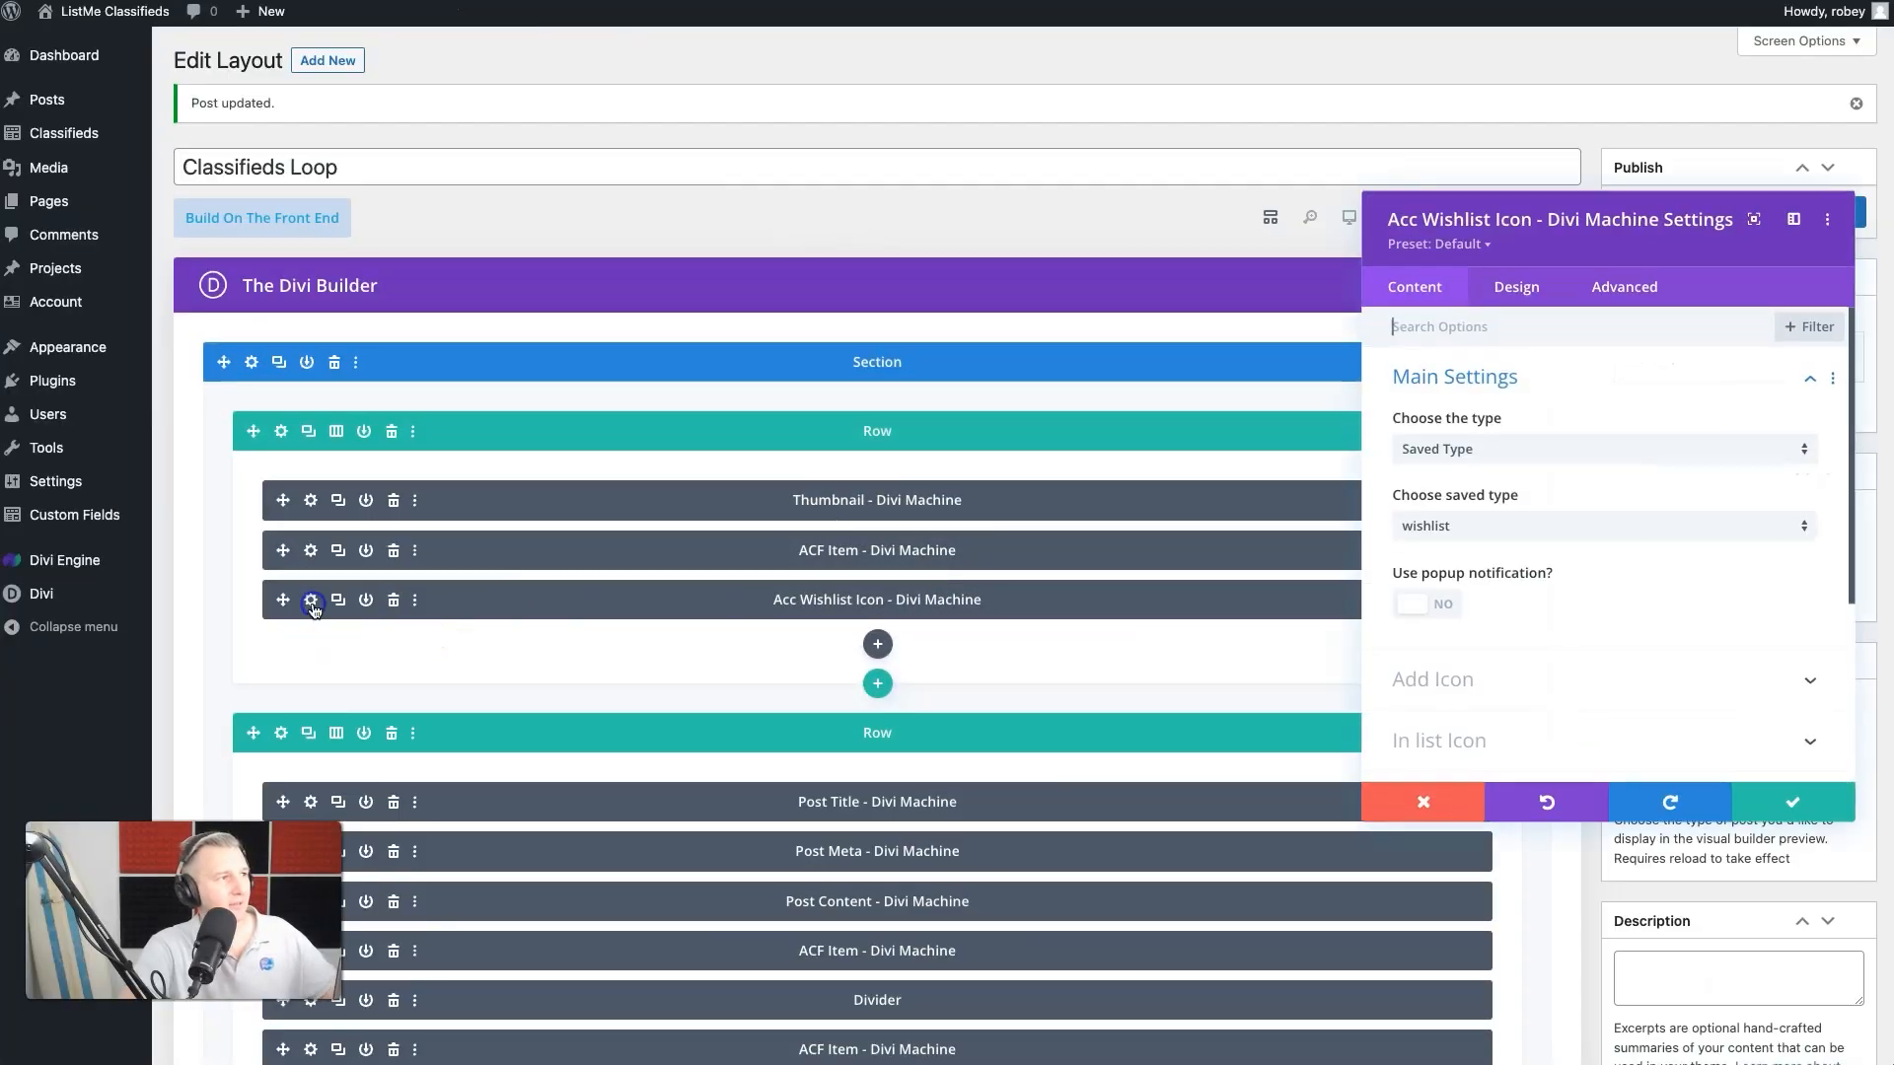
left_click(1517, 294)
left_click(1468, 436)
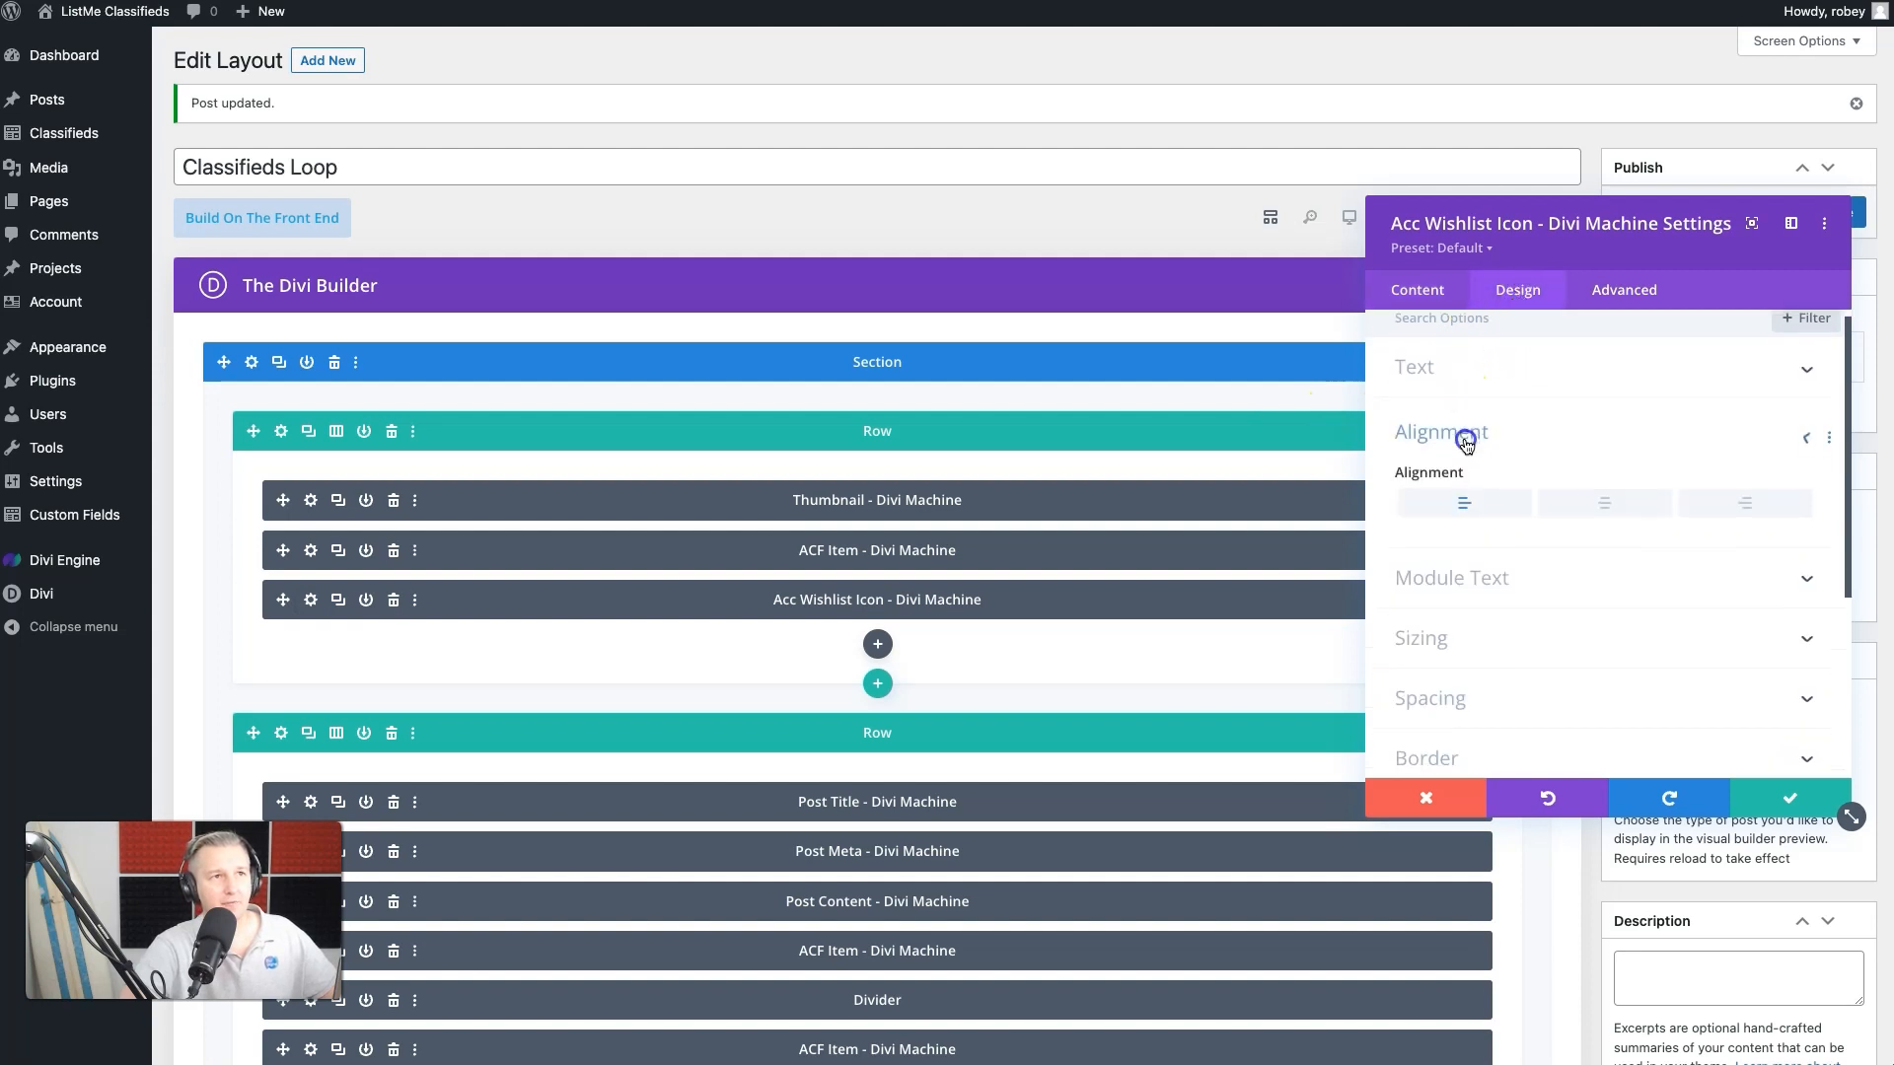
left_click(1749, 417)
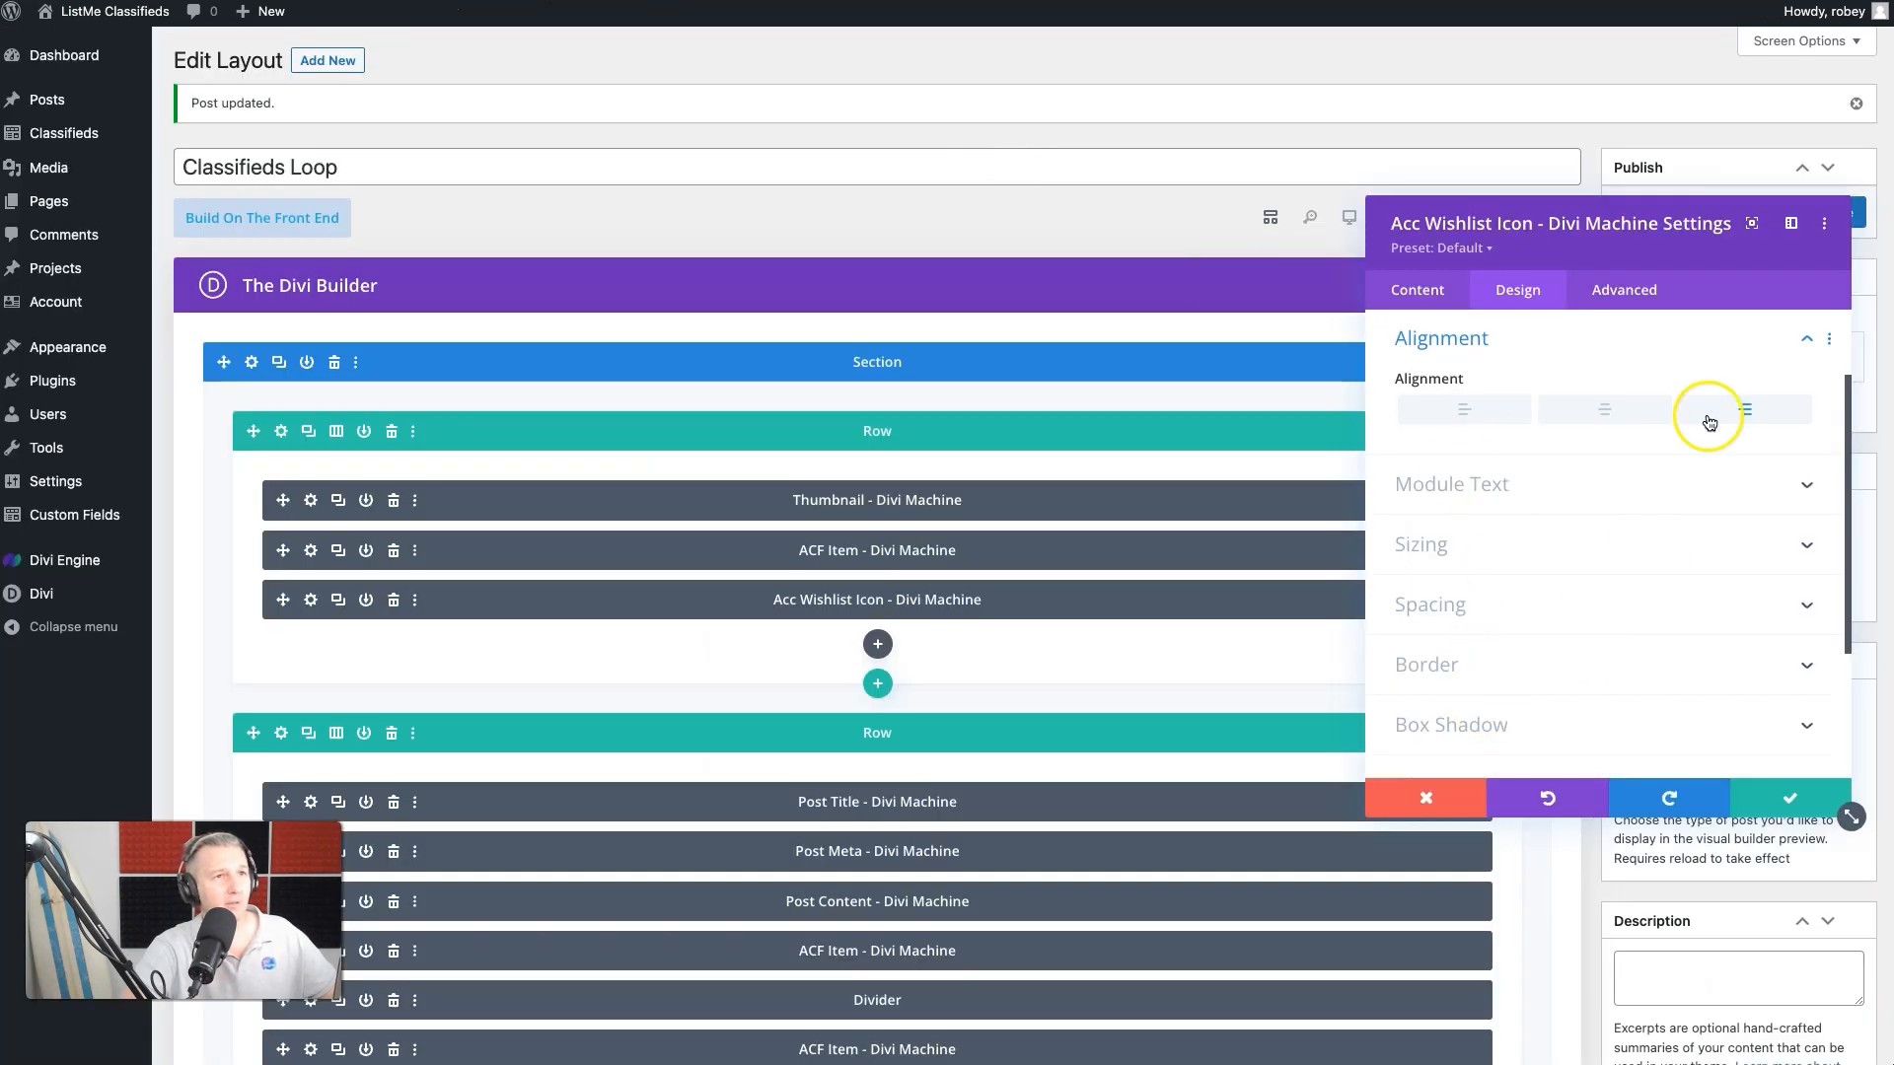
- Set the wishlist icon module's position to Absolute with its location at the top-right corner
left_click(1630, 294)
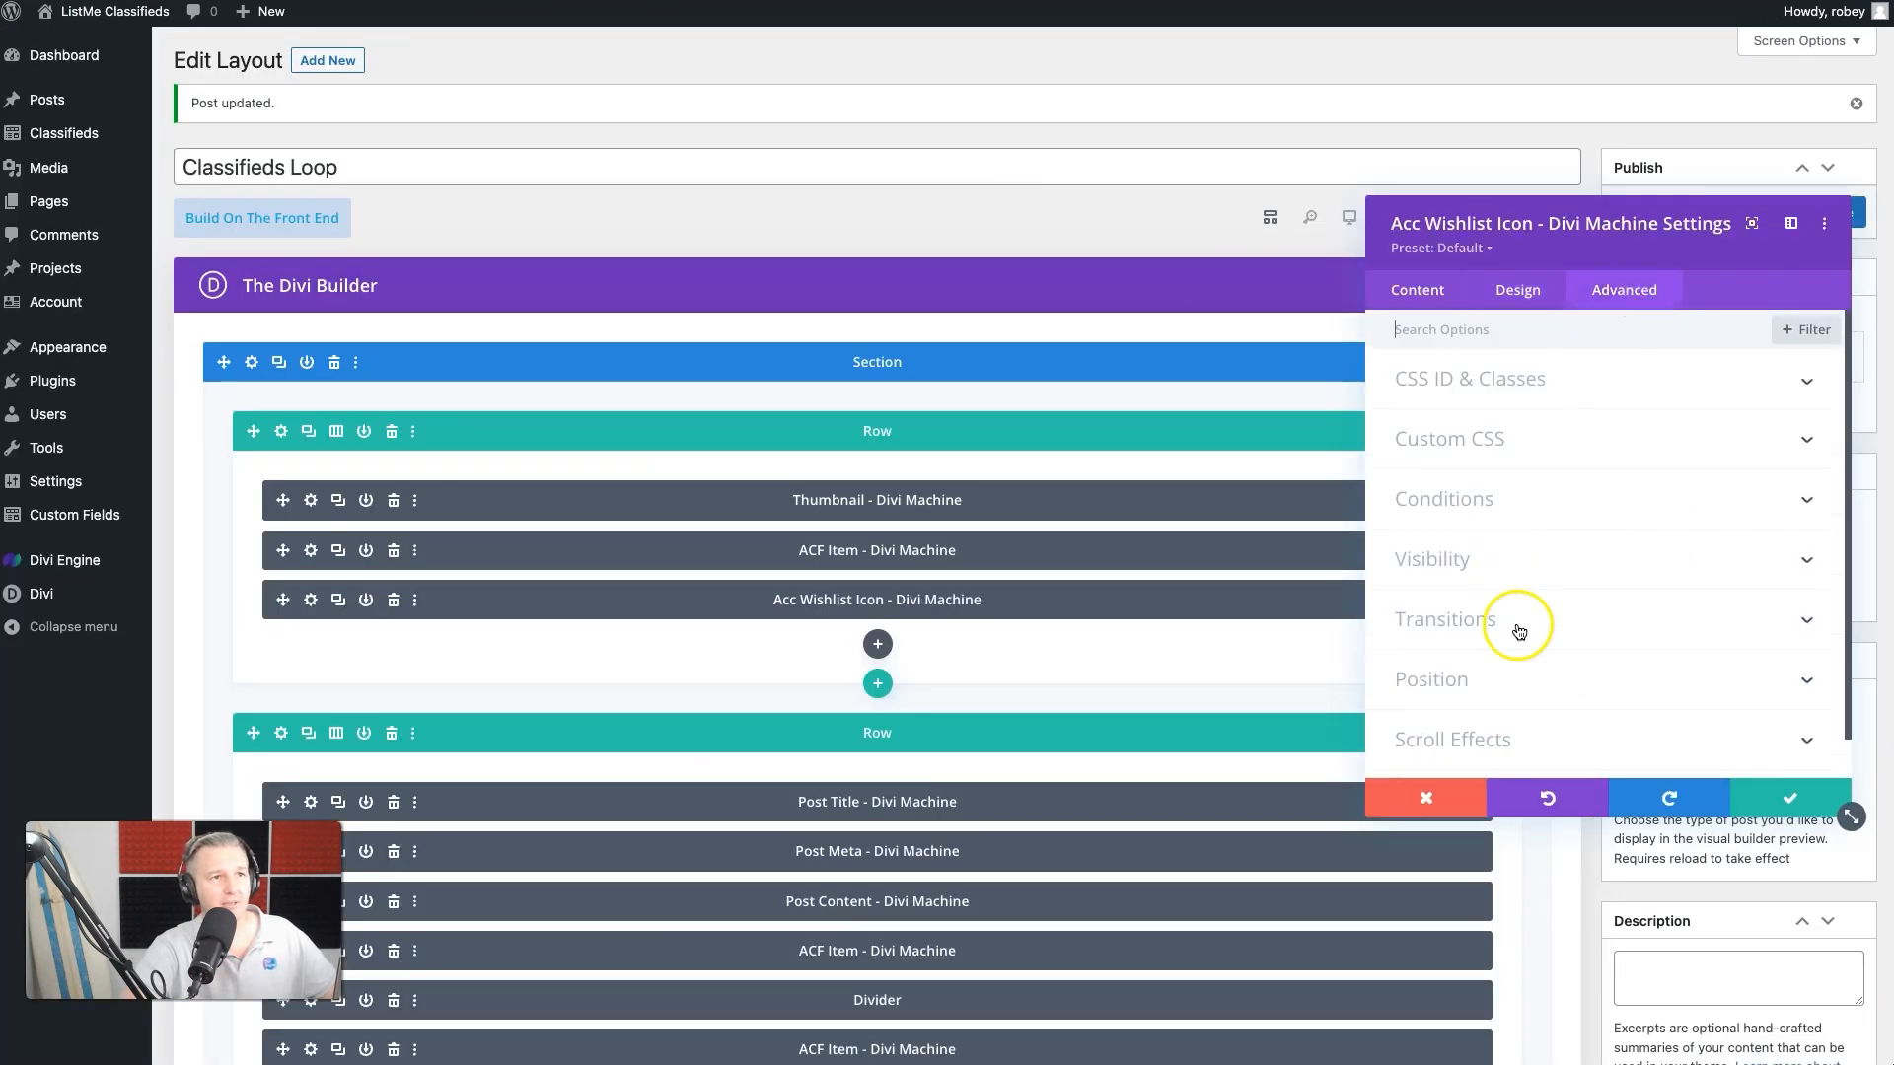
left_click(1498, 678)
left_click(1445, 545)
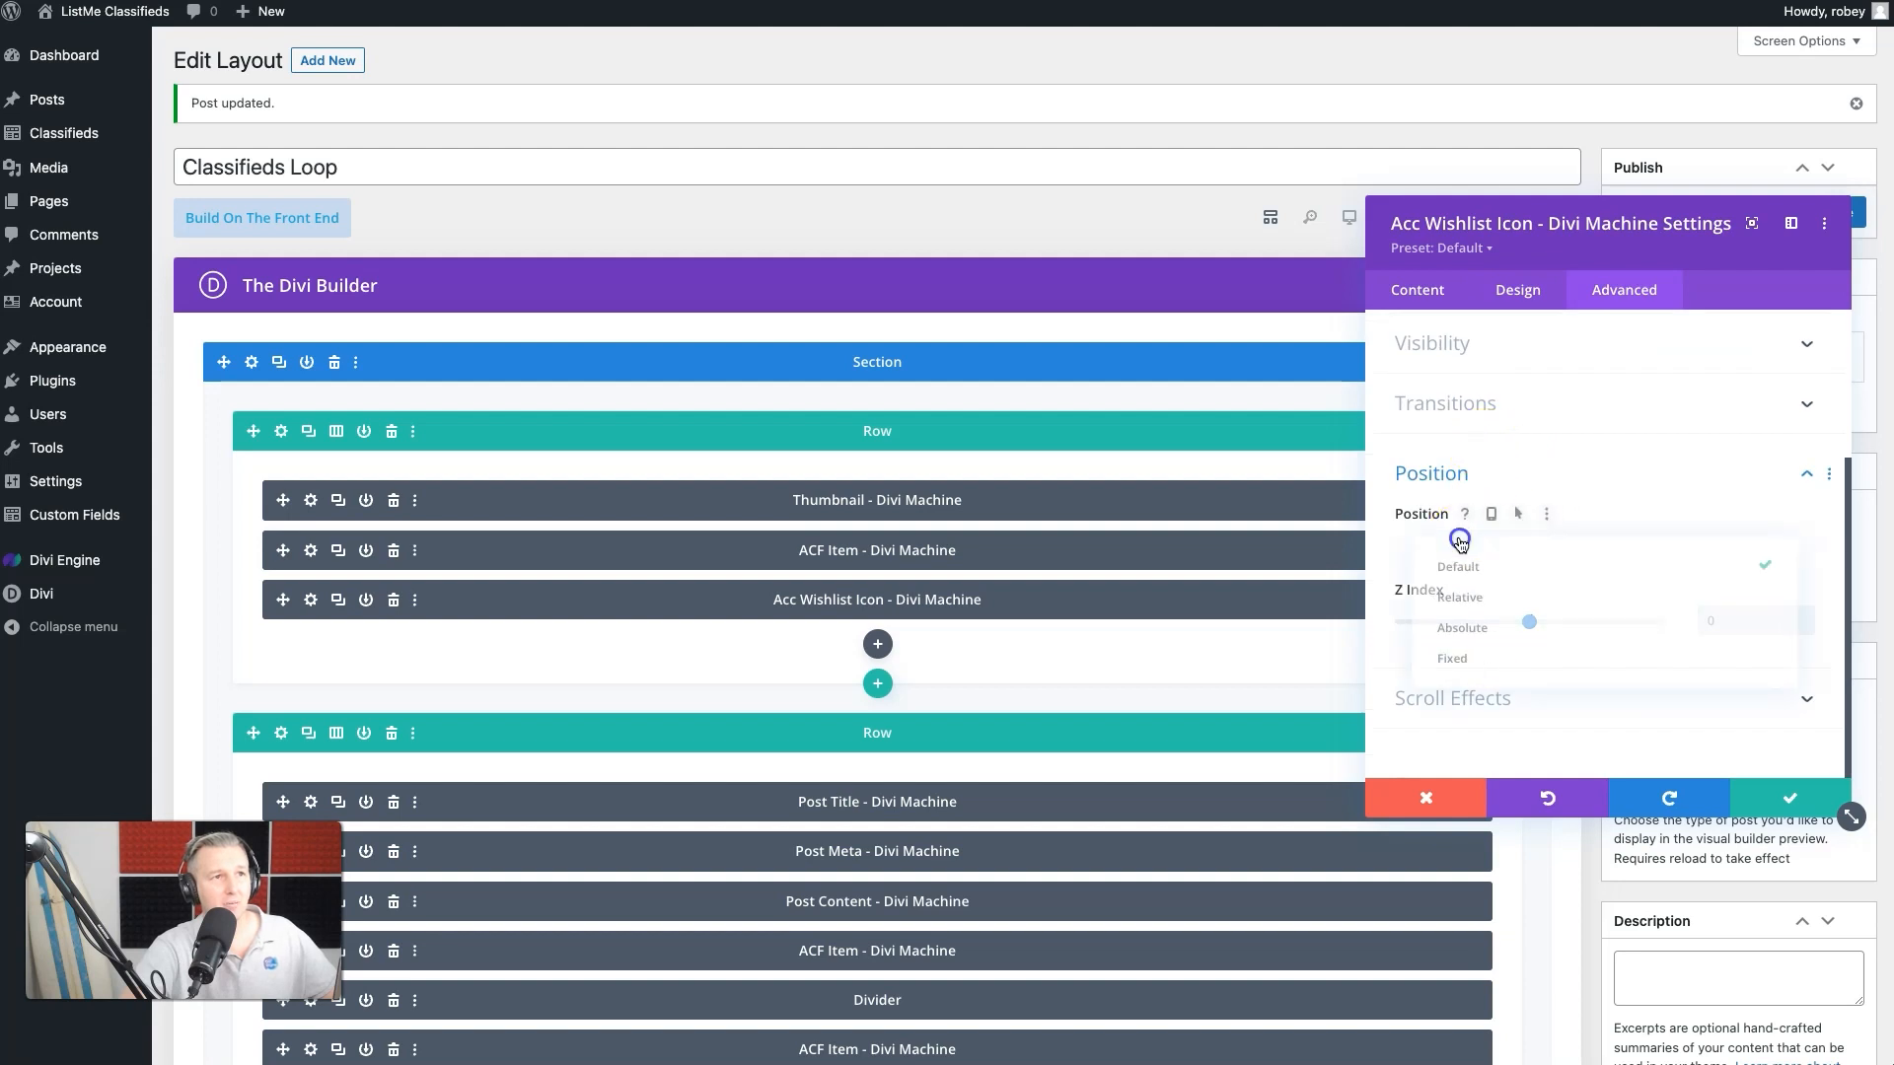
left_click(1452, 630)
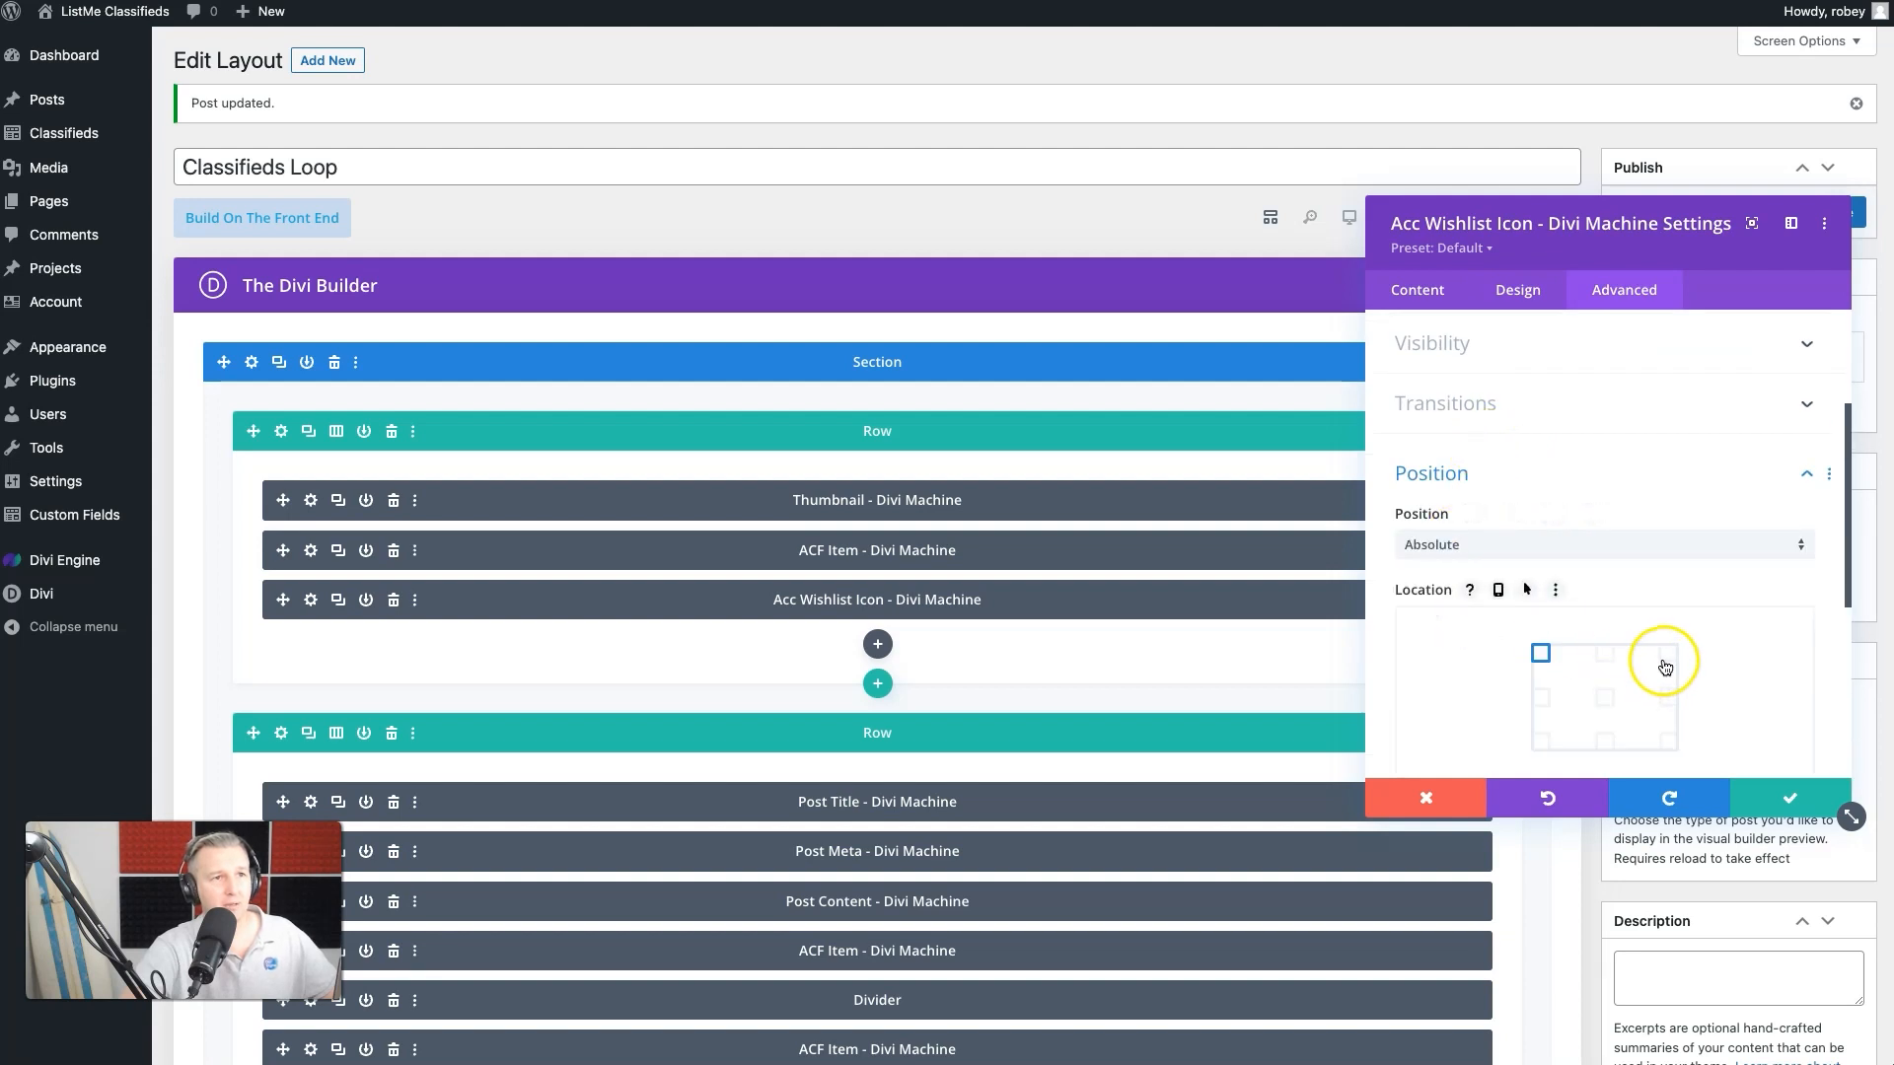
scroll(1669, 663, "down", 3)
- Set the module's vertical and horizontal offsets to 10px and its Z index to 9999, and update the layout
left_click(1732, 592)
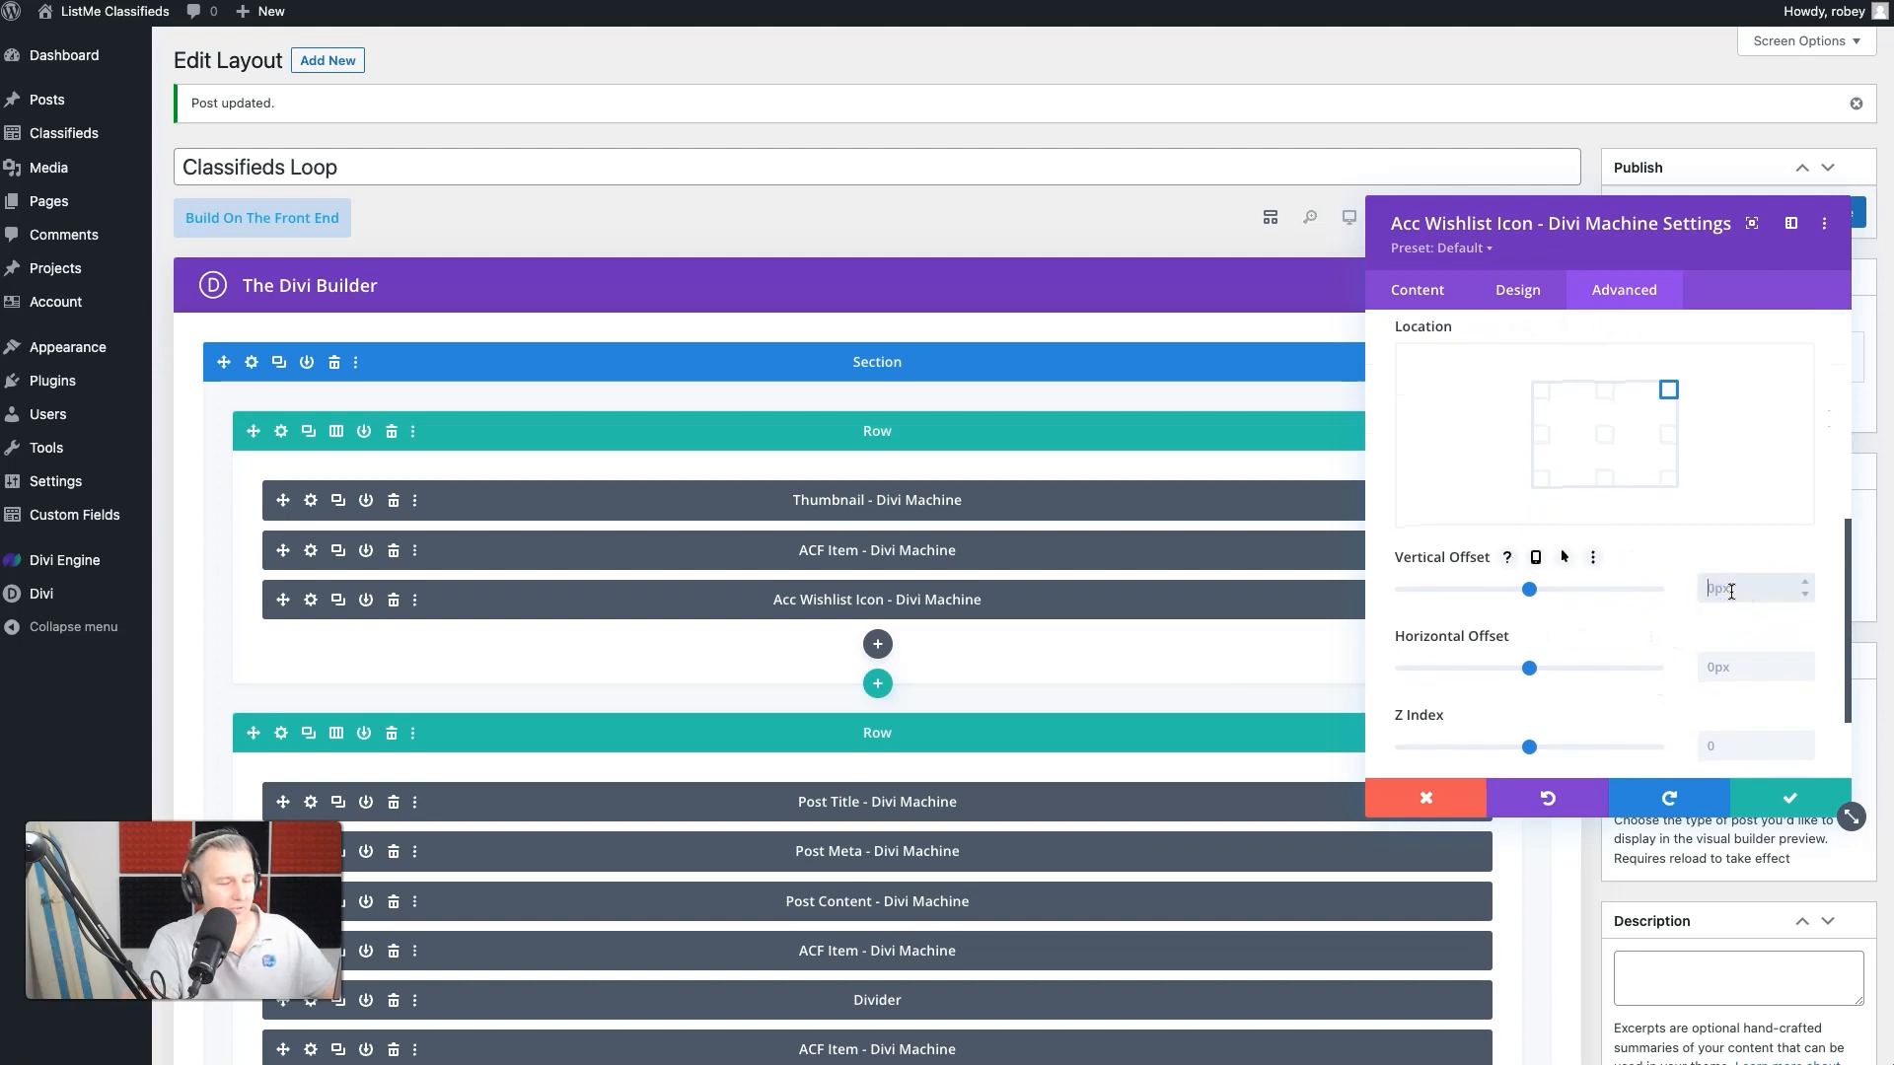
type("10")
left_click(1732, 671)
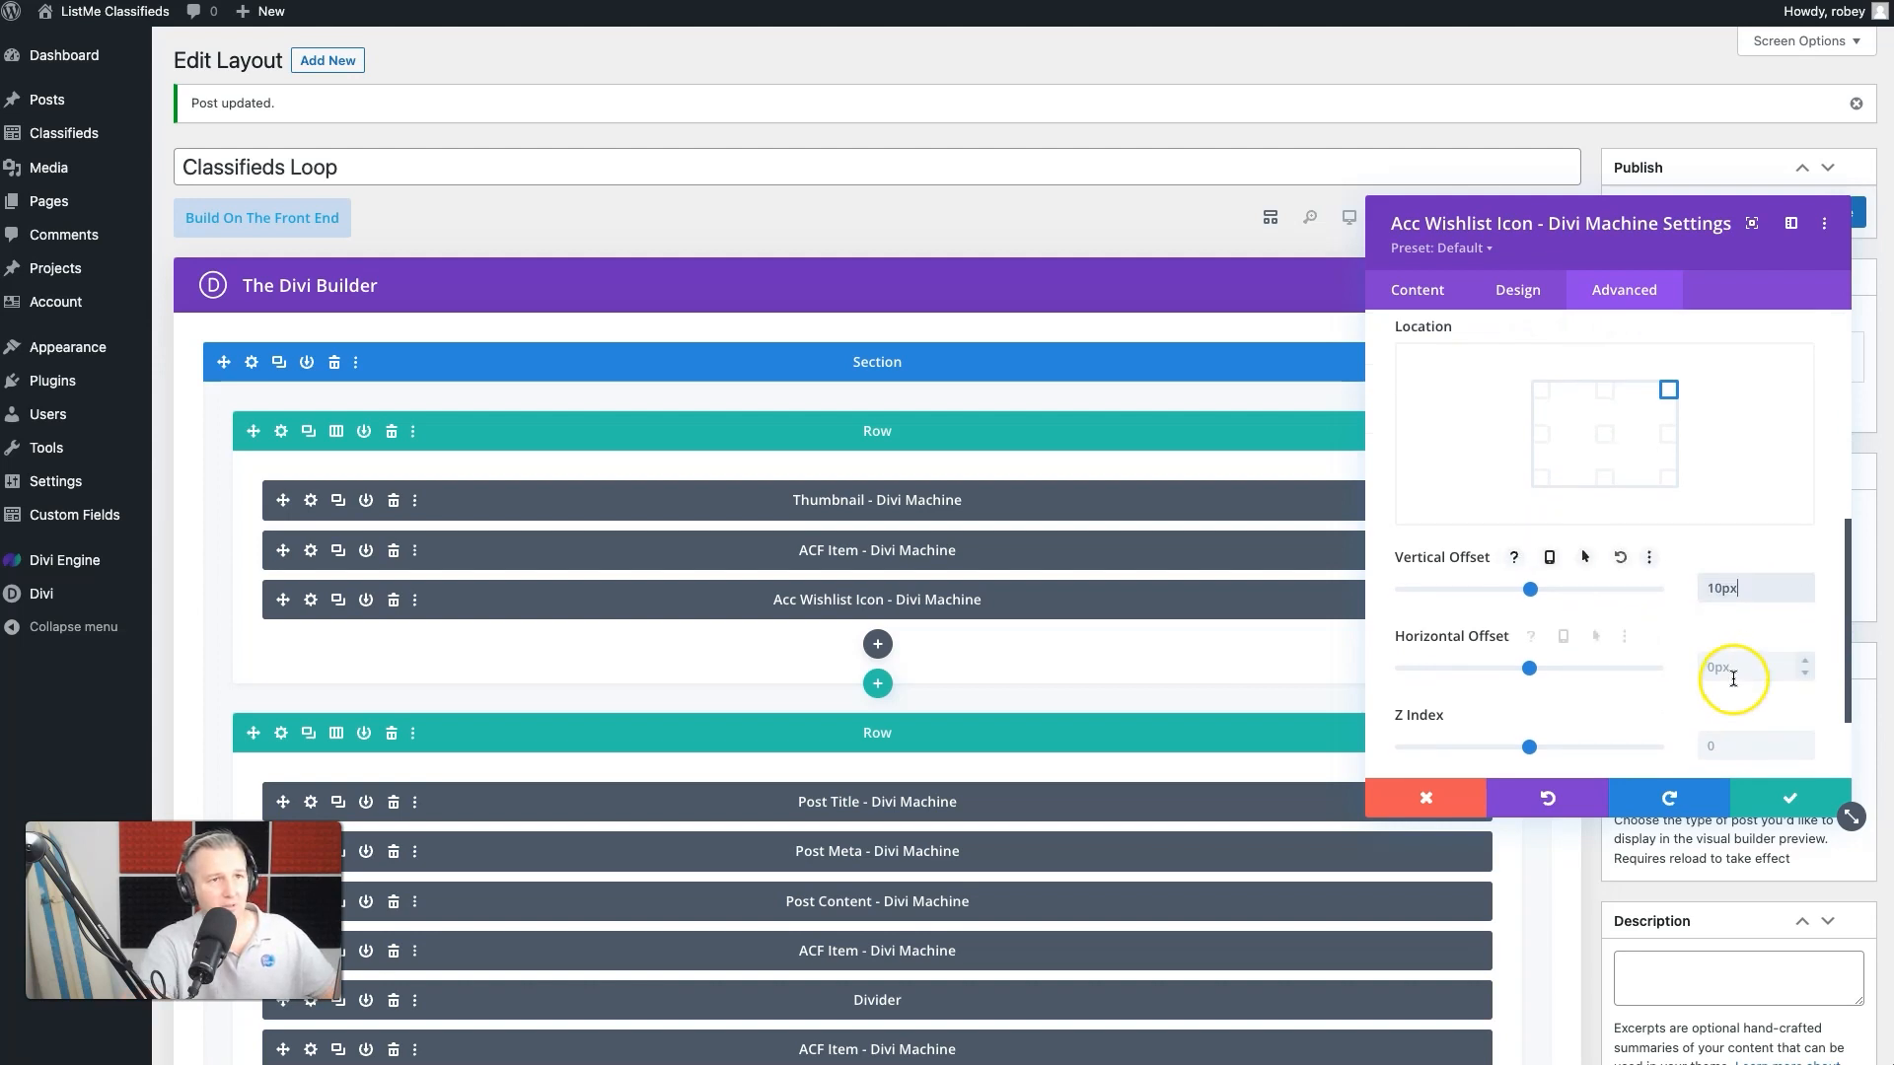
left_click(1734, 753)
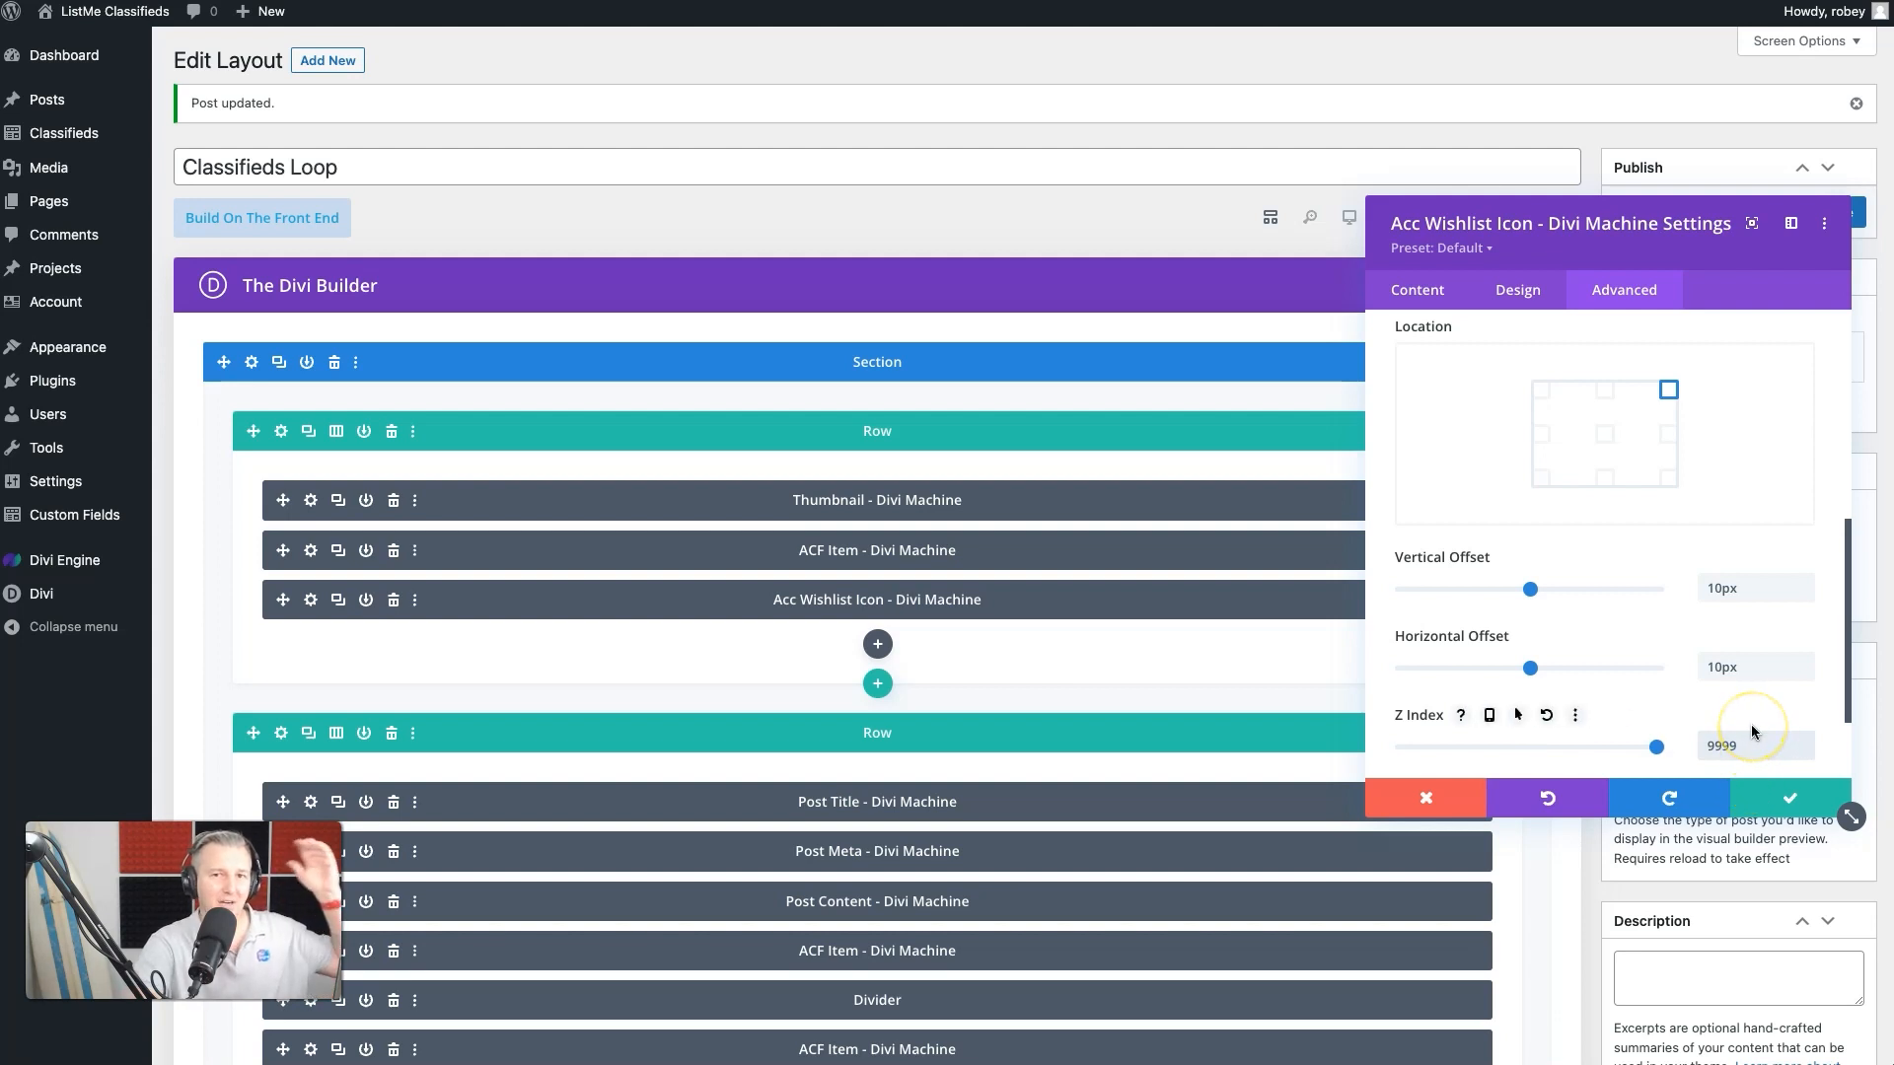
left_click(1774, 791)
left_click(1826, 215)
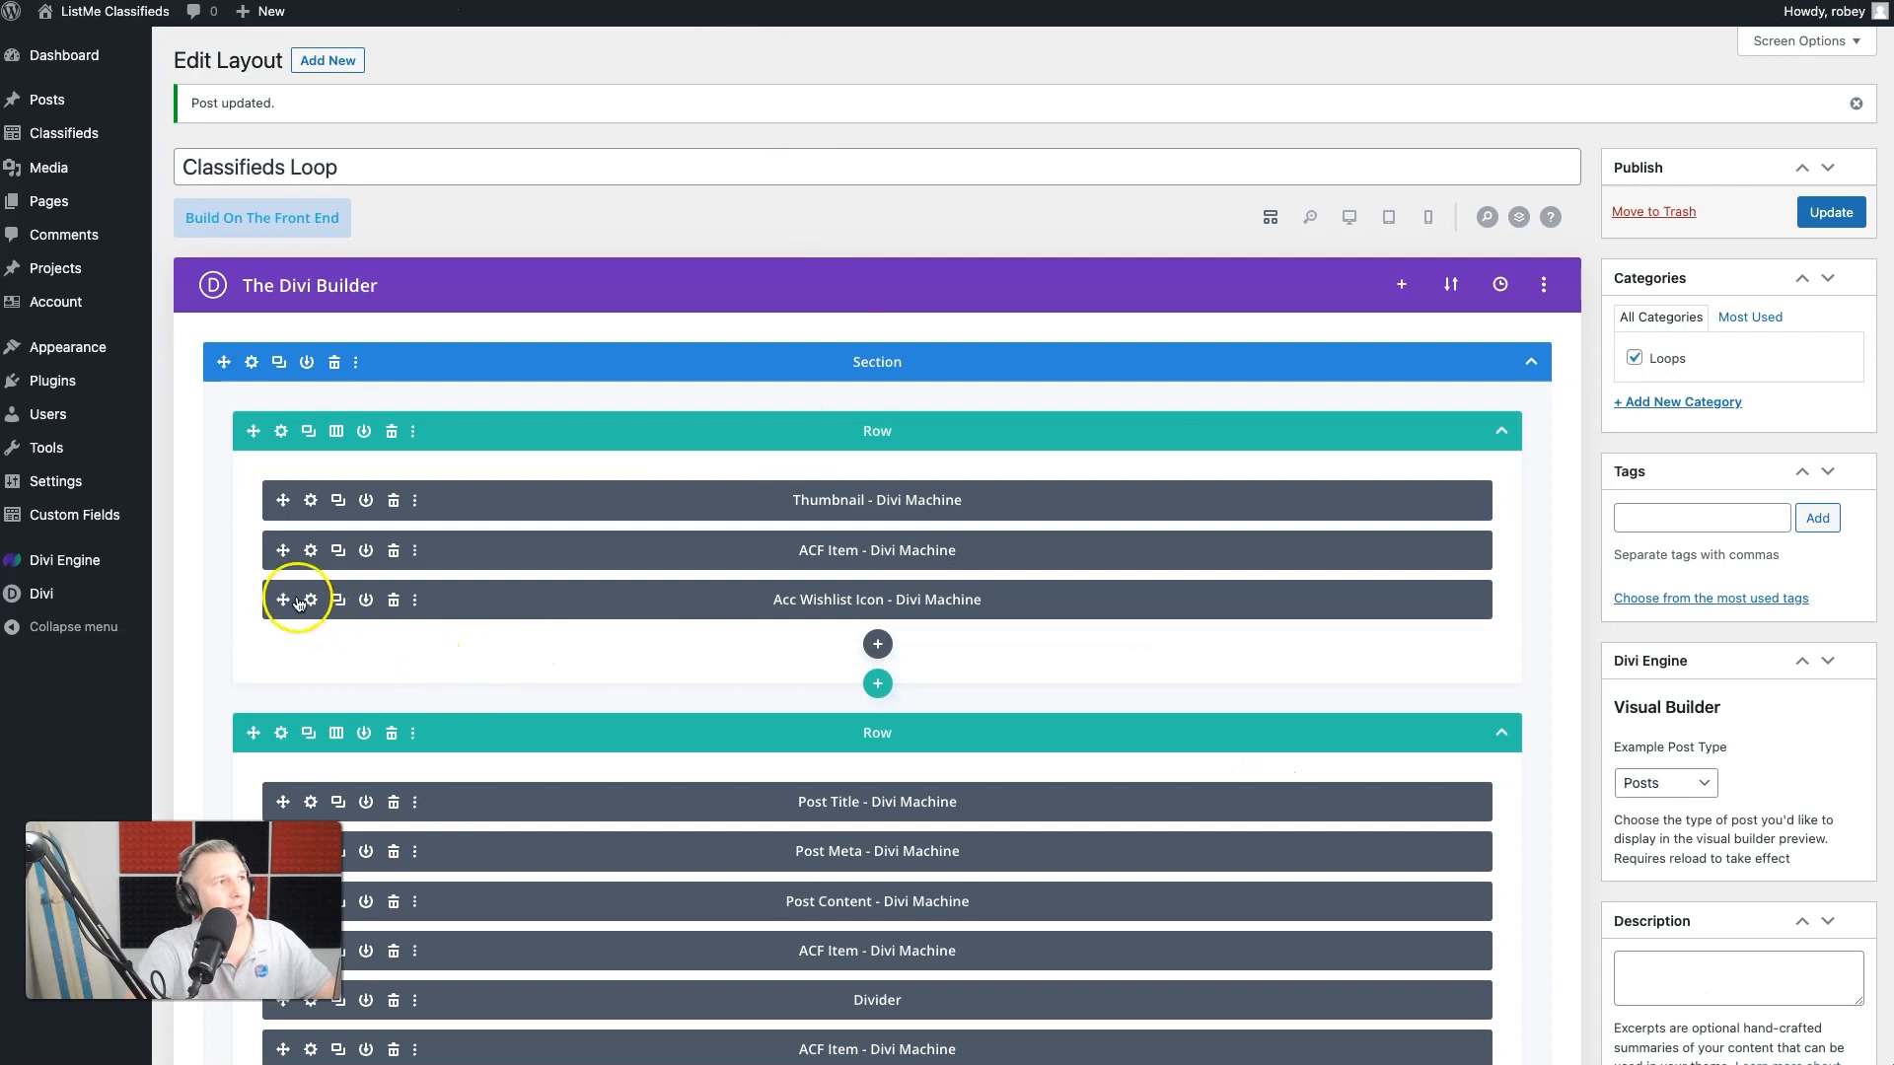
- Set the Acc Wishlist Icon module's width to 18px and update the Classifieds Loop layout
left_click(309, 602)
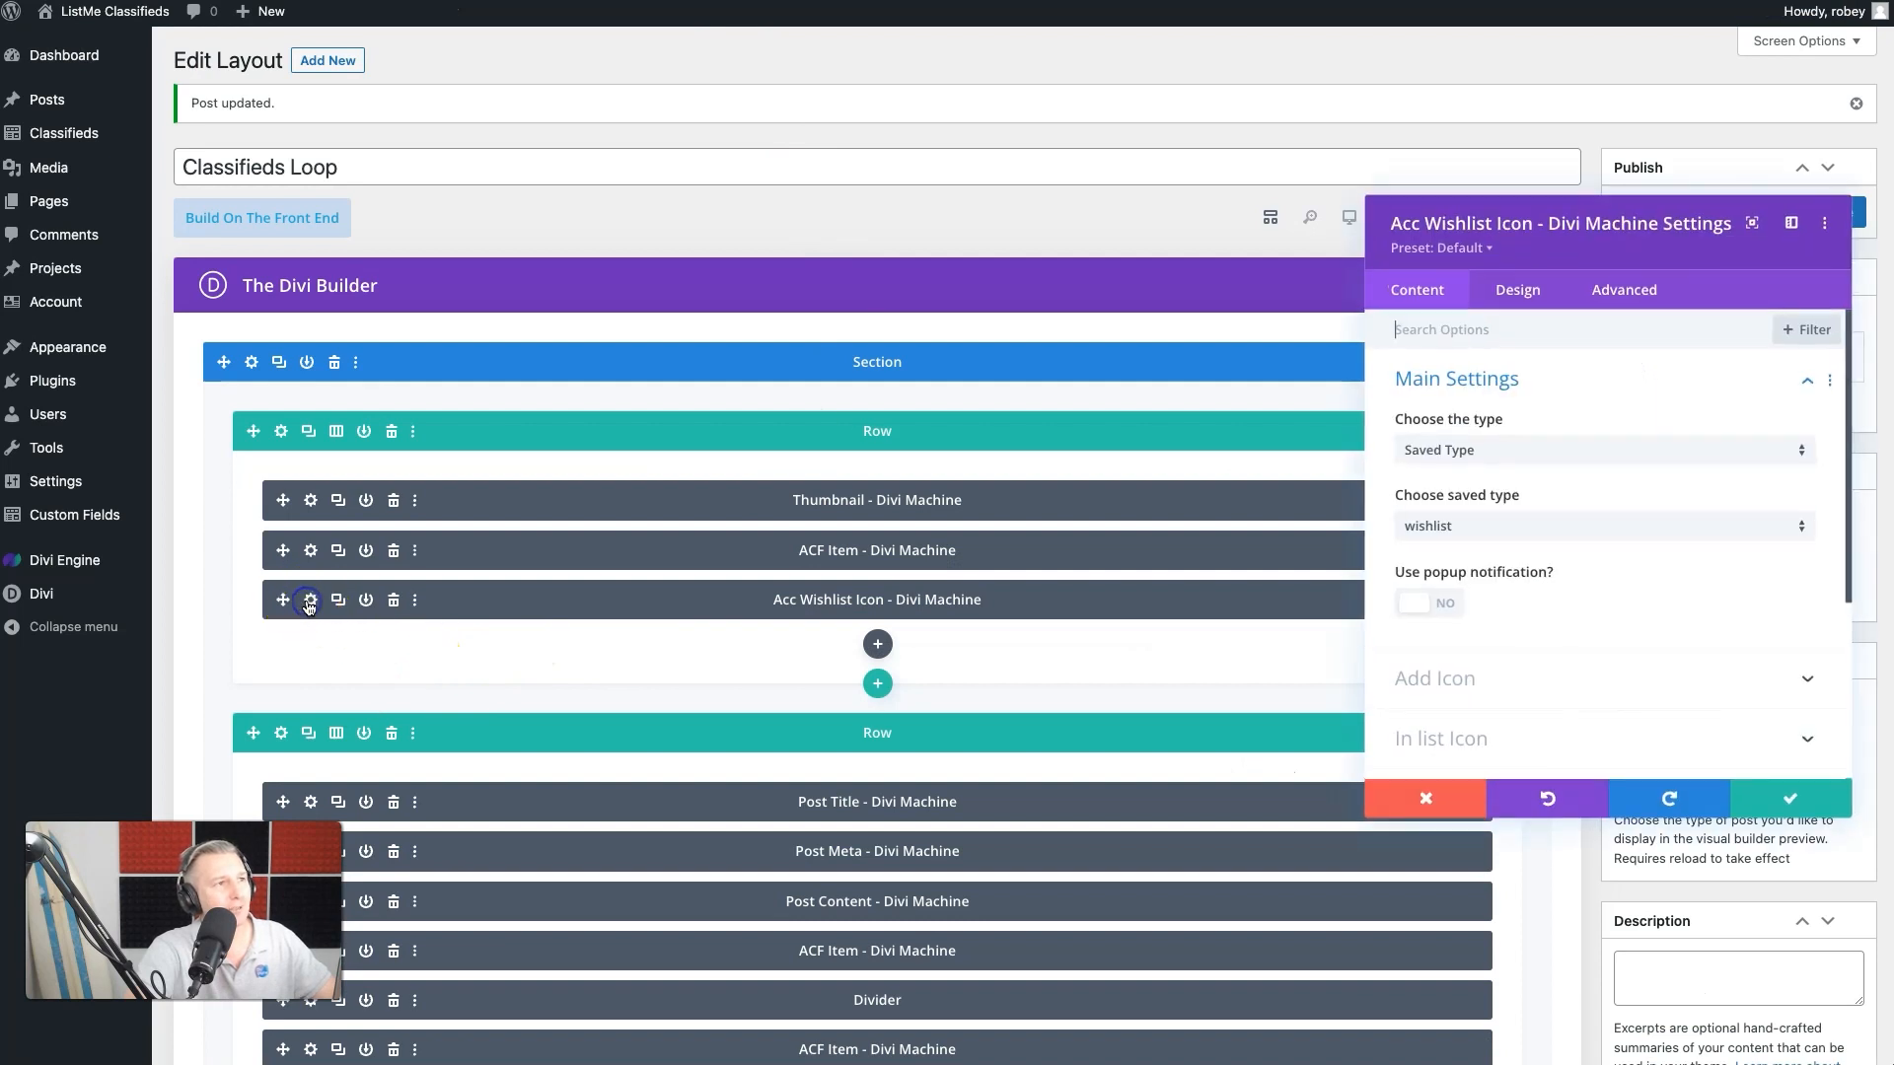
left_click(1520, 295)
left_click(1448, 560)
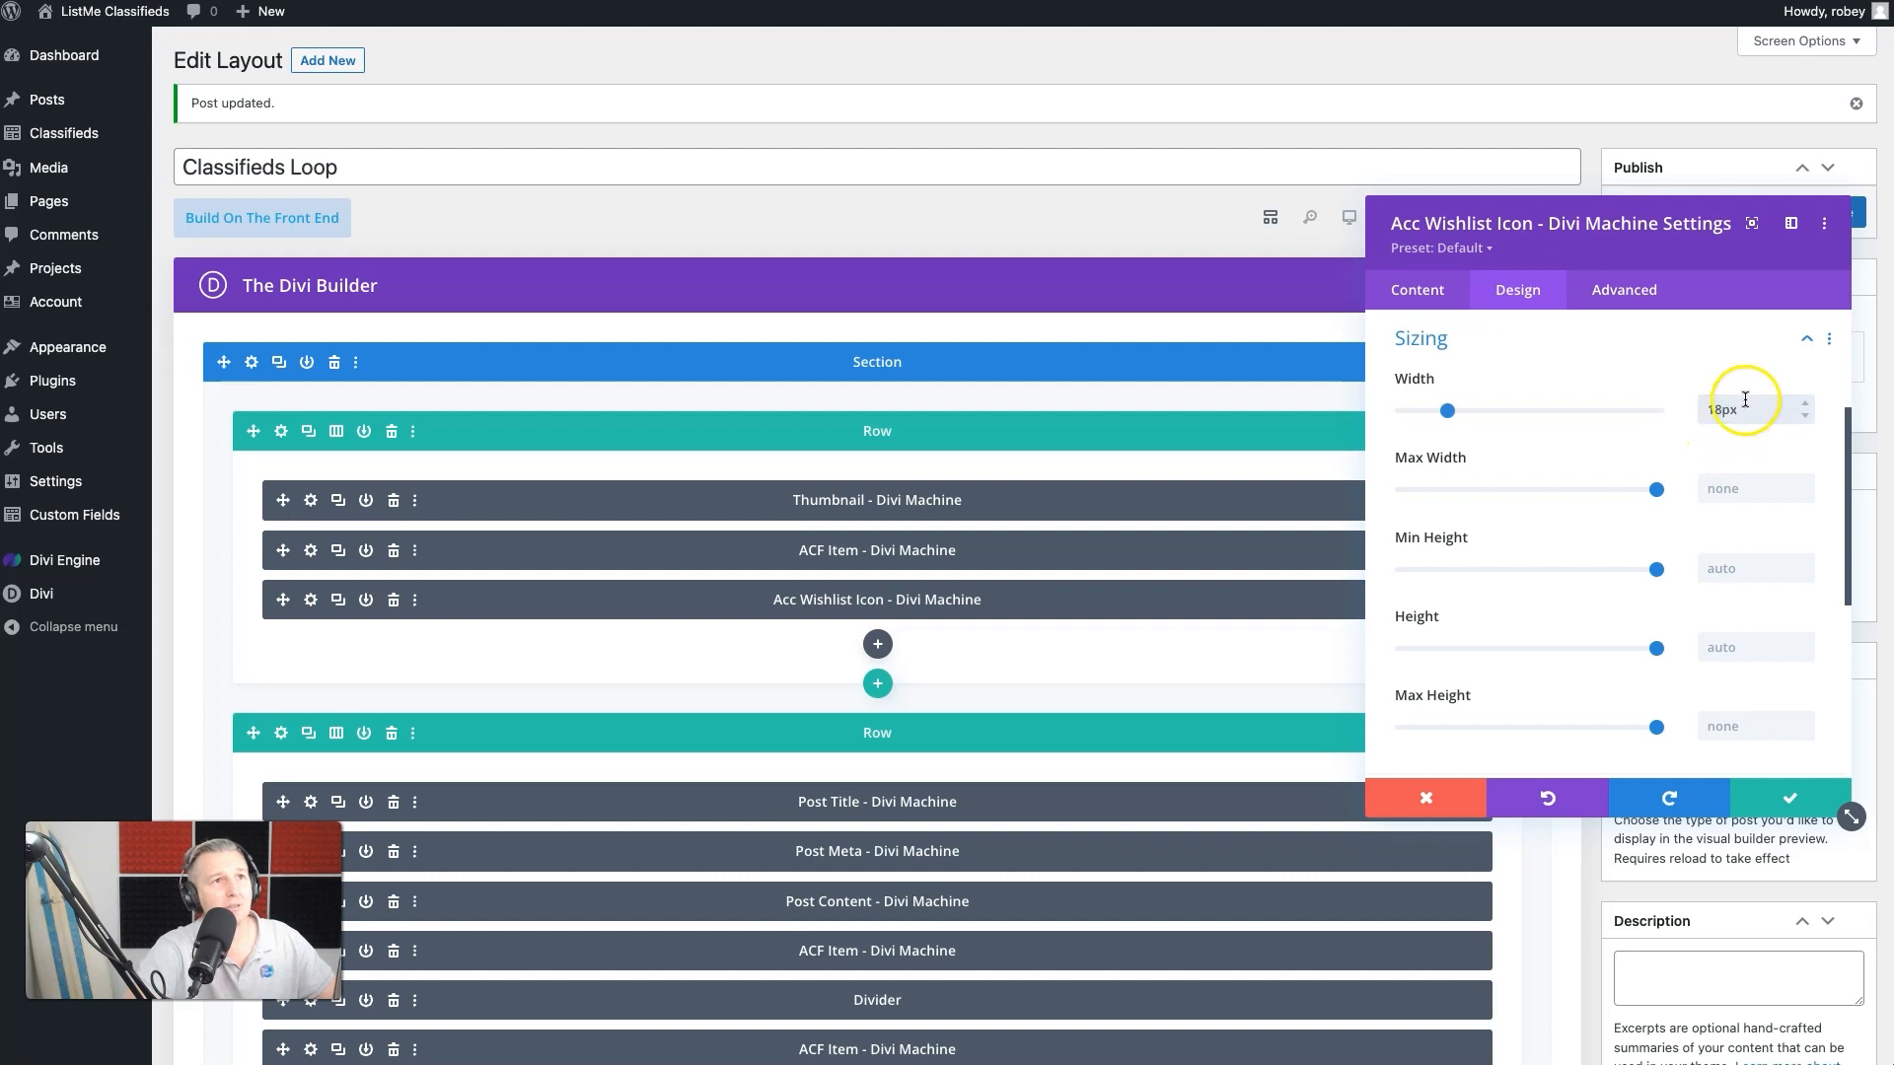
left_click(1504, 287)
left_click(1752, 795)
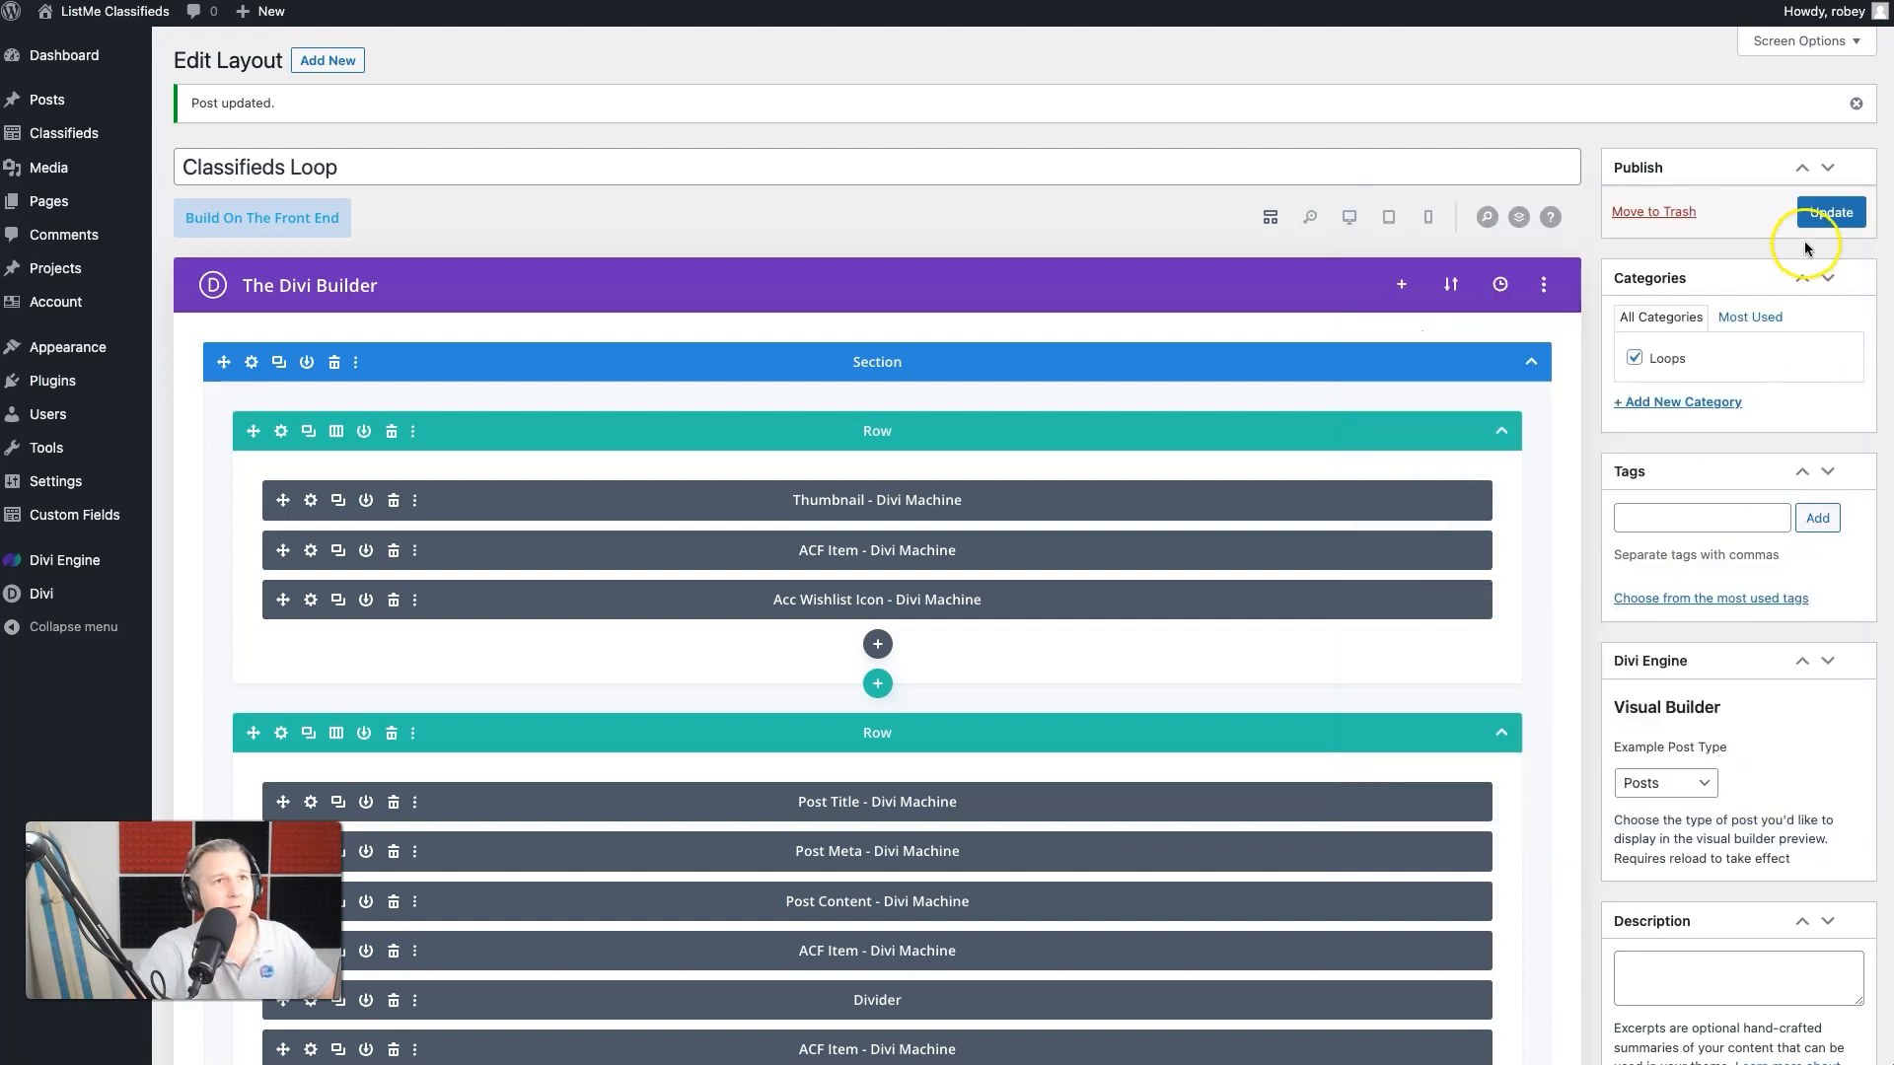
left_click(1813, 209)
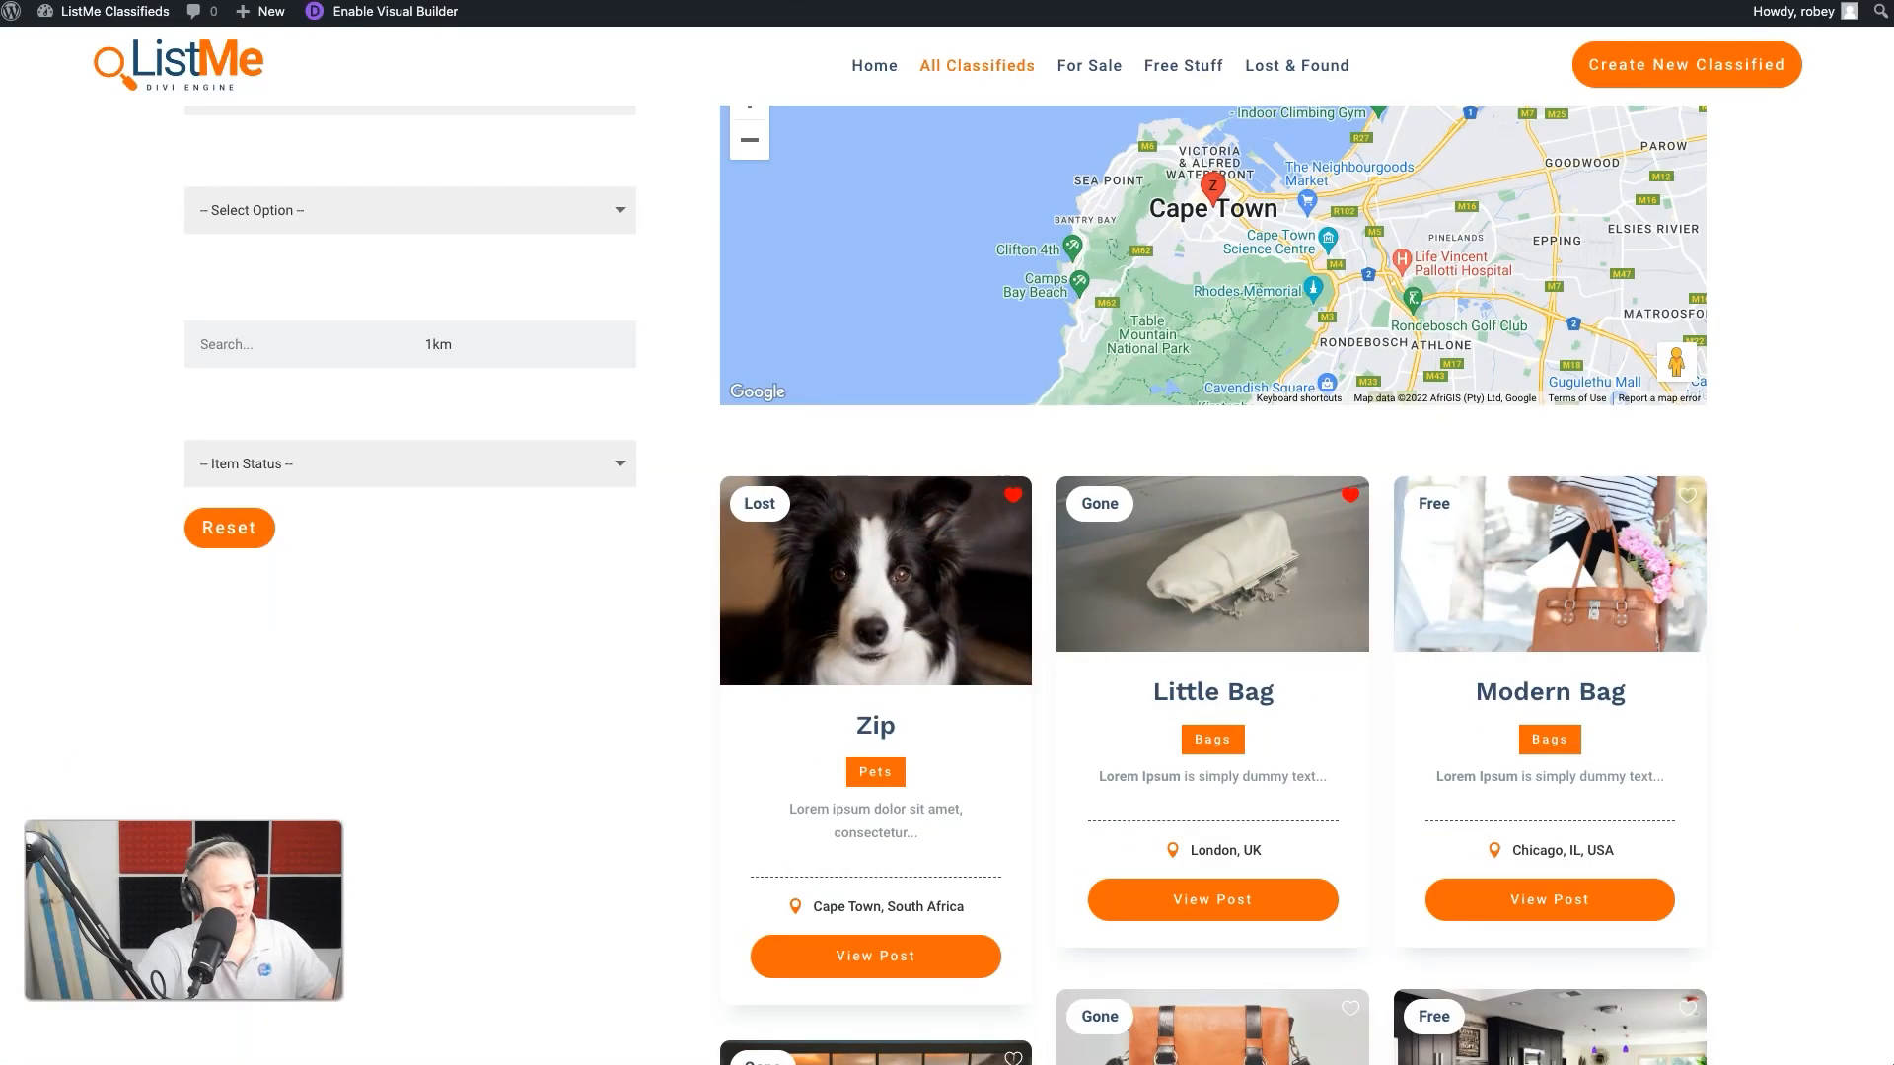
- Reload the All Classifieds page and test toggling the wishlist heart on the Zip listing
key("super+r")
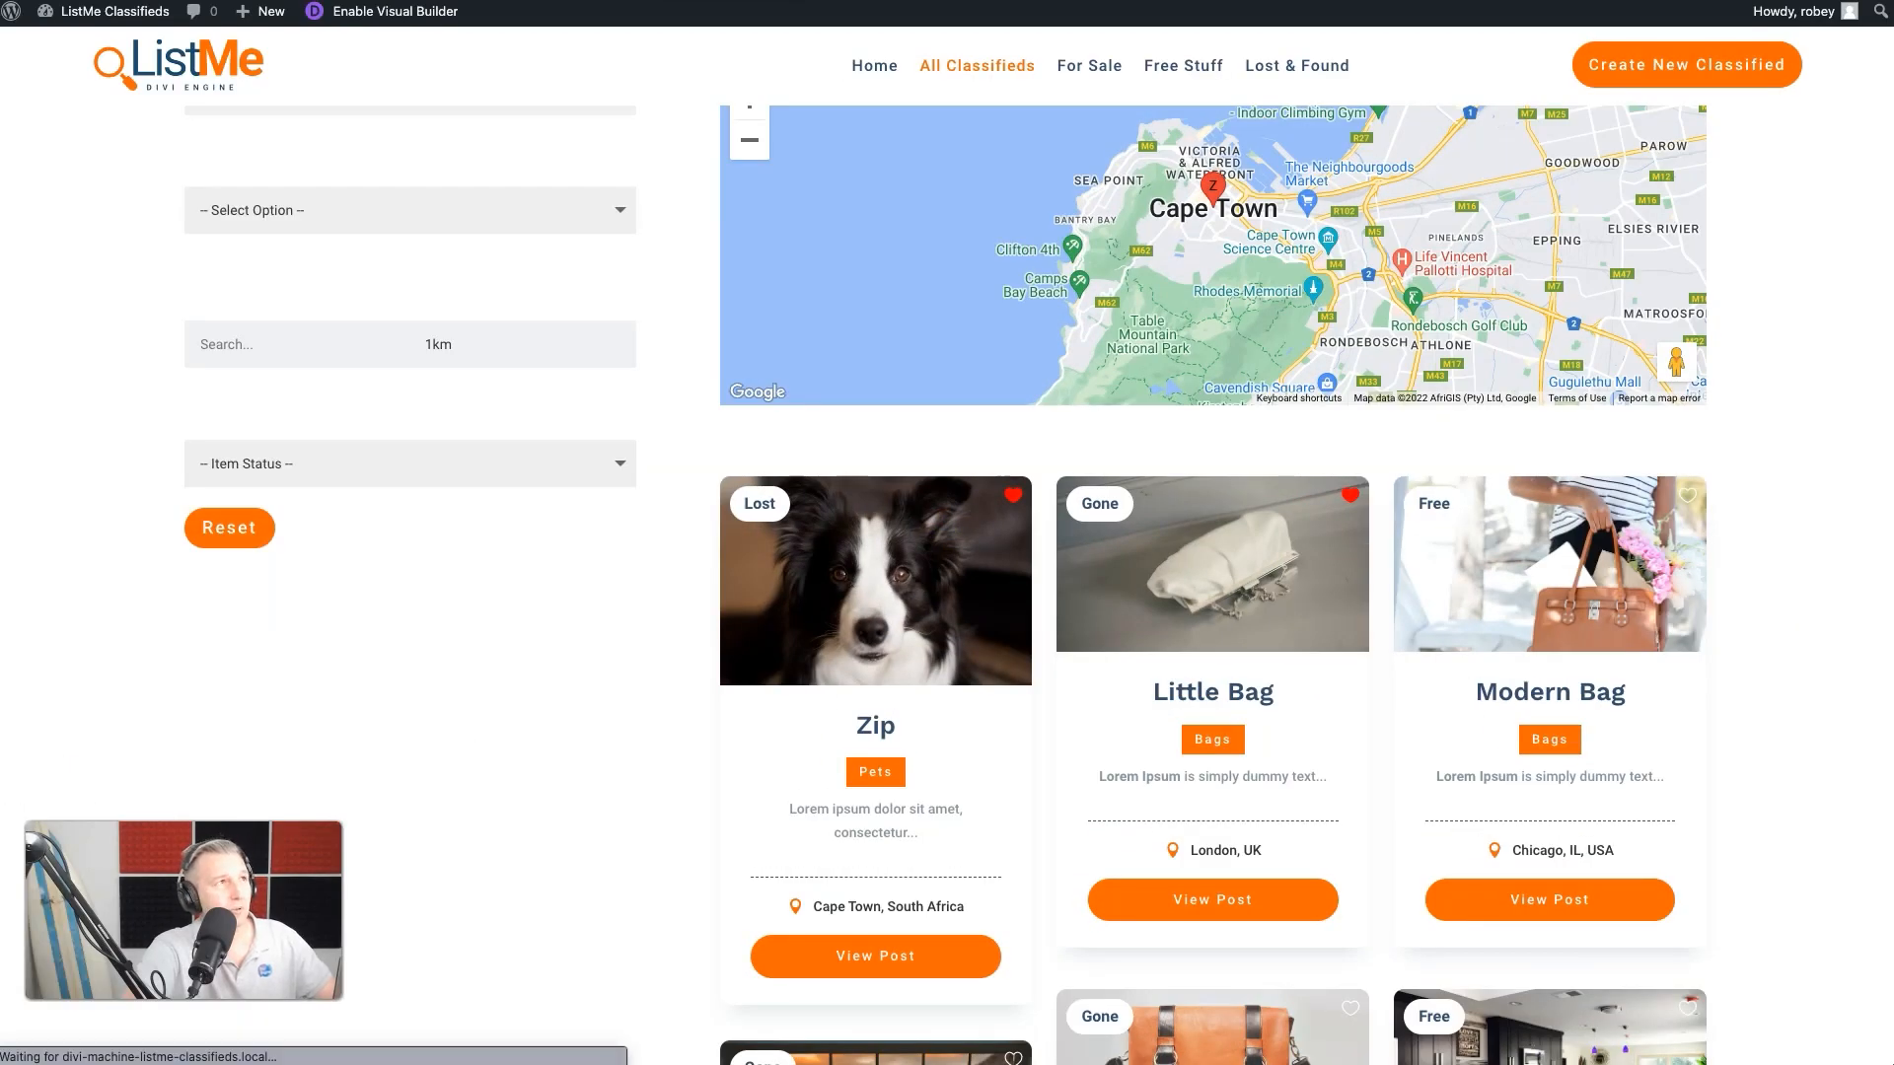
left_click(1017, 488)
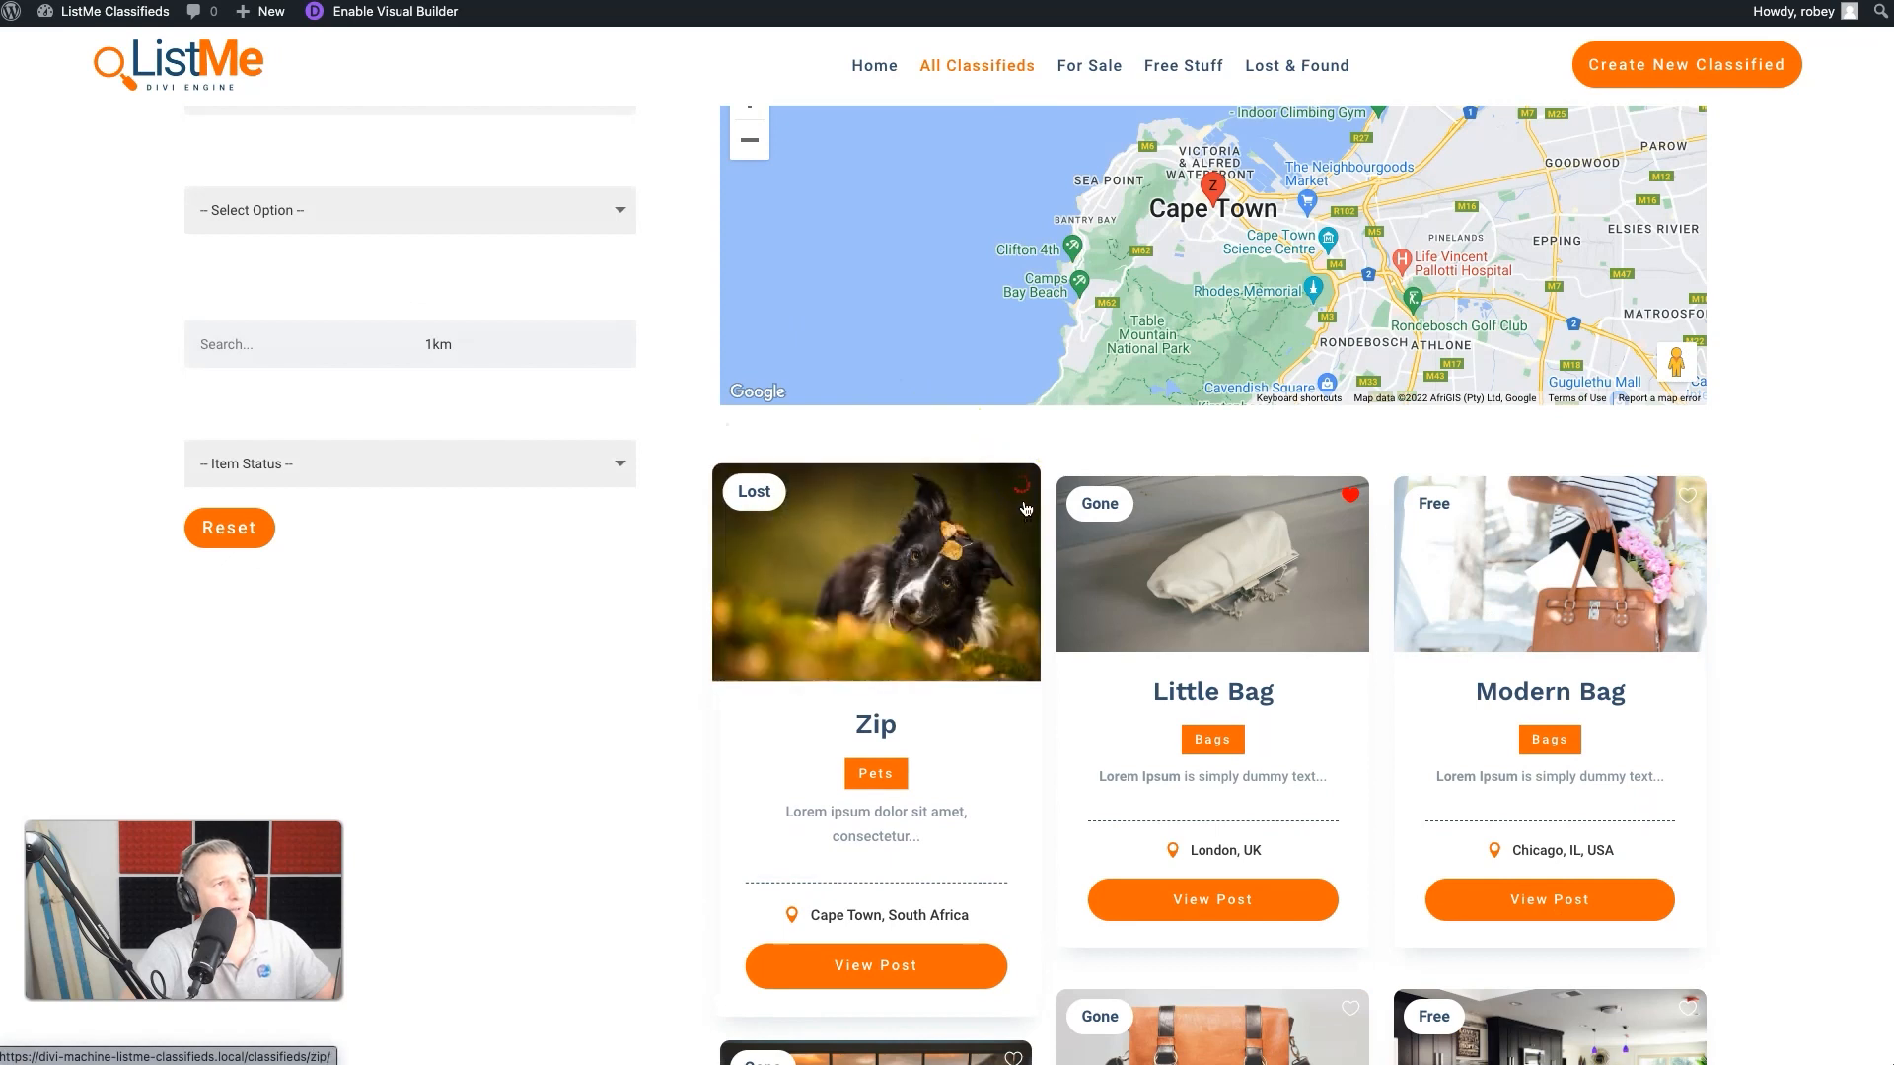
left_click(1024, 487)
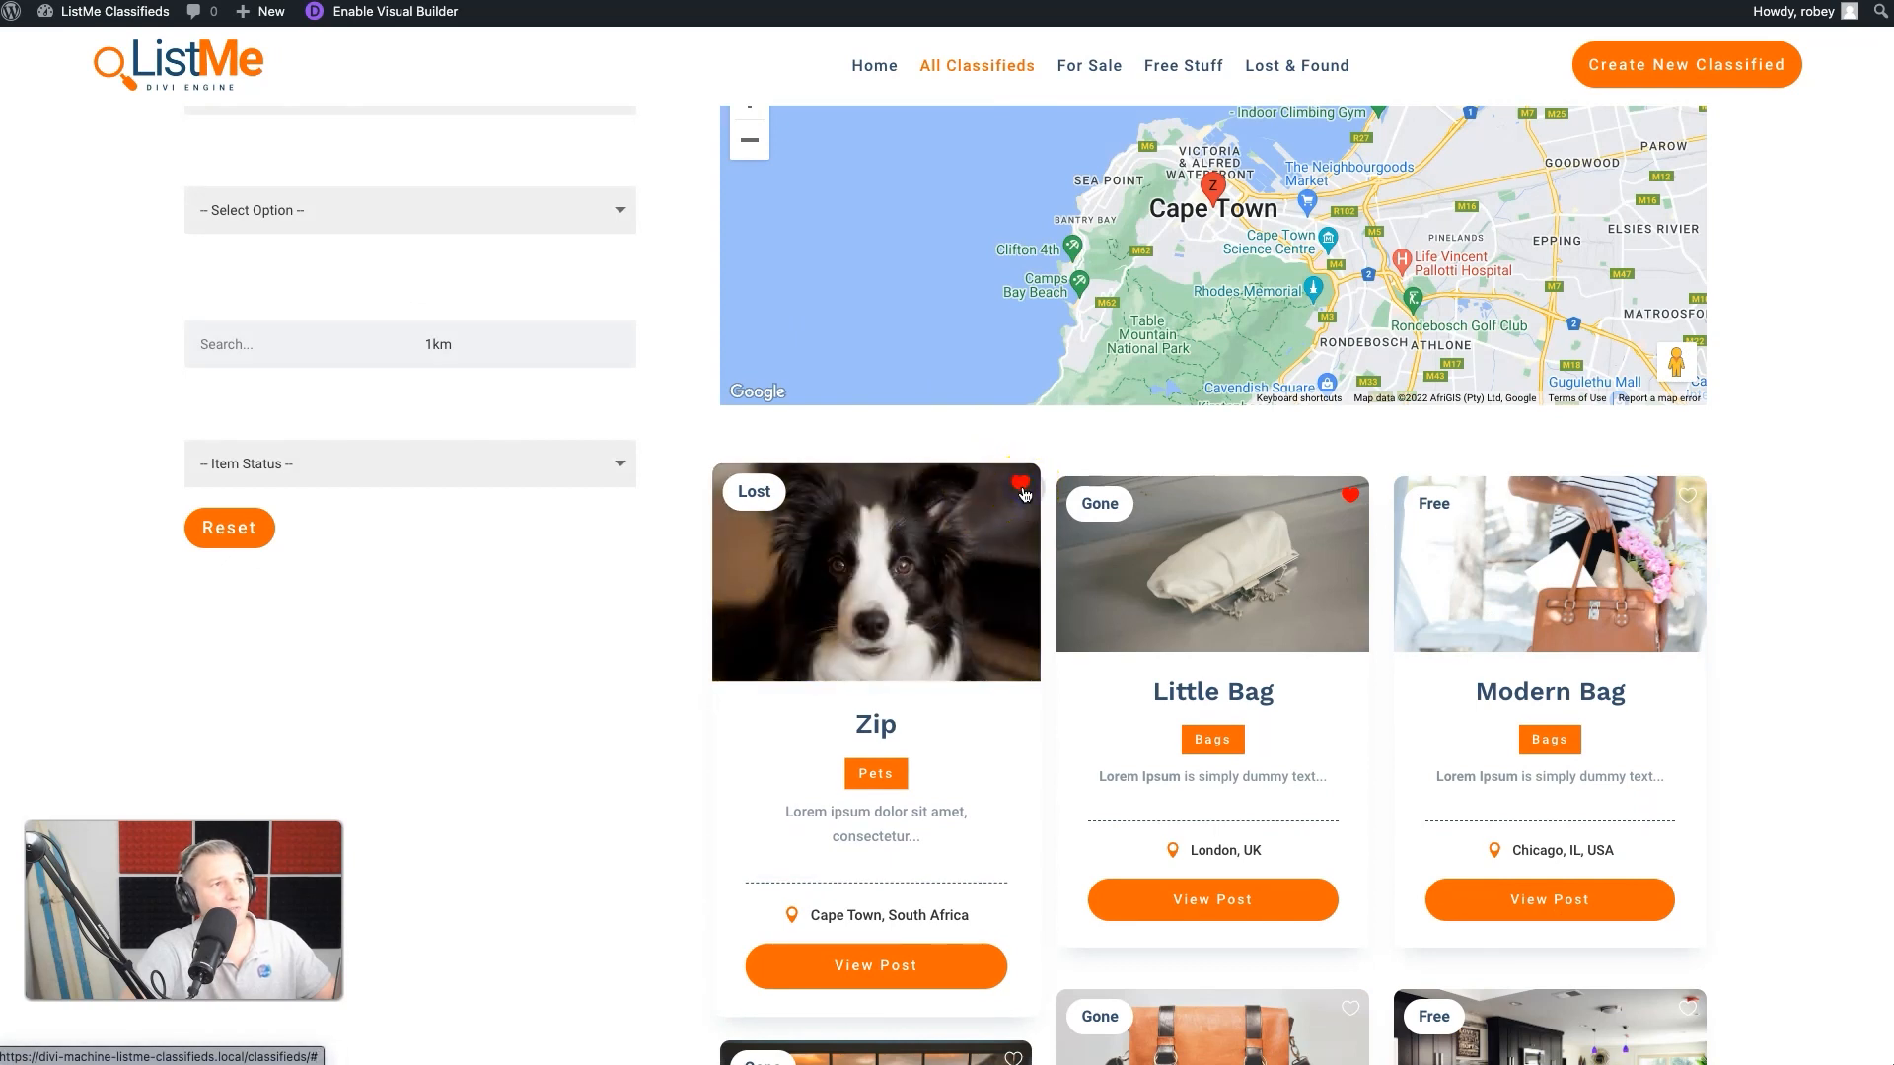
- Test toggling the wishlist heart on the Little Bag listing
left_click(1354, 493)
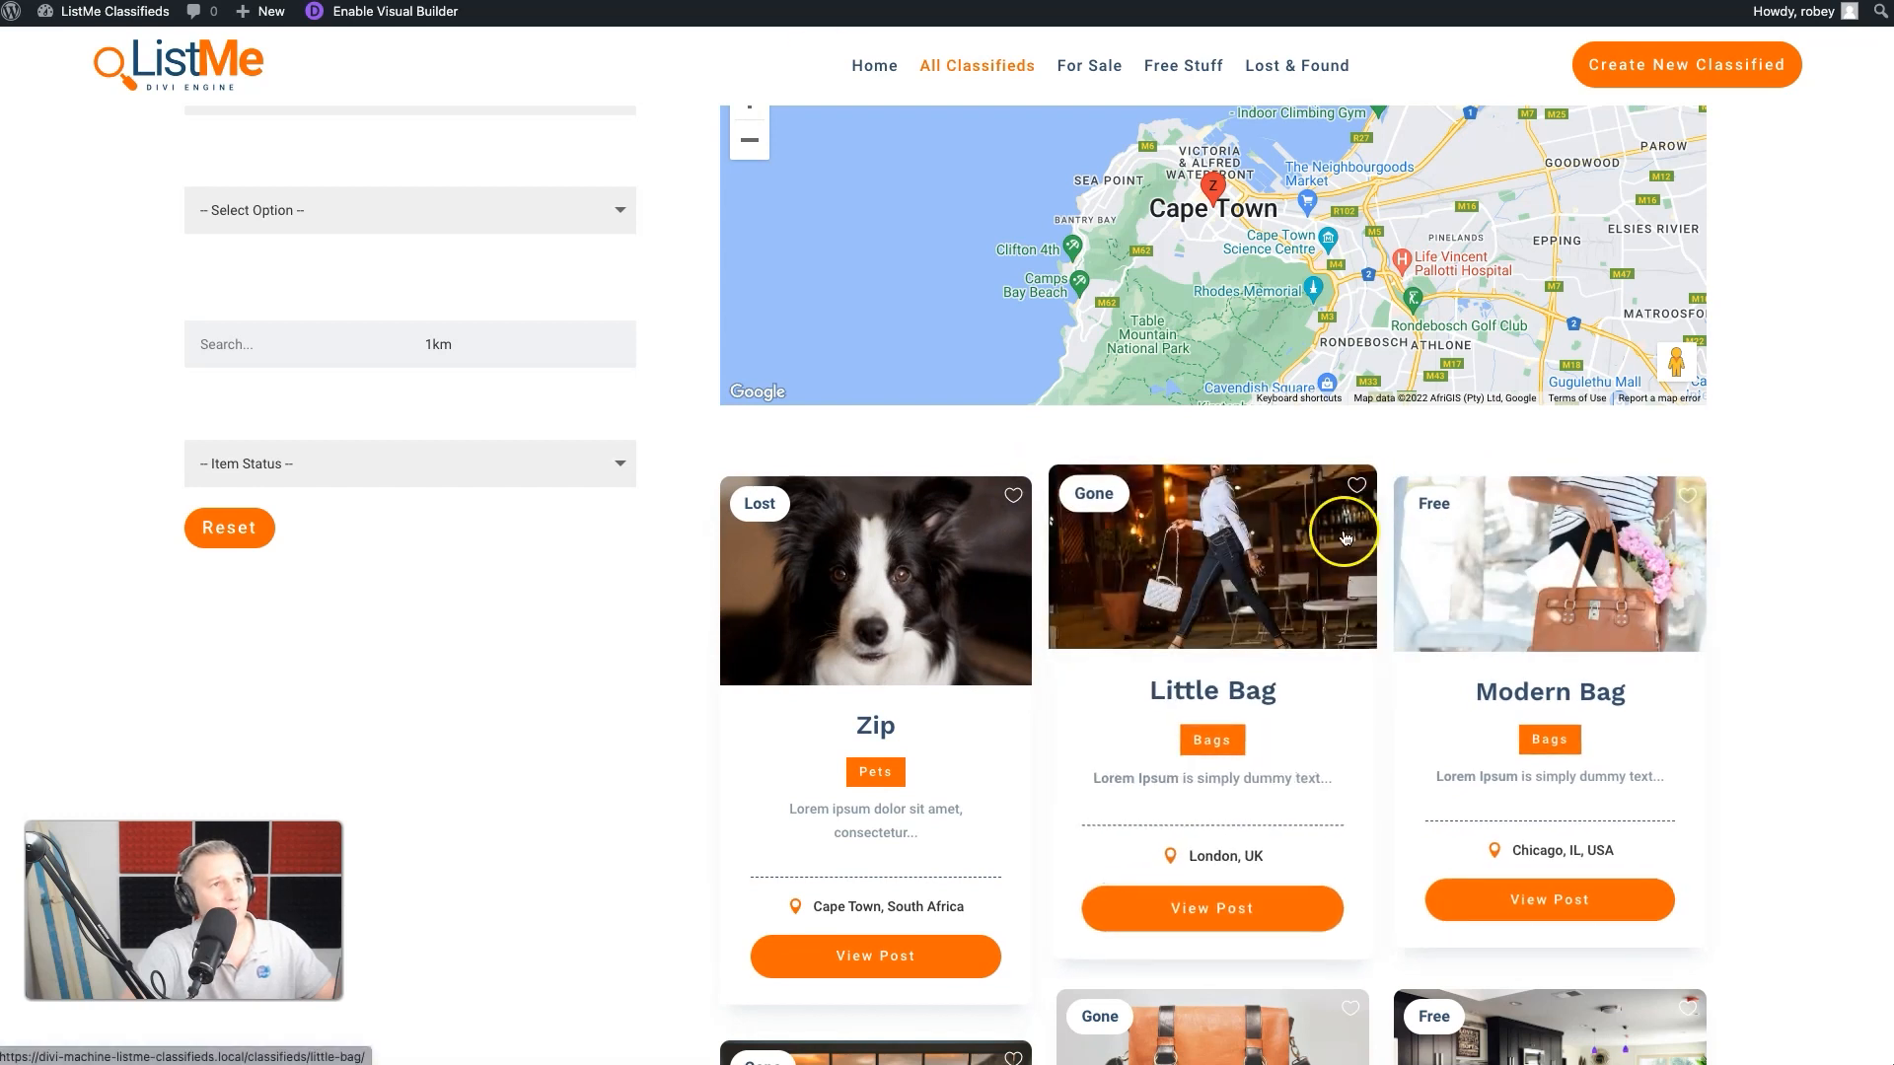
left_click(1252, 635)
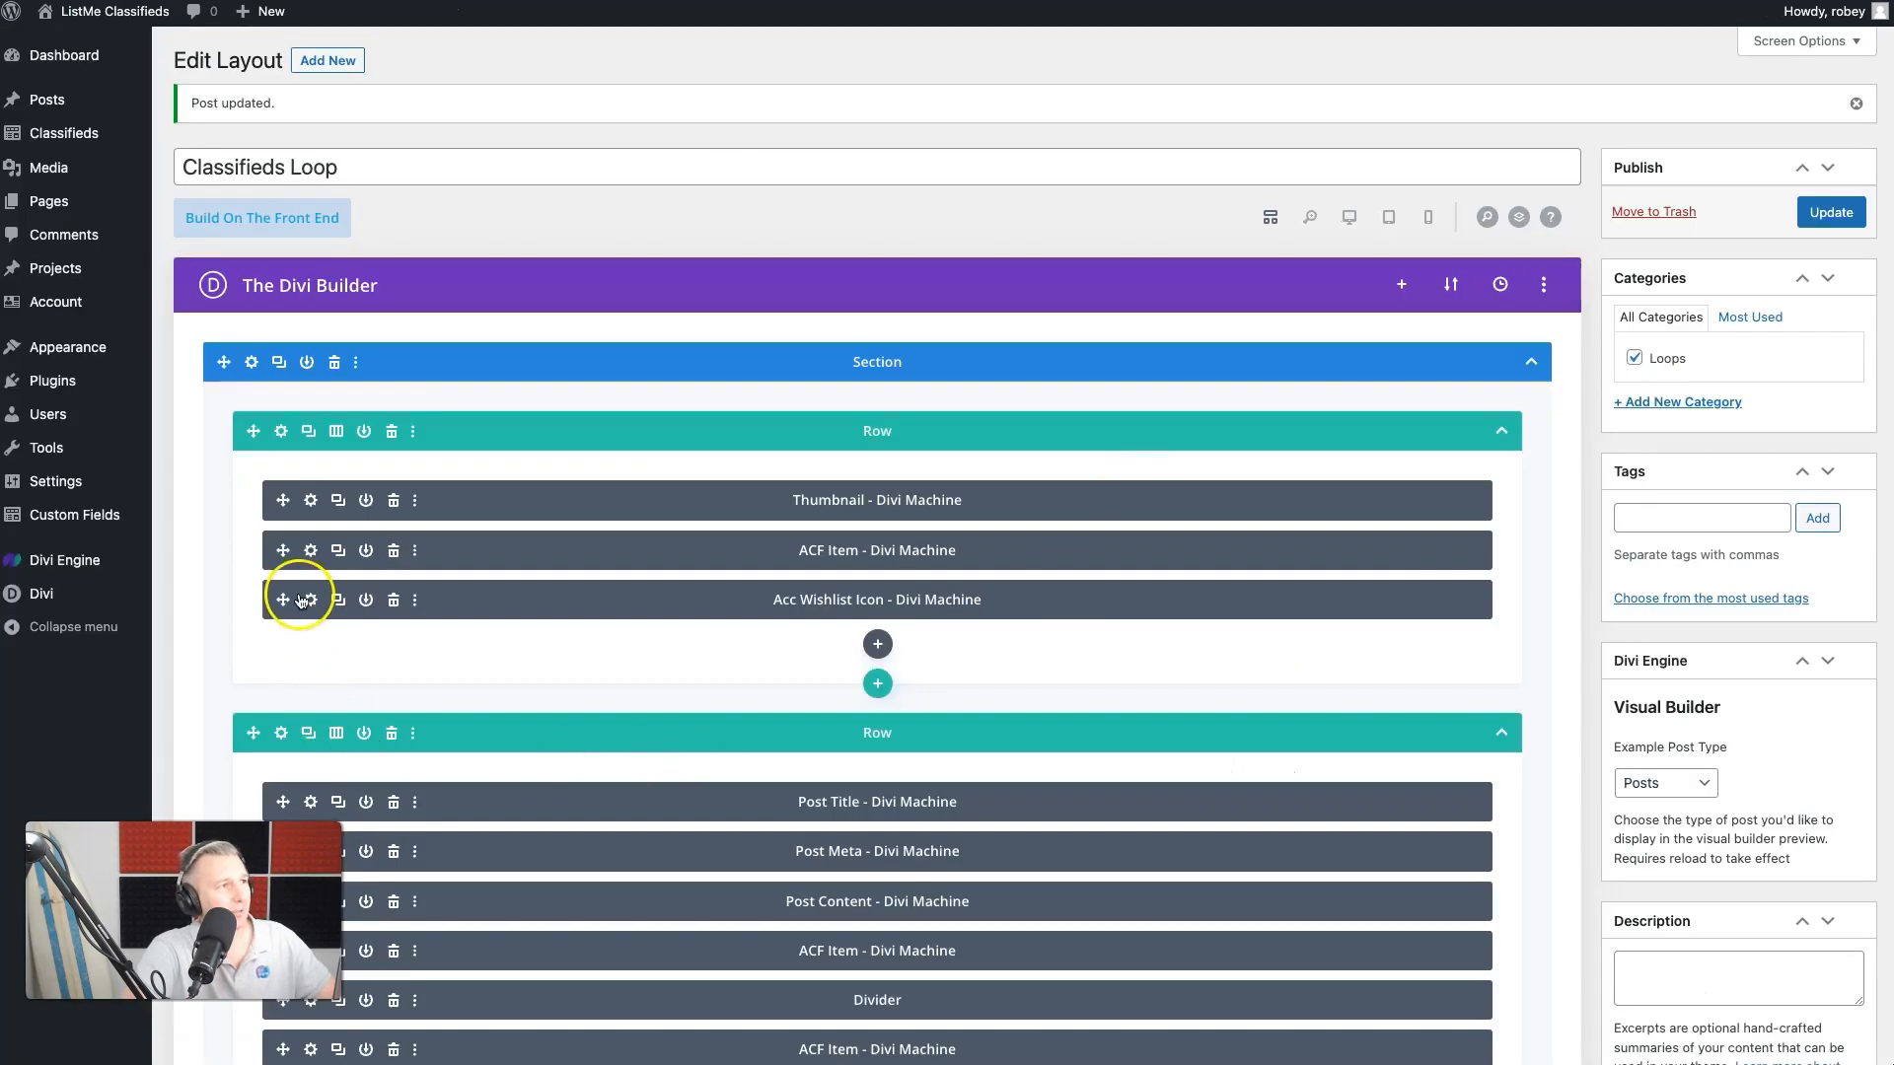
- Set the Adding Icon color of the Acc Wishlist Icon module to white and save the module settings
left_click(307, 601)
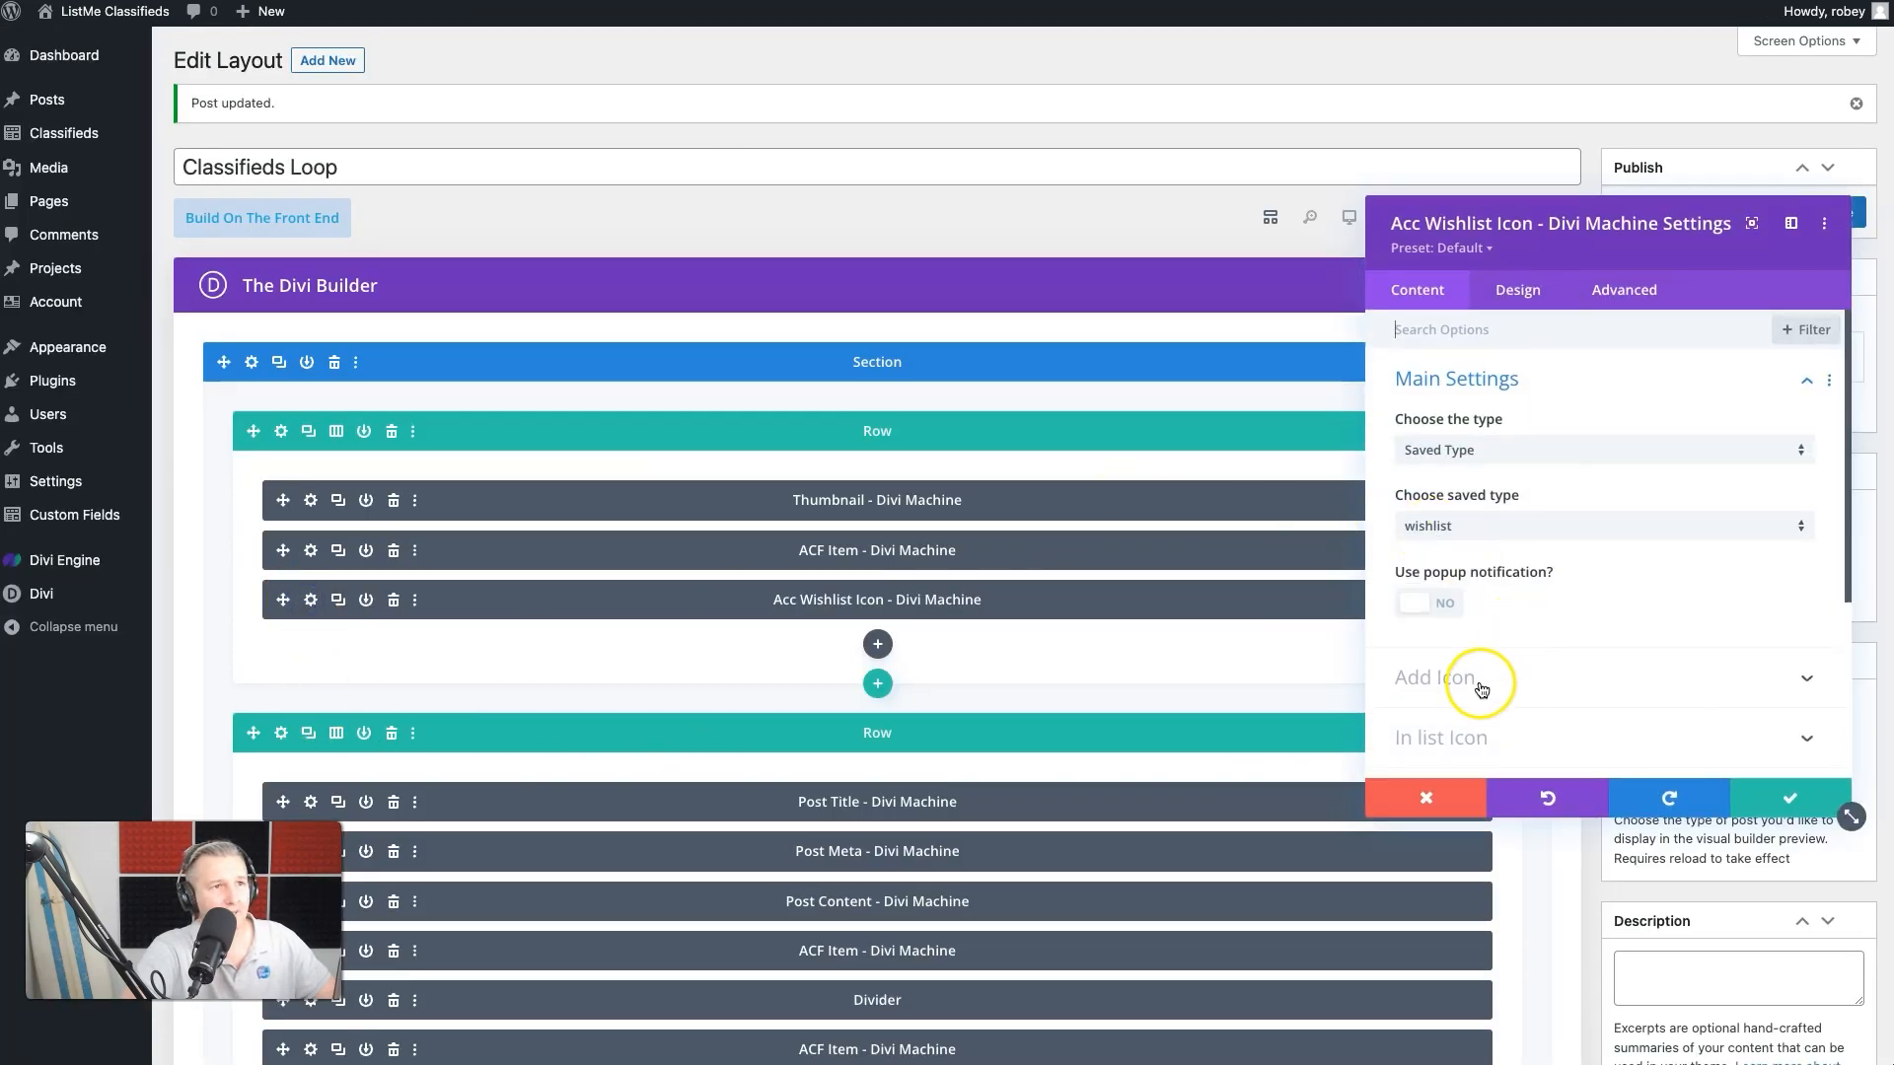
scroll(1480, 690, "down", 3)
left_click(1510, 508)
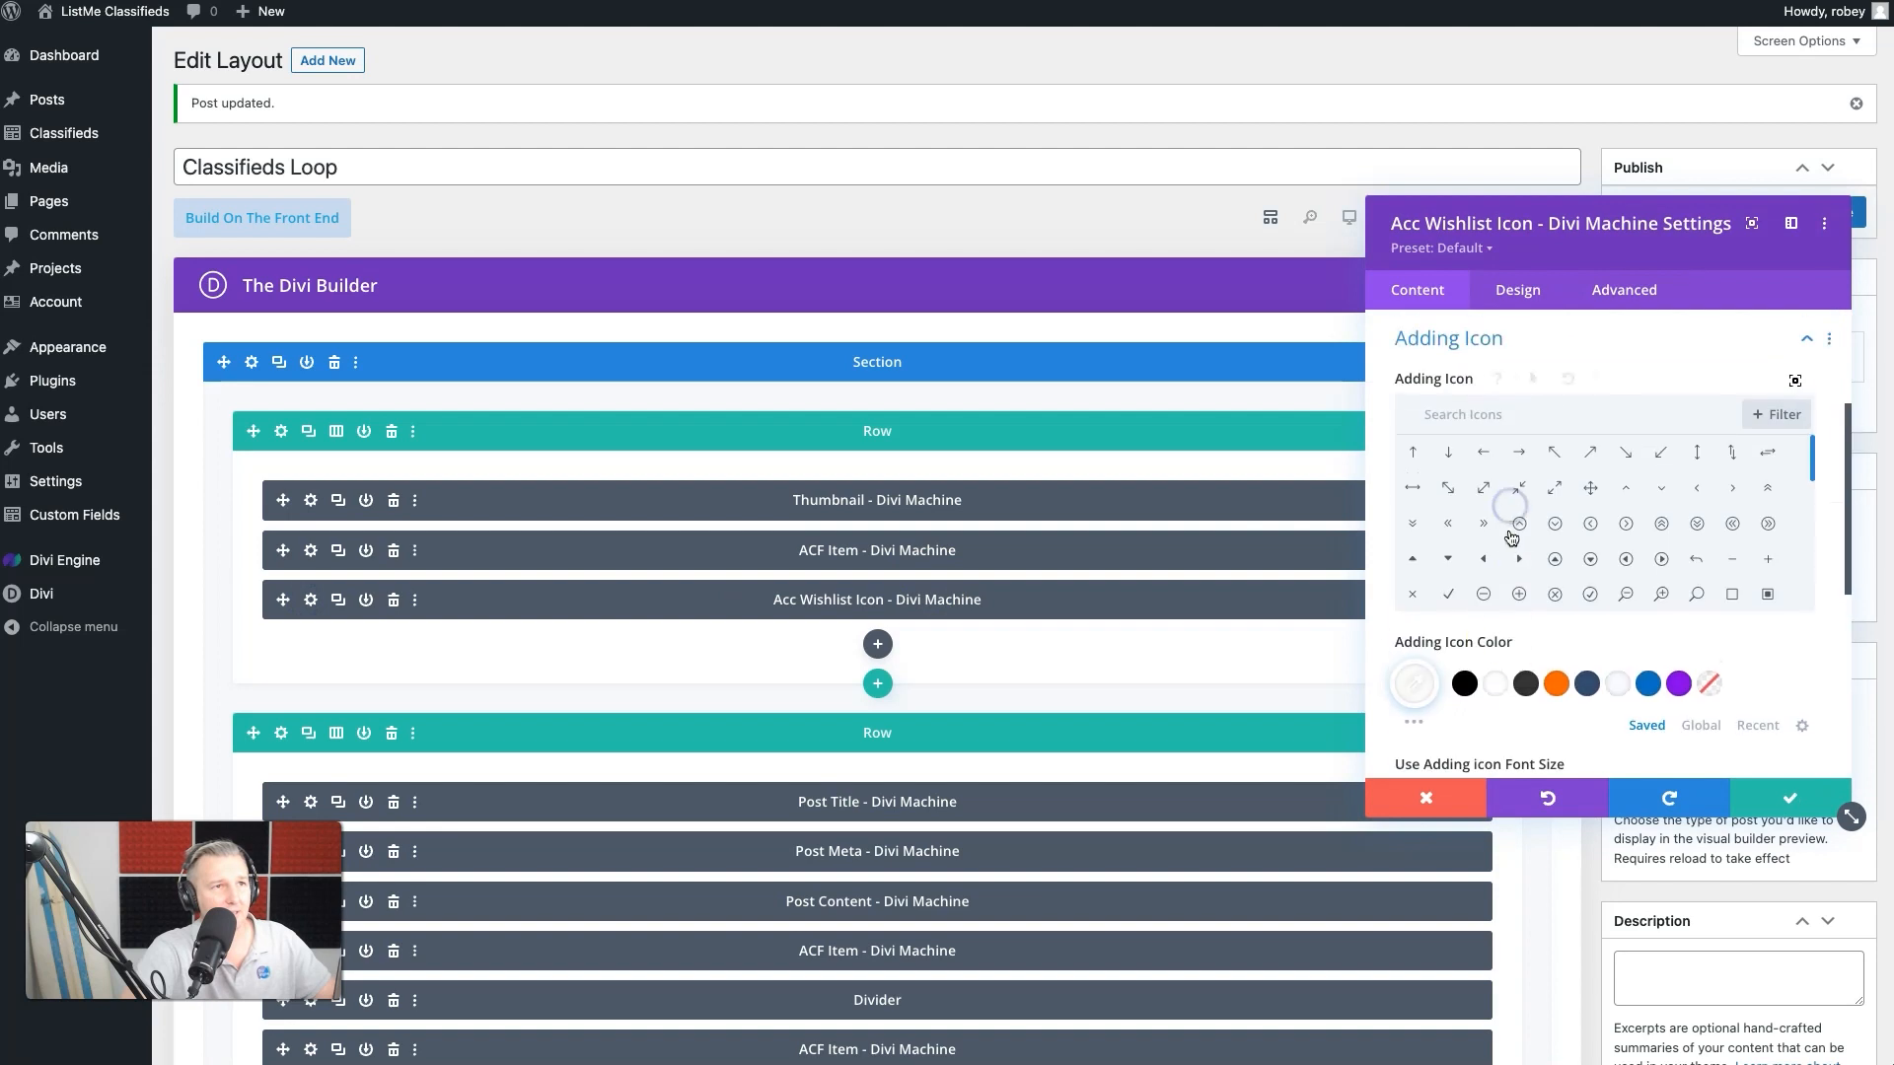
left_click(1490, 691)
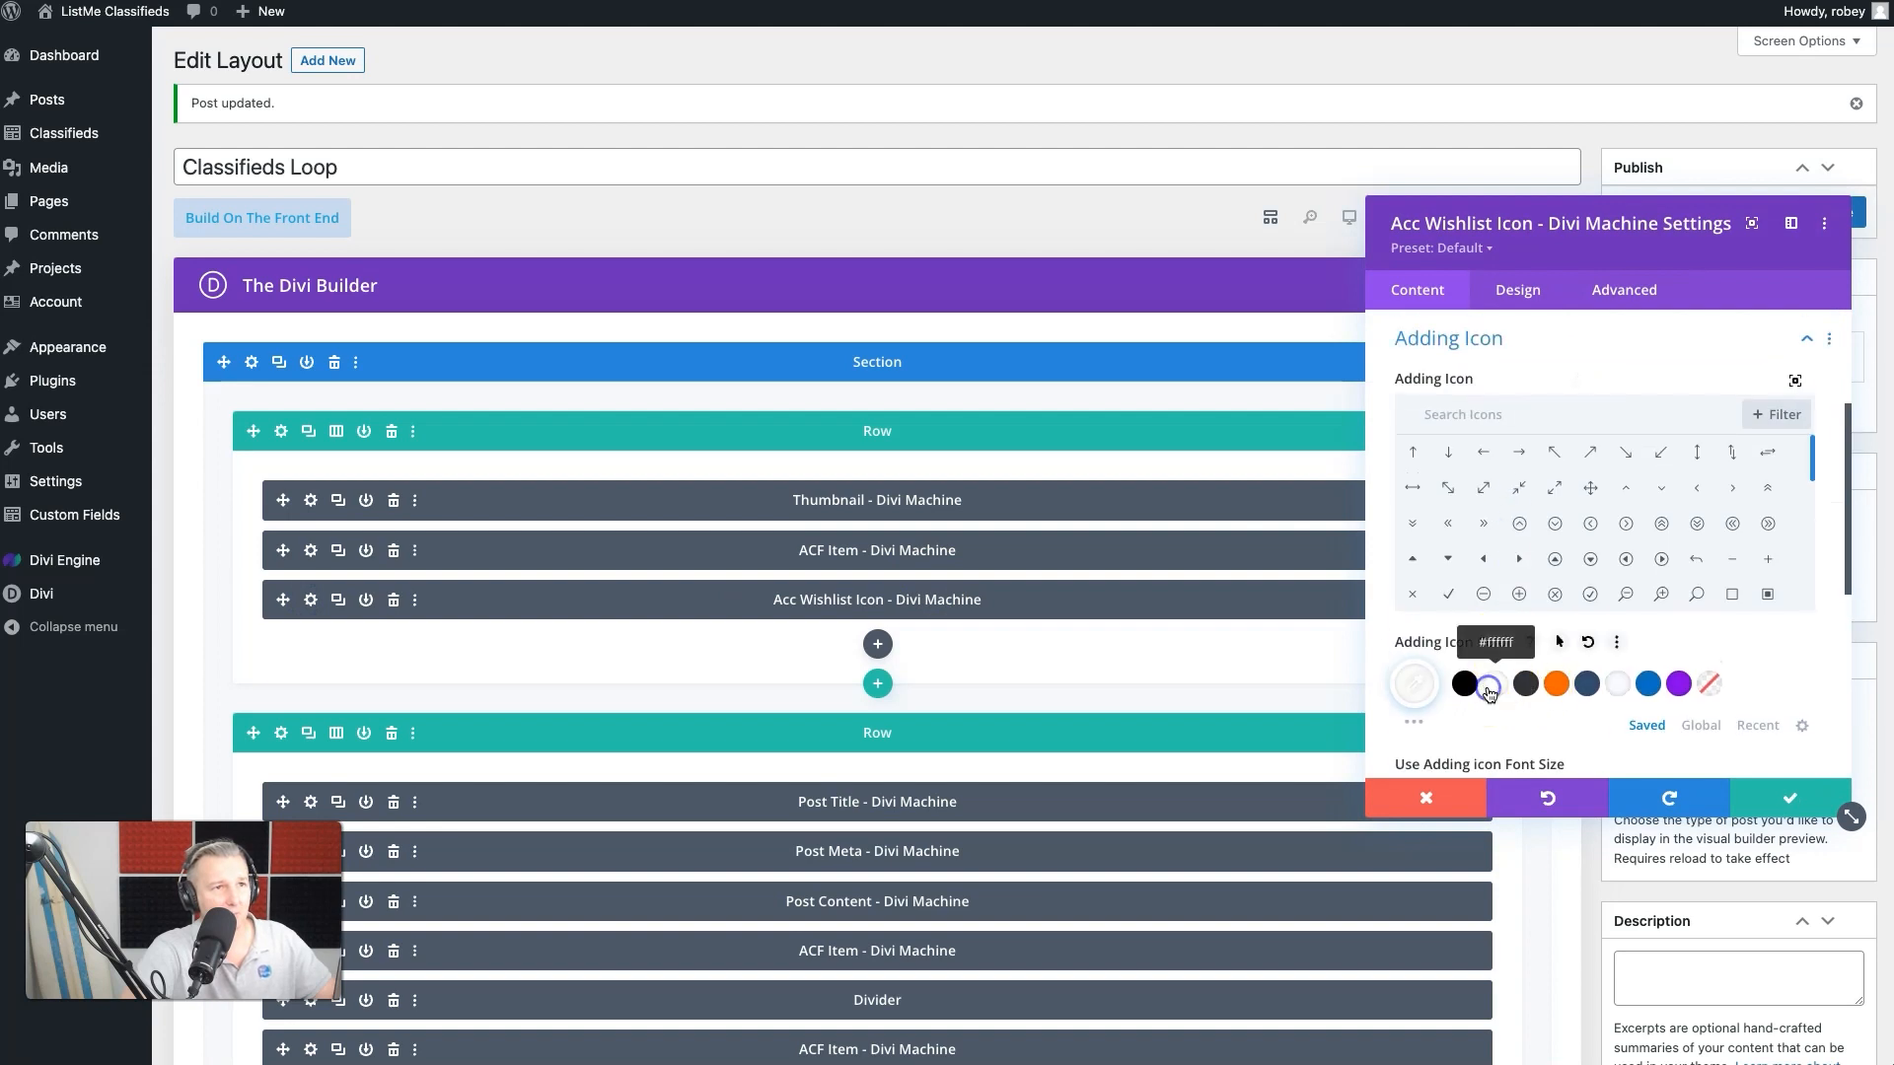
left_click(1805, 797)
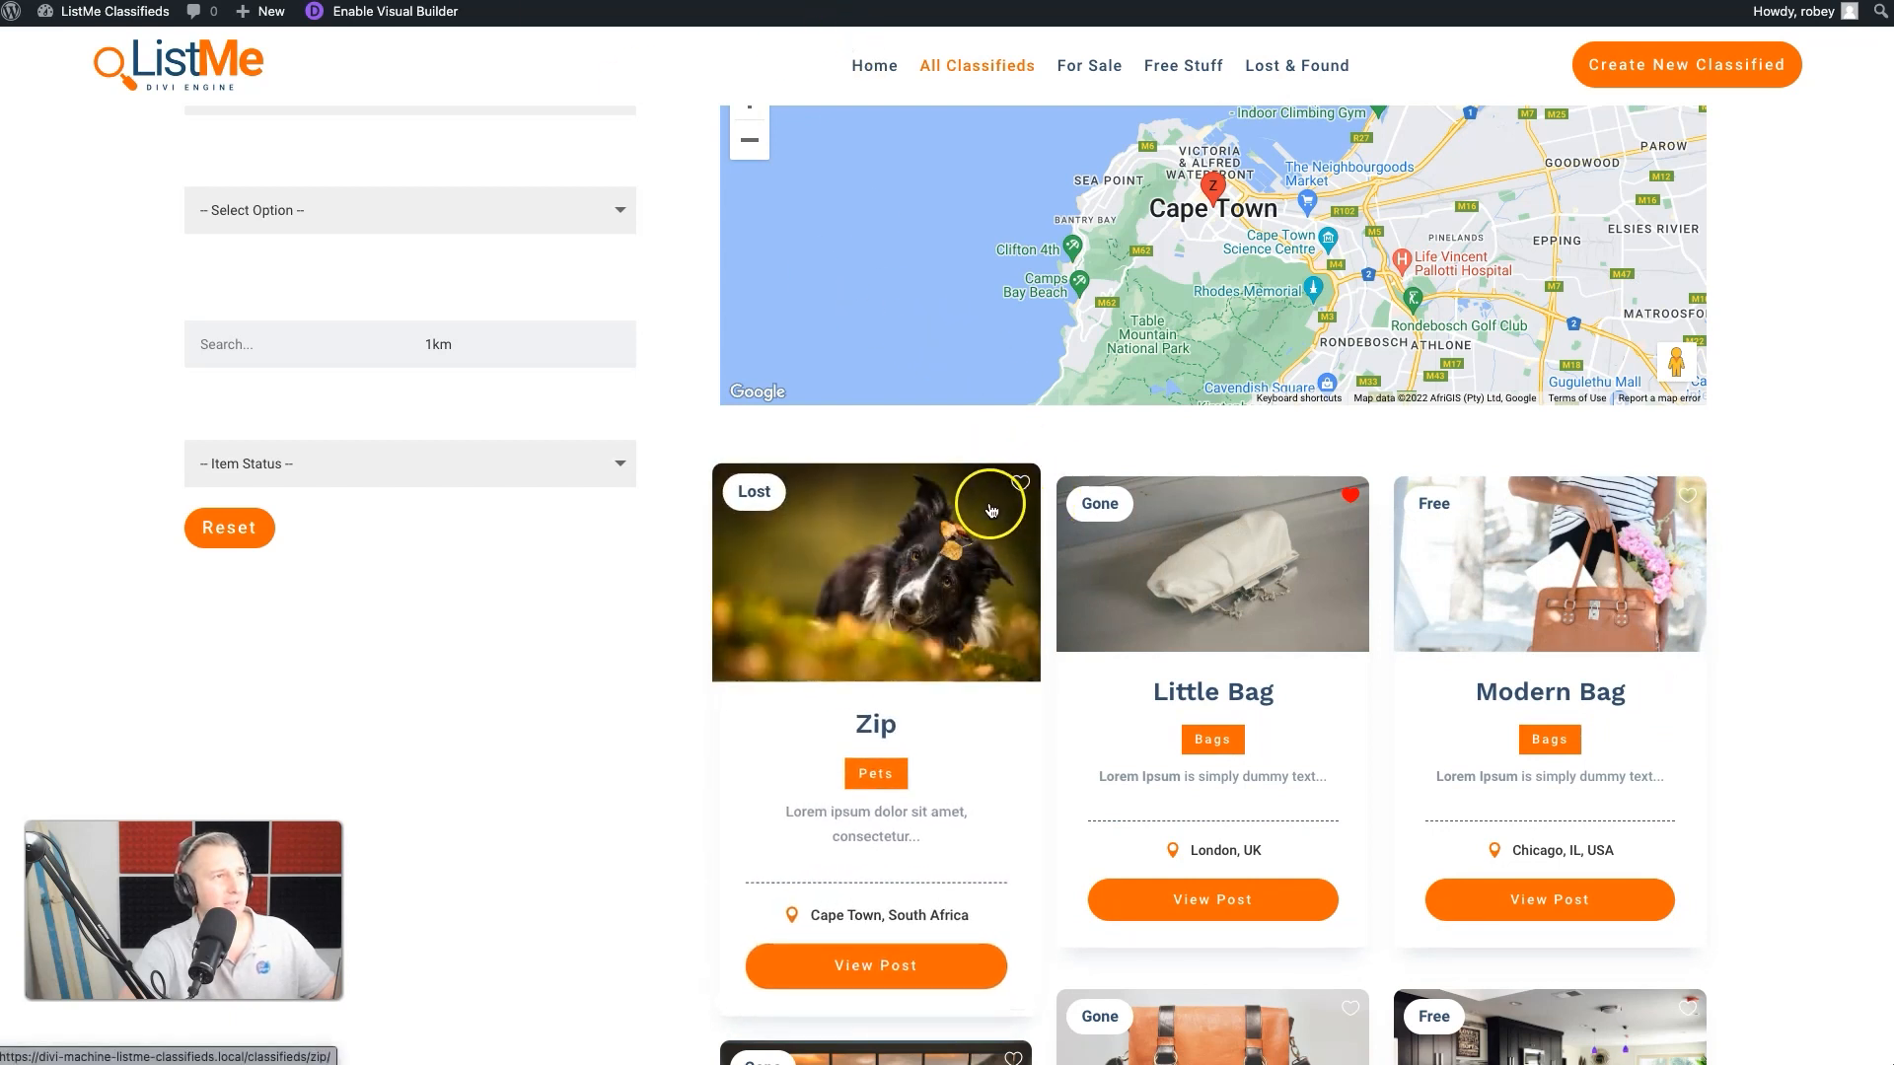
- Set the Acc Wishlist Icon module's vertical and horizontal offsets to 15px and update the Classifieds Loop layout
left_click(680, 2)
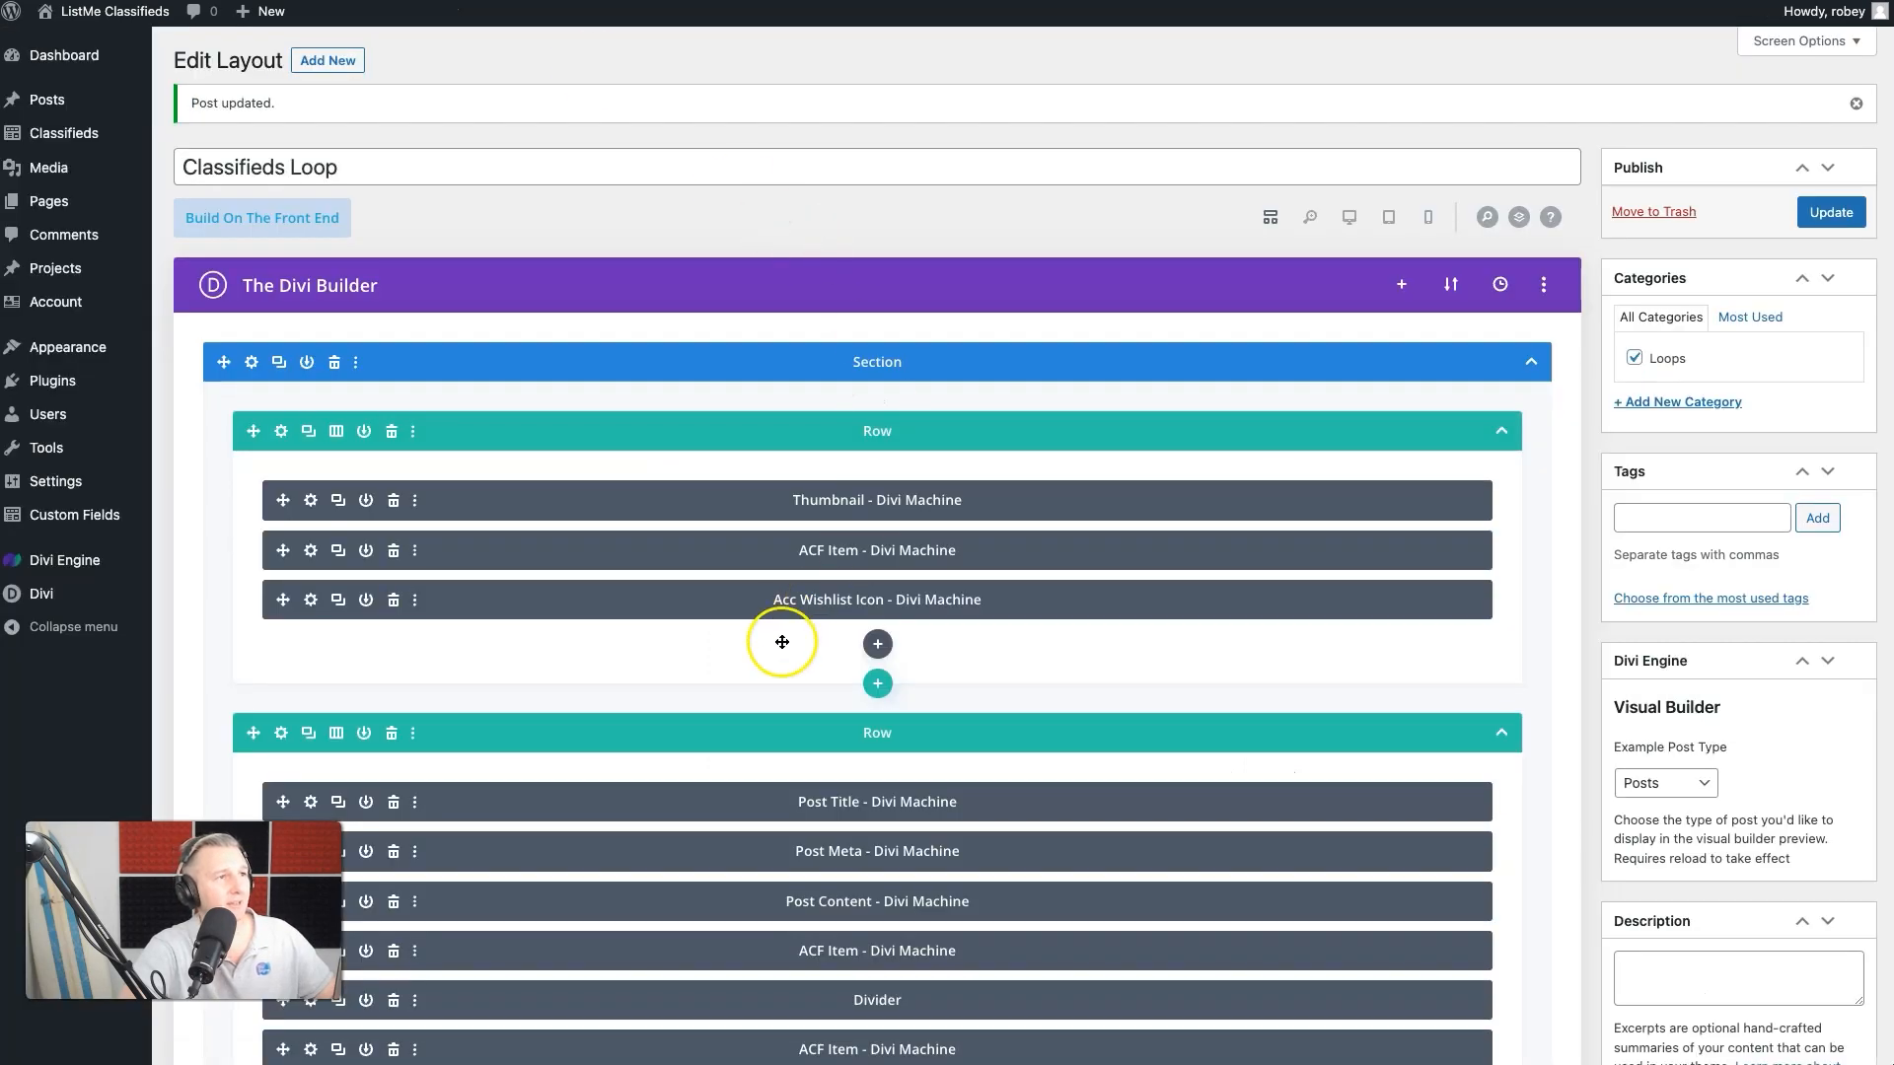
left_click(311, 599)
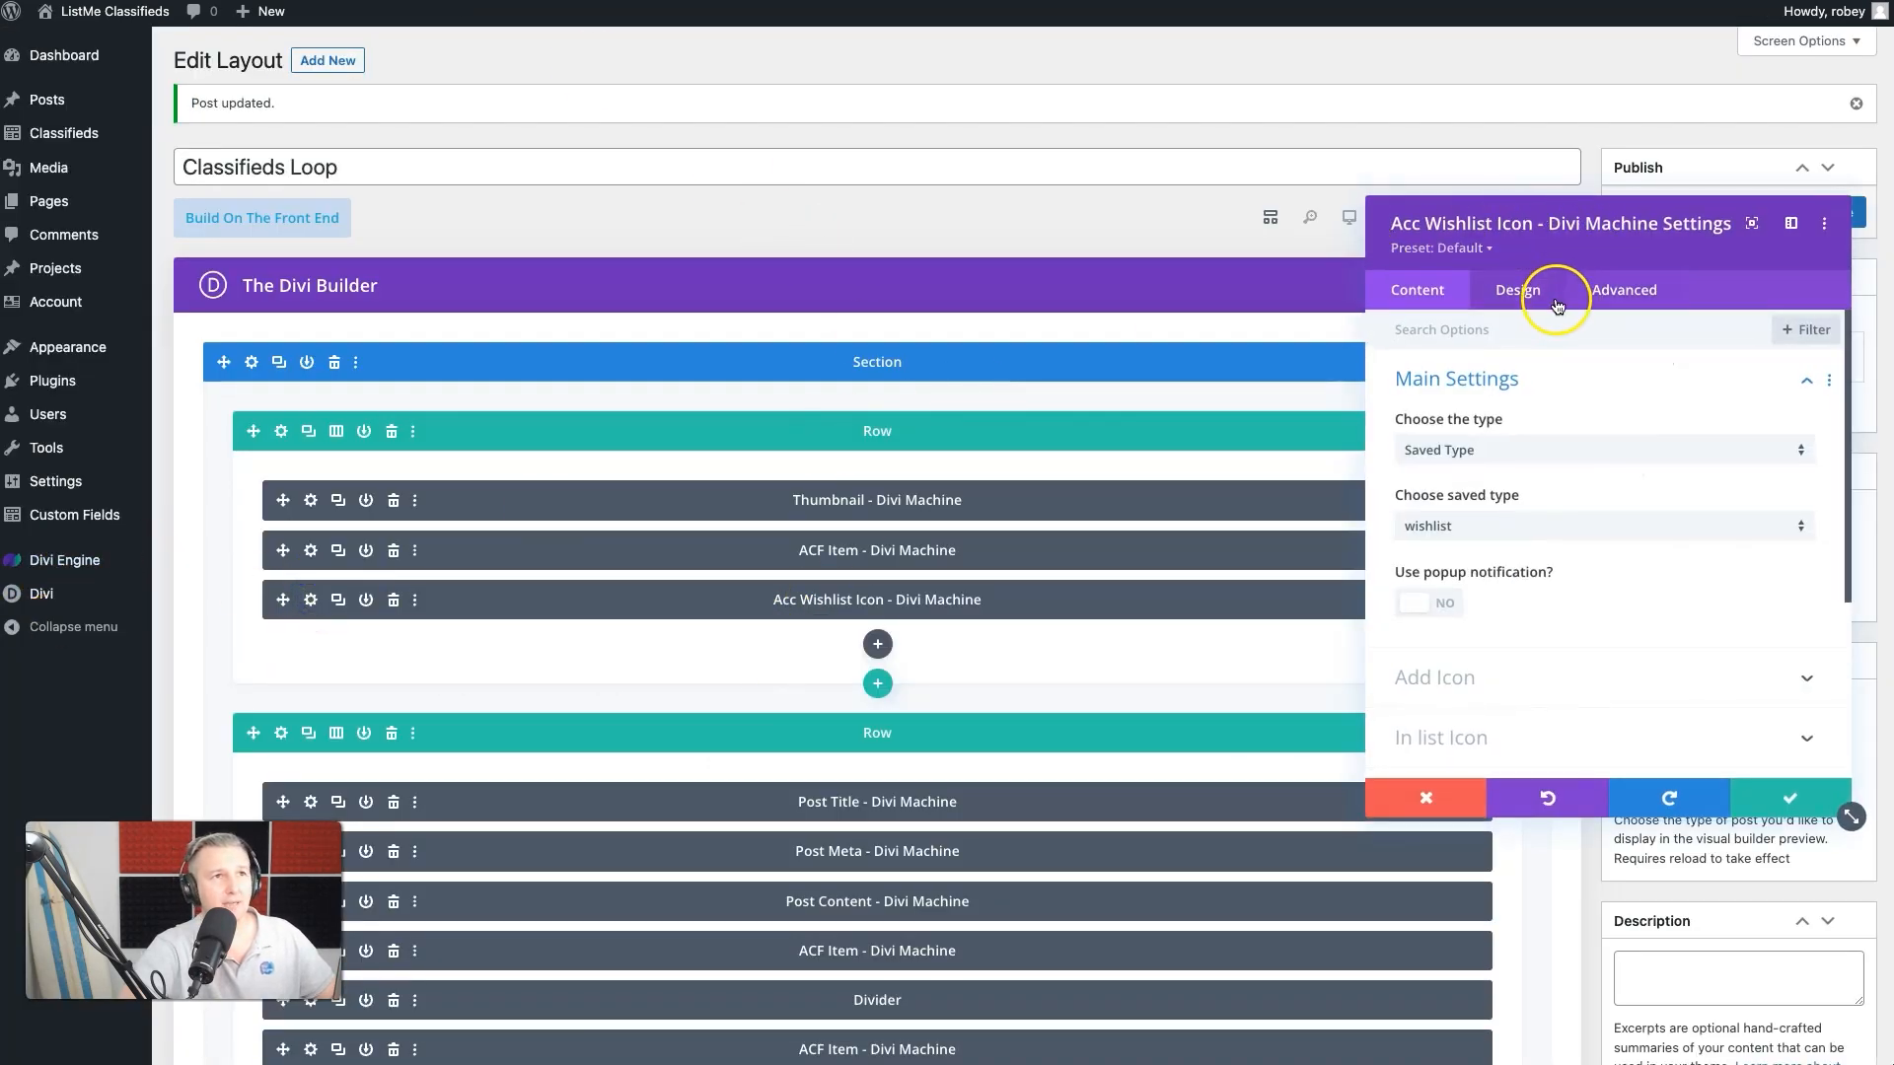
left_click(1582, 289)
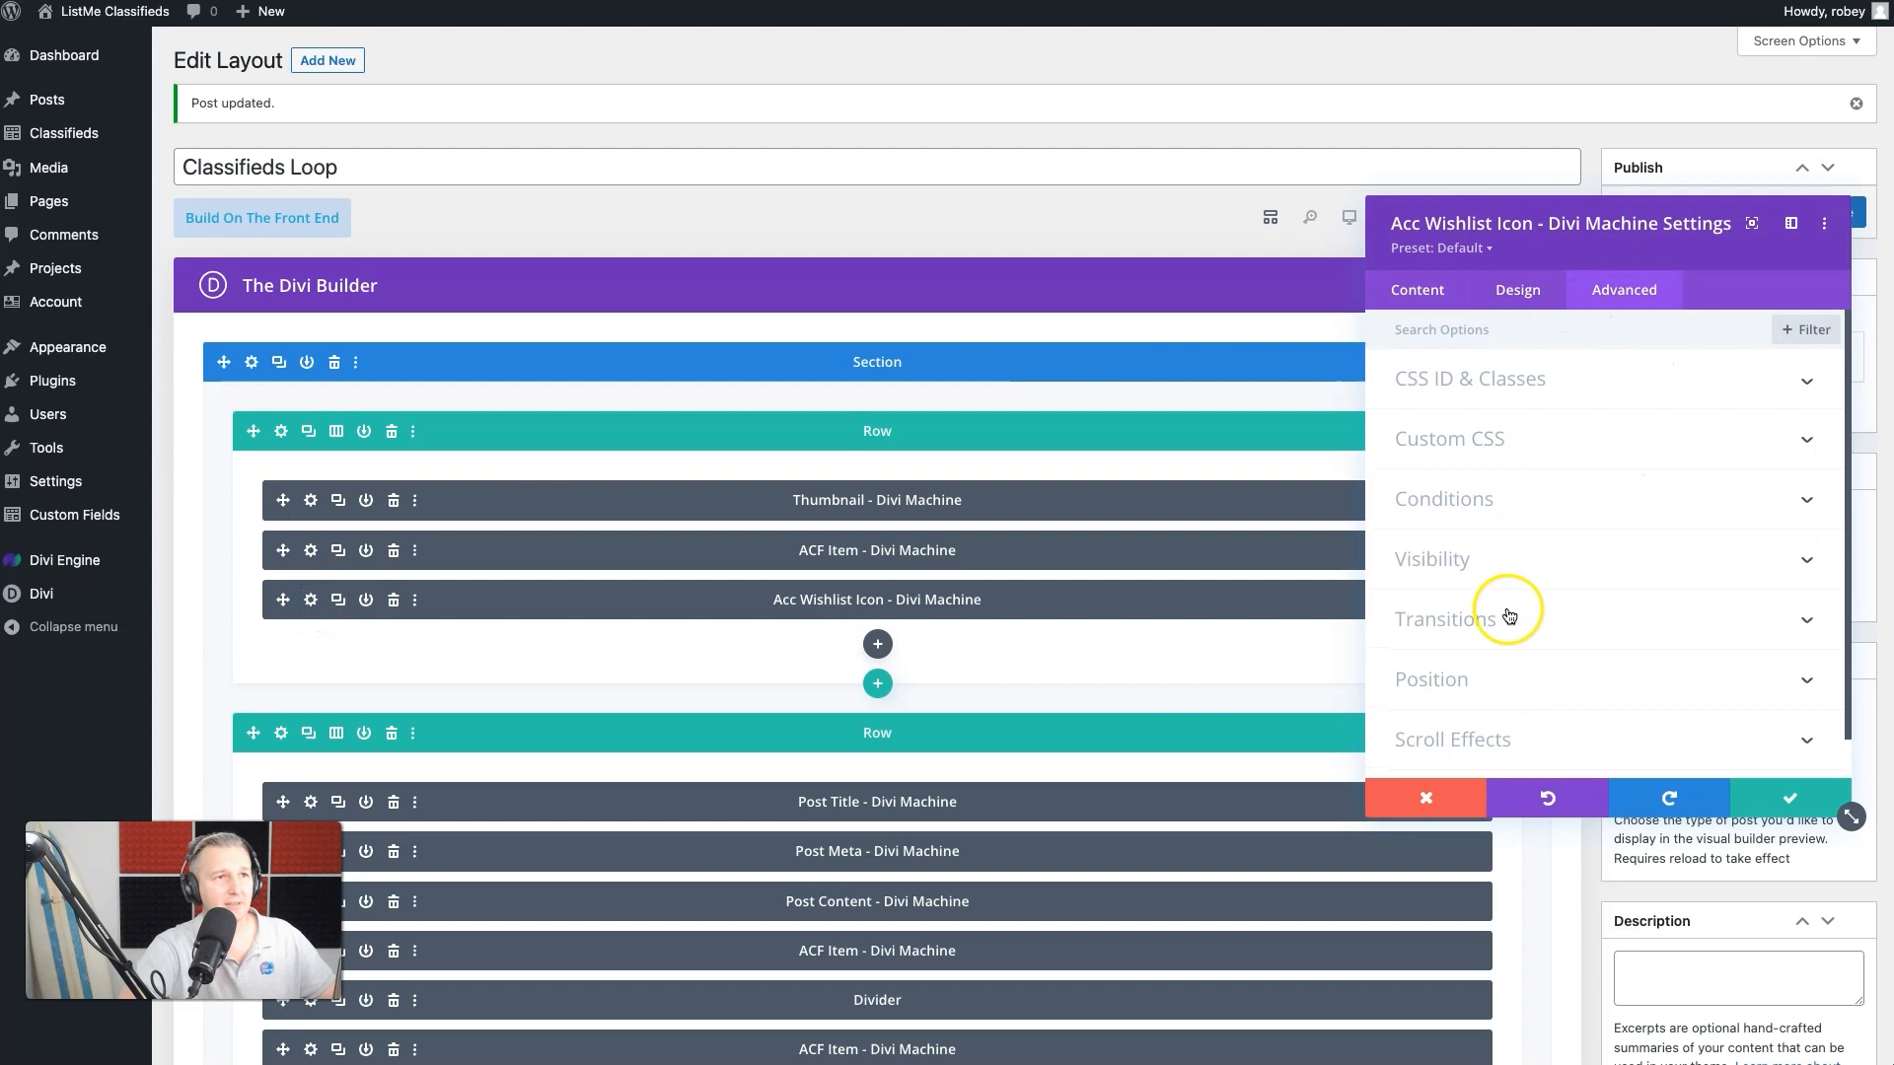
left_click(1482, 679)
scroll(1661, 655, "down", 5)
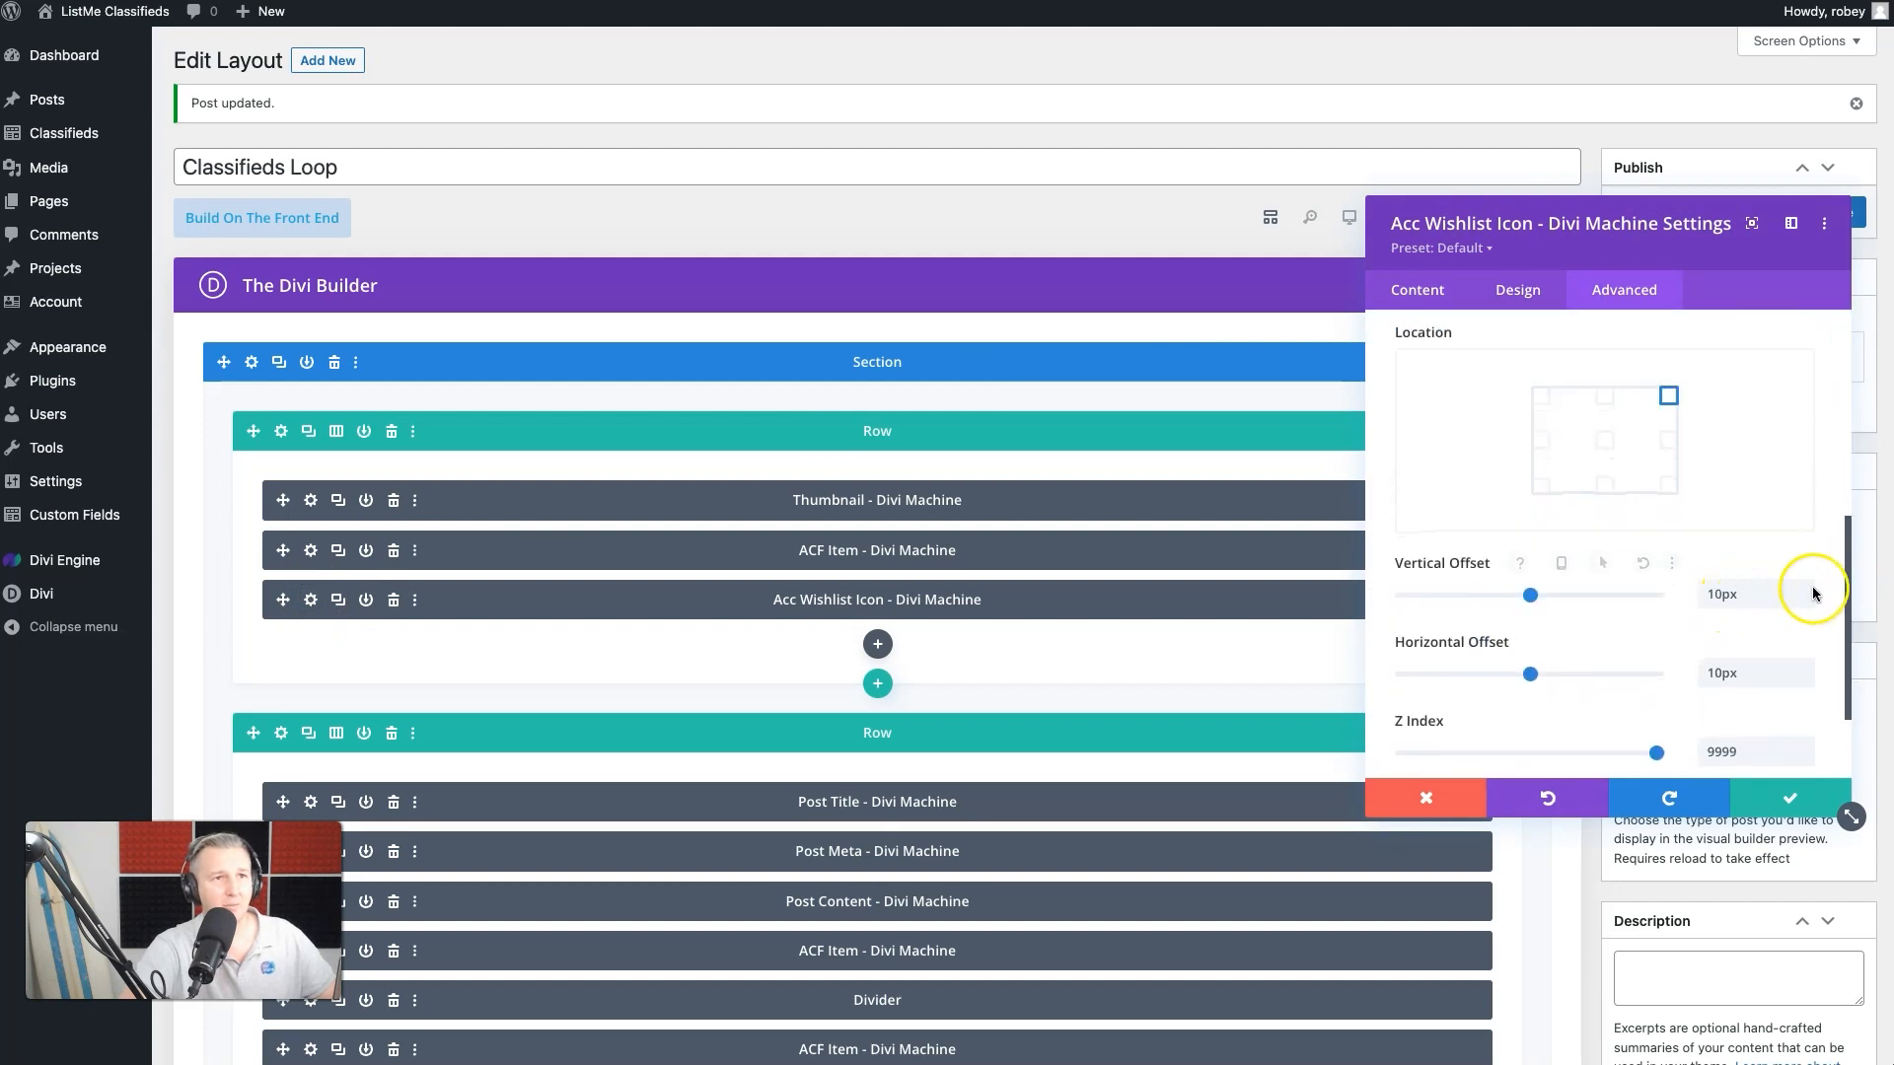
left_click(1808, 669)
left_click(1807, 669)
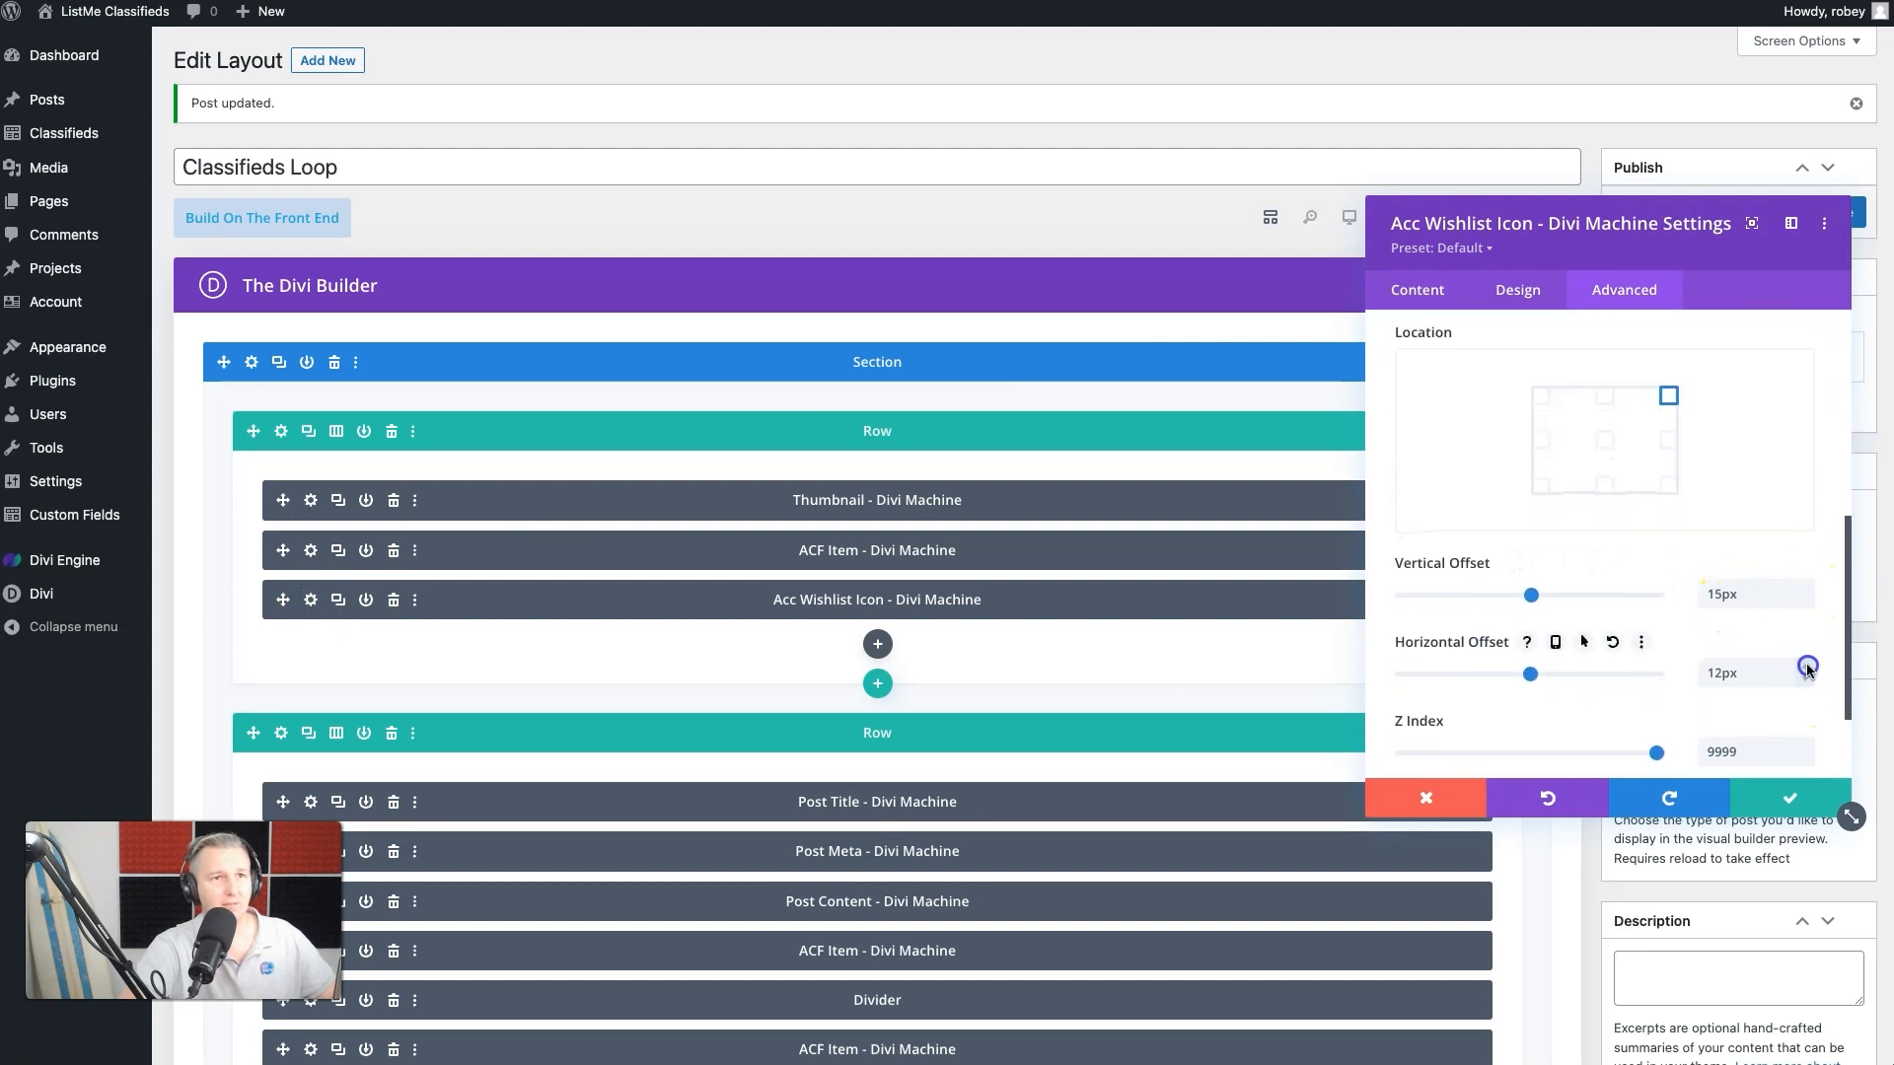
left_click(1789, 797)
left_click(1827, 212)
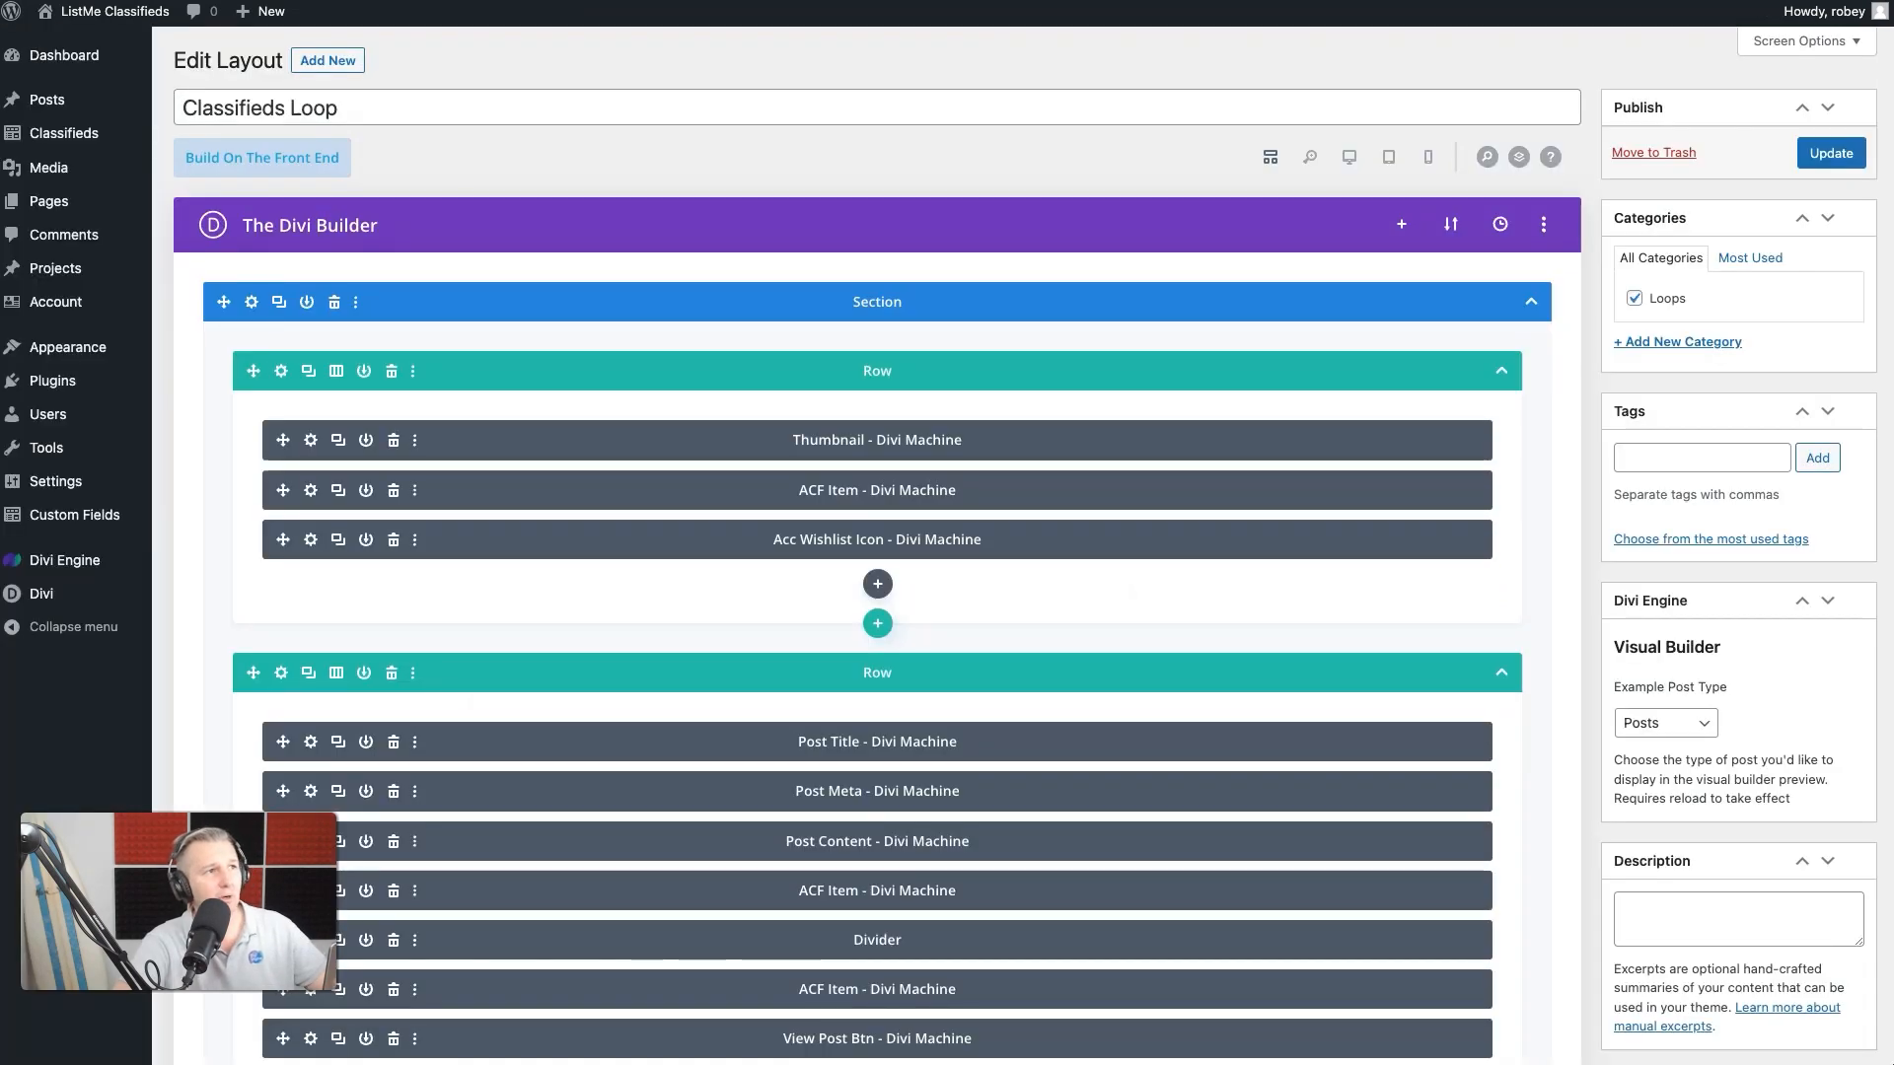
- Add "filter: drop-shadow(0 0 0.2px rgba(0, 0, 0, 0.4));" as the wishlist icon module's Main Element custom CSS and update the layout
left_click(312, 540)
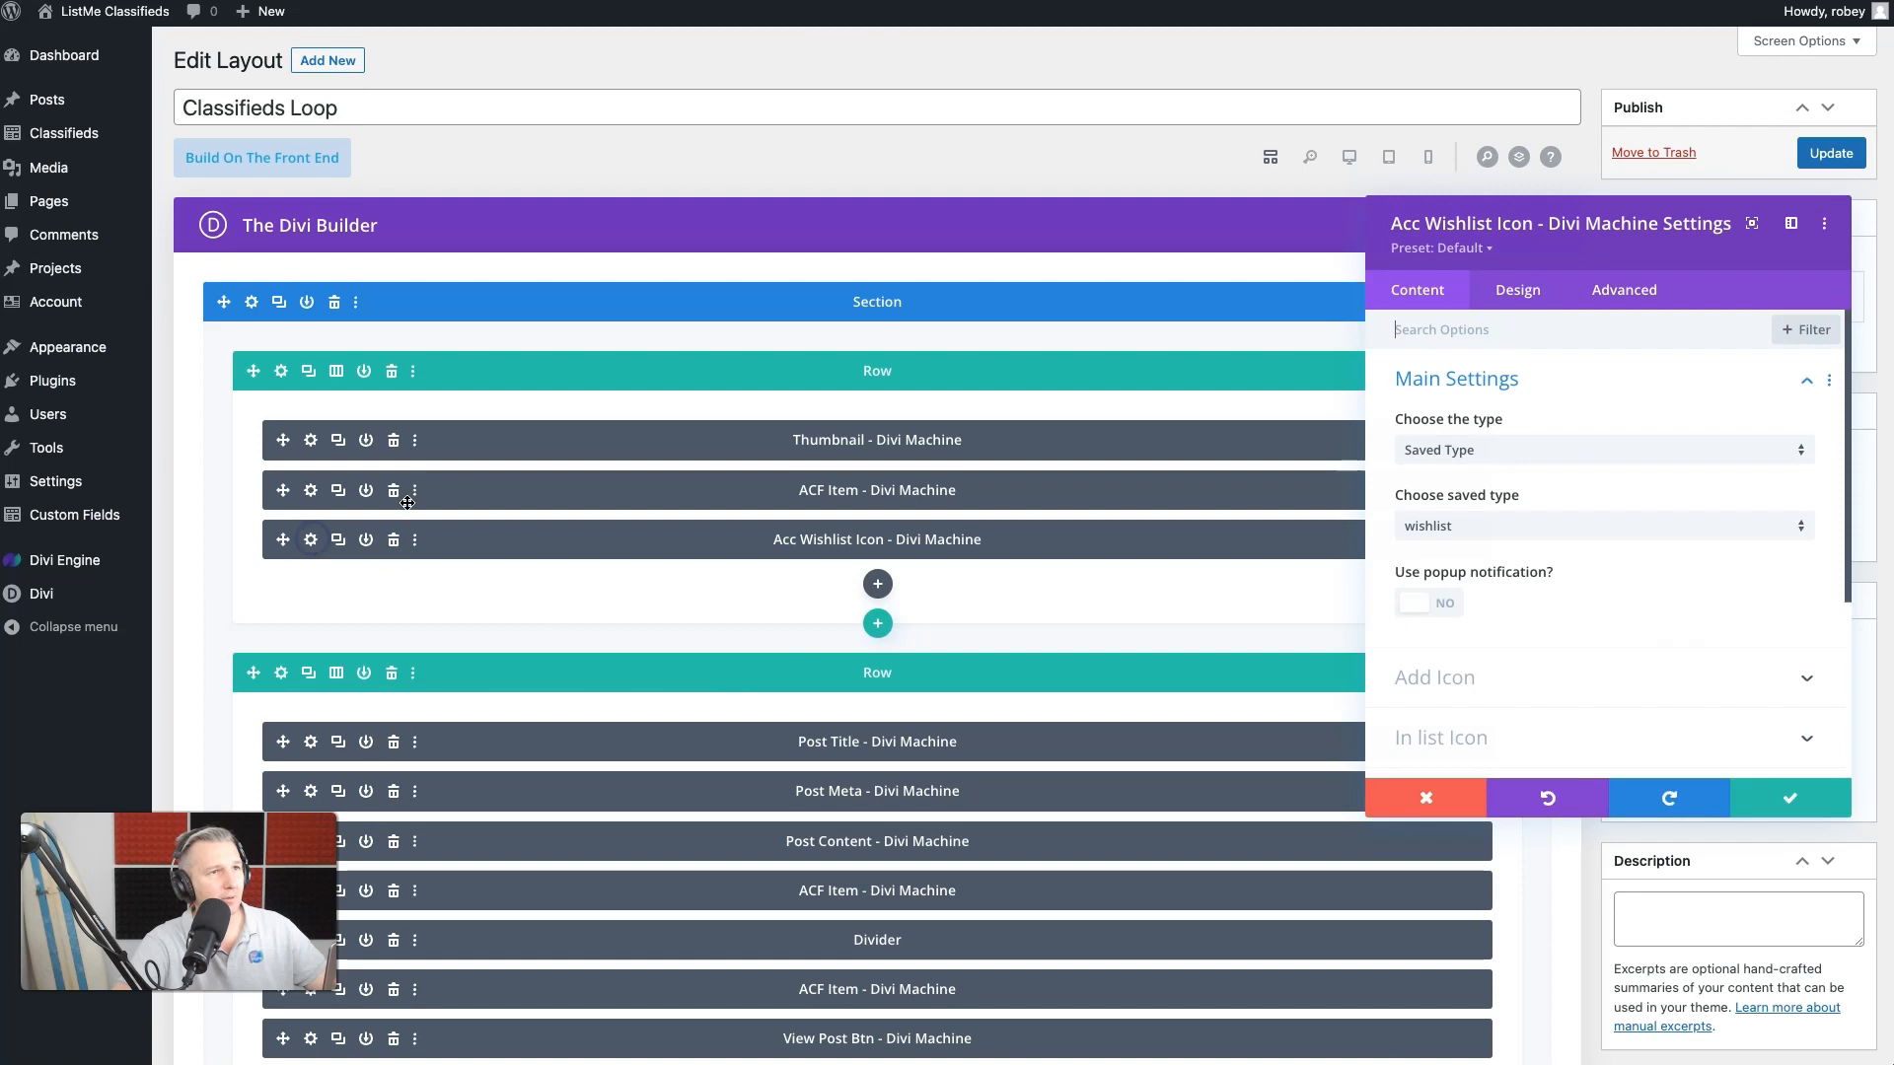
left_click(1606, 292)
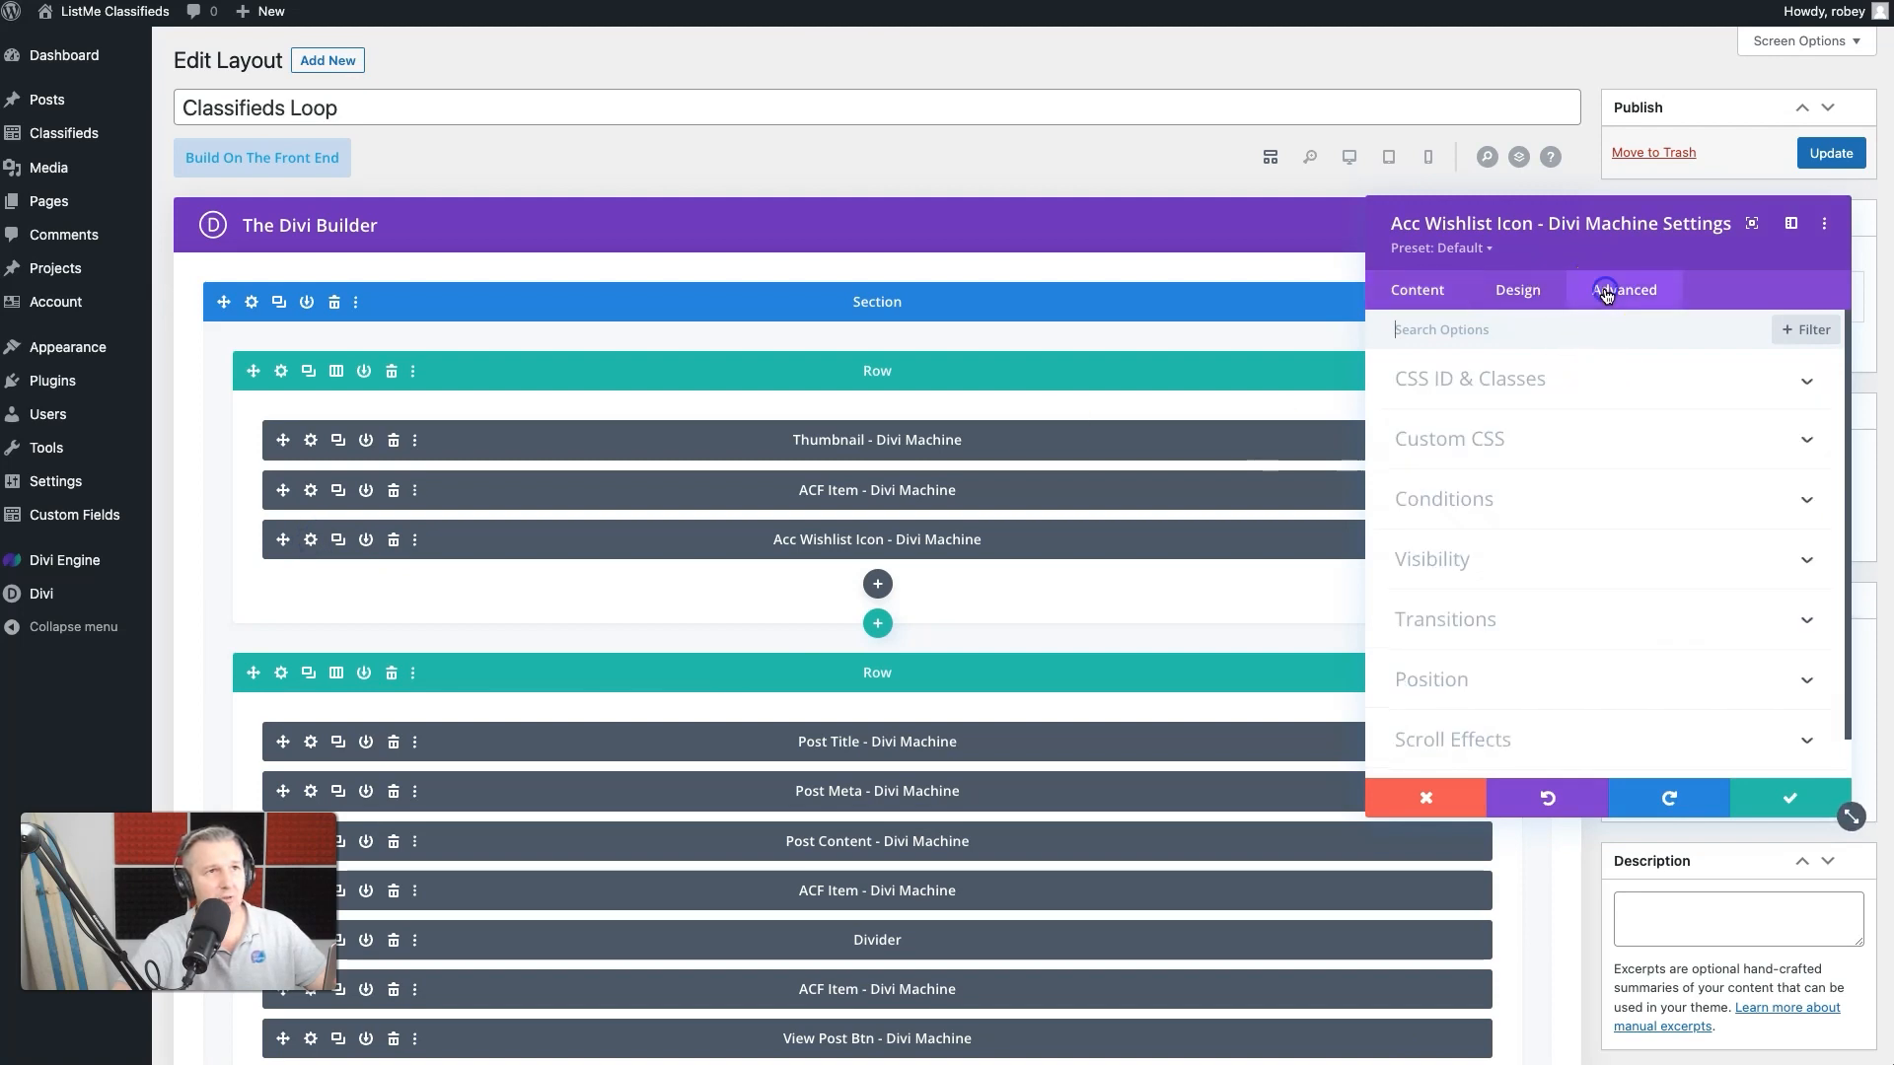
left_click(1522, 441)
left_click(1502, 645)
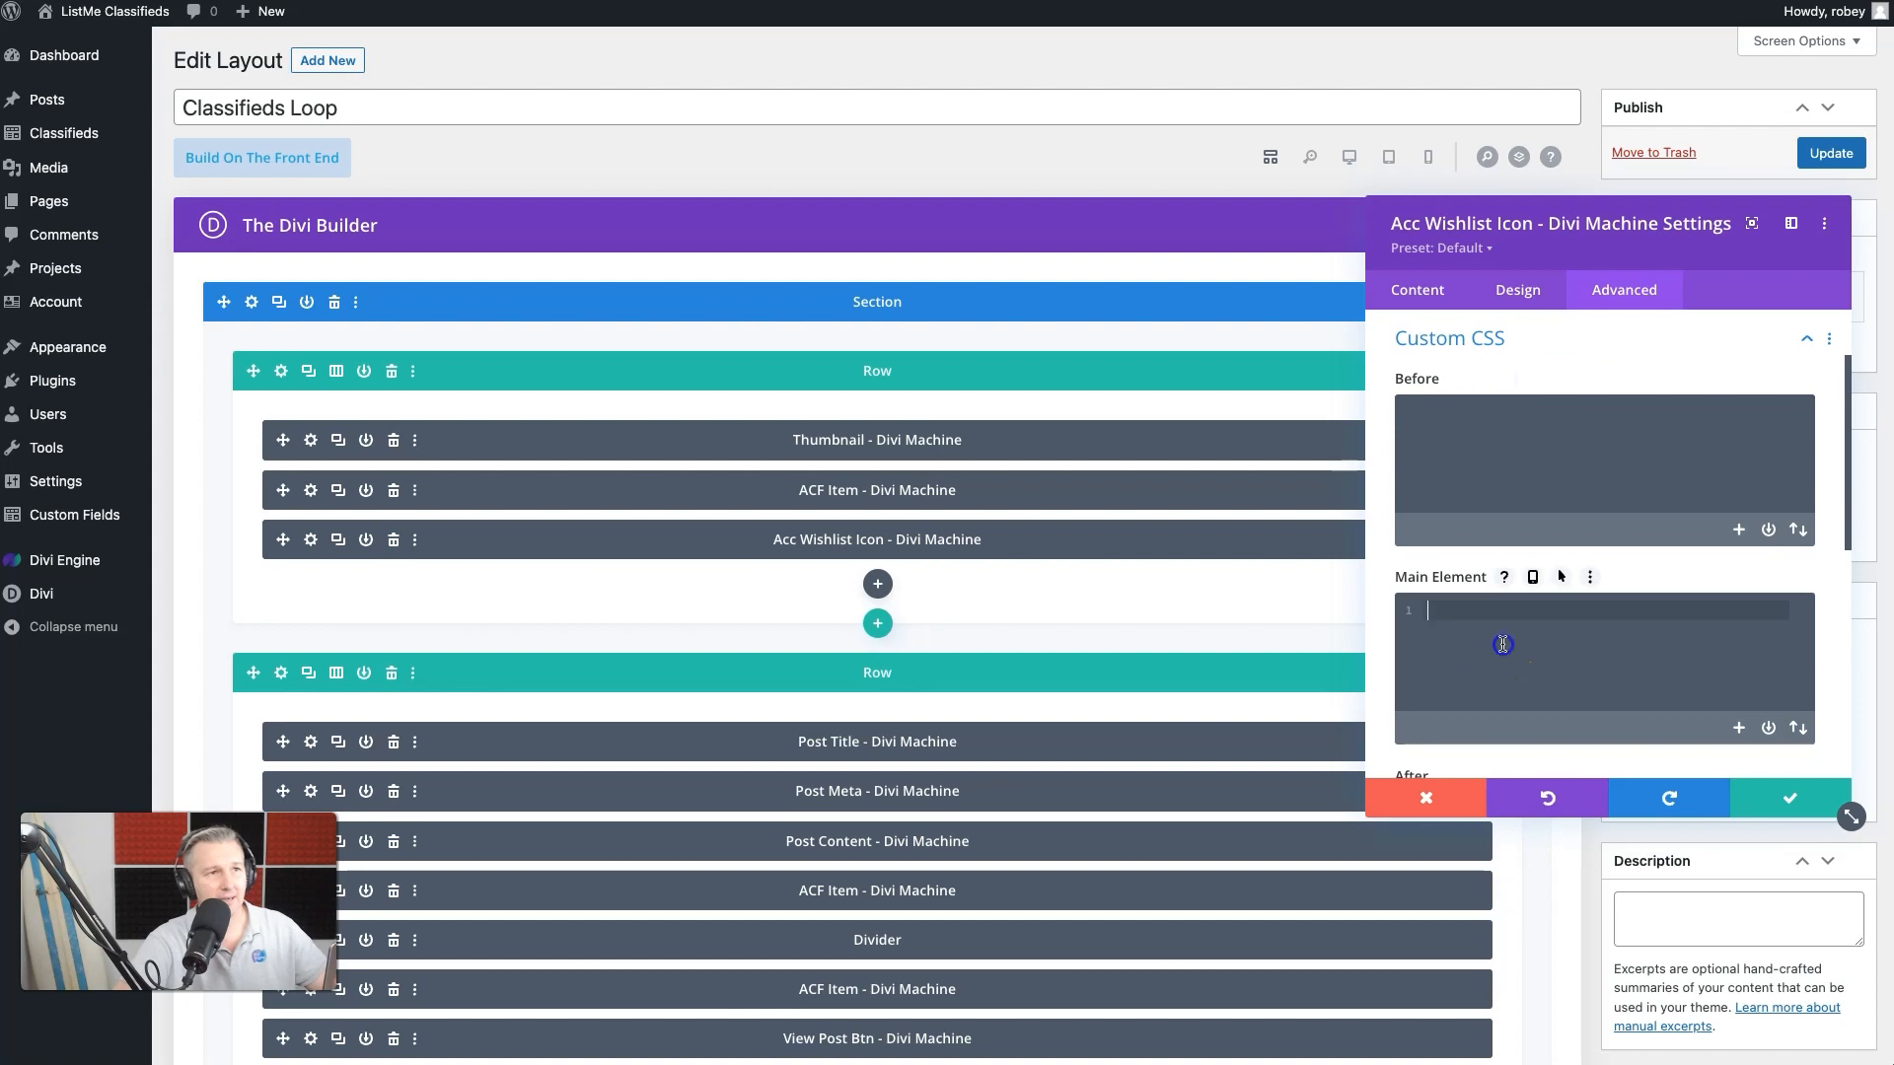
type("filter: drop-shadow(0 0 0.2px rgba(0, 0, 0, 0.4));")
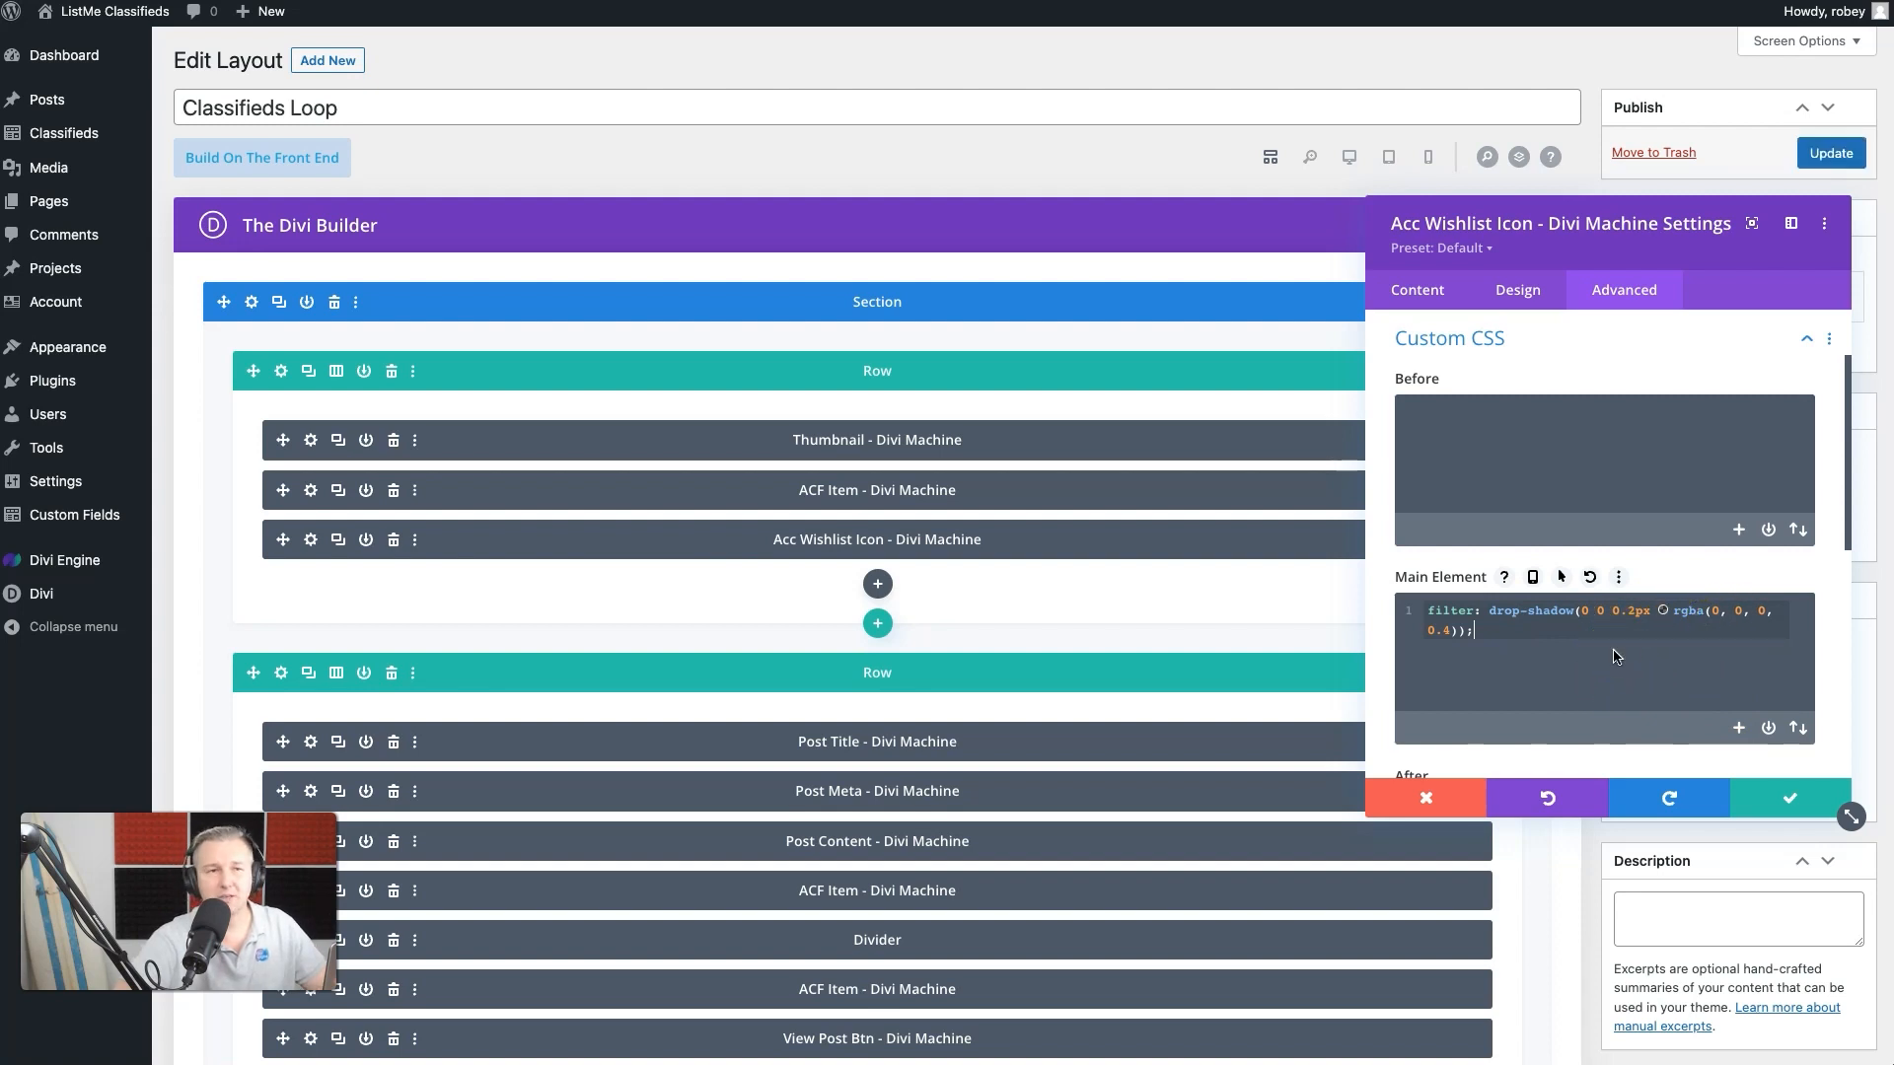
left_click(1748, 795)
left_click(1797, 156)
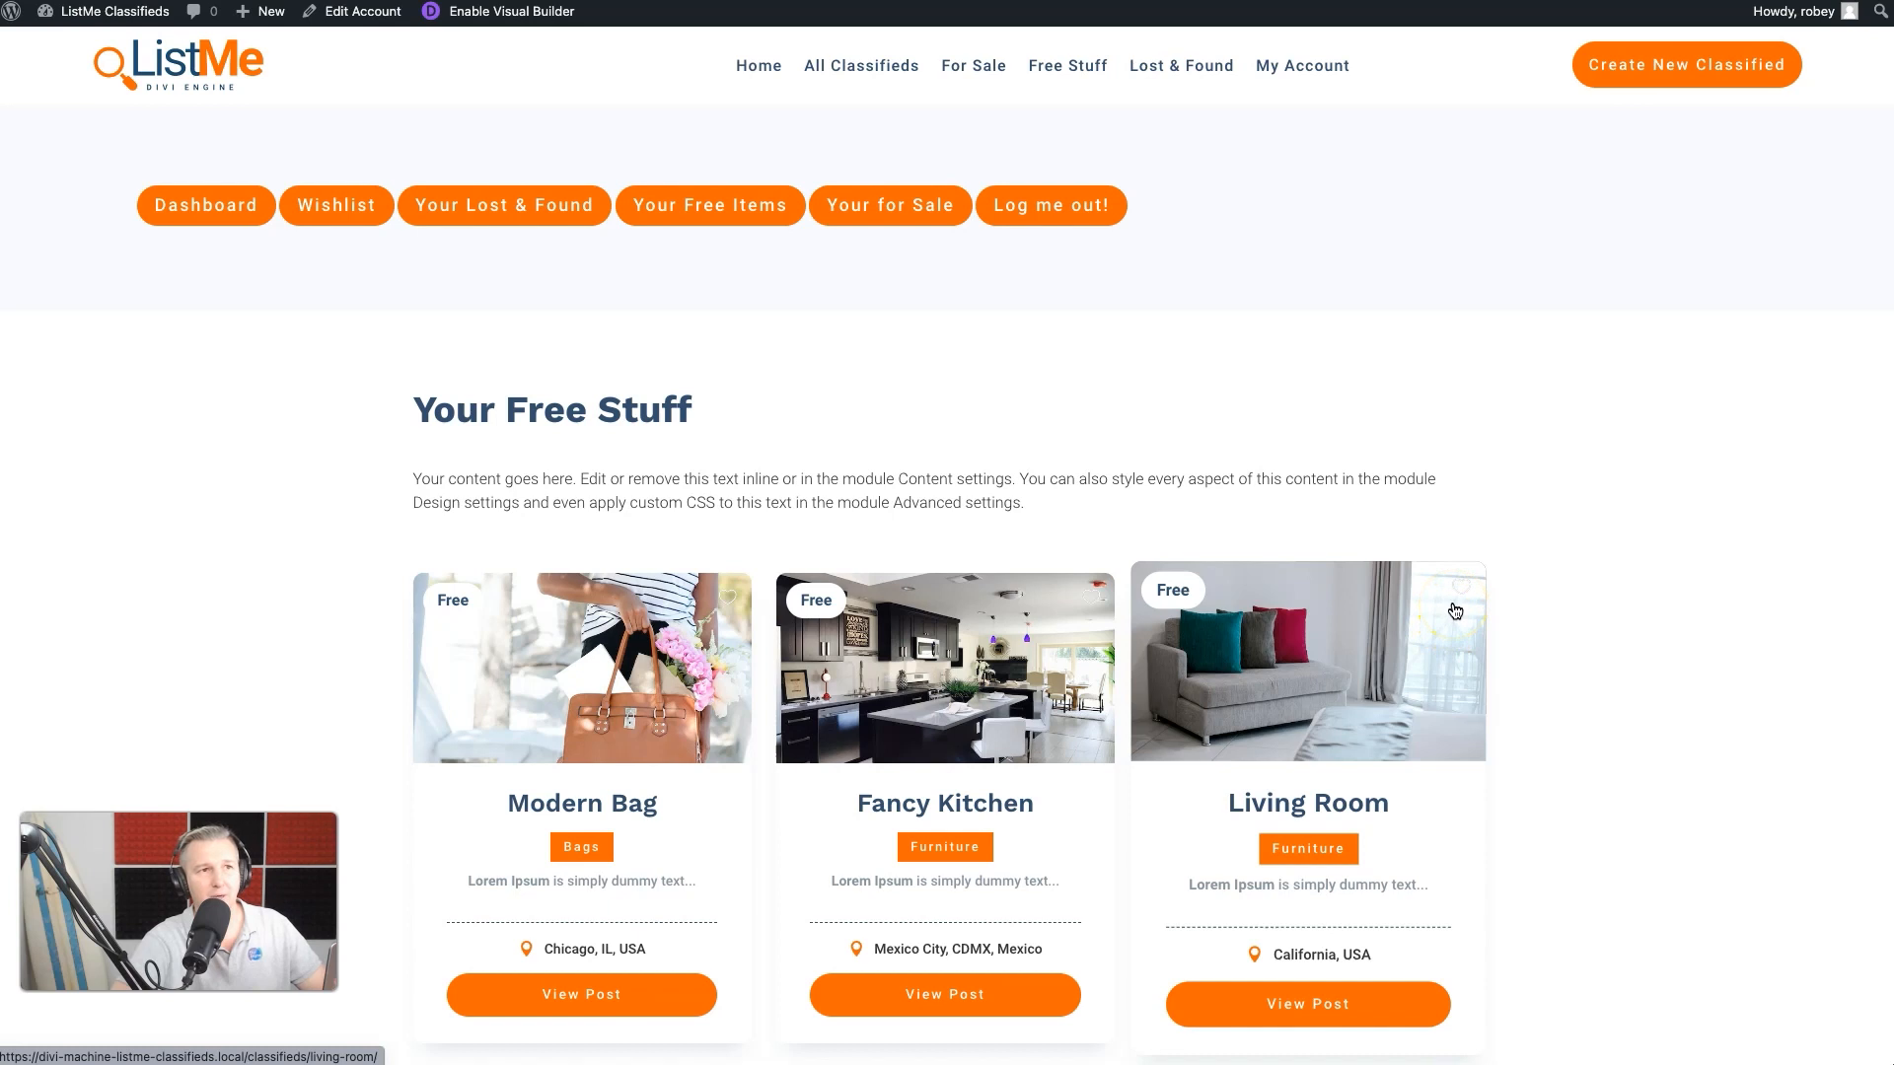
- Change the drop-shadow blur in the wishlist icon's Main Element CSS to 1px and update the layout
left_click(1460, 587)
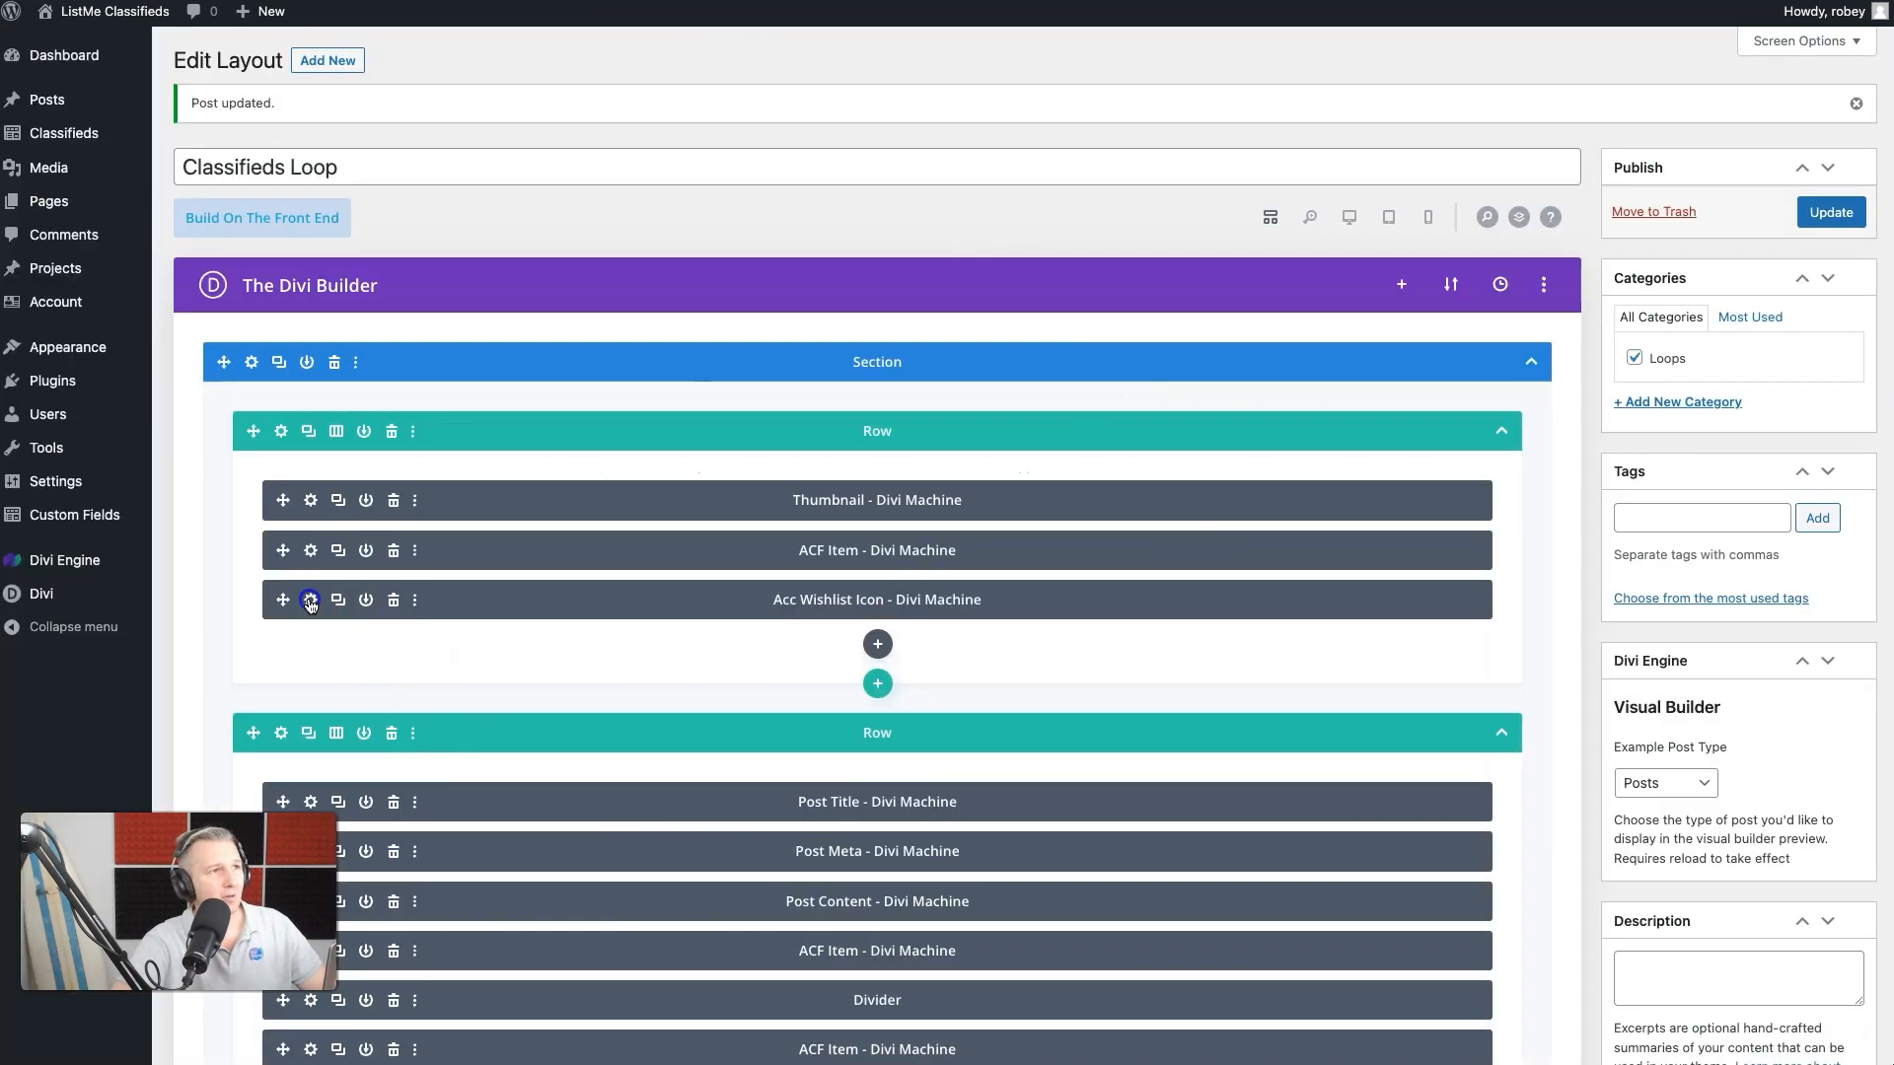
left_click(1624, 290)
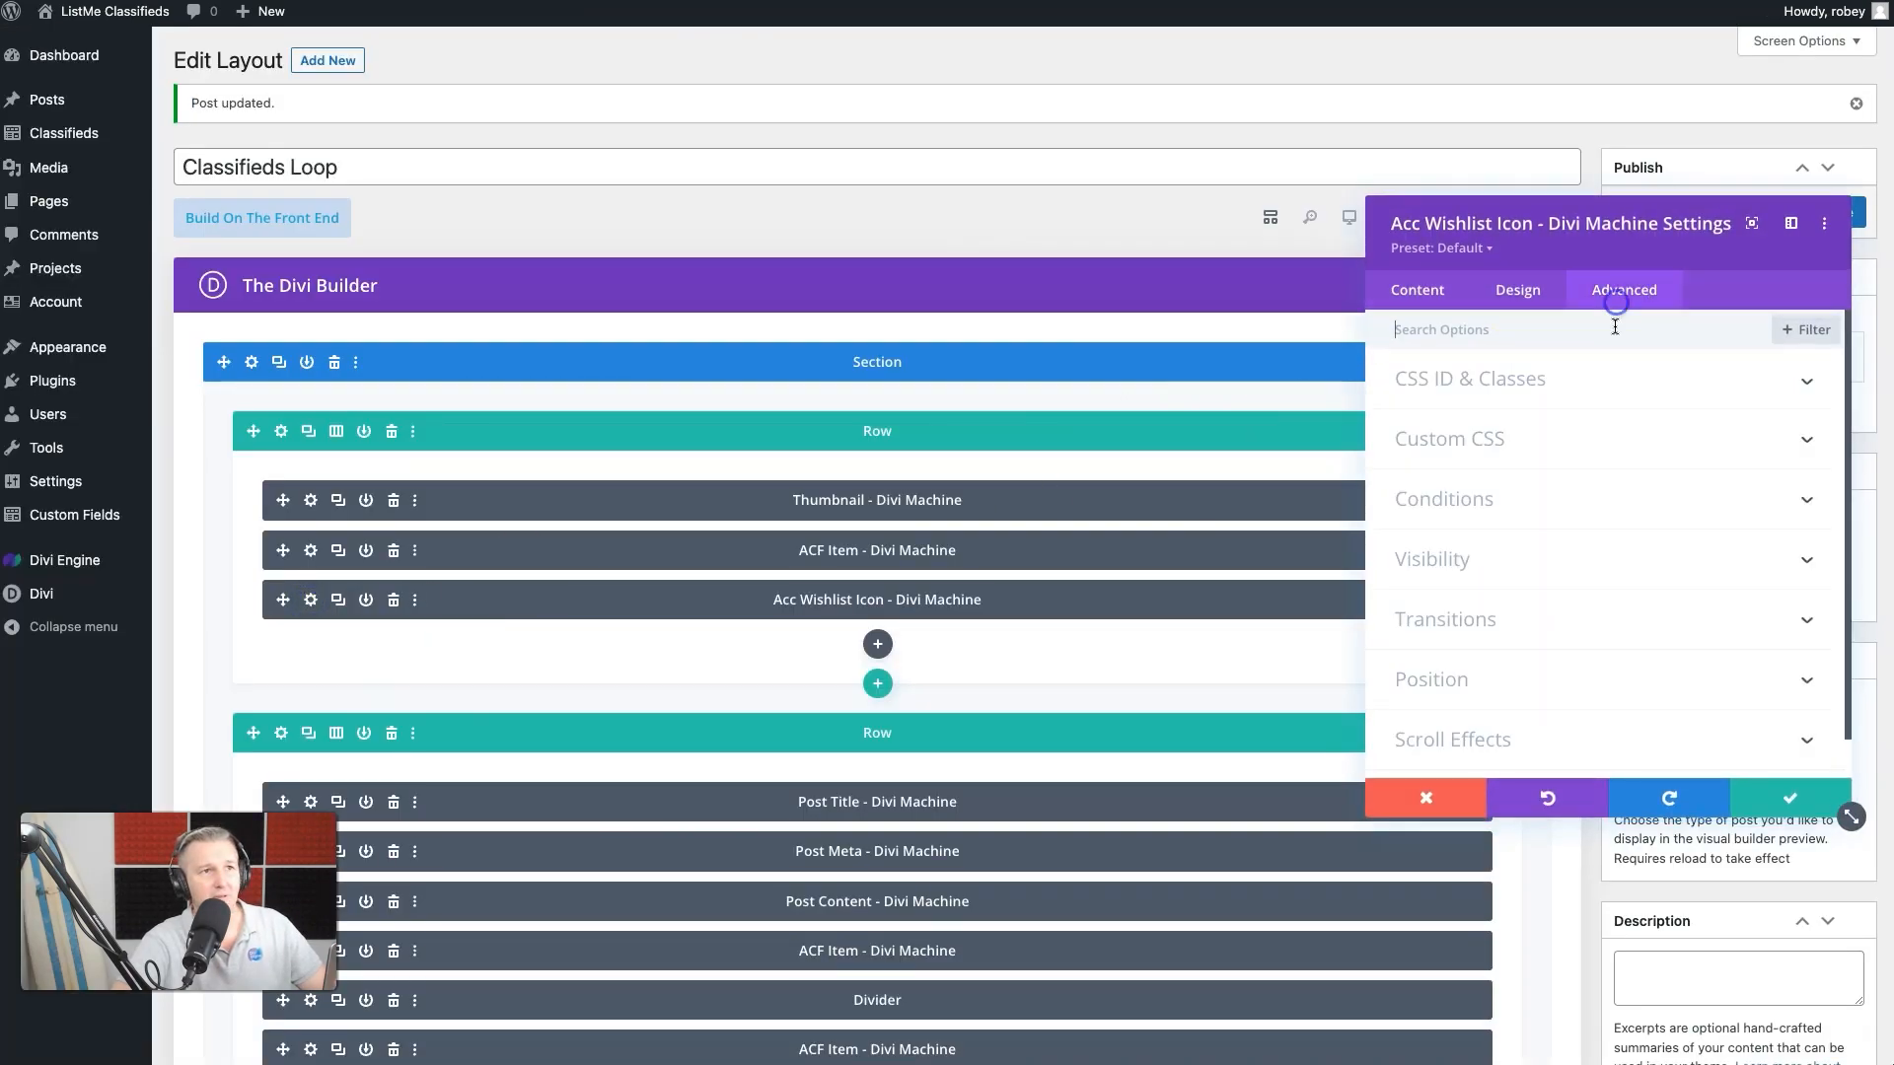
left_click(1514, 448)
left_click(1630, 611)
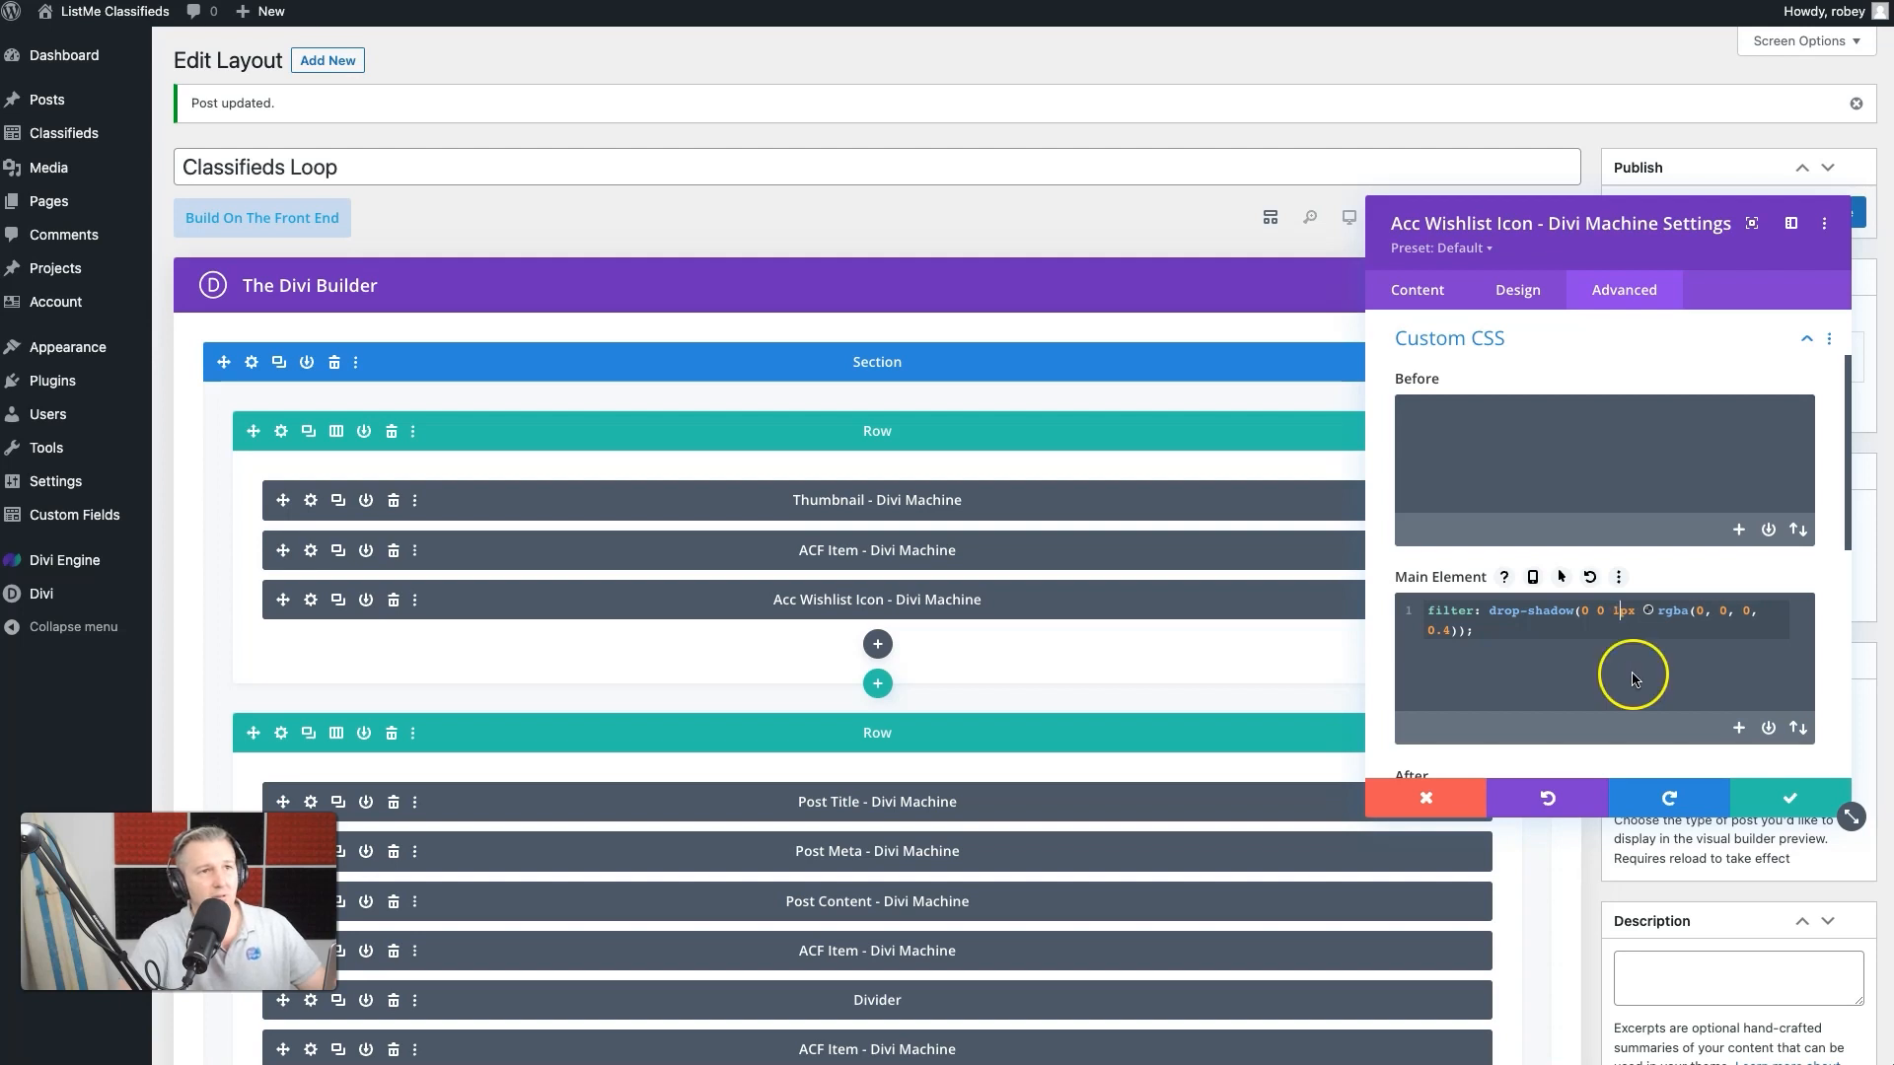
left_click(1791, 797)
left_click(1830, 211)
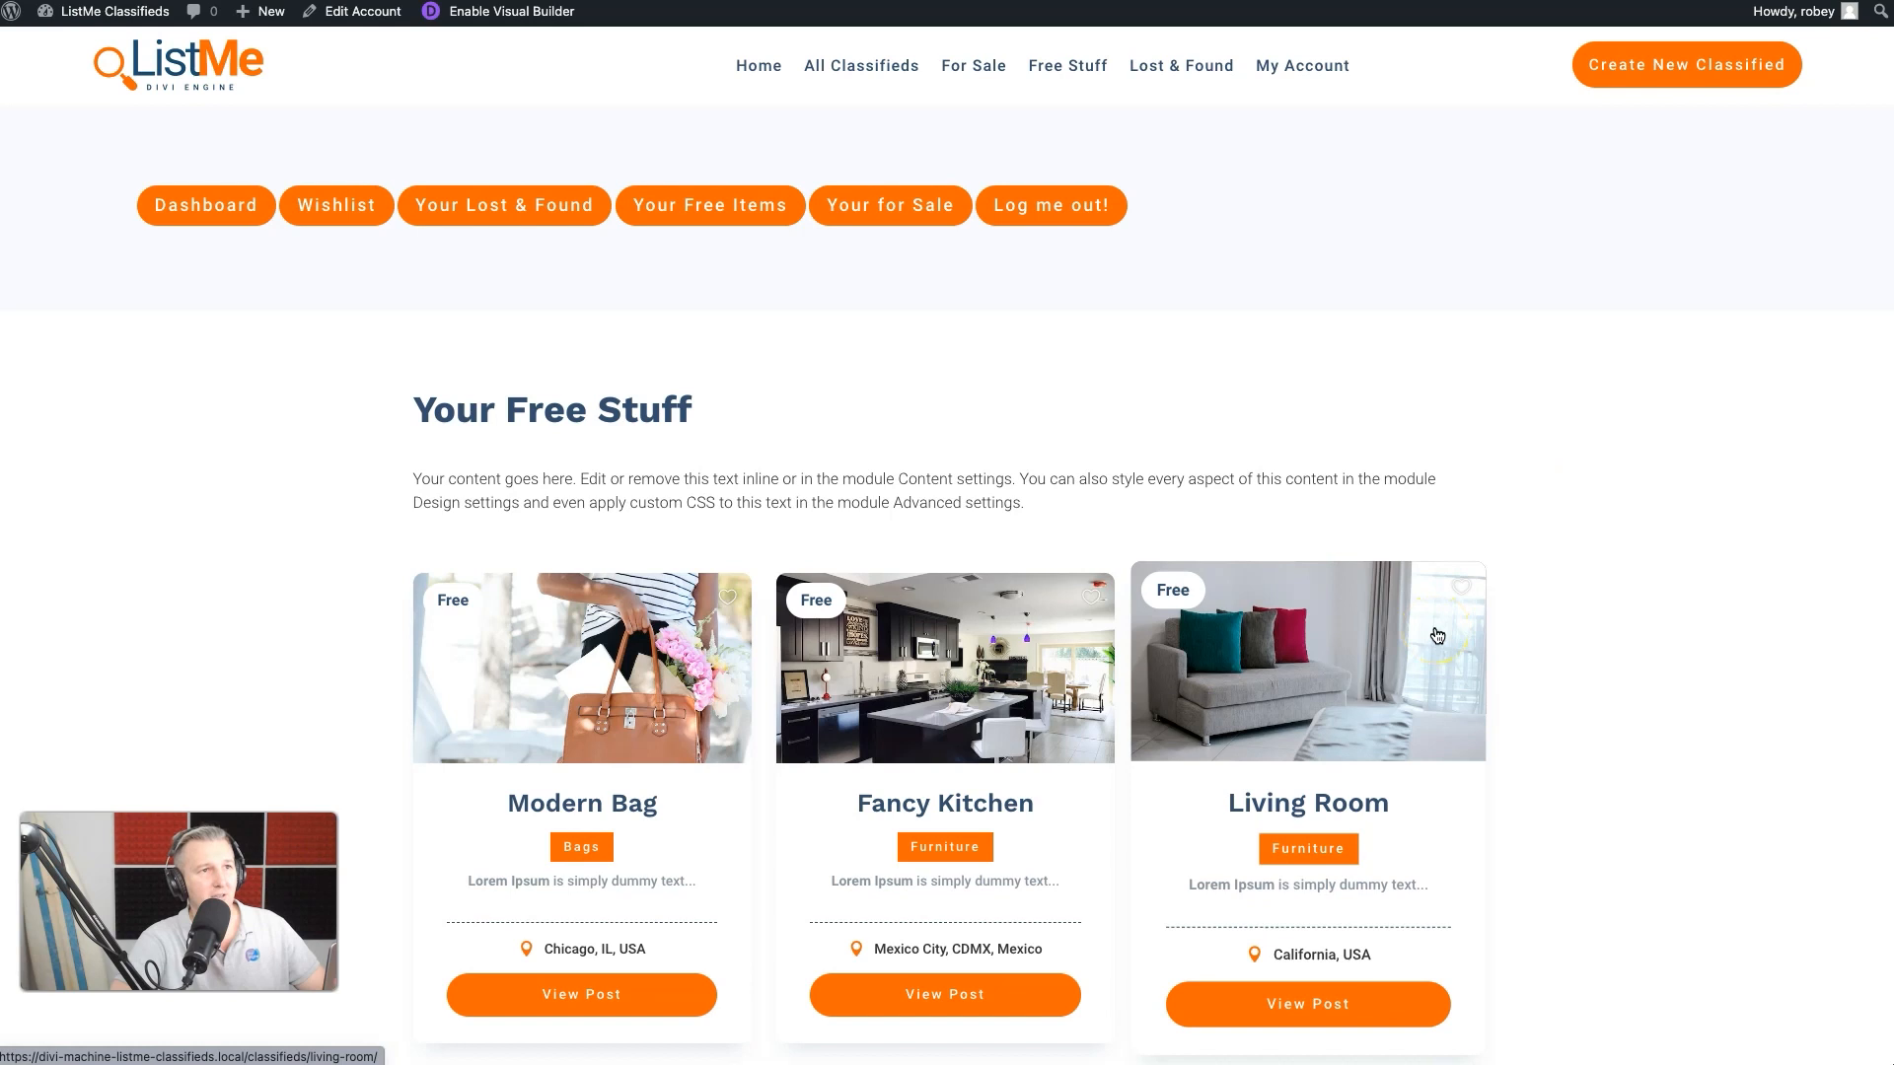
- Test toggling the wishlist heart on the Living Room listing on the Your Free Stuff account page
left_click(1460, 588)
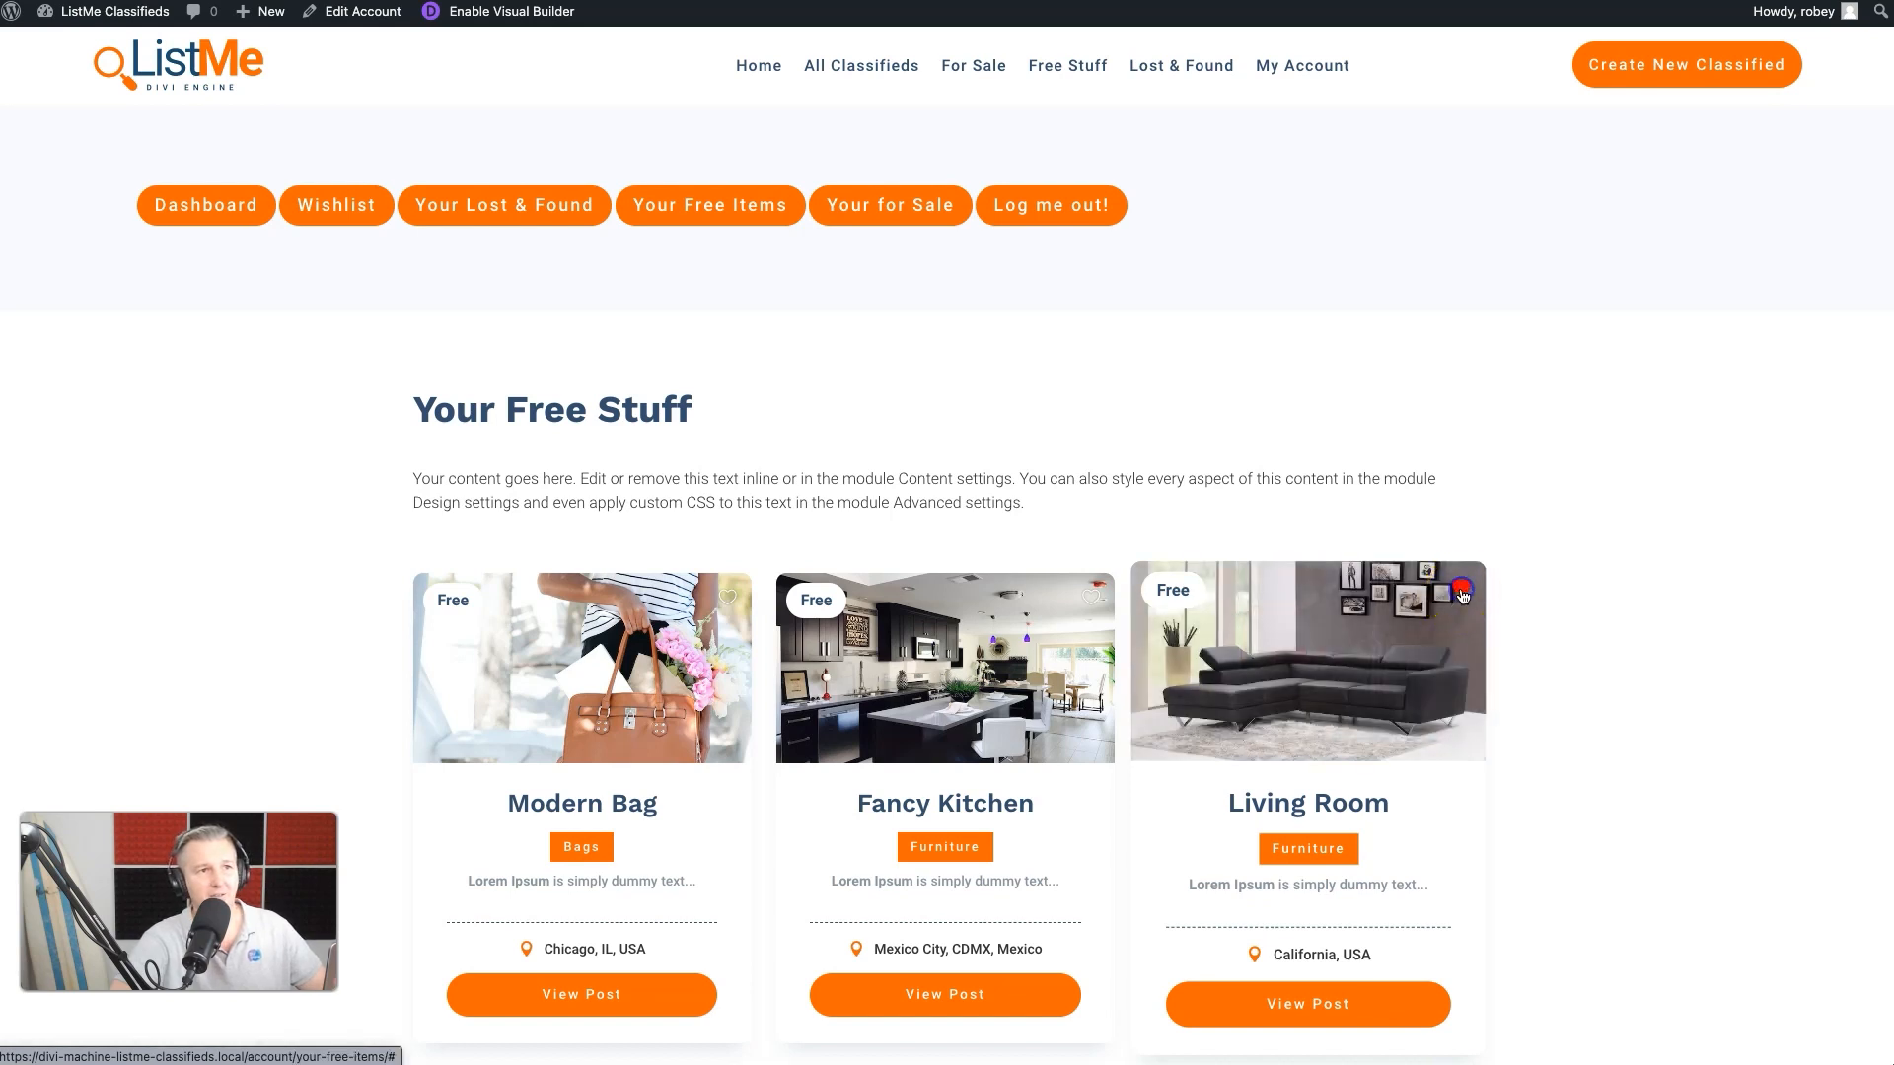
left_click(1461, 588)
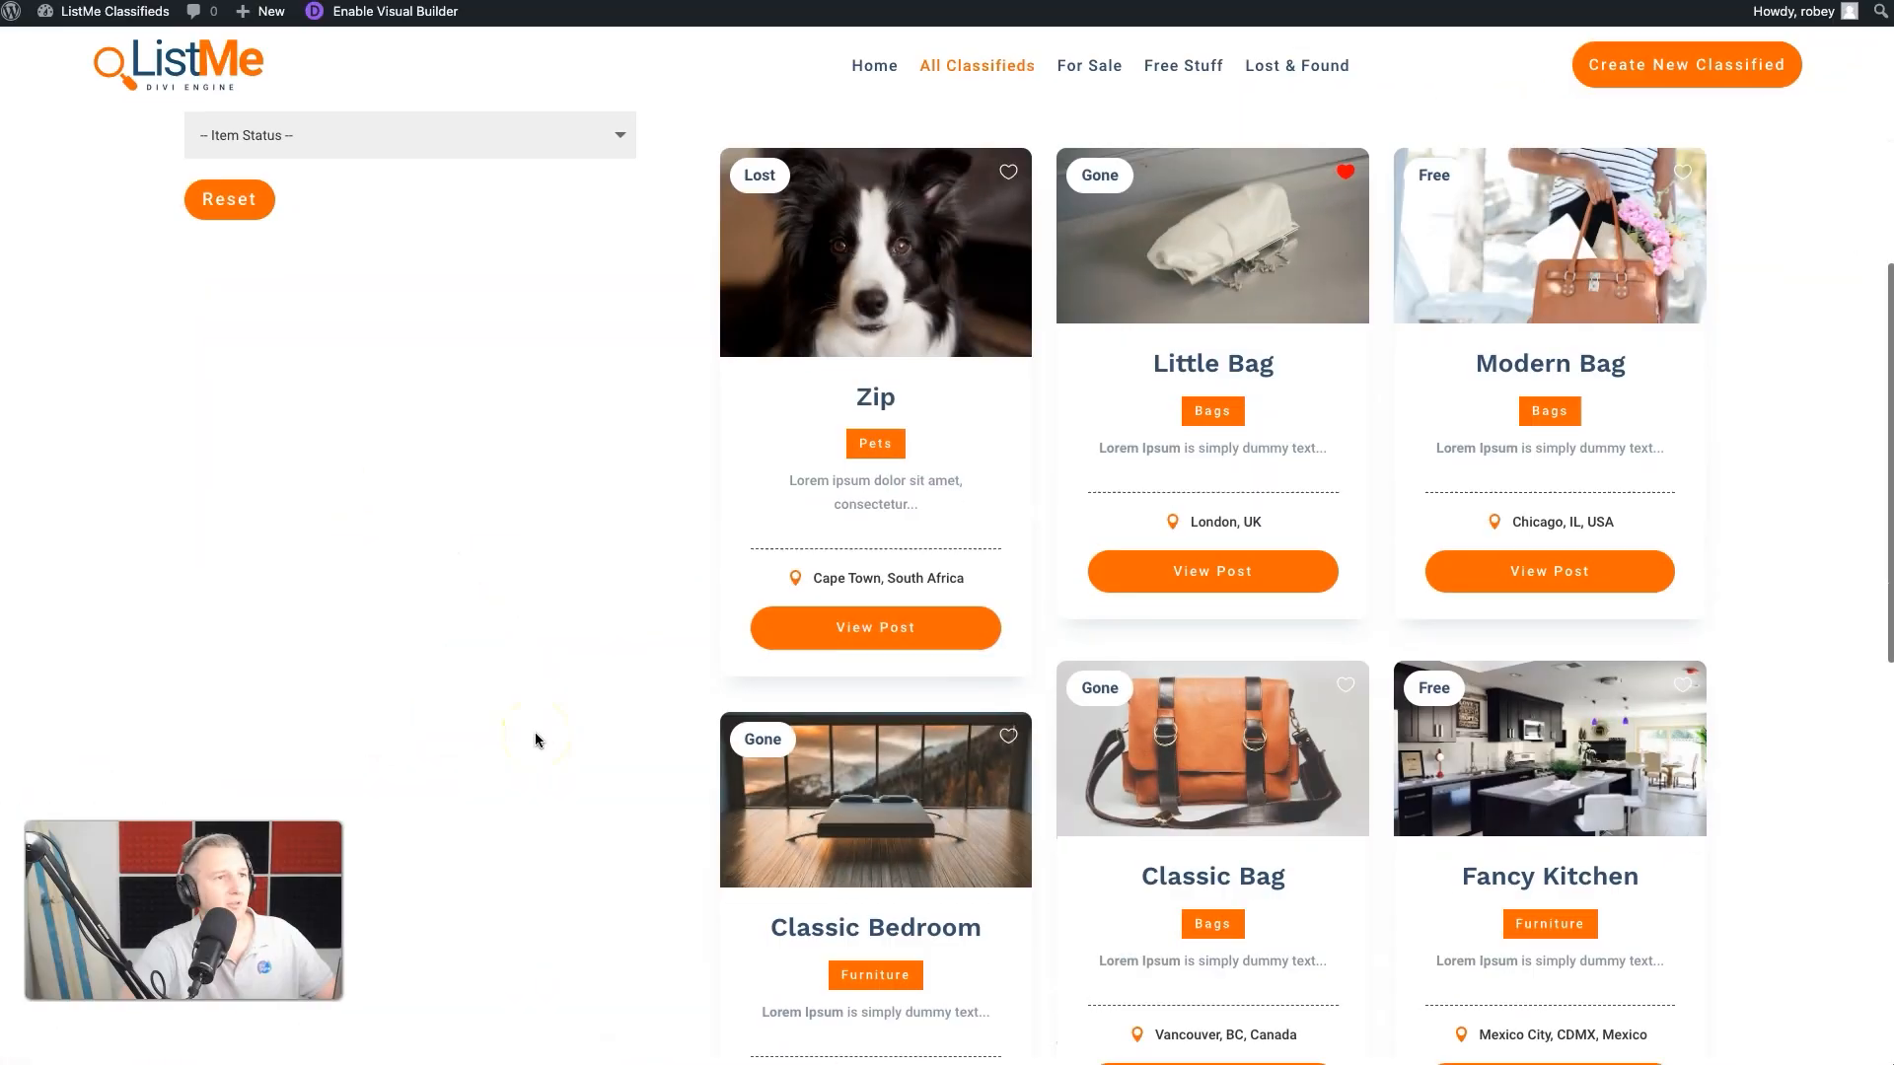
scroll(534, 740, "up", 3)
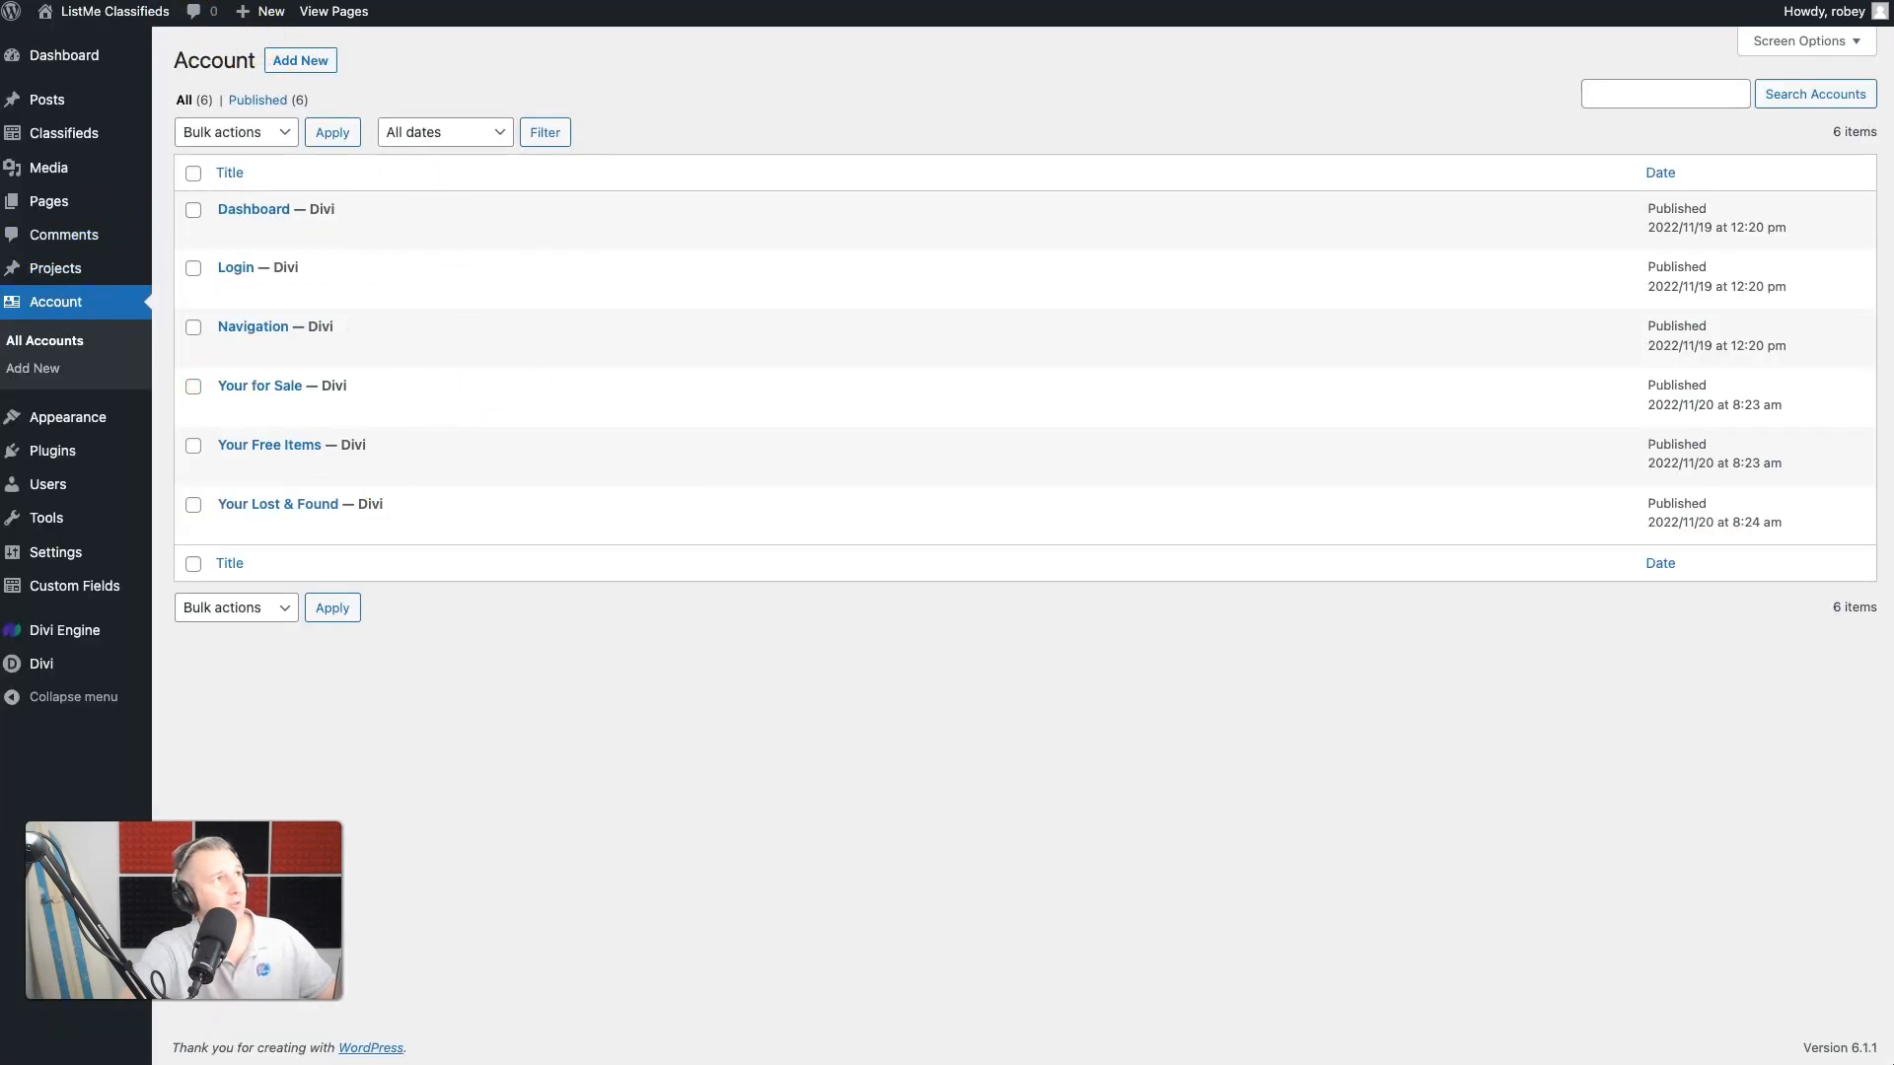
- Reload the account list and open the Wishlist account page for editing with the Divi Builder
key("super+r")
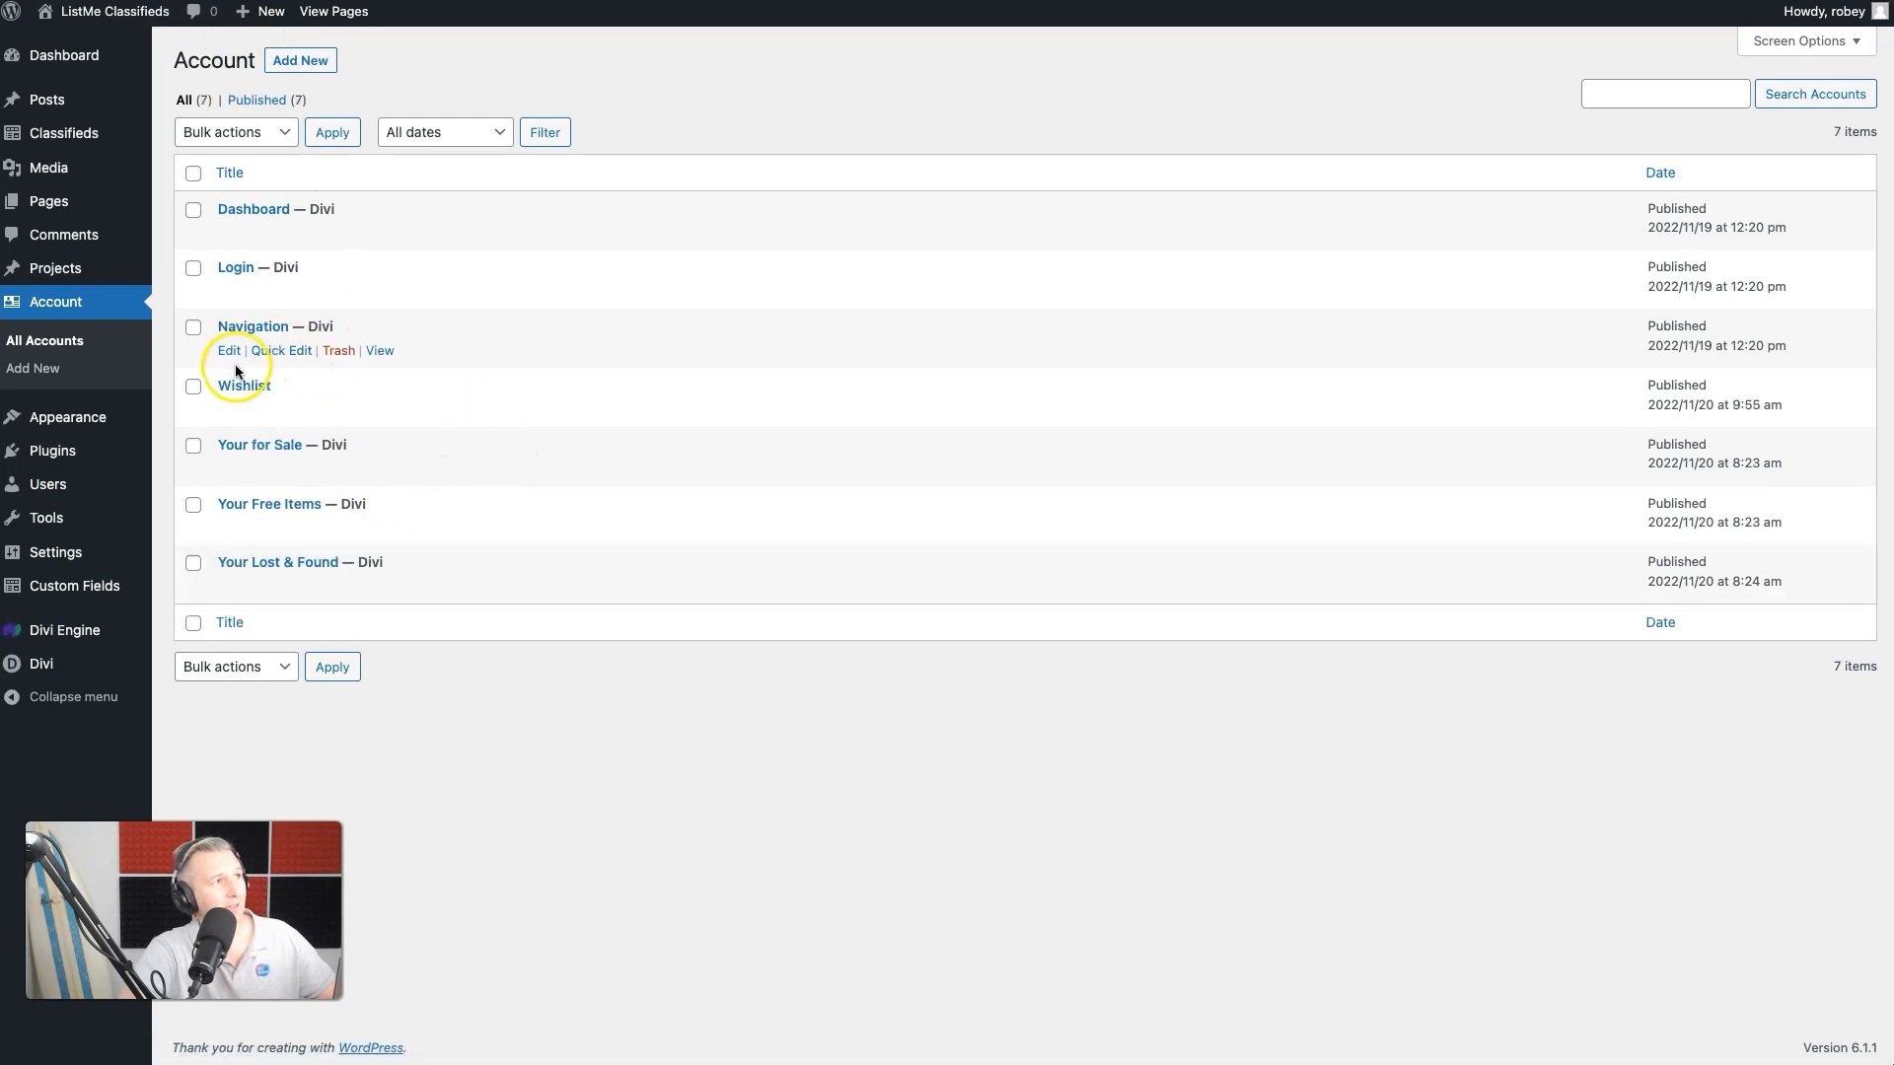
left_click(228, 410)
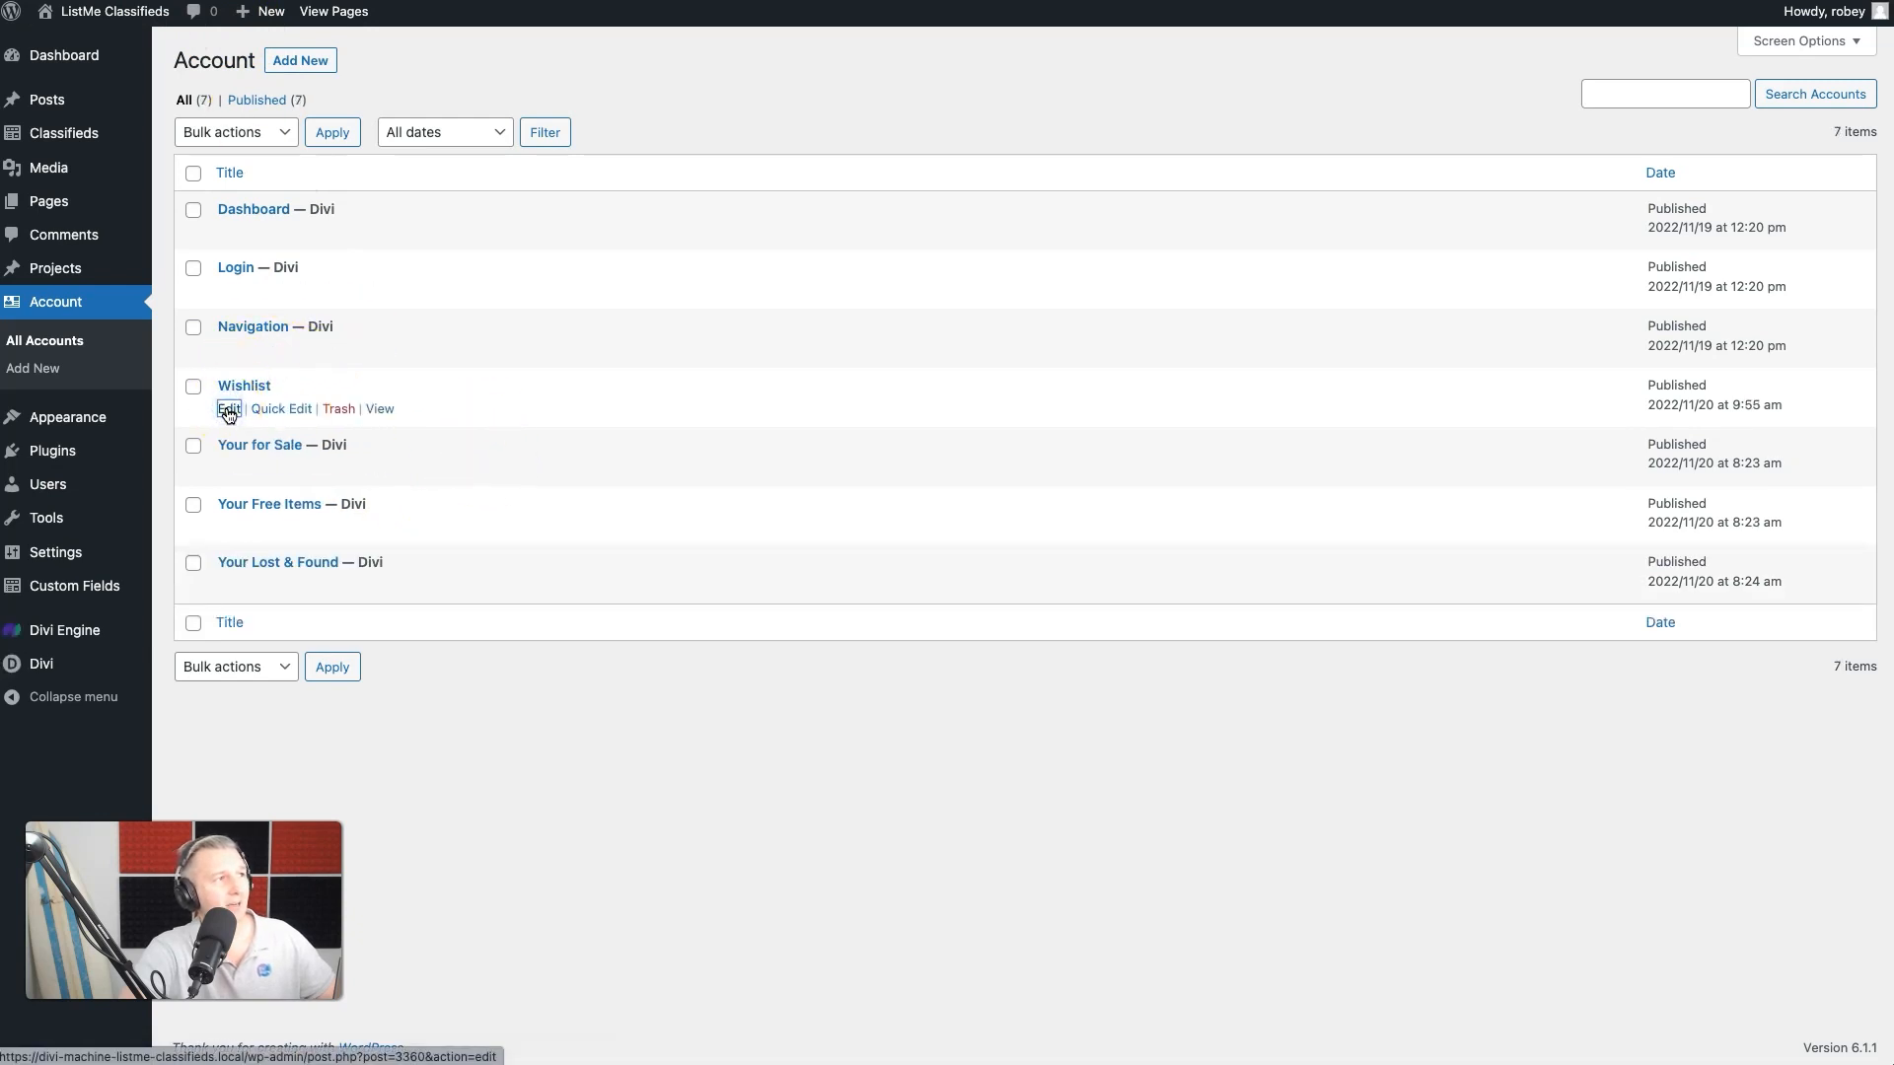
left_click(296, 192)
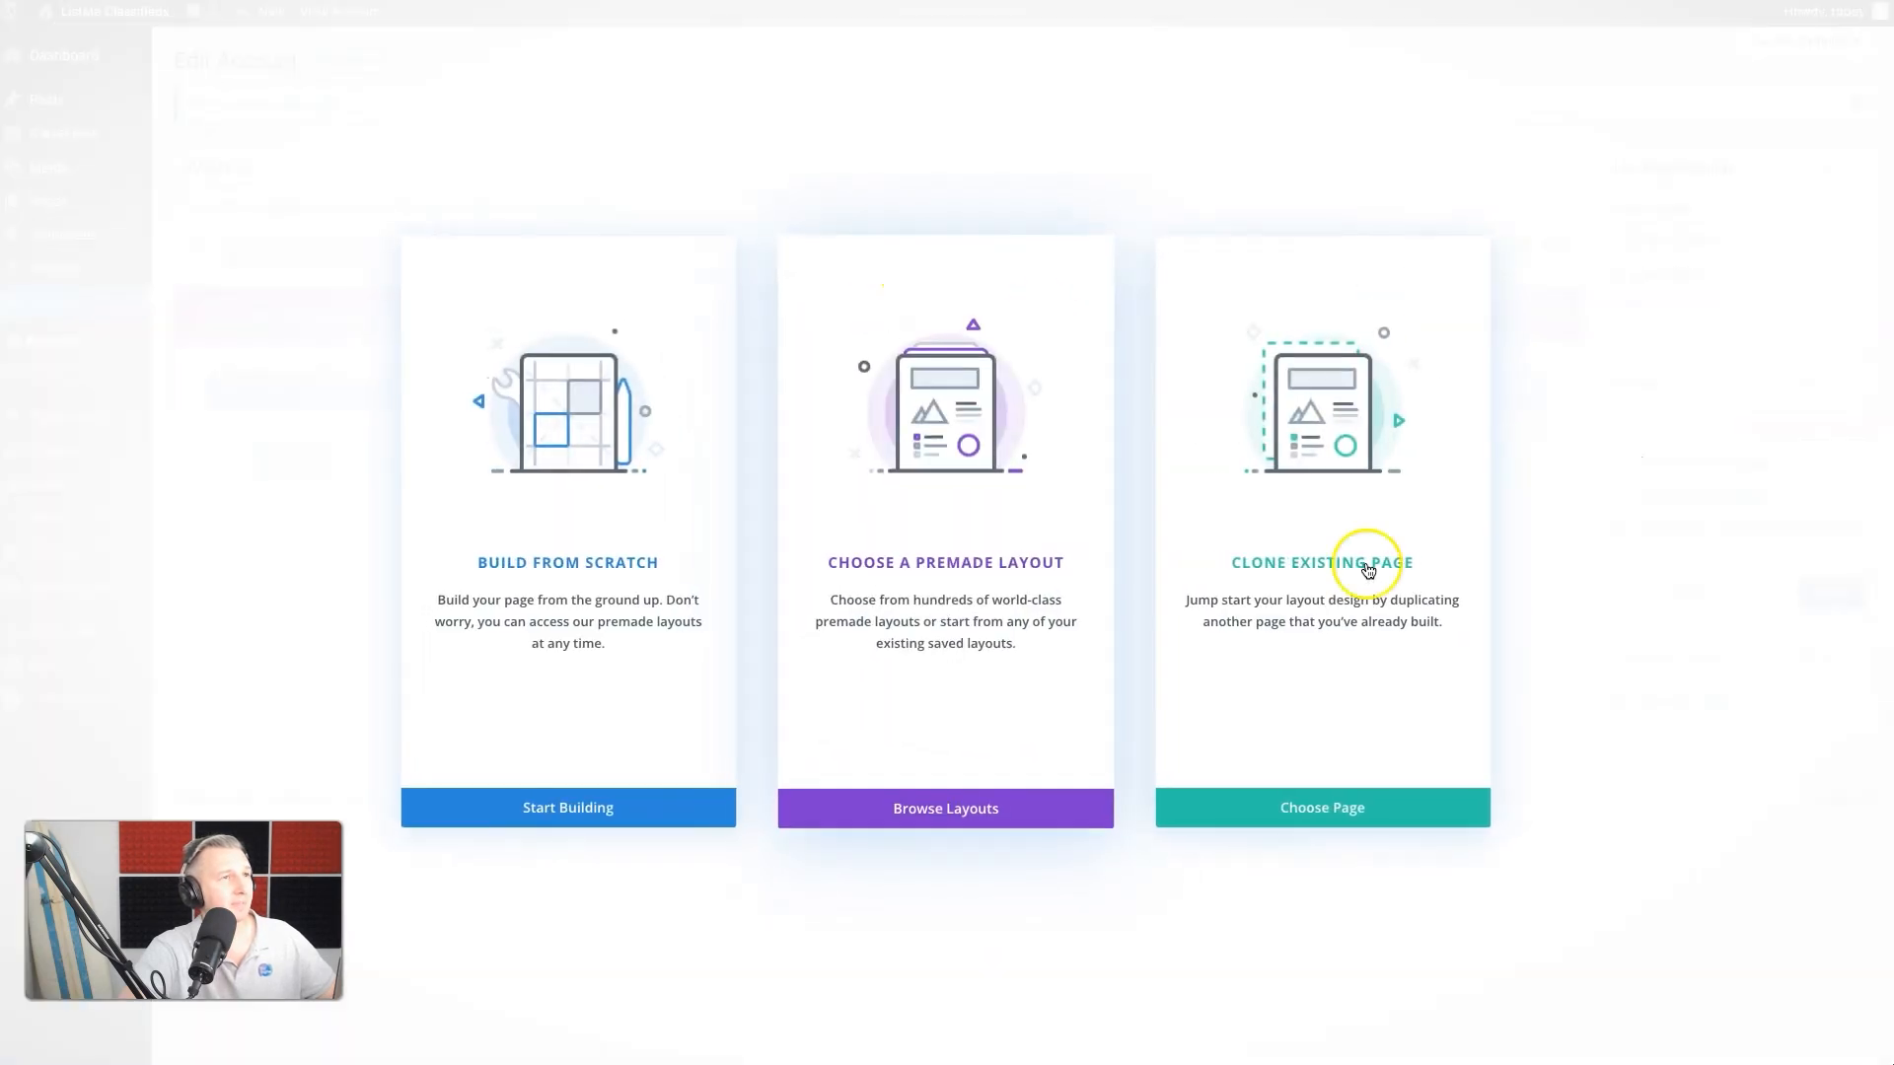
- Clone the existing Your Lost & Found page layout into the Wishlist page and delete the second row
left_click(1289, 807)
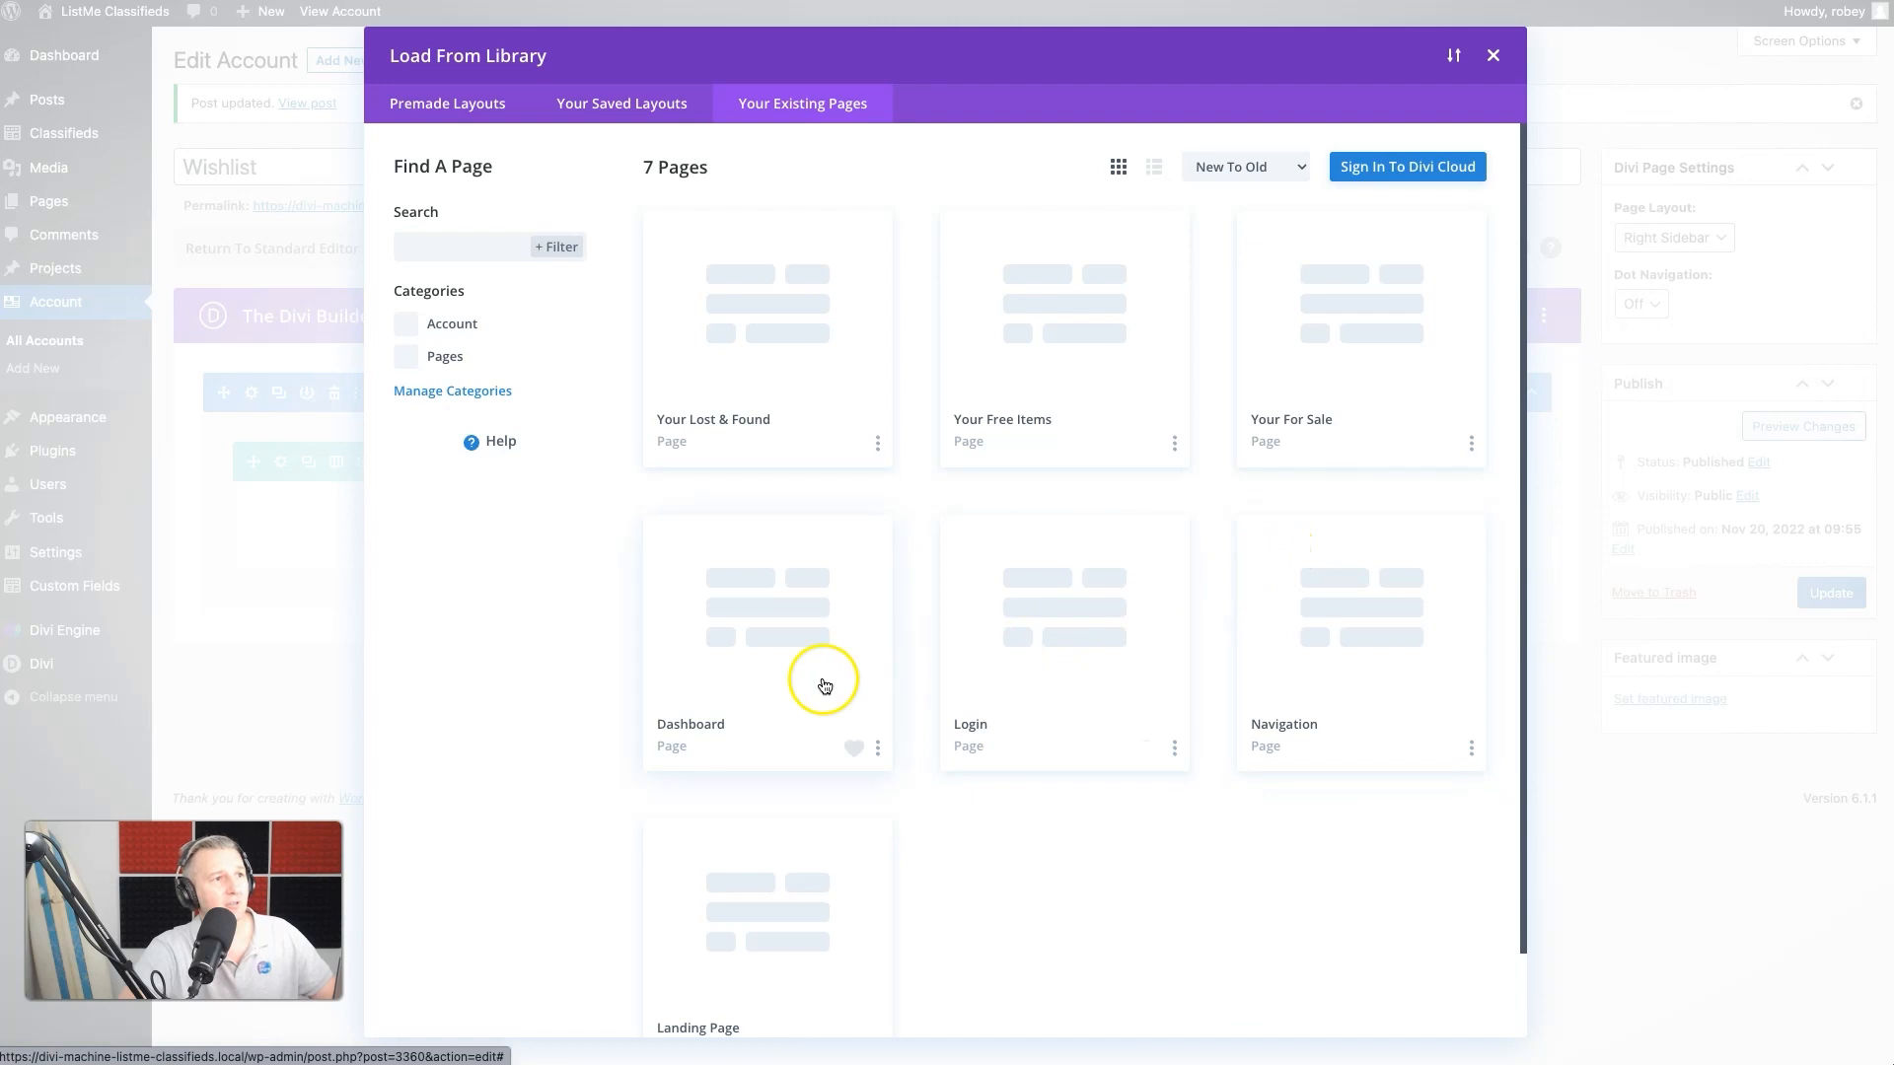
left_click(789, 334)
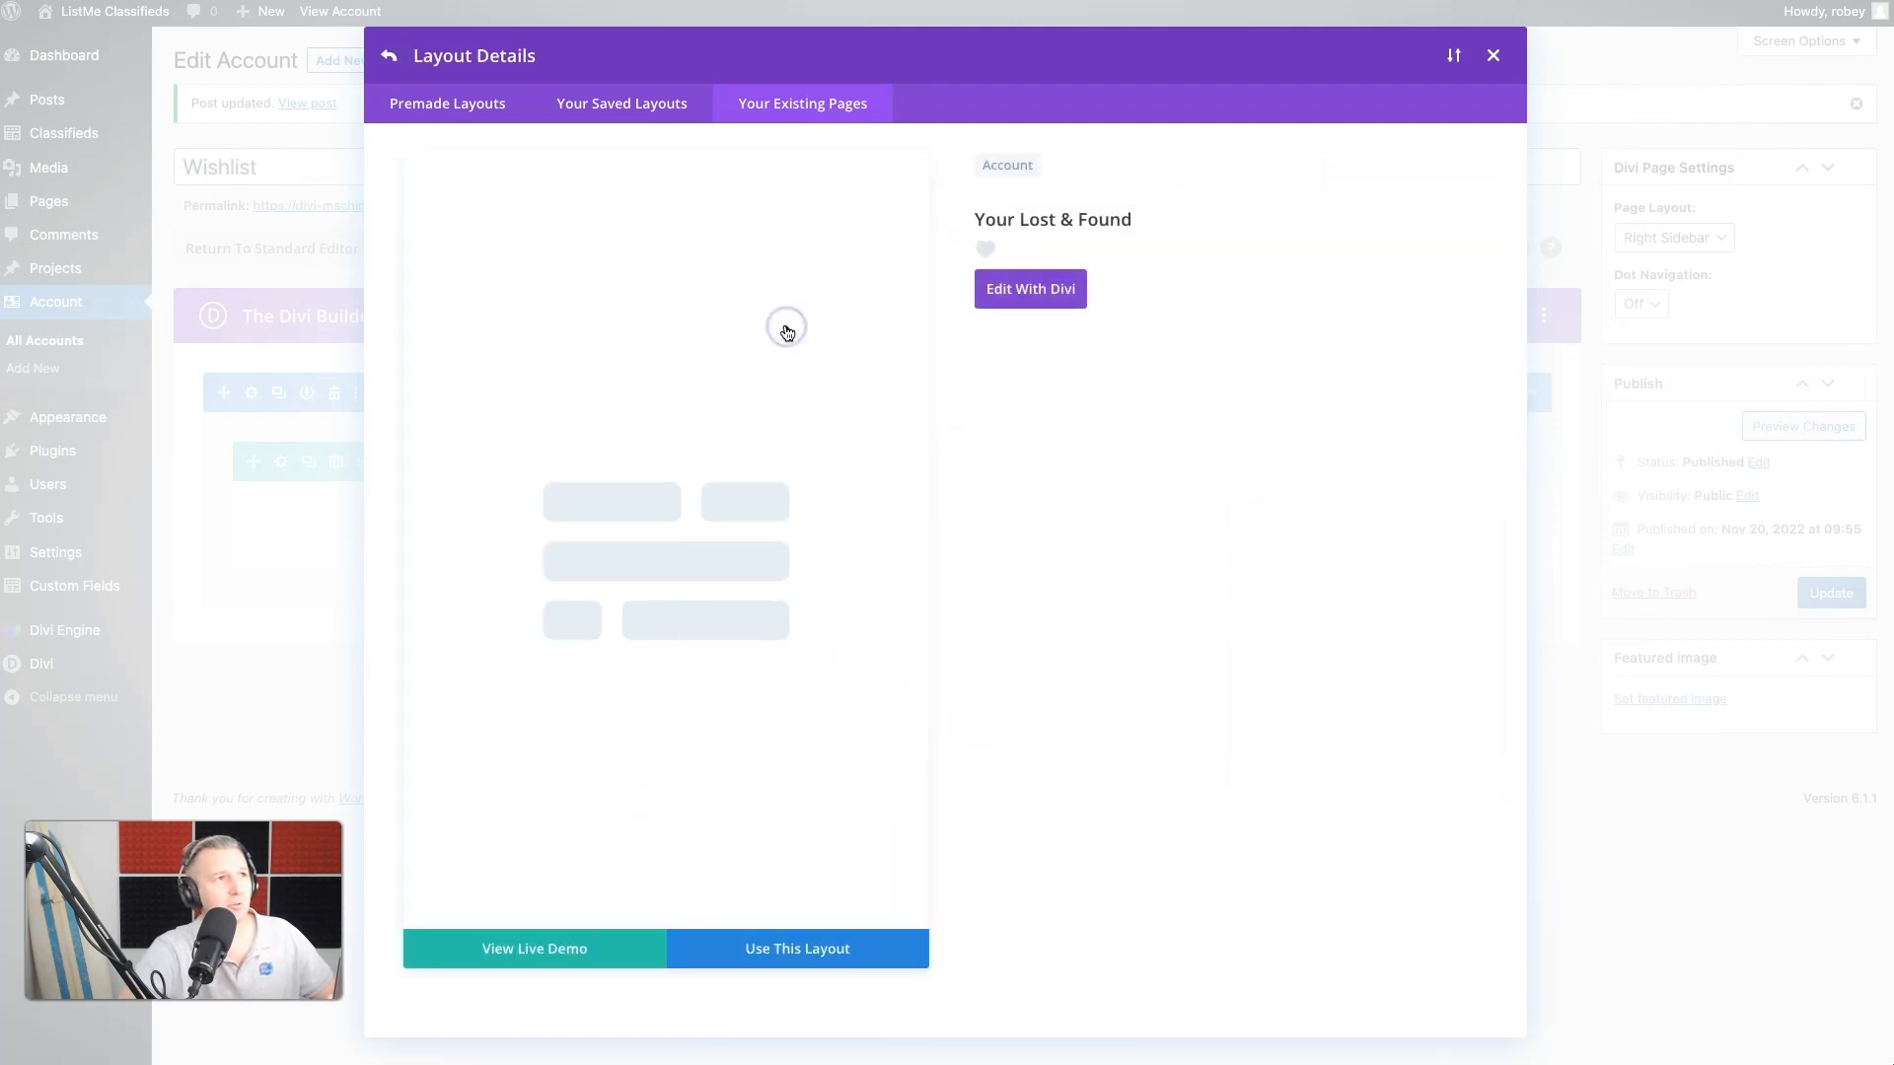
left_click(799, 949)
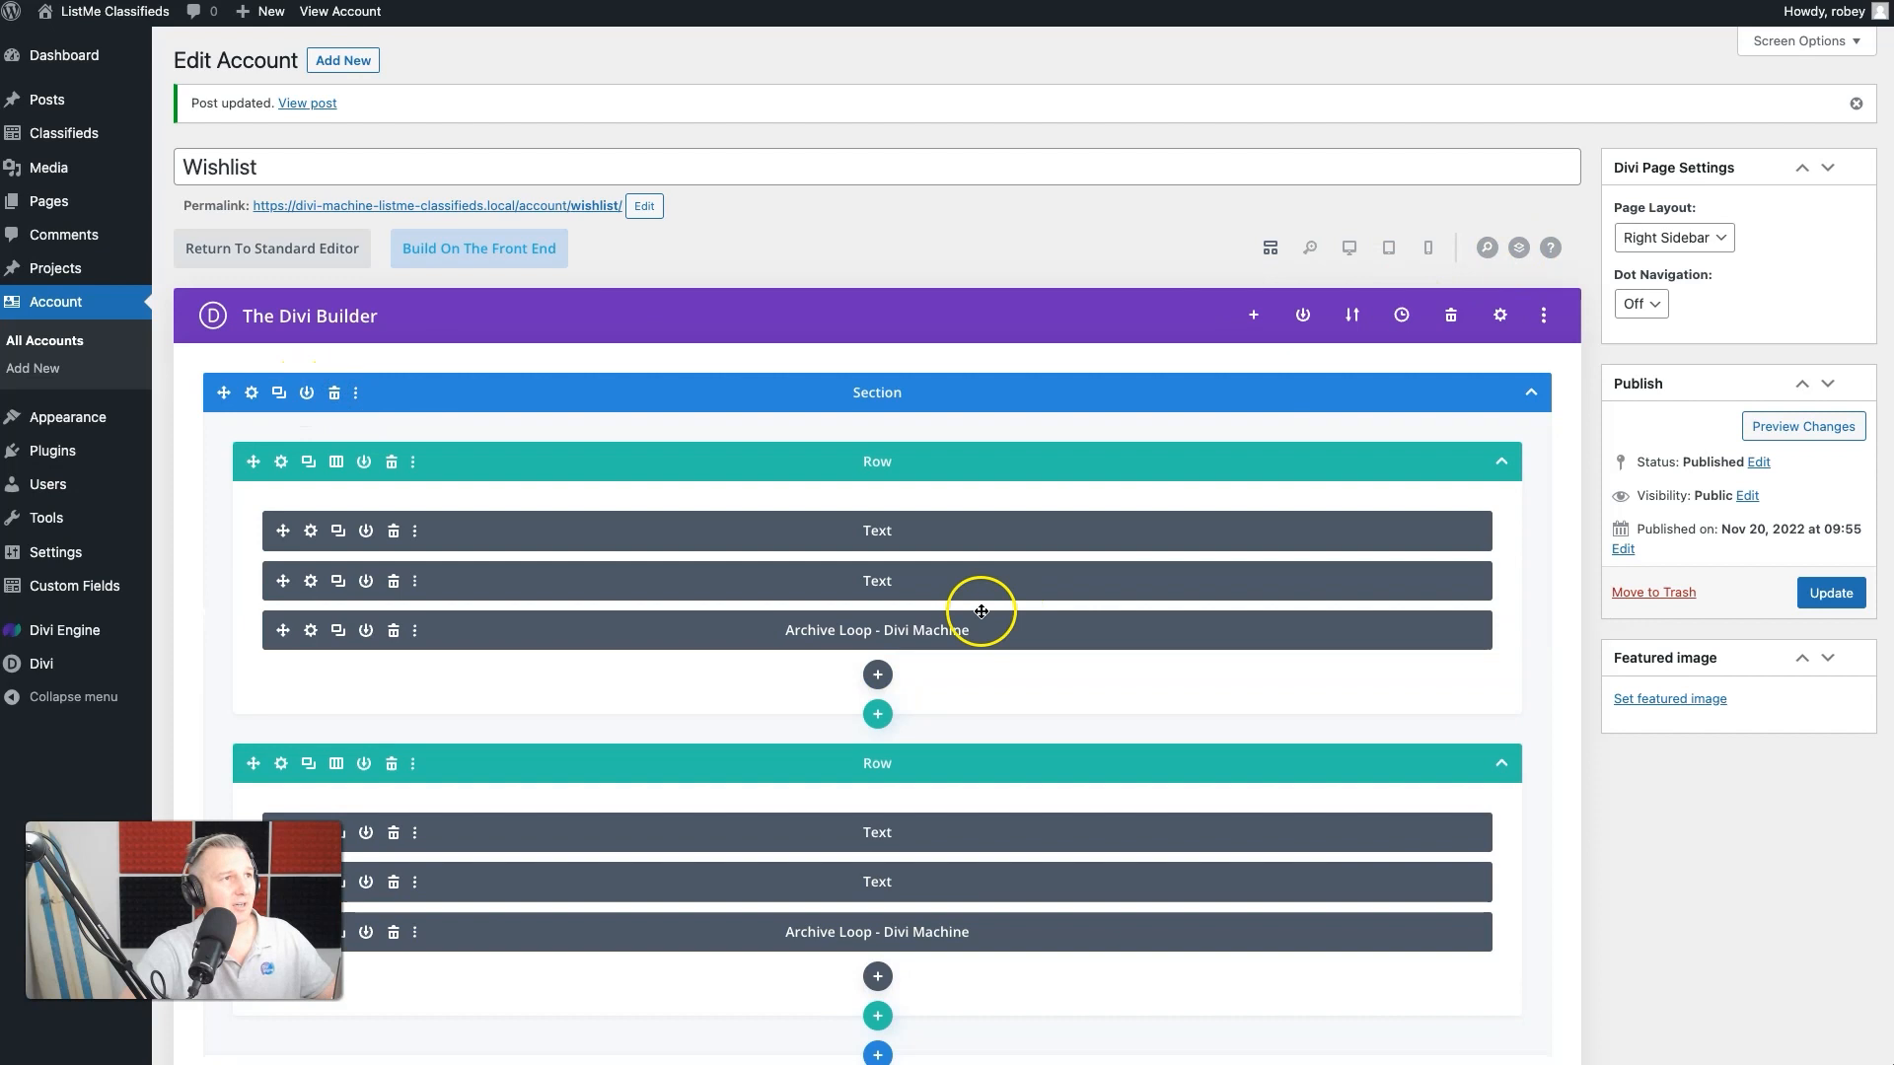
scroll(859, 612, "down", 3)
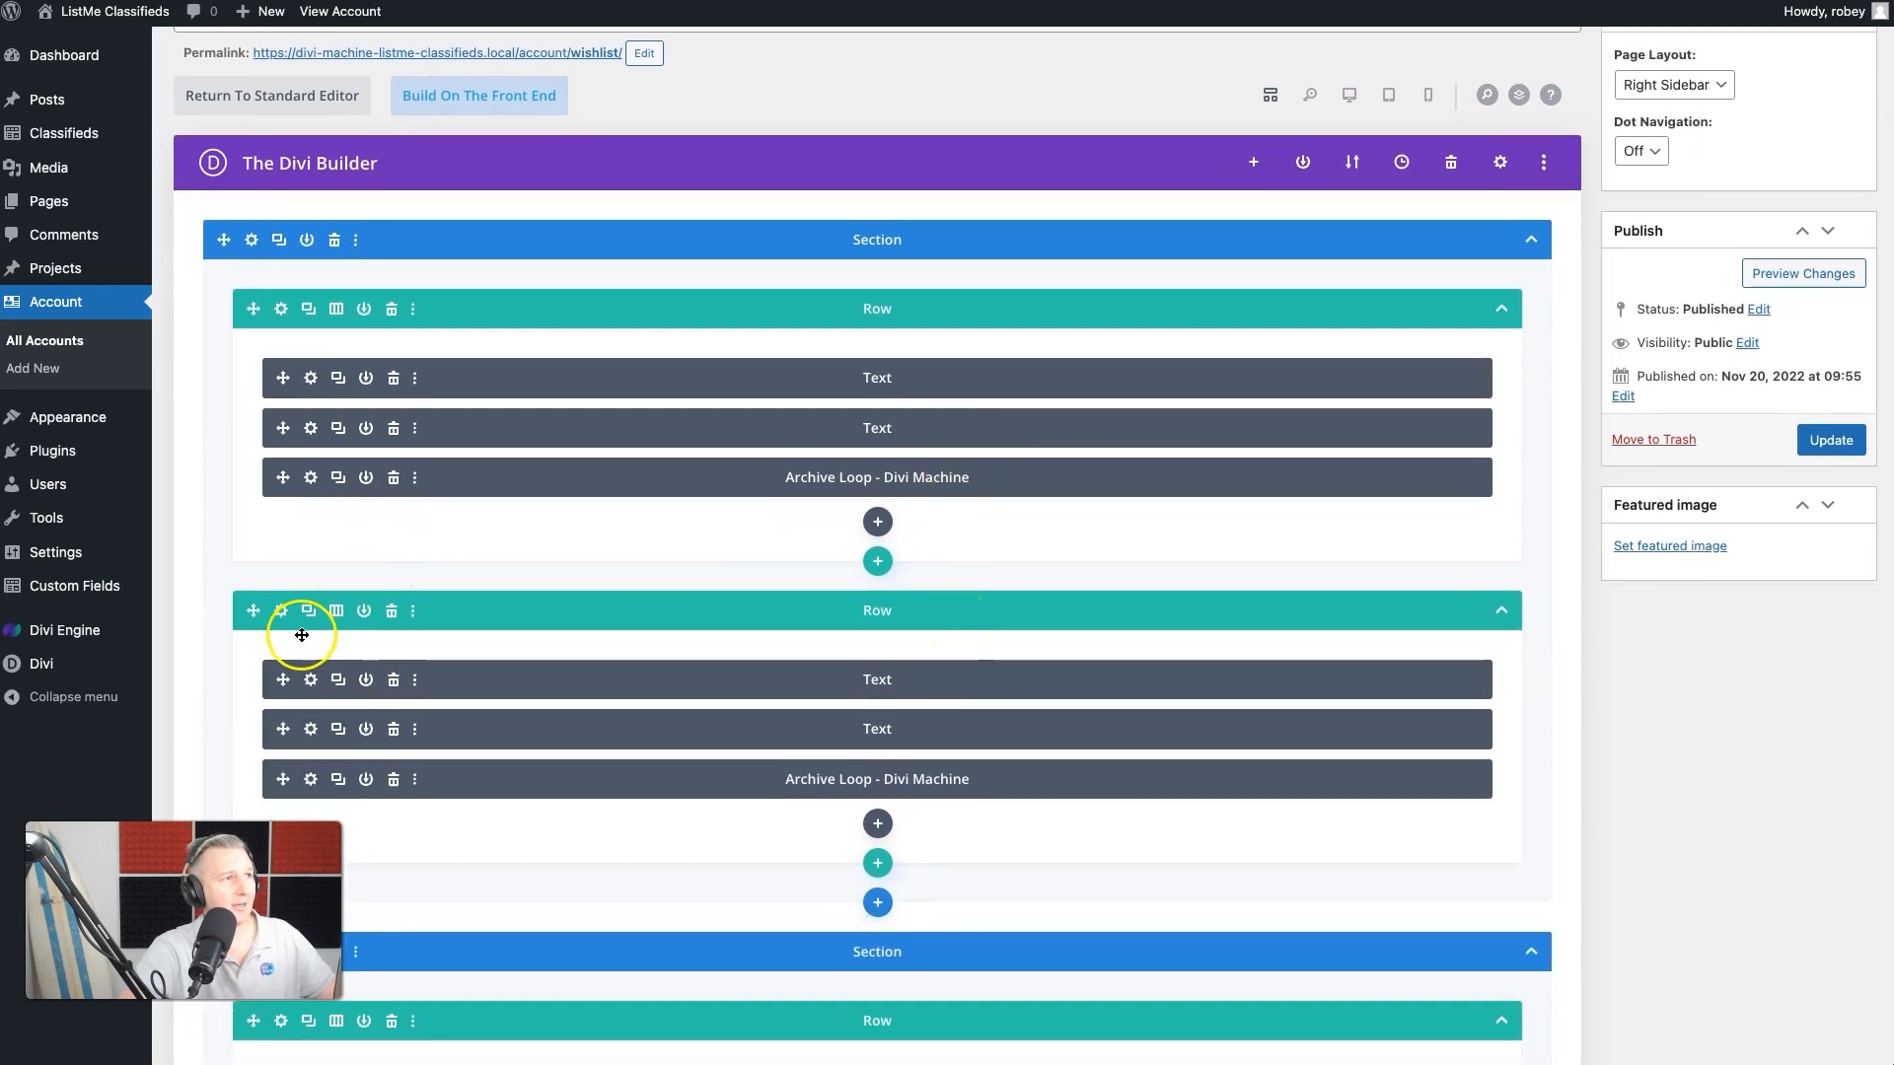
left_click(392, 612)
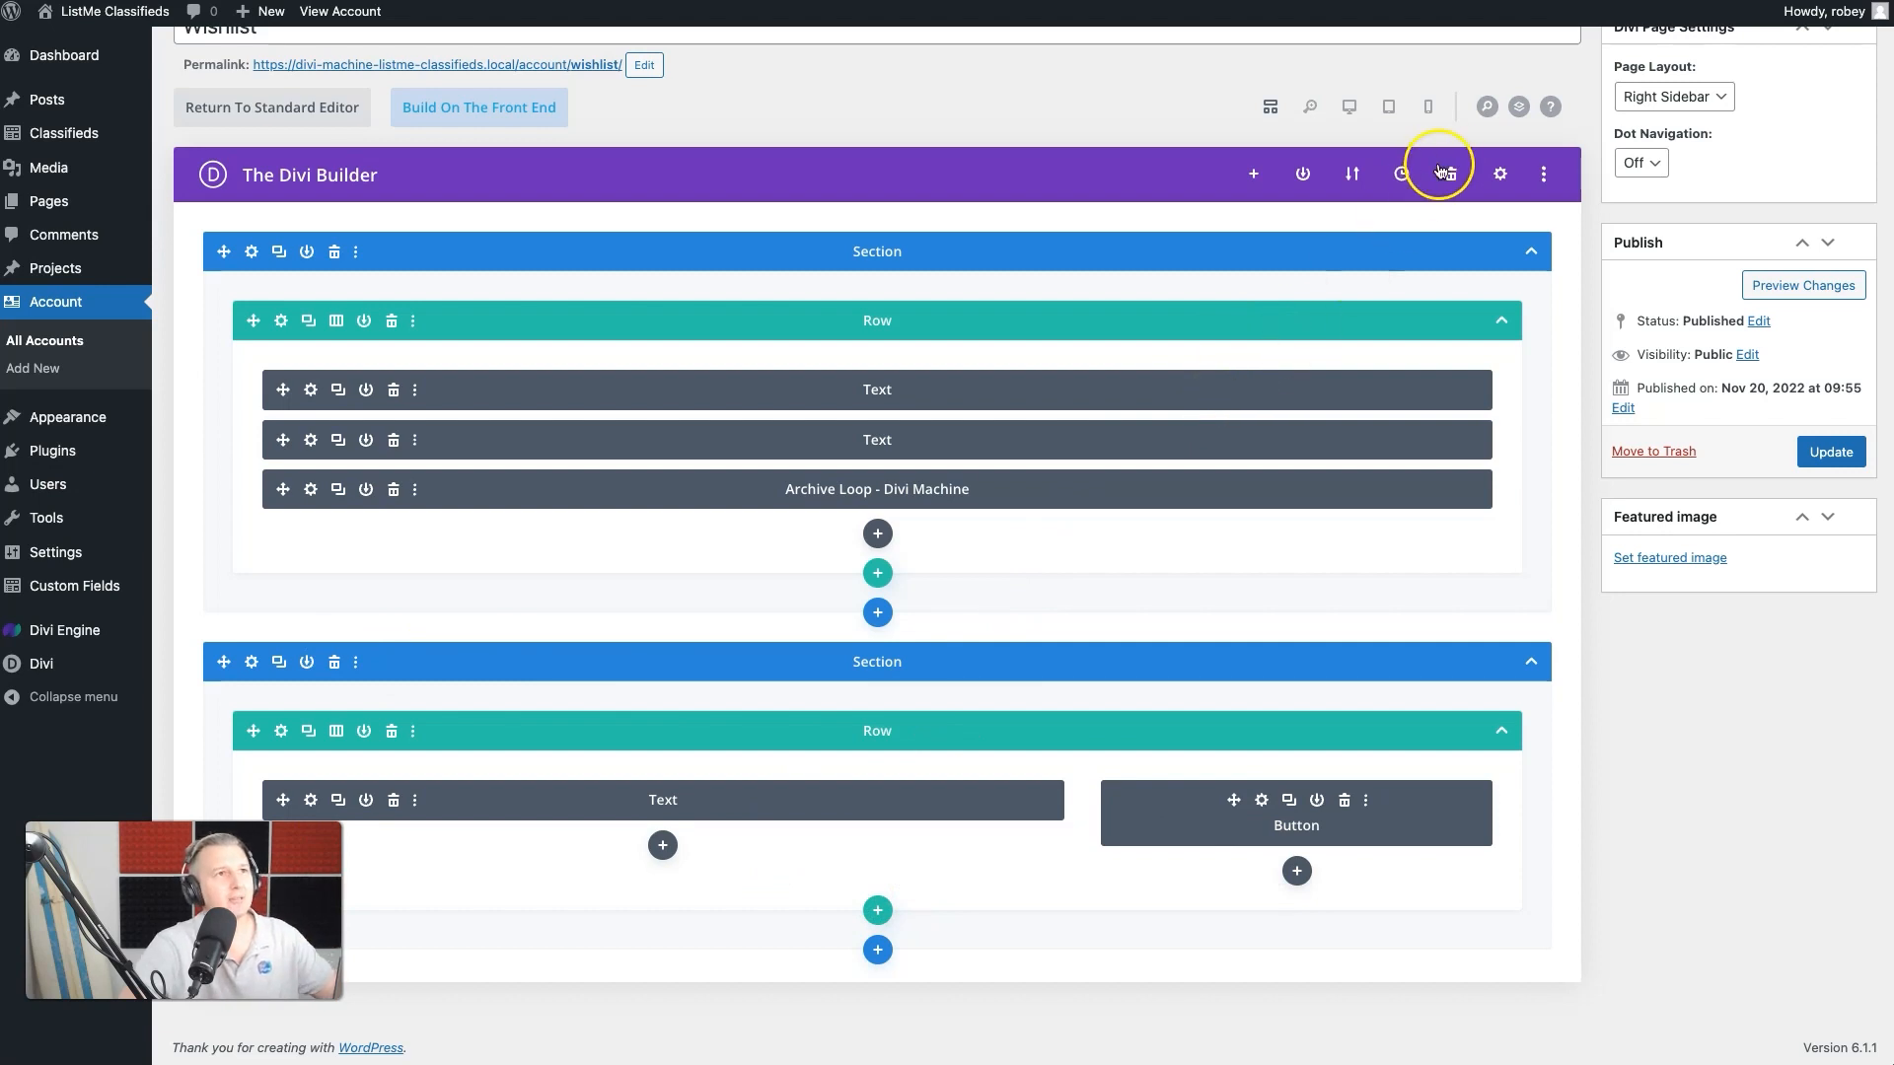
- Switch the builder to the desktop visual view and change the page heading to "Your Wishlist"
left_click(1347, 109)
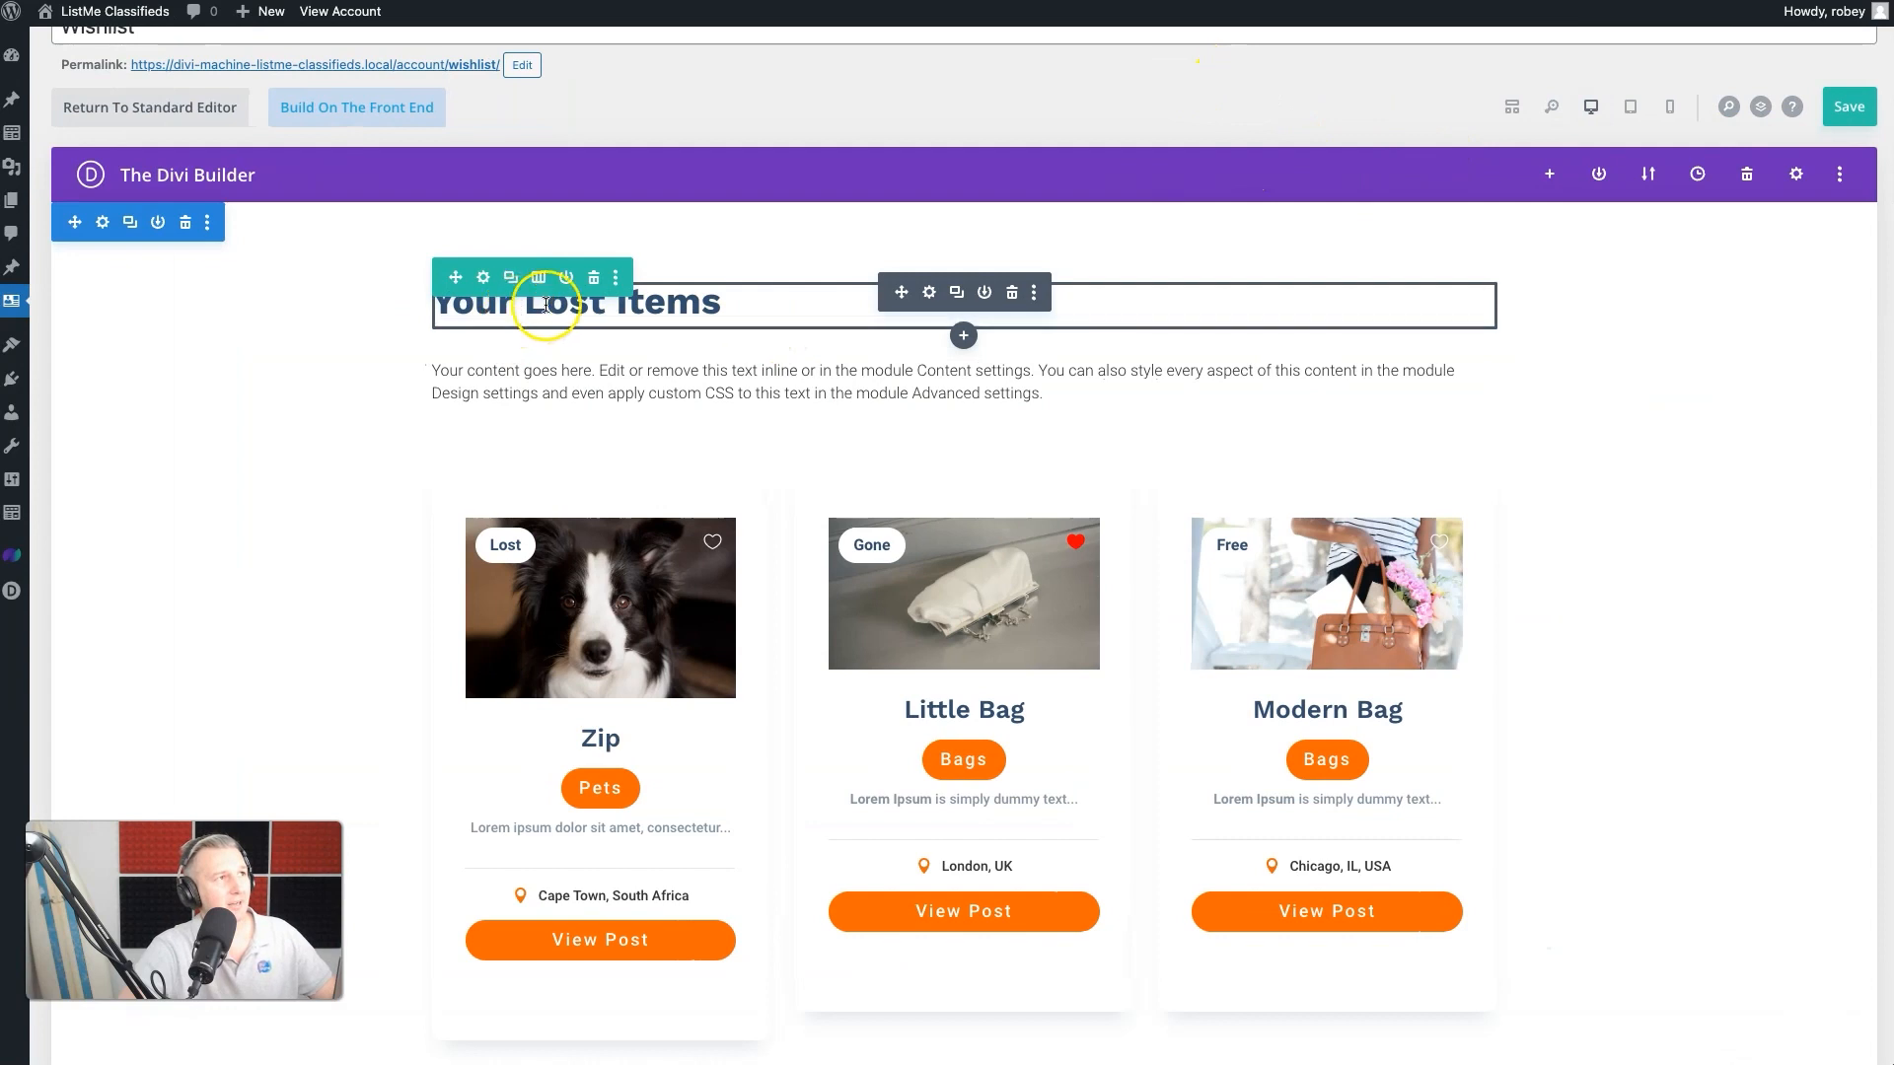
double_click(696, 307)
key("BackSpace")
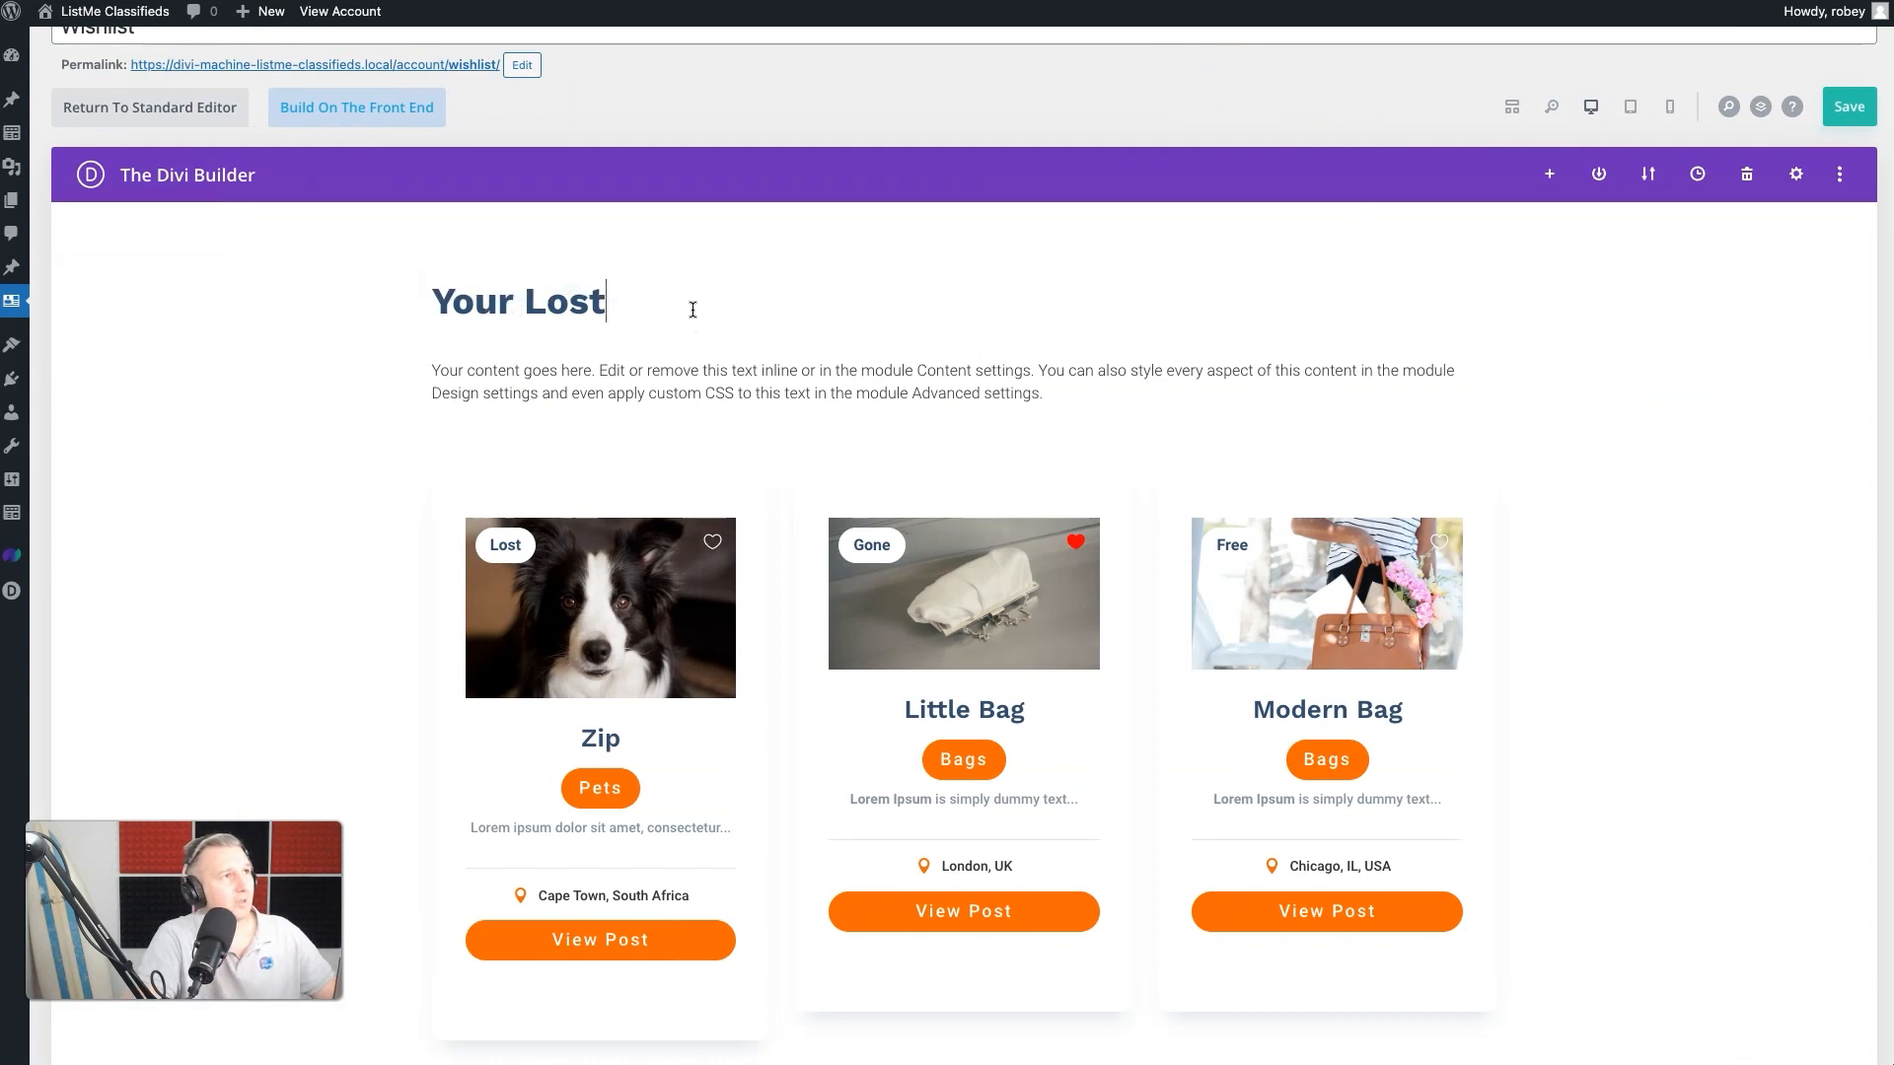
key("BackSpace")
type("Wishlist")
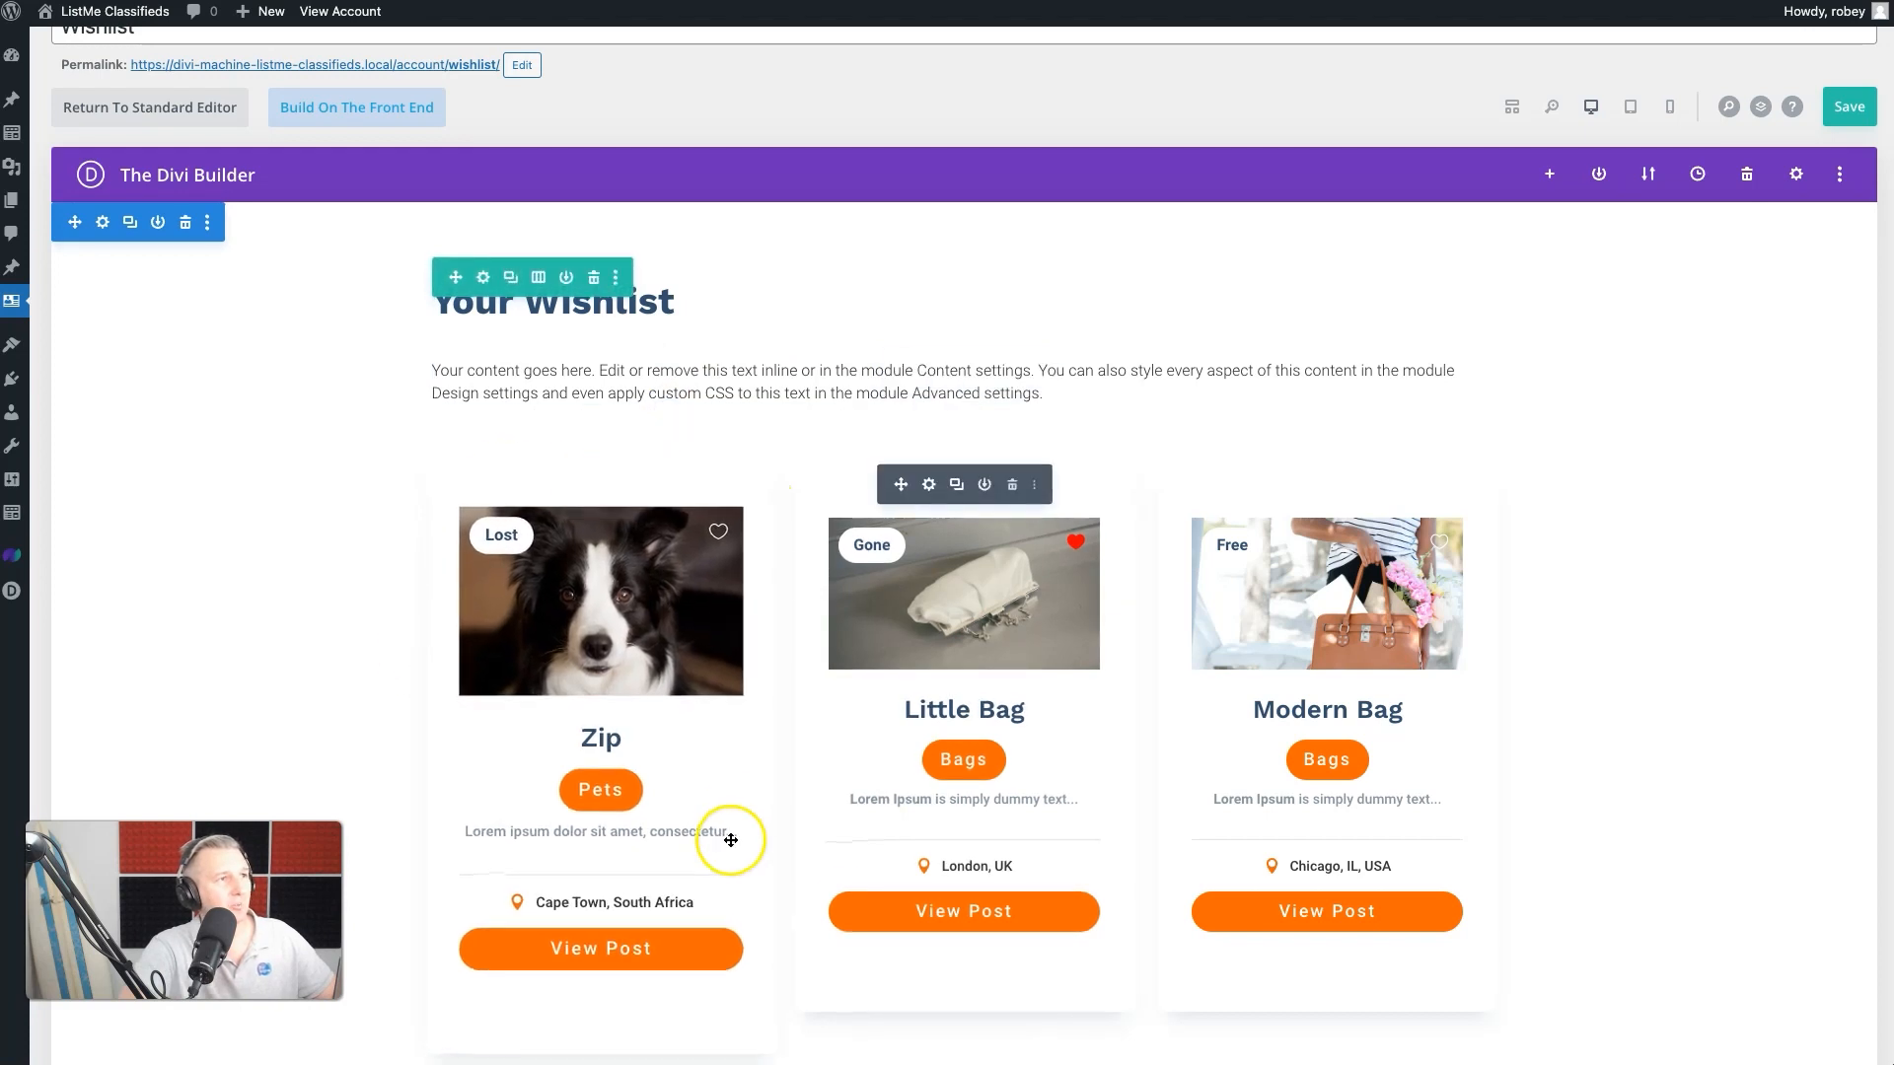
- Open the settings of the Archive Loop module below the Your Wishlist text and expand its Loop Options
scroll(727, 779, "down", 3)
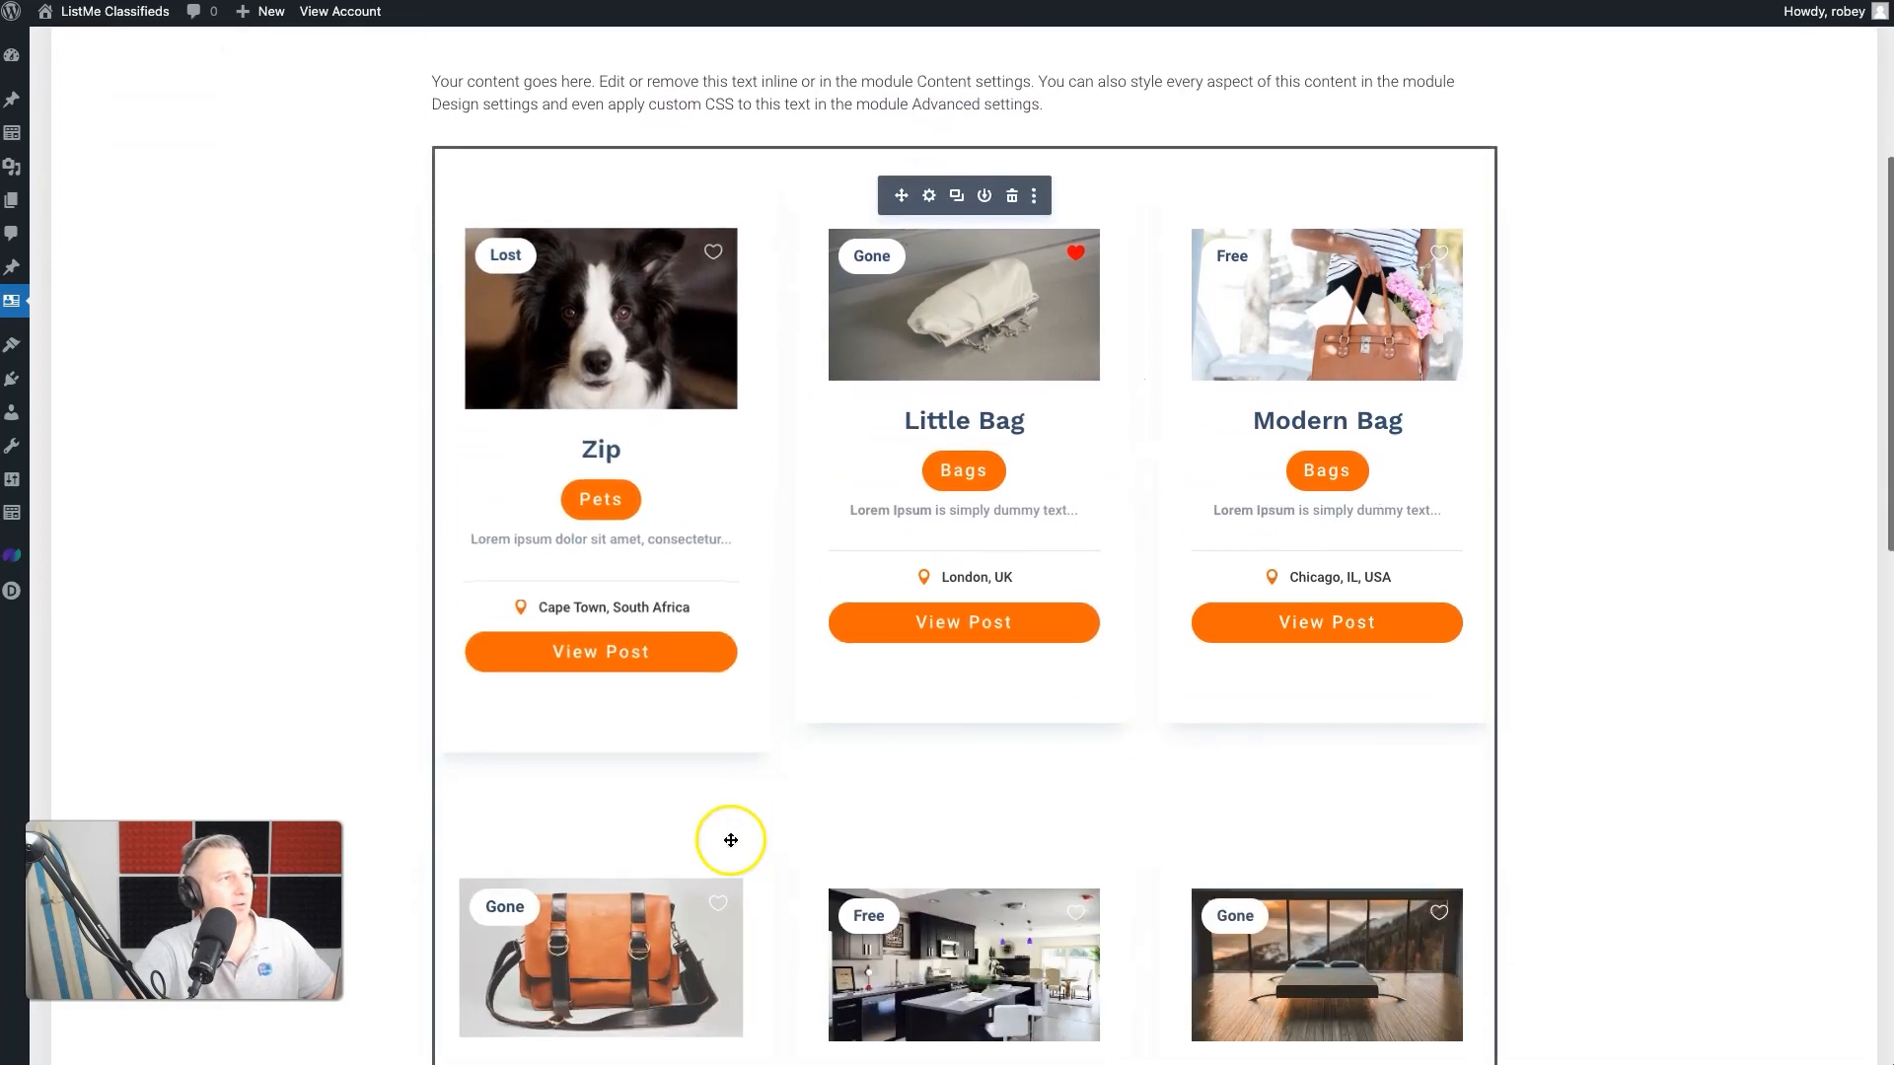
left_click(929, 198)
scroll(1536, 575, "down", 3)
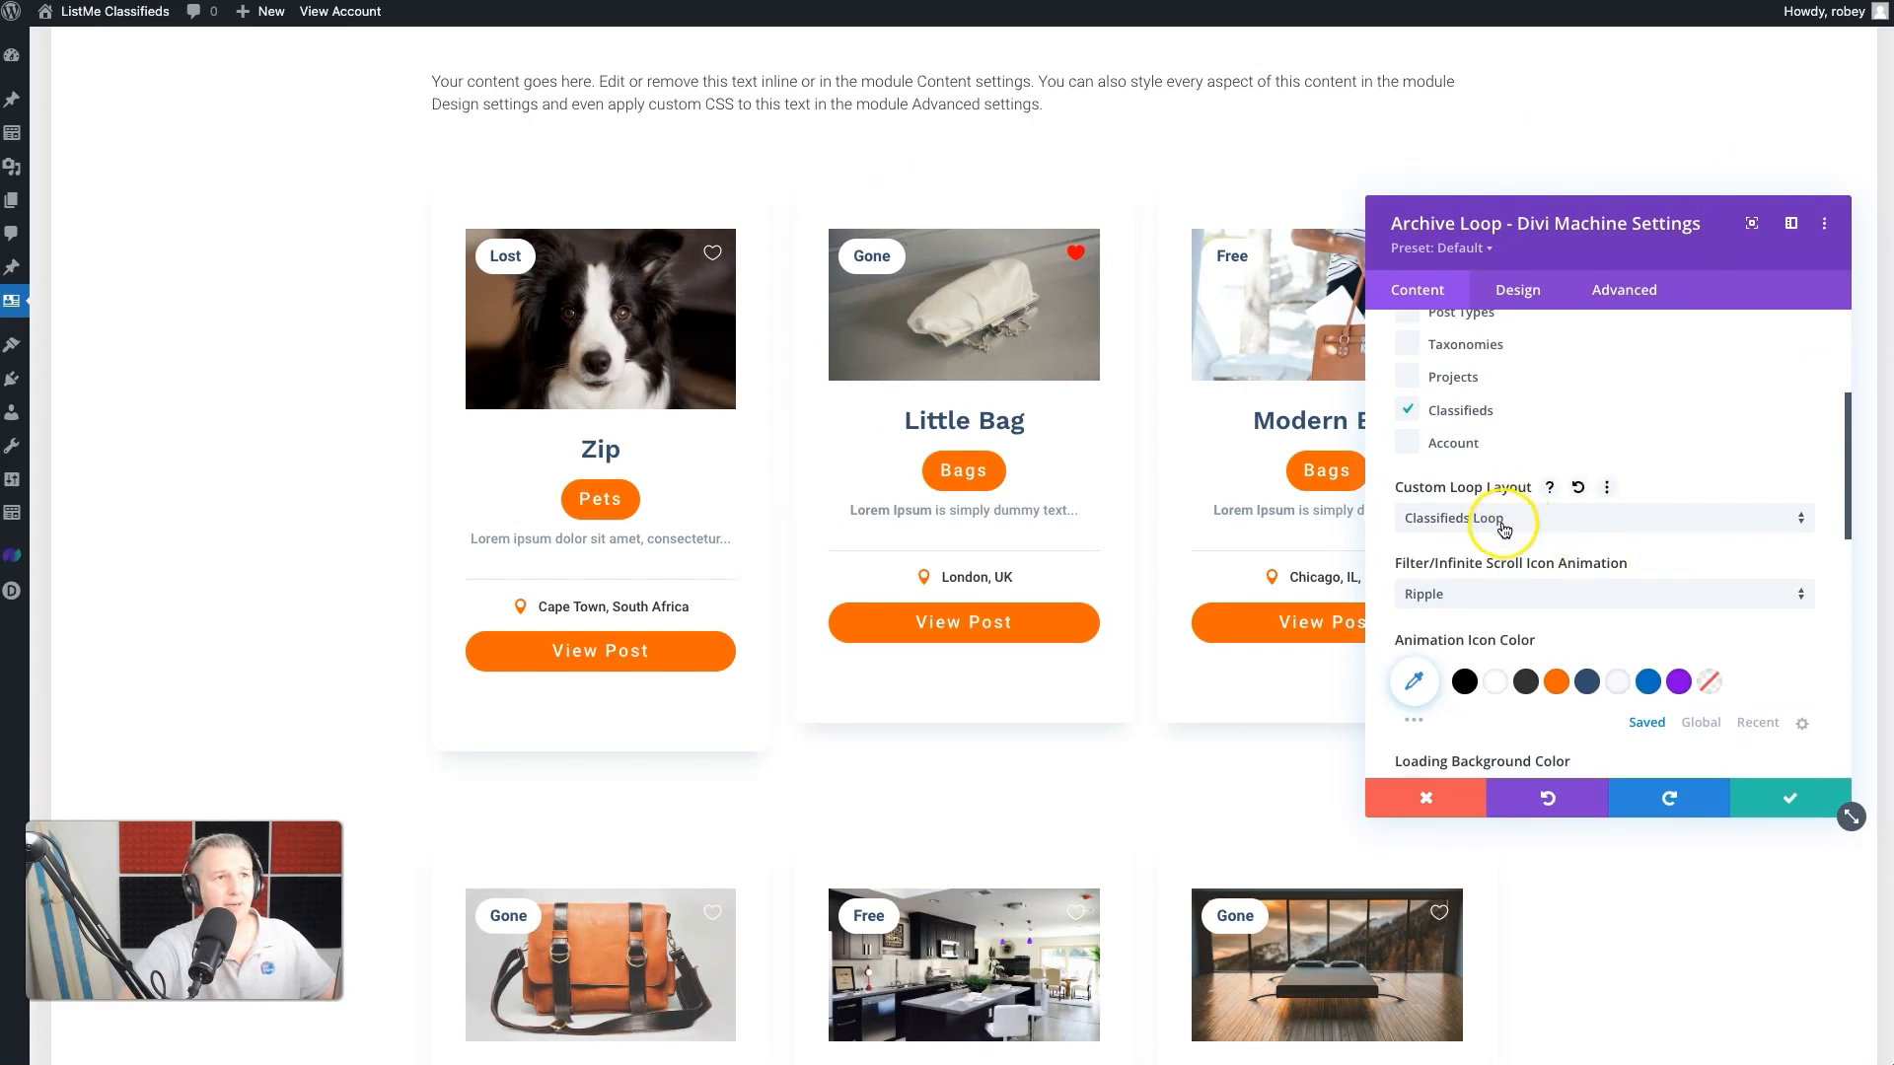
scroll(1502, 530, "down", 5)
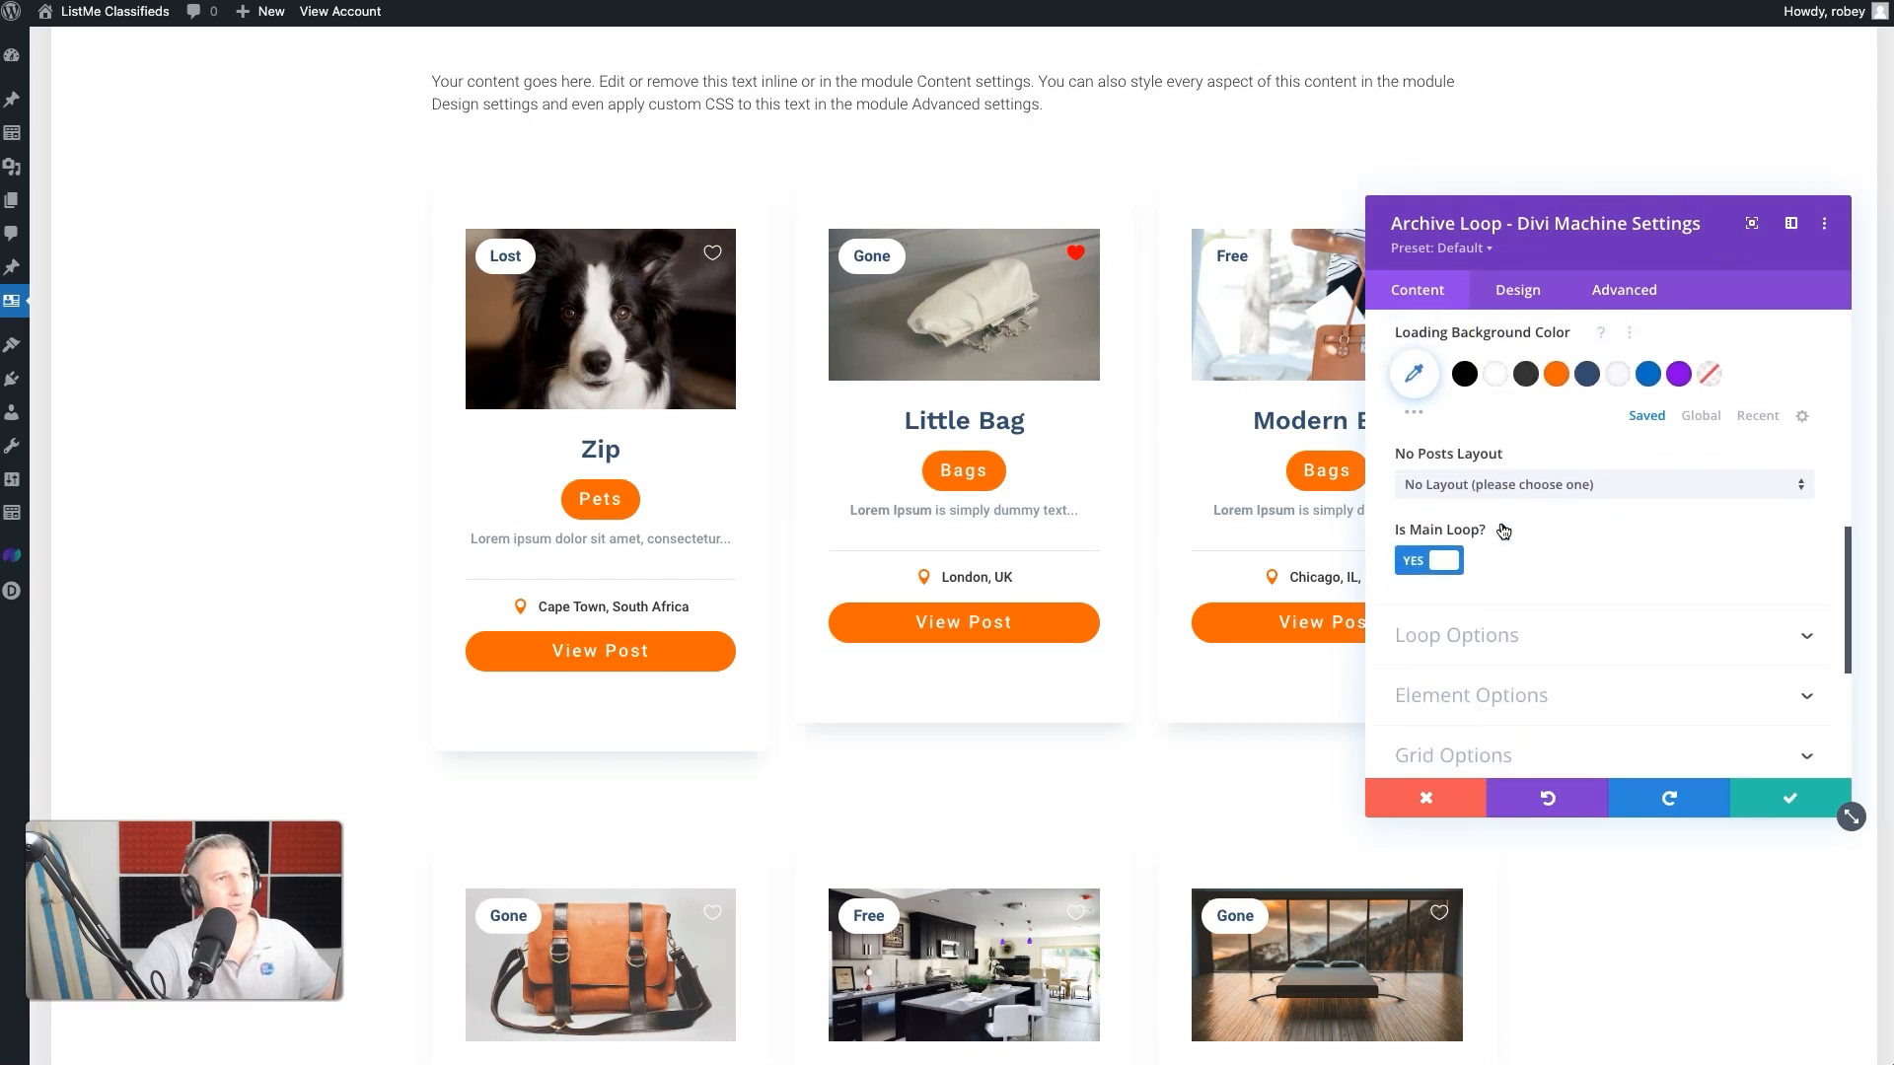
scroll(1489, 536, "down", 3)
left_click(1460, 403)
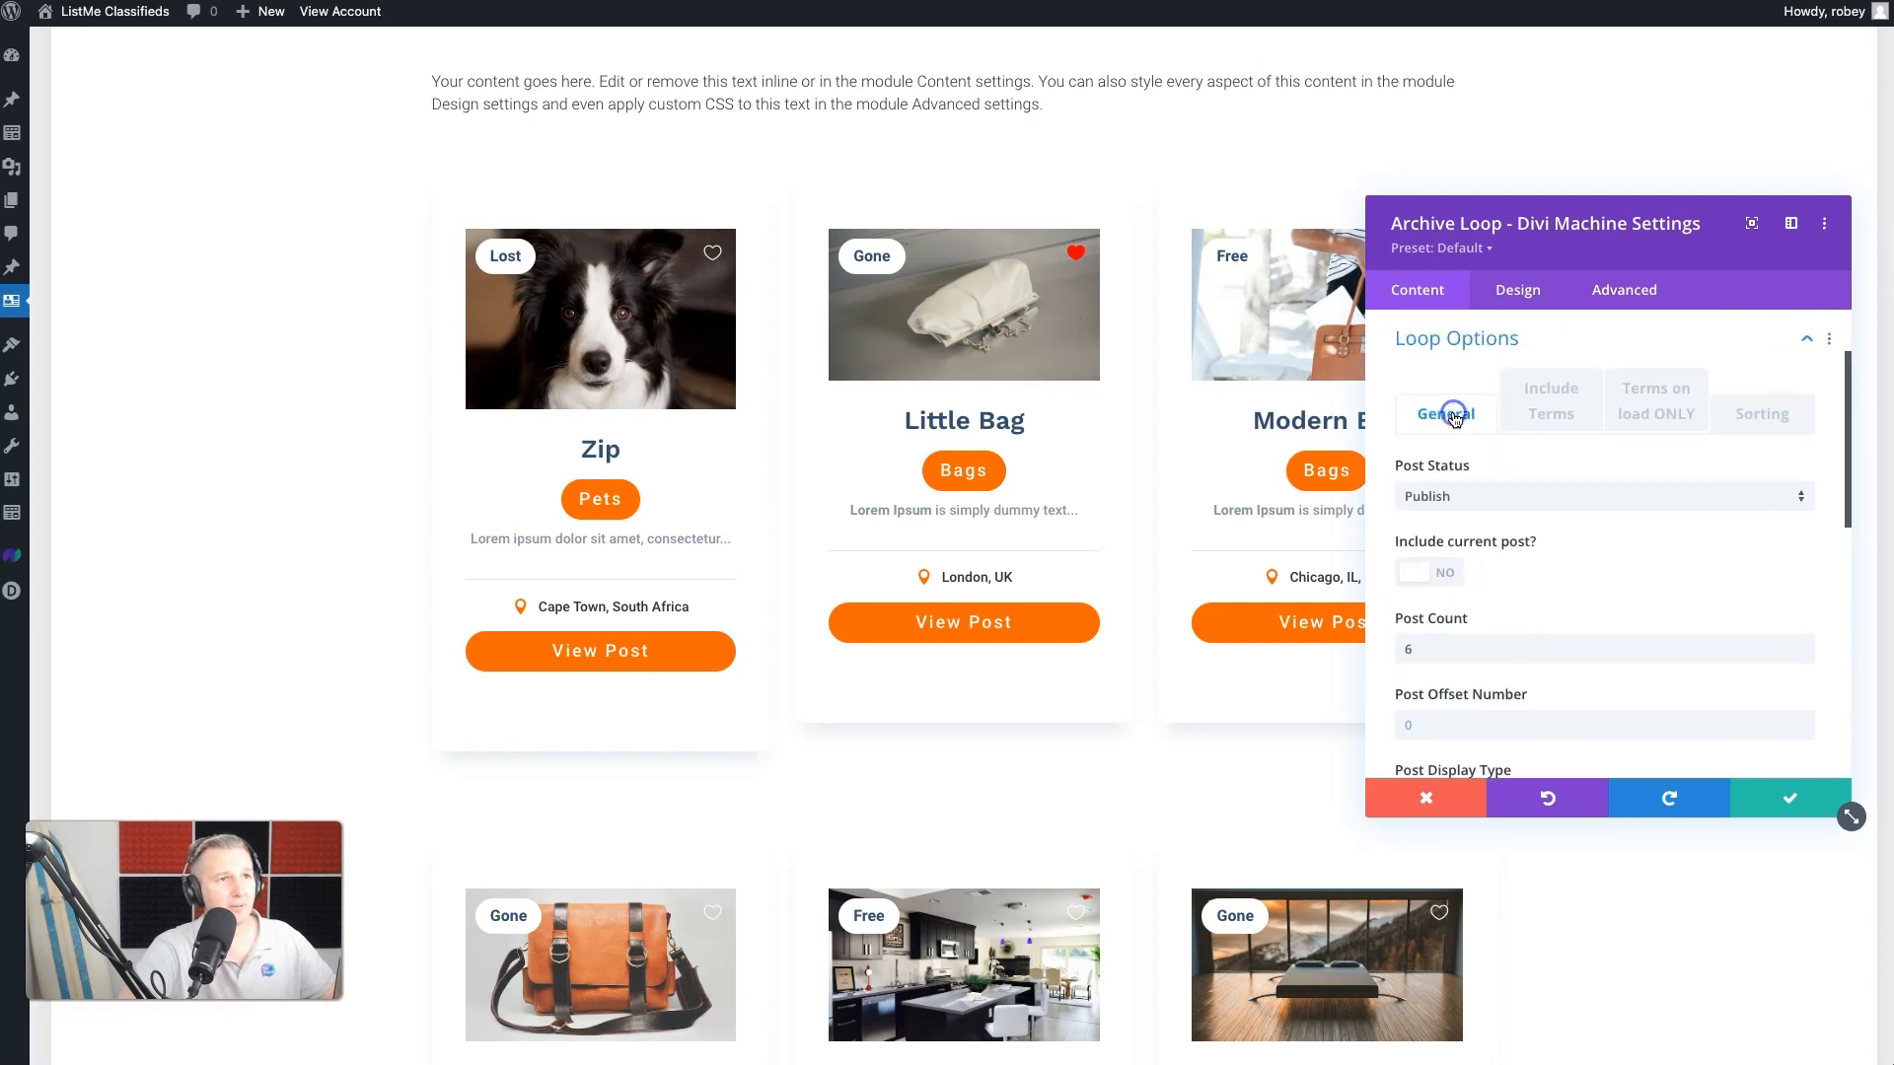
- Set the loop's Post Display Type to Saved List (Machine Account) with wishlist as the saved type
left_click(1475, 651)
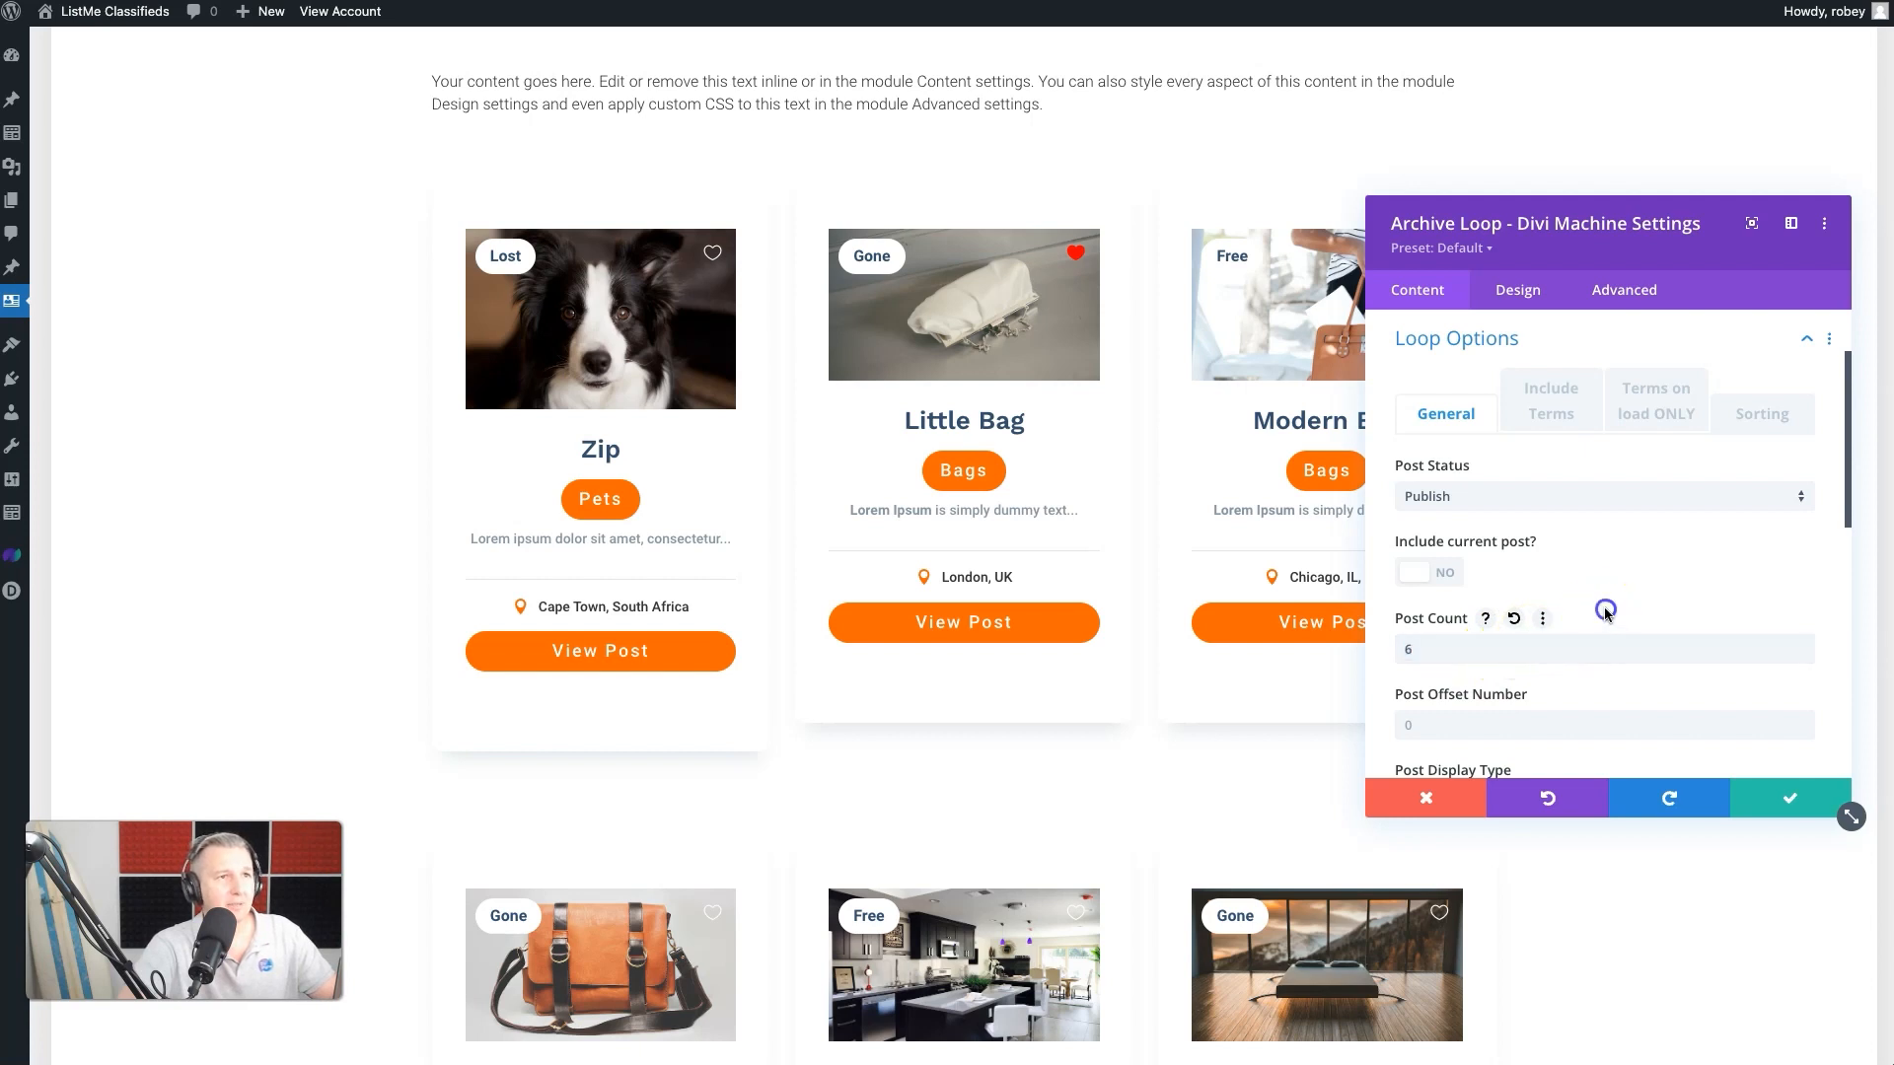
scroll(1593, 617, "up", 2)
scroll(1480, 454, "down", 6)
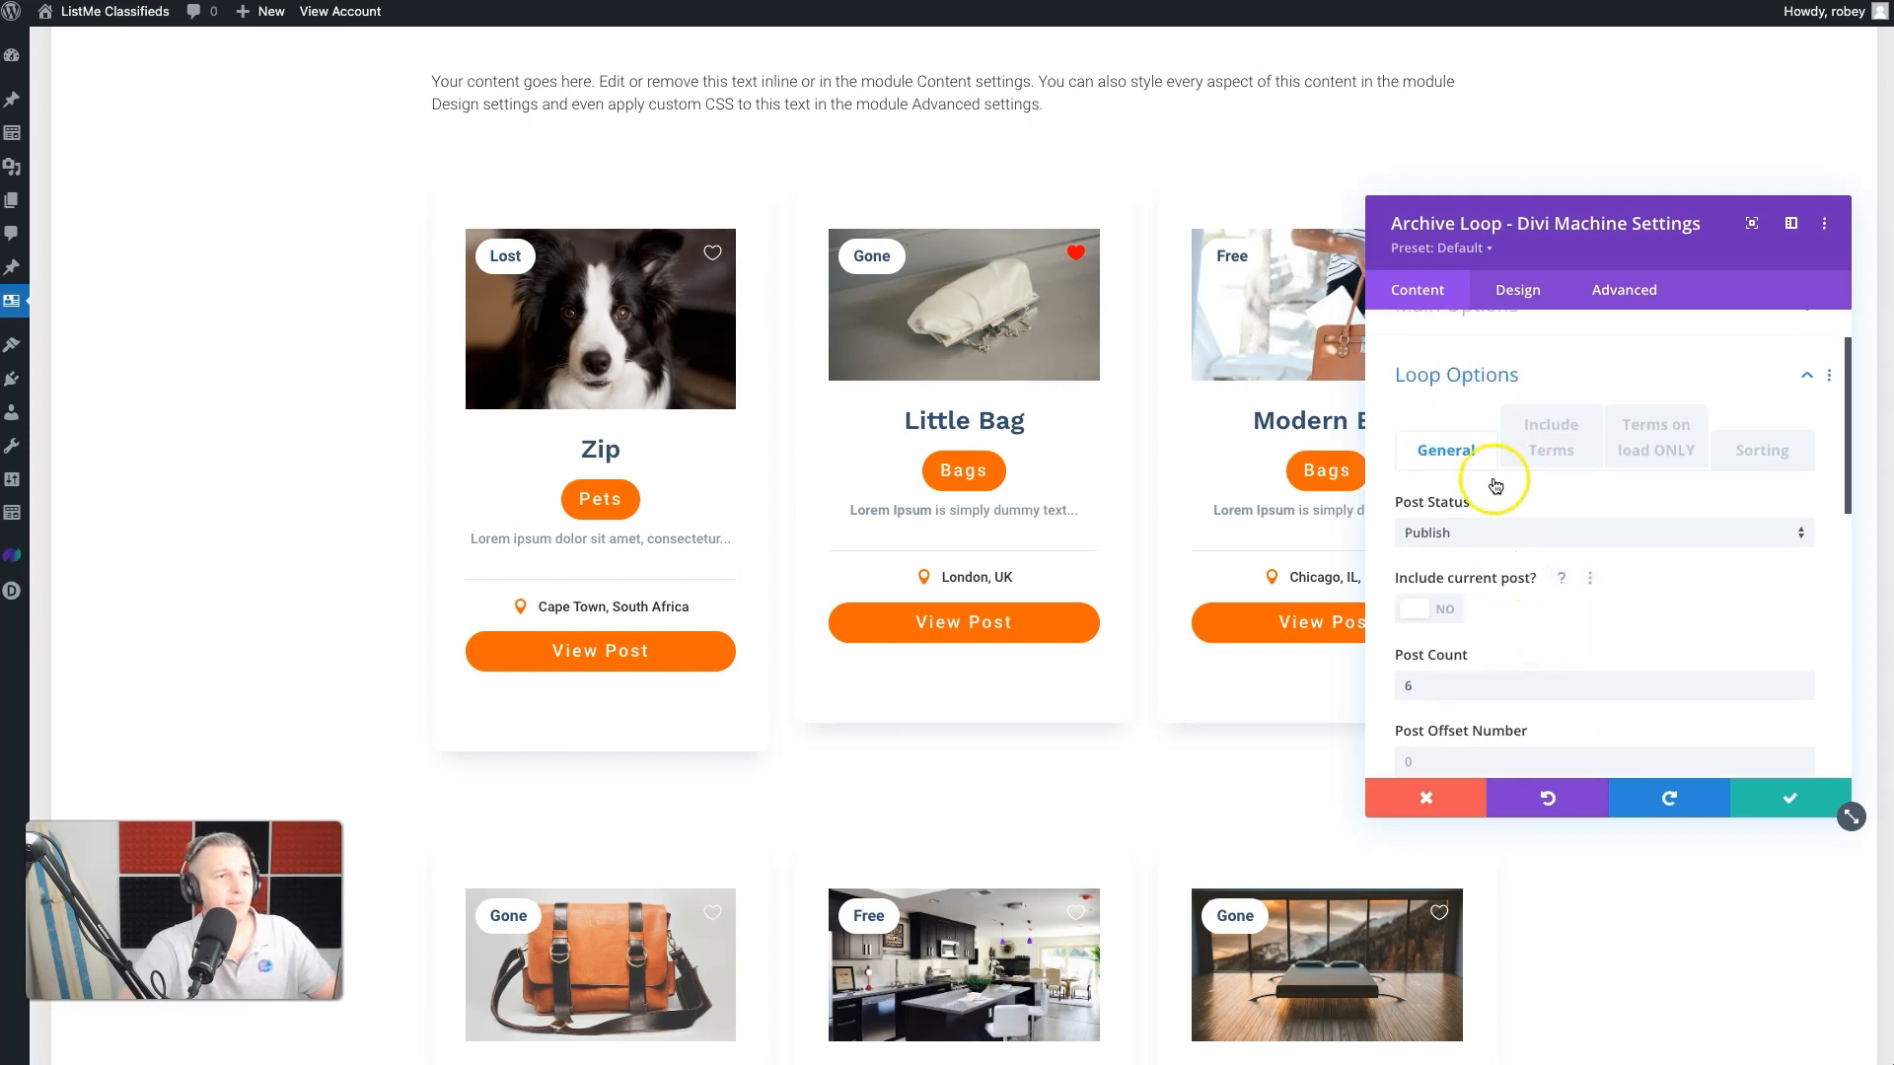
scroll(1476, 443, "up", 1)
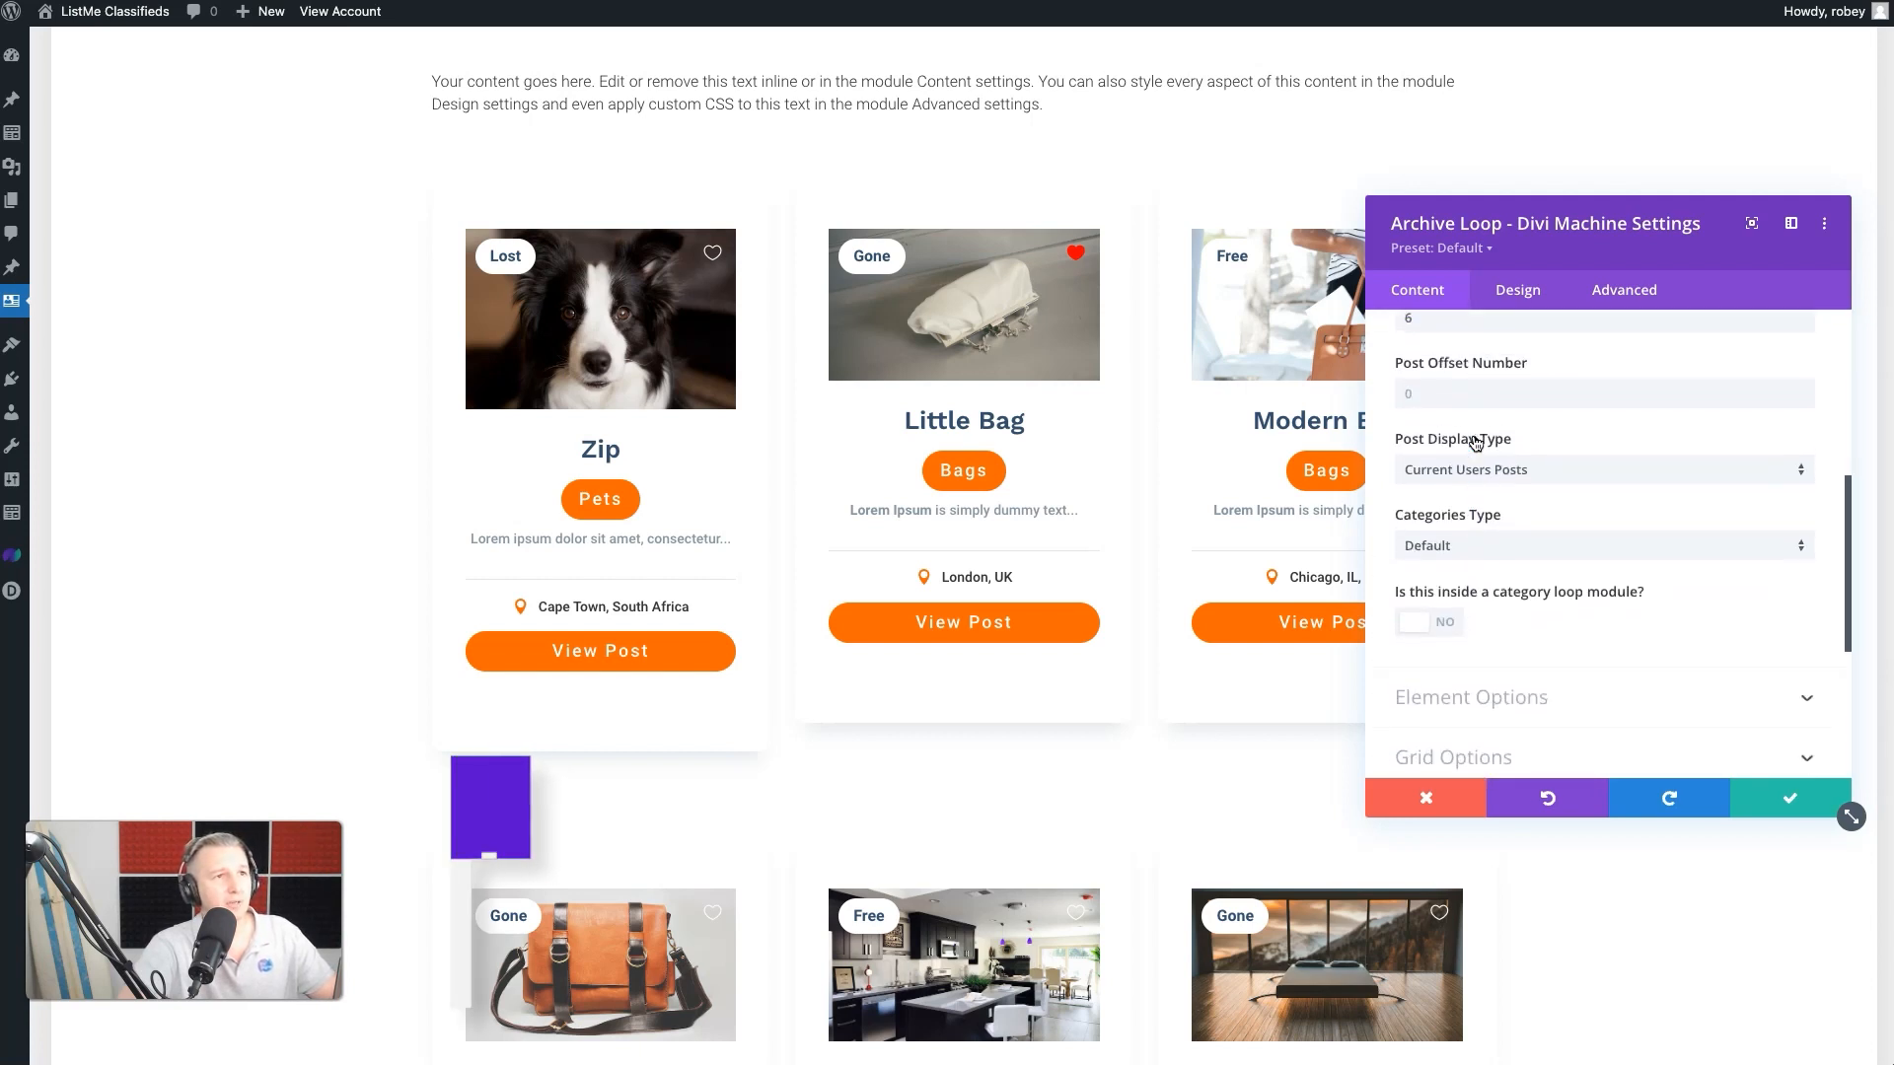
left_click(1510, 478)
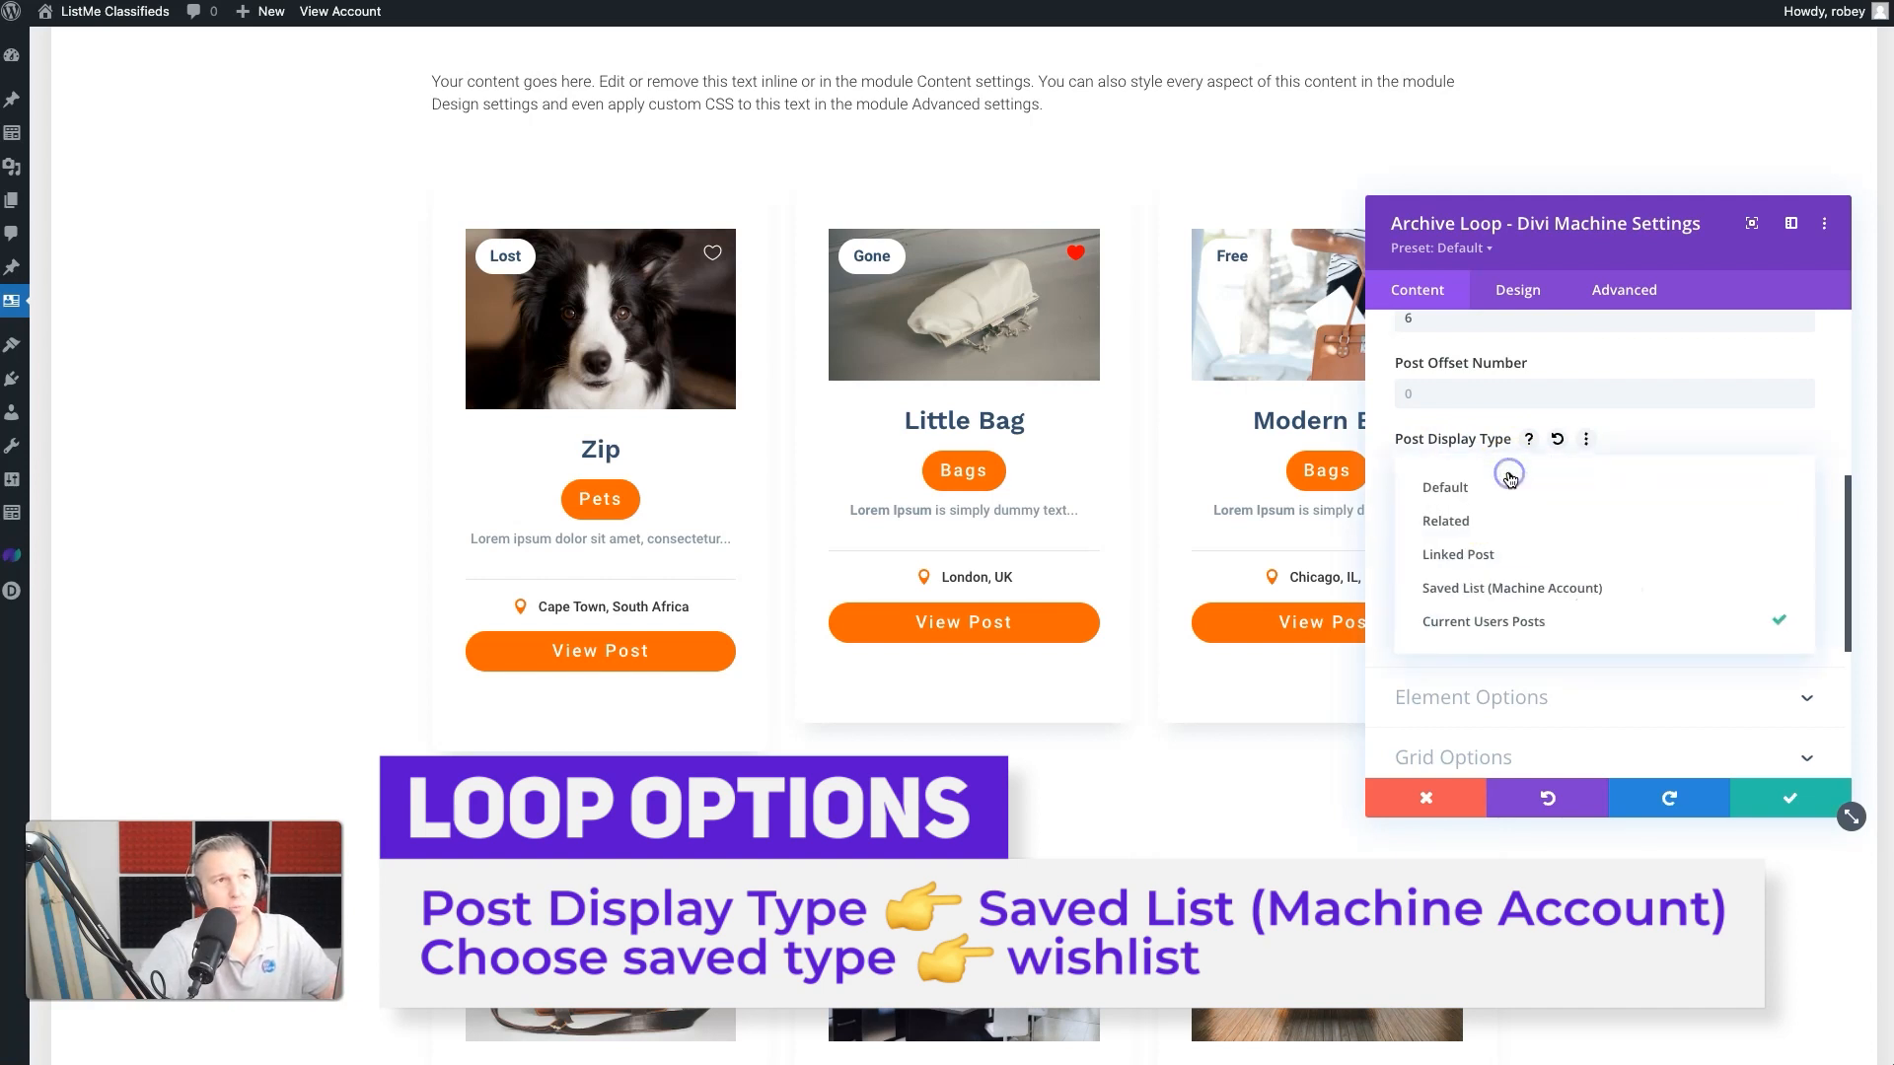
left_click(1491, 602)
left_click(1421, 544)
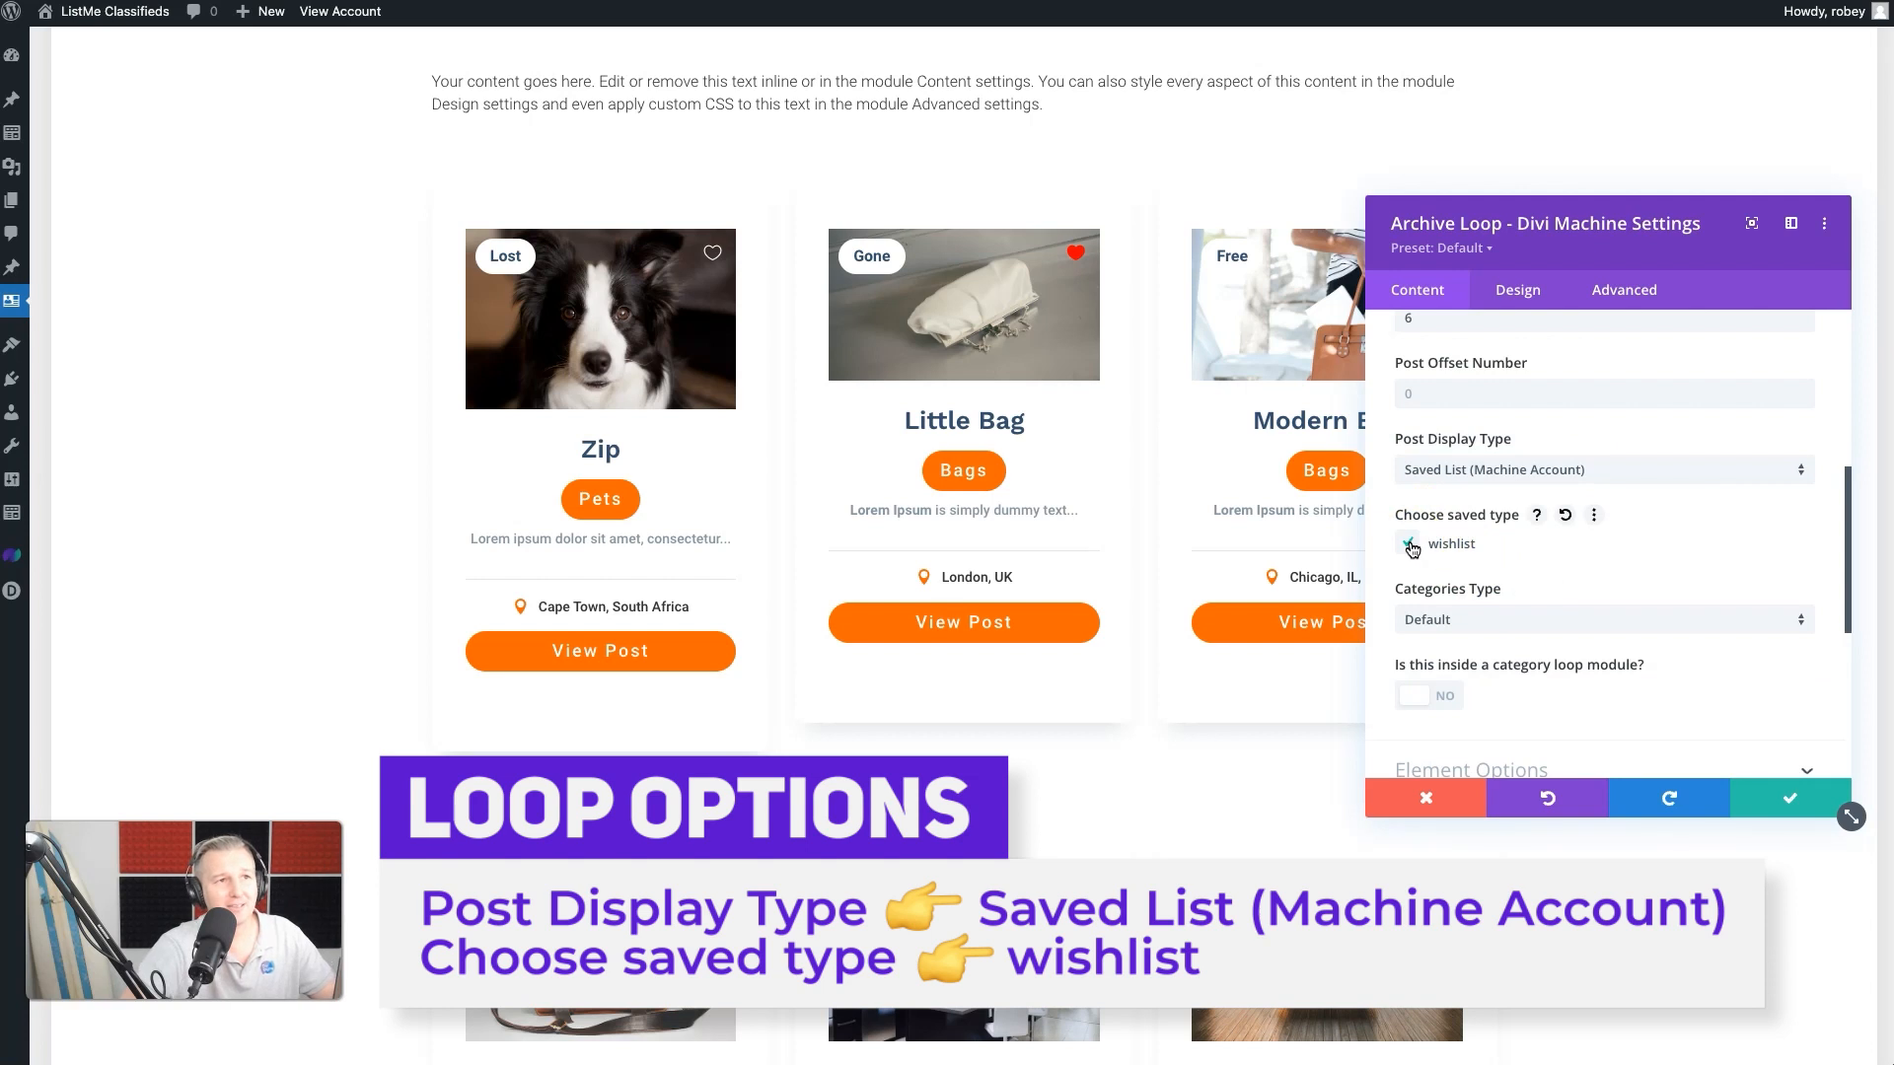
left_click(1479, 622)
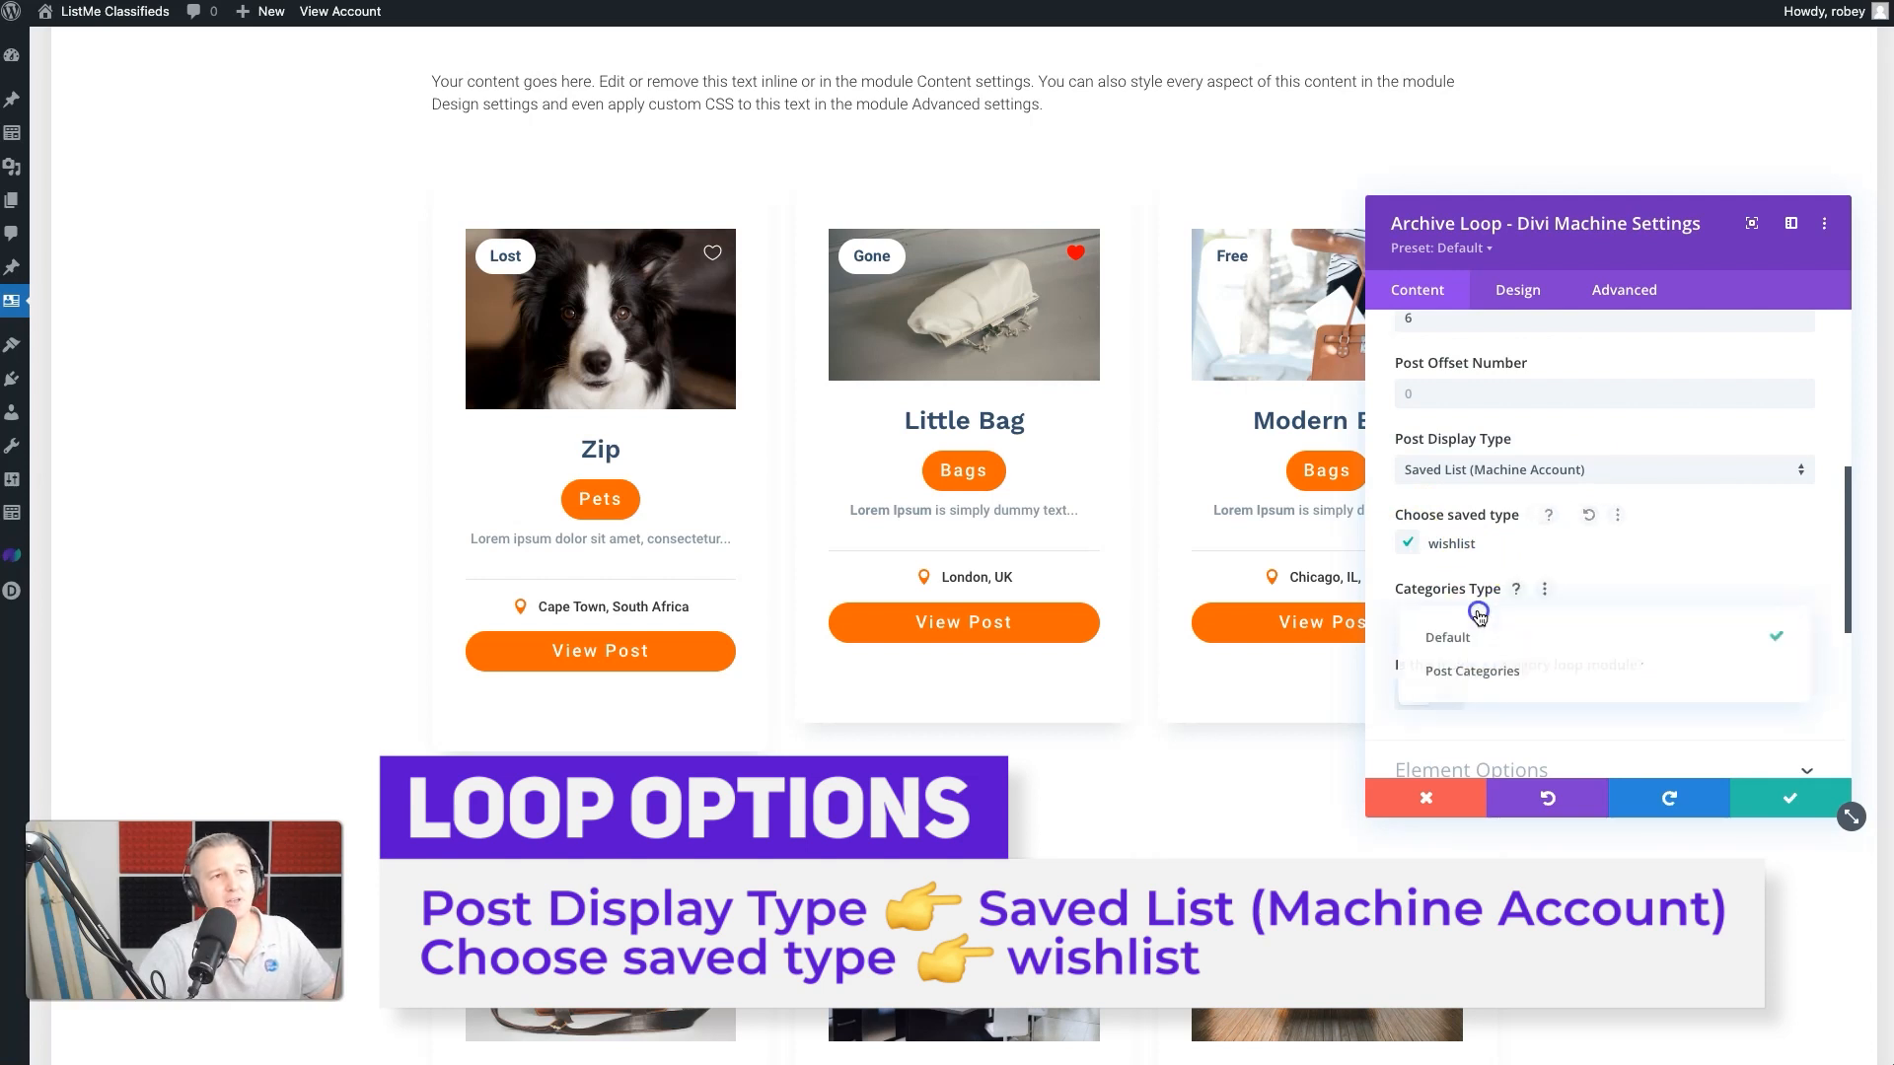
left_click(1709, 564)
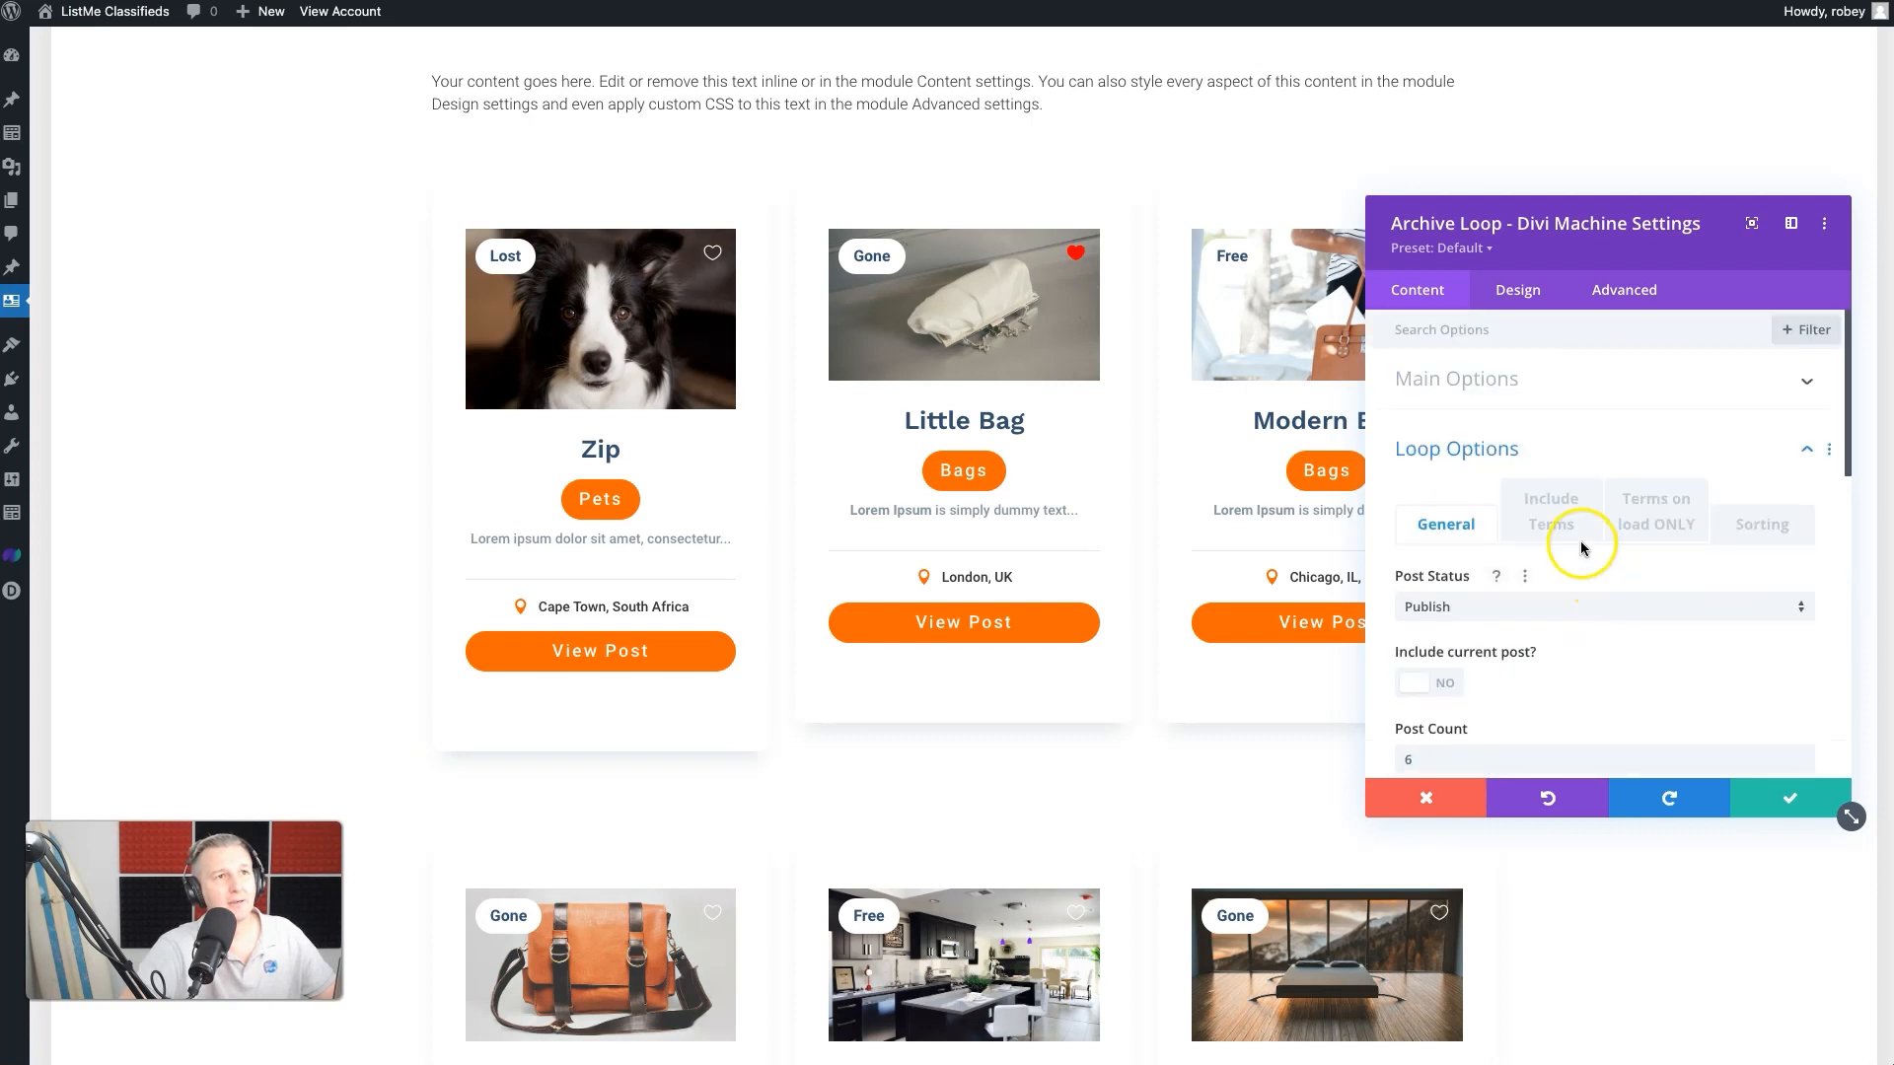
- Reset the loop's Include Terms options and clear its included ACF field and ACF value
left_click(1551, 511)
scroll(1529, 636, "down", 5)
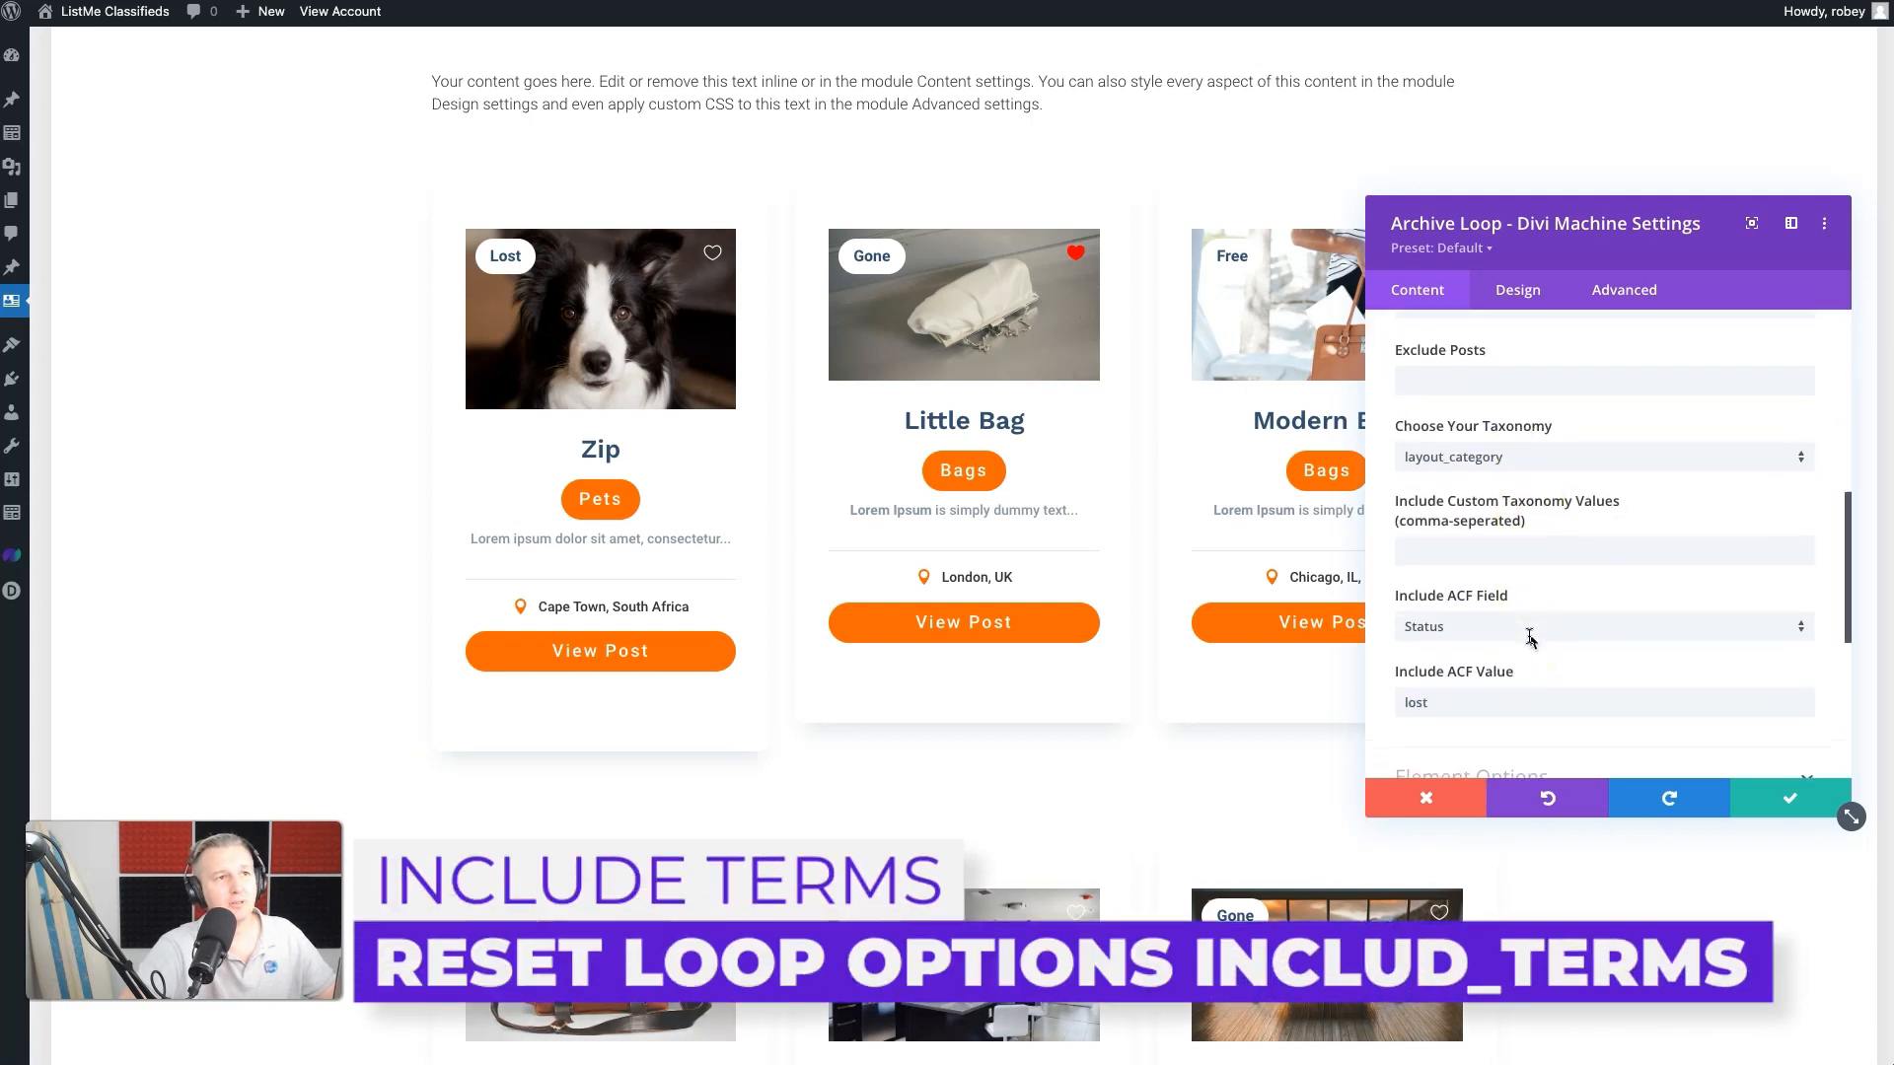
scroll(1529, 636, "up", 5)
left_click(1551, 508)
right_click(1551, 508)
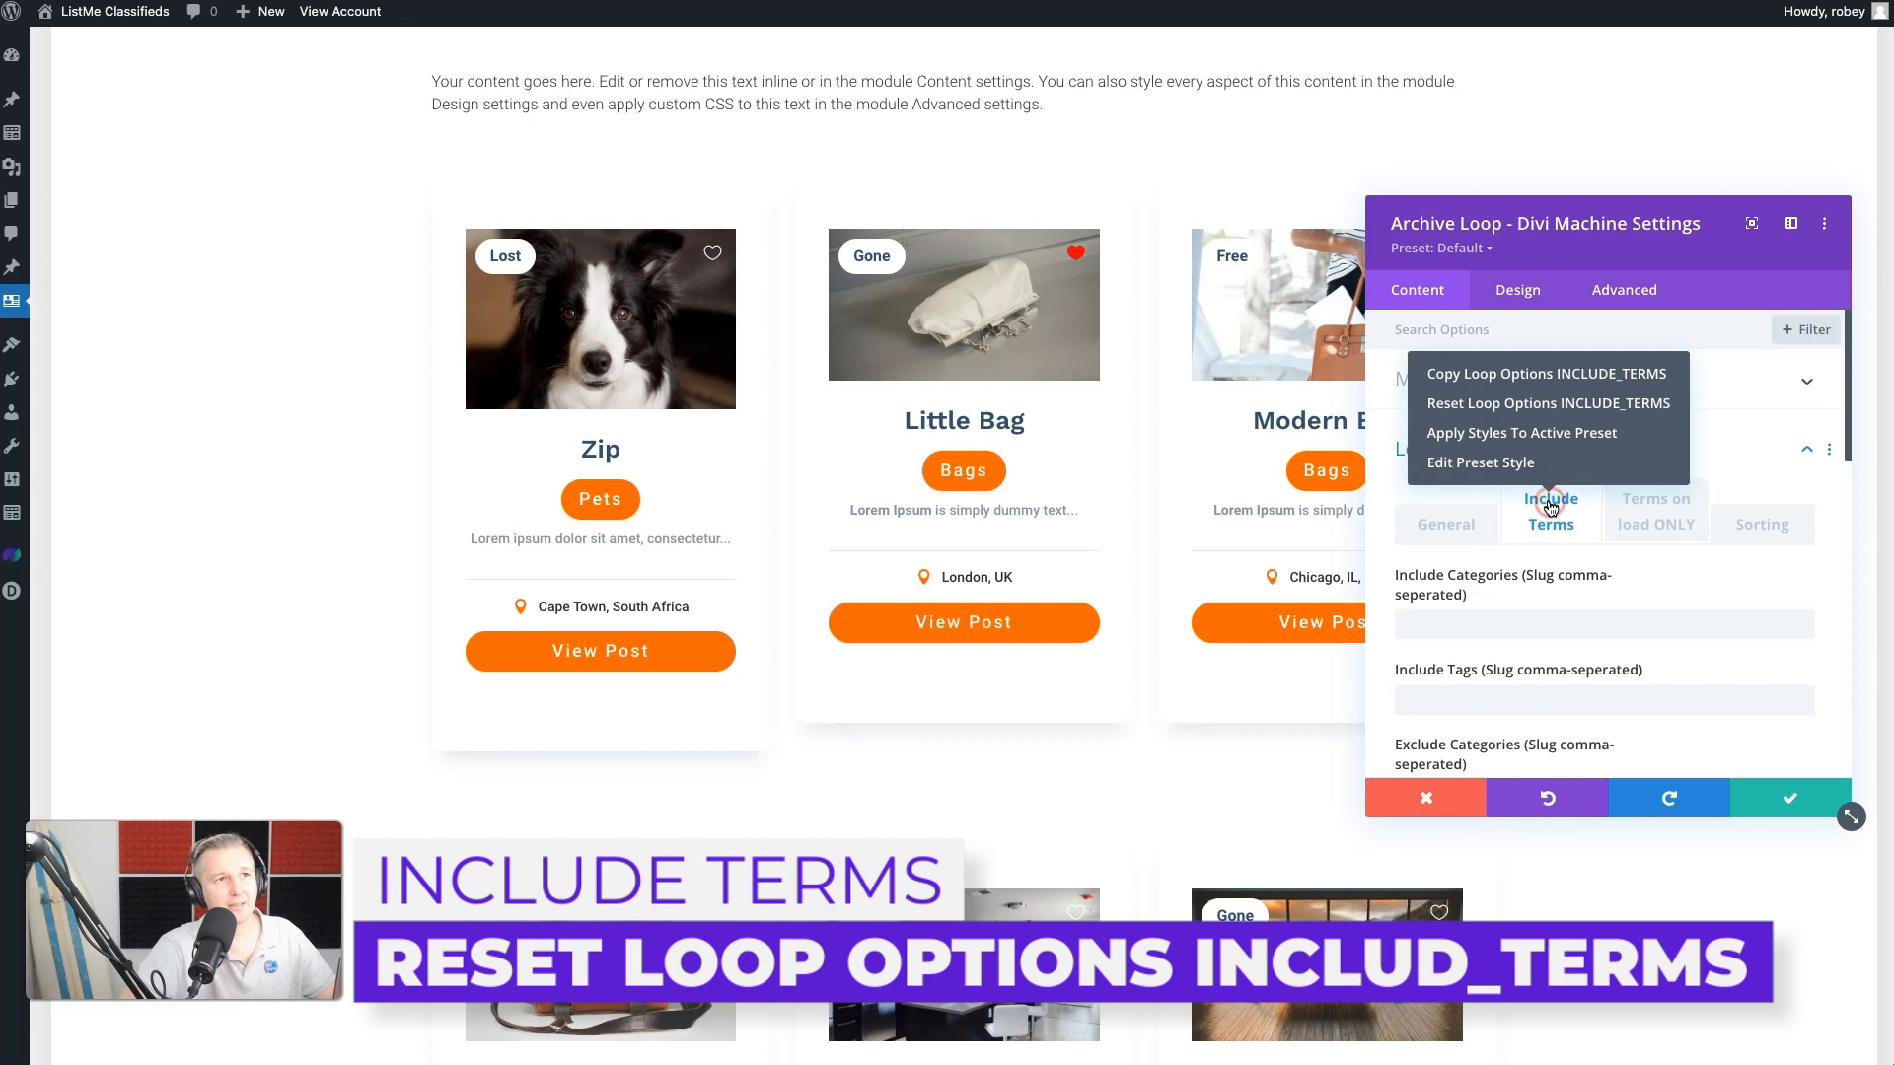
left_click(1530, 410)
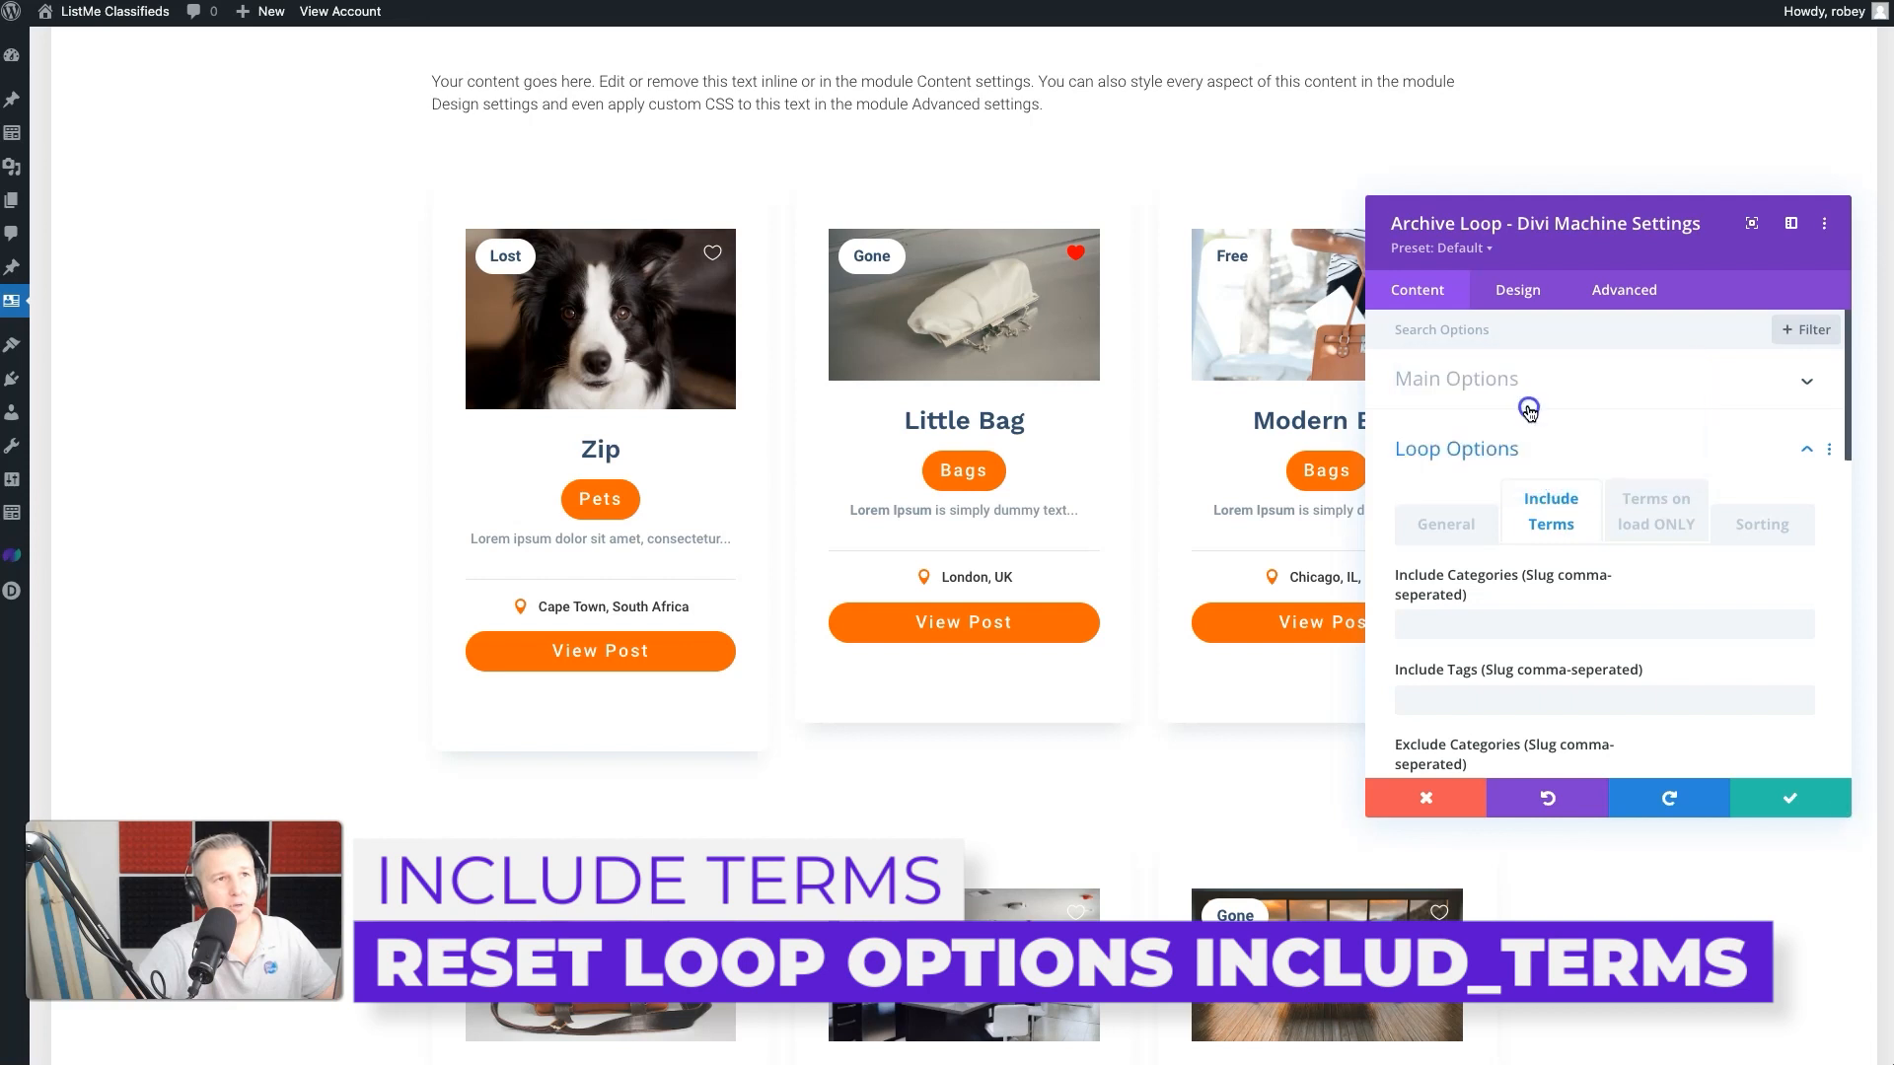
scroll(1557, 642, "down", 5)
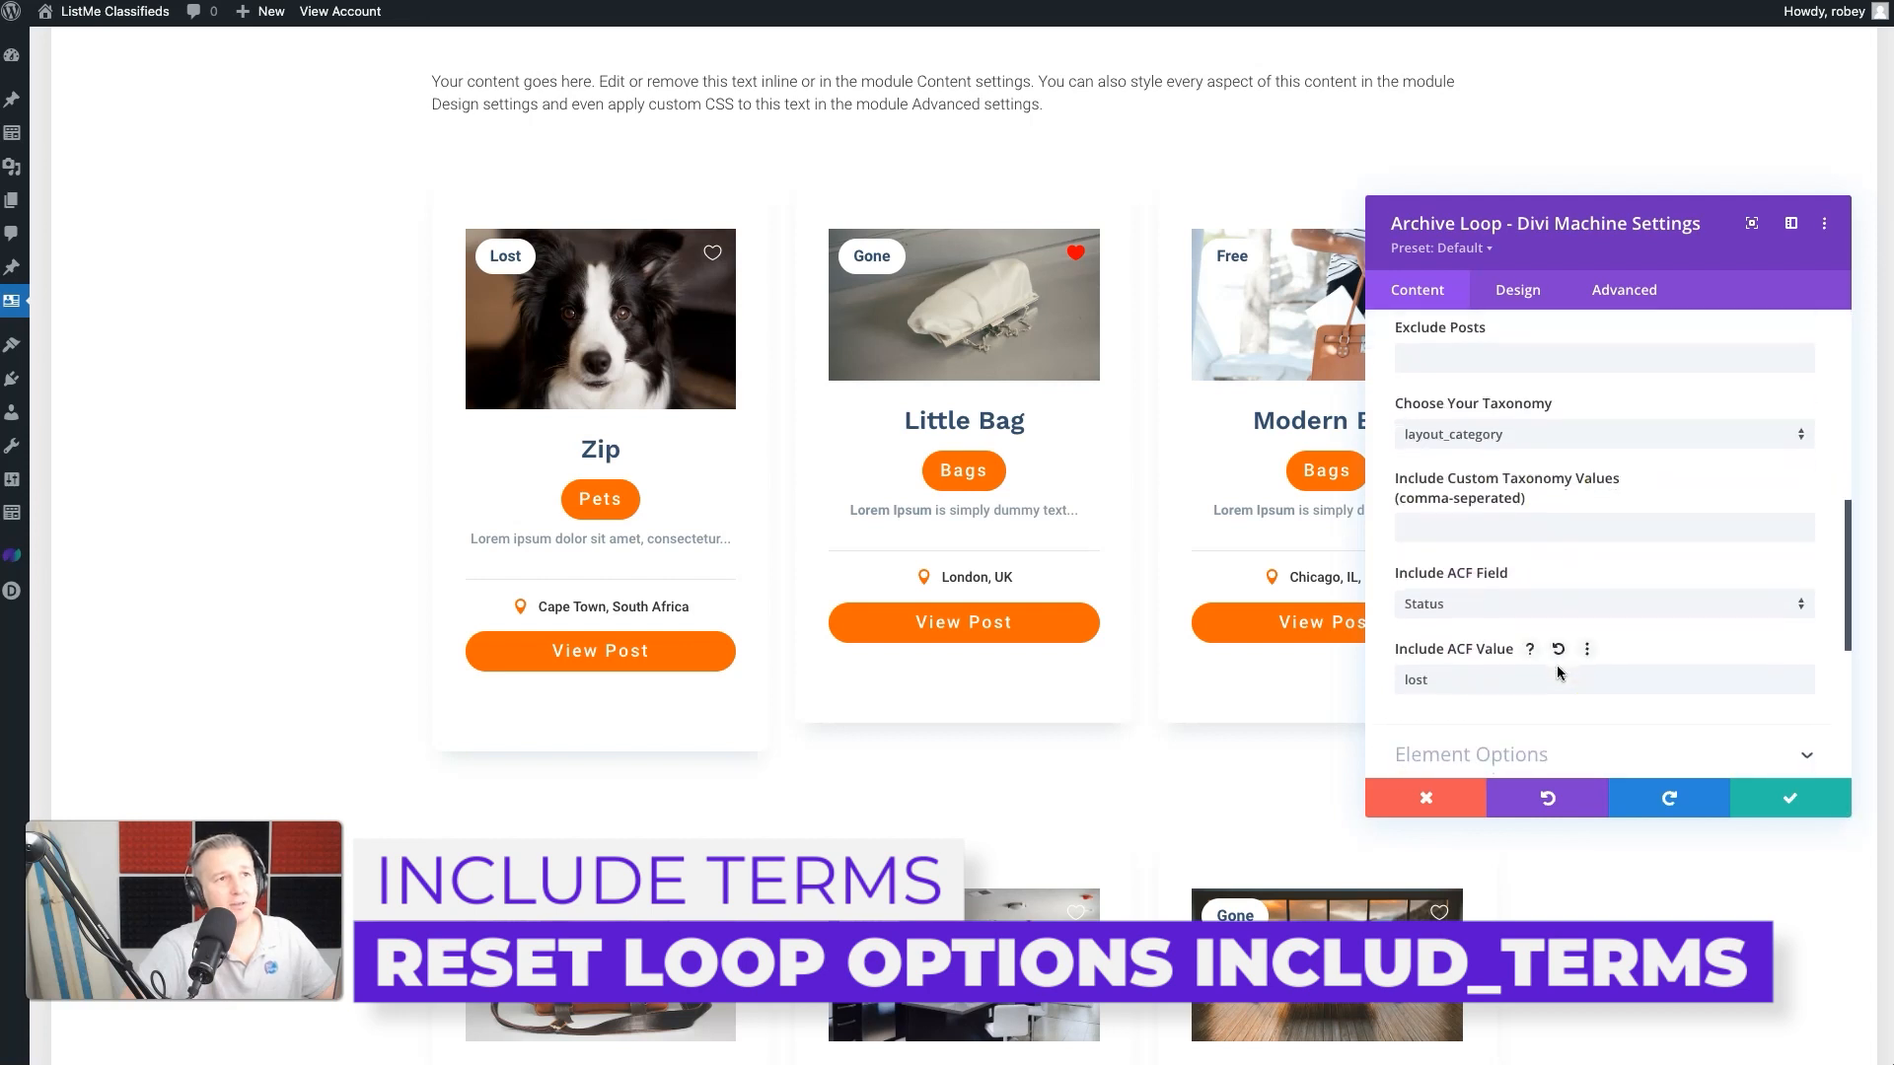
left_click(1499, 604)
left_click(1496, 599)
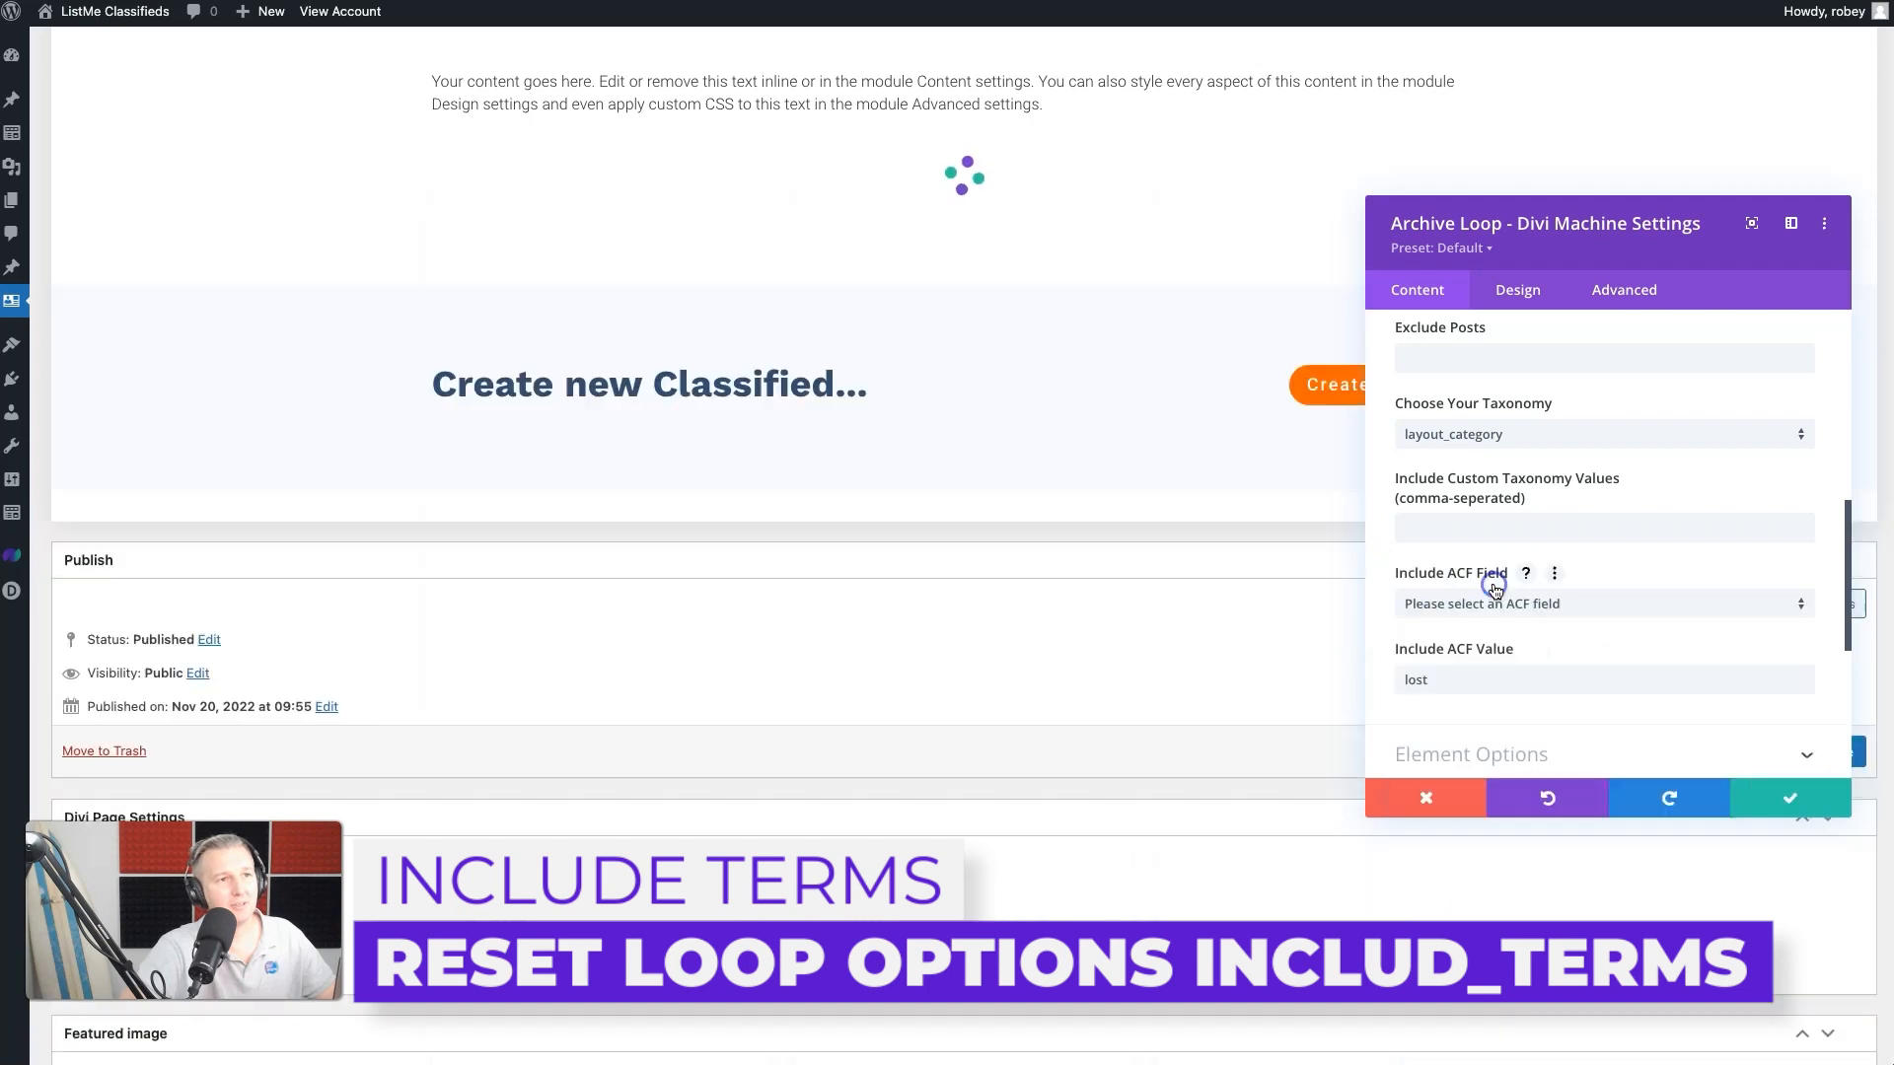
double_click(1461, 668)
key("BackSpace")
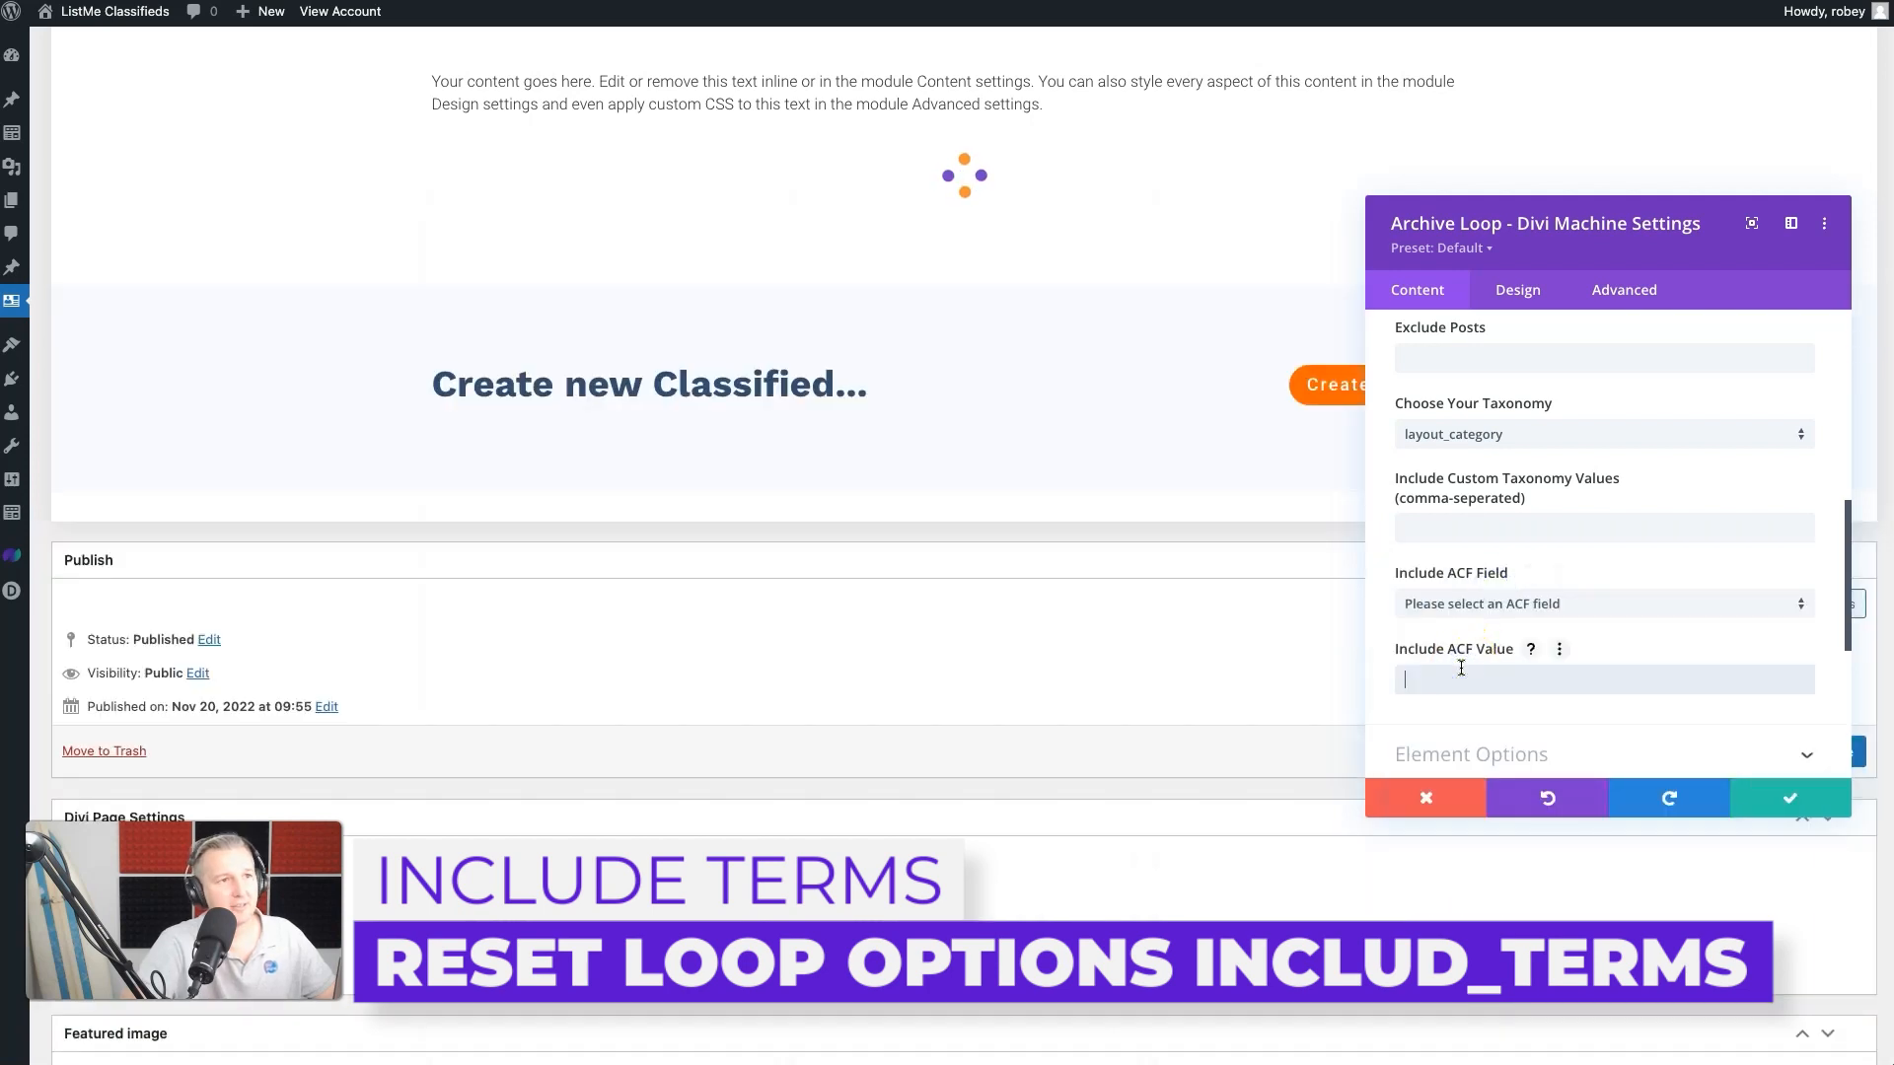
scroll(1607, 532, "up", 8)
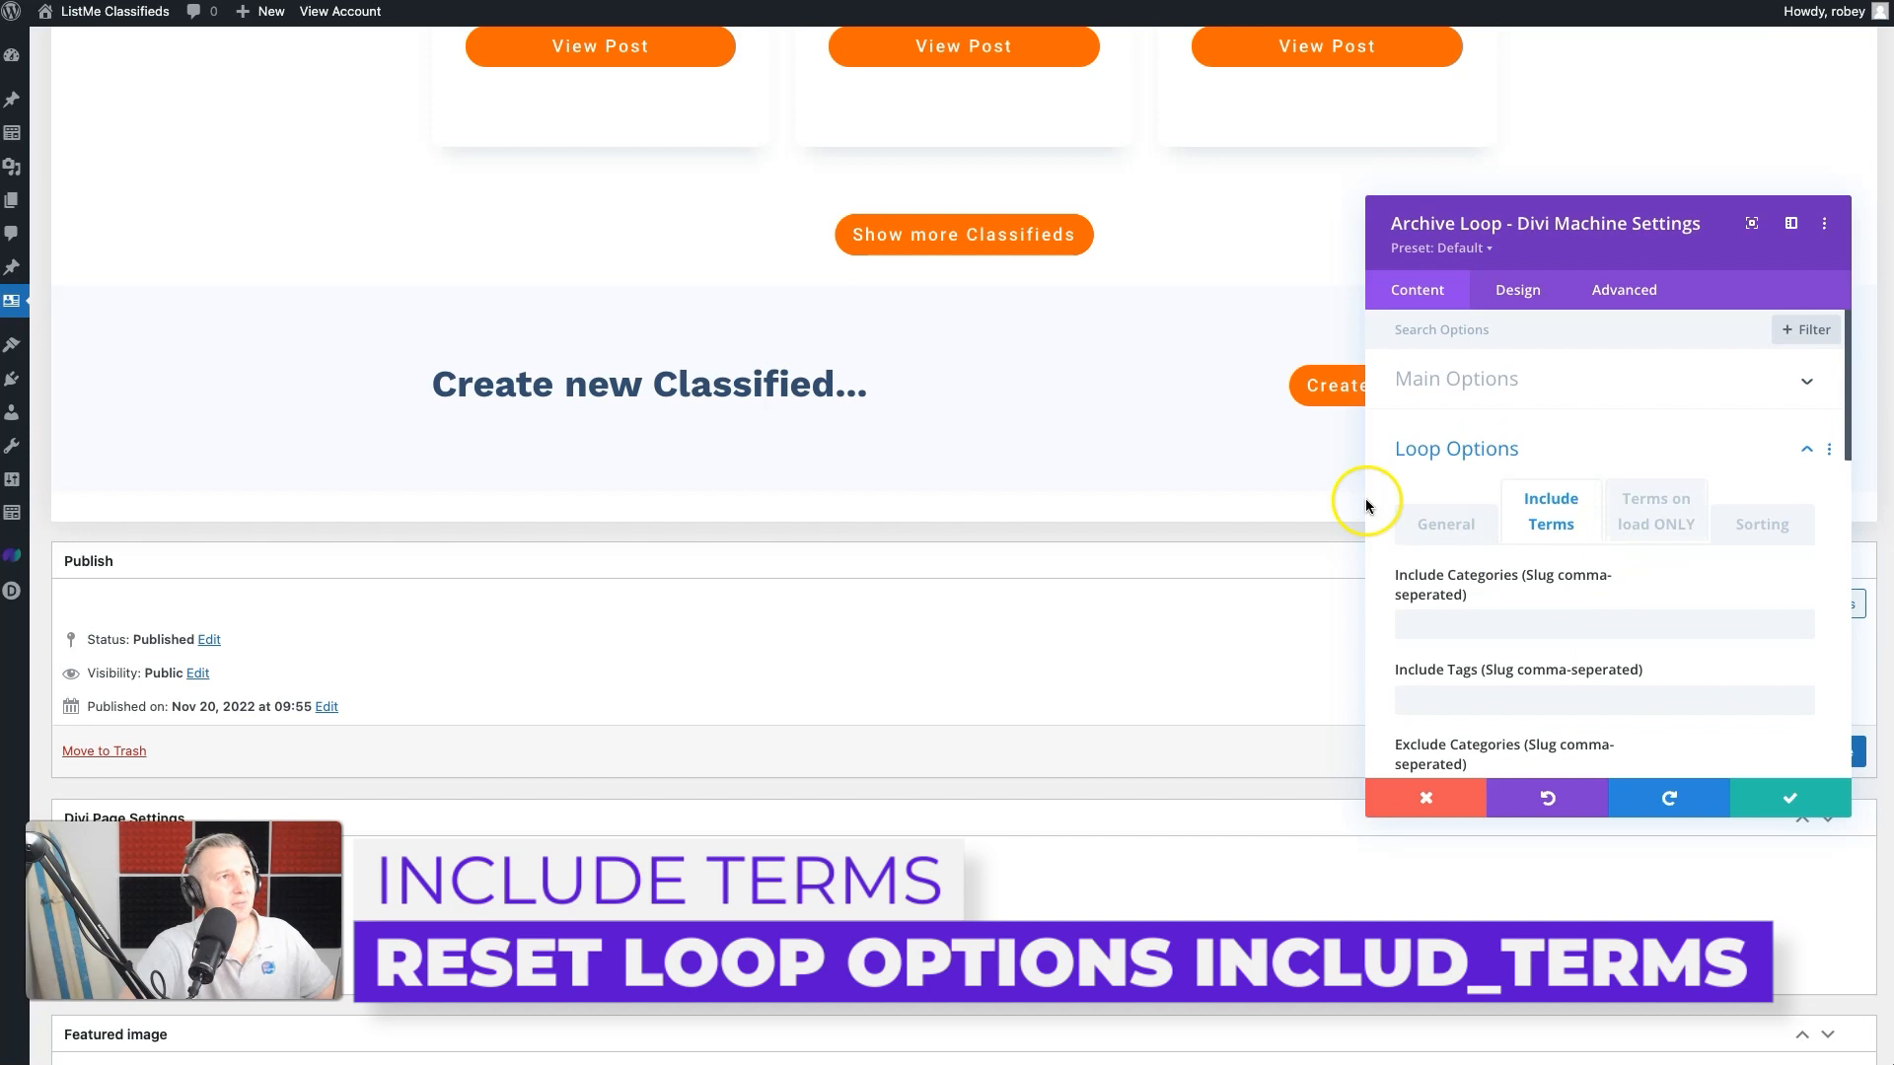
- Set the loop's load-more display to Infinite Scroll in the Element Options, accept the module settings and update the Wishlist page
left_click(1532, 466)
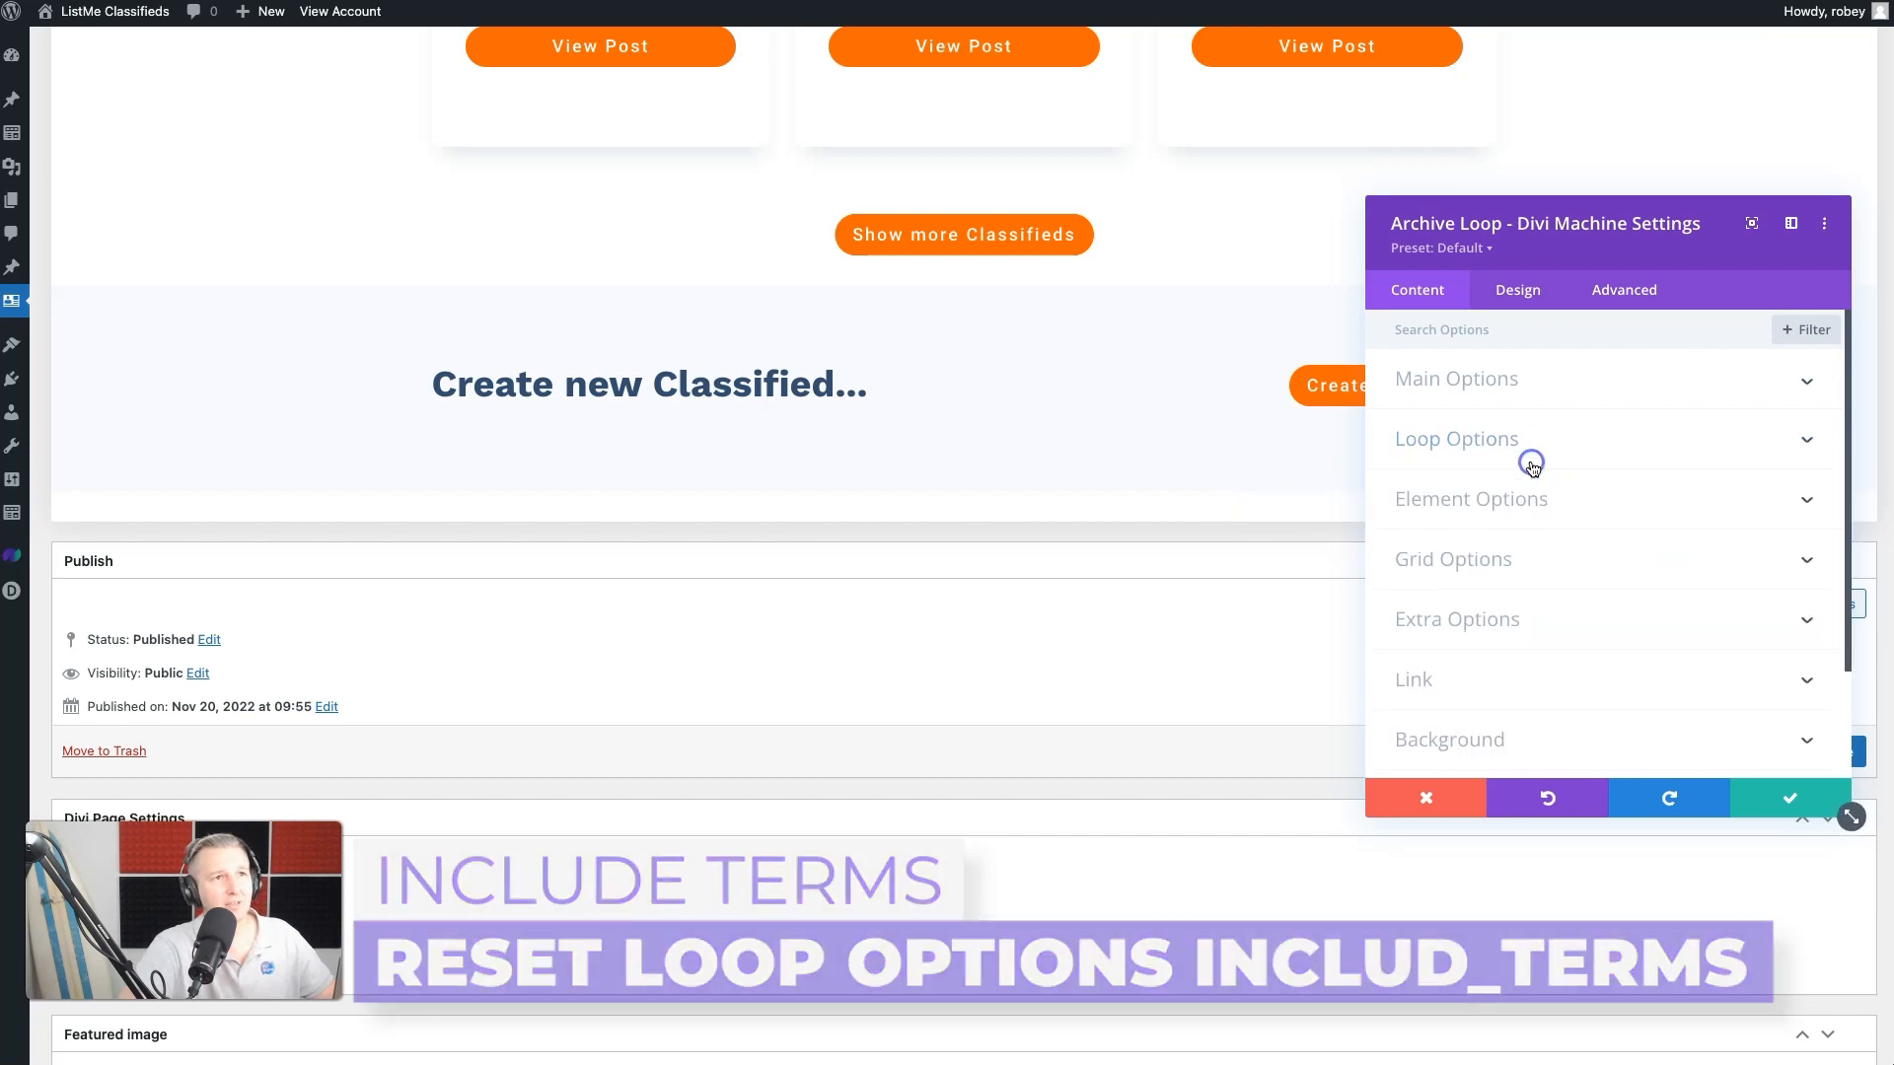
left_click(1512, 572)
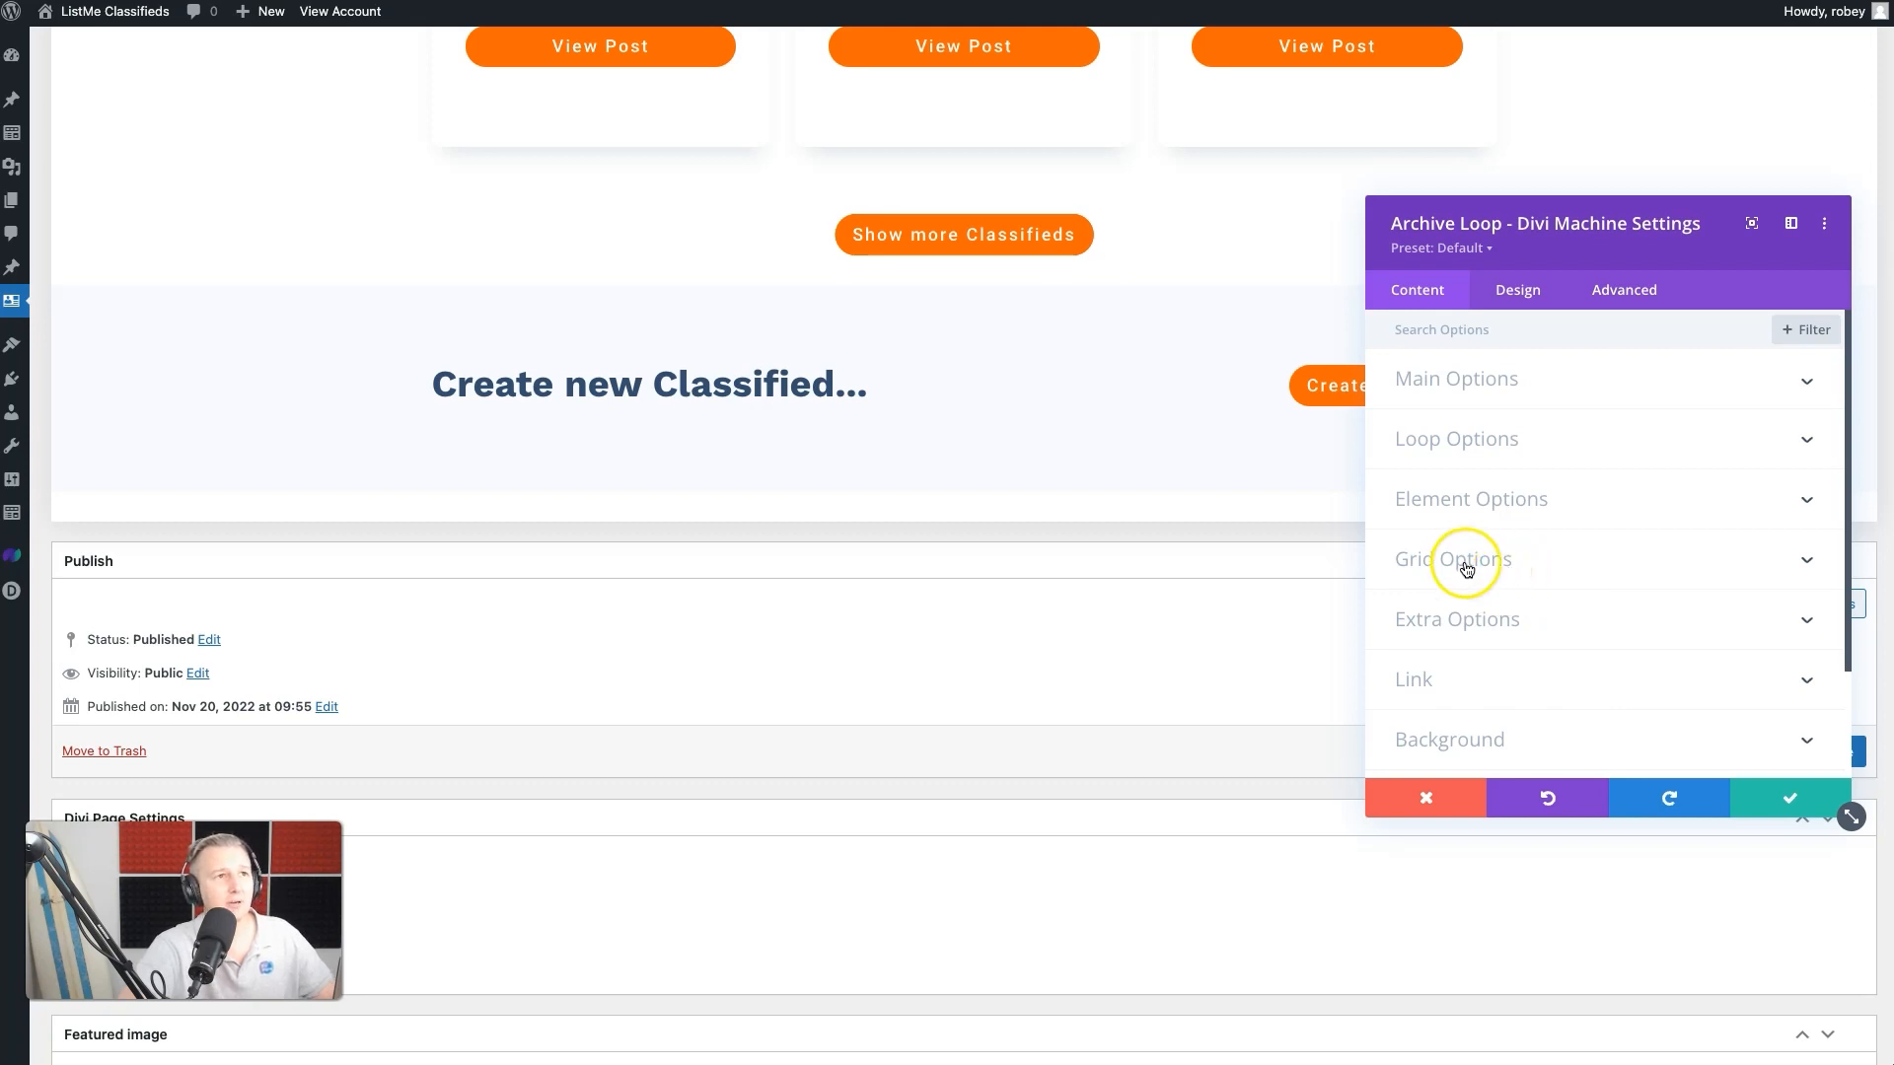
scroll(1475, 587, "down", 1)
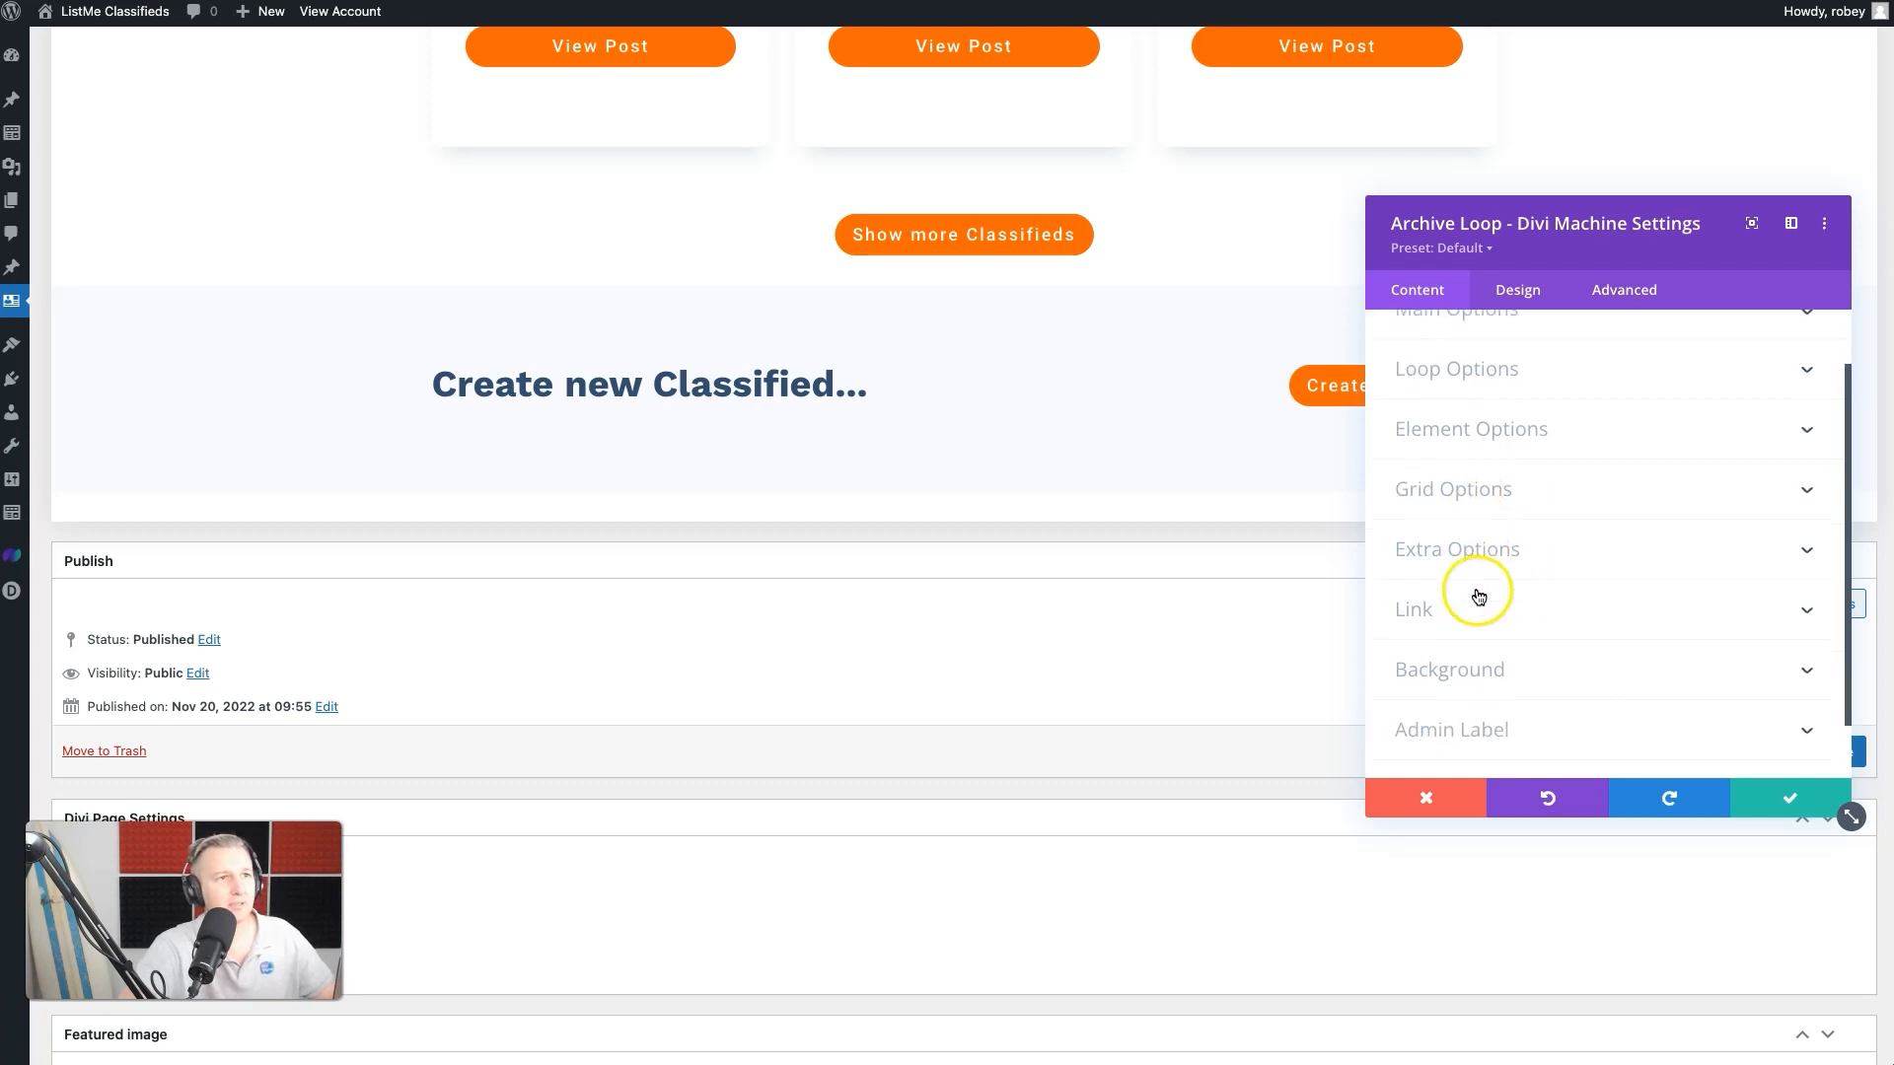
left_click(1494, 439)
left_click(1421, 424)
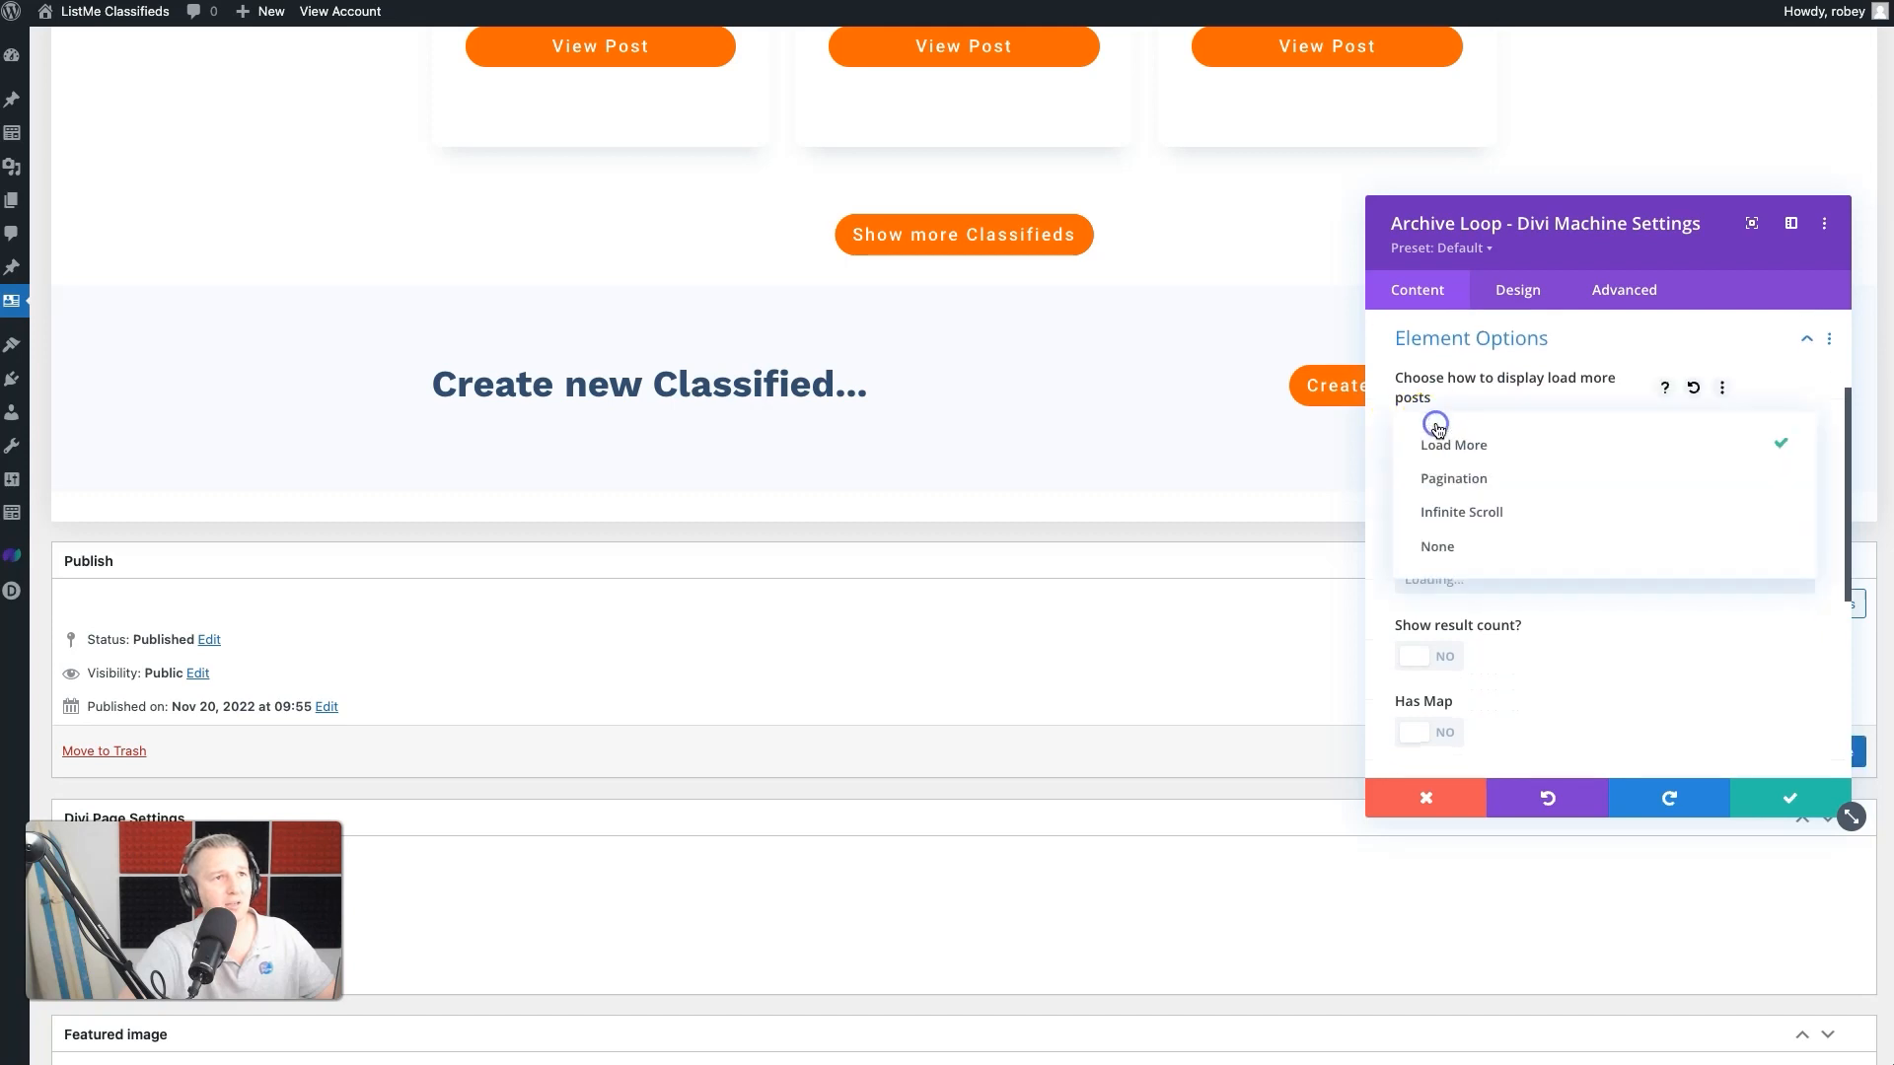
left_click(1455, 513)
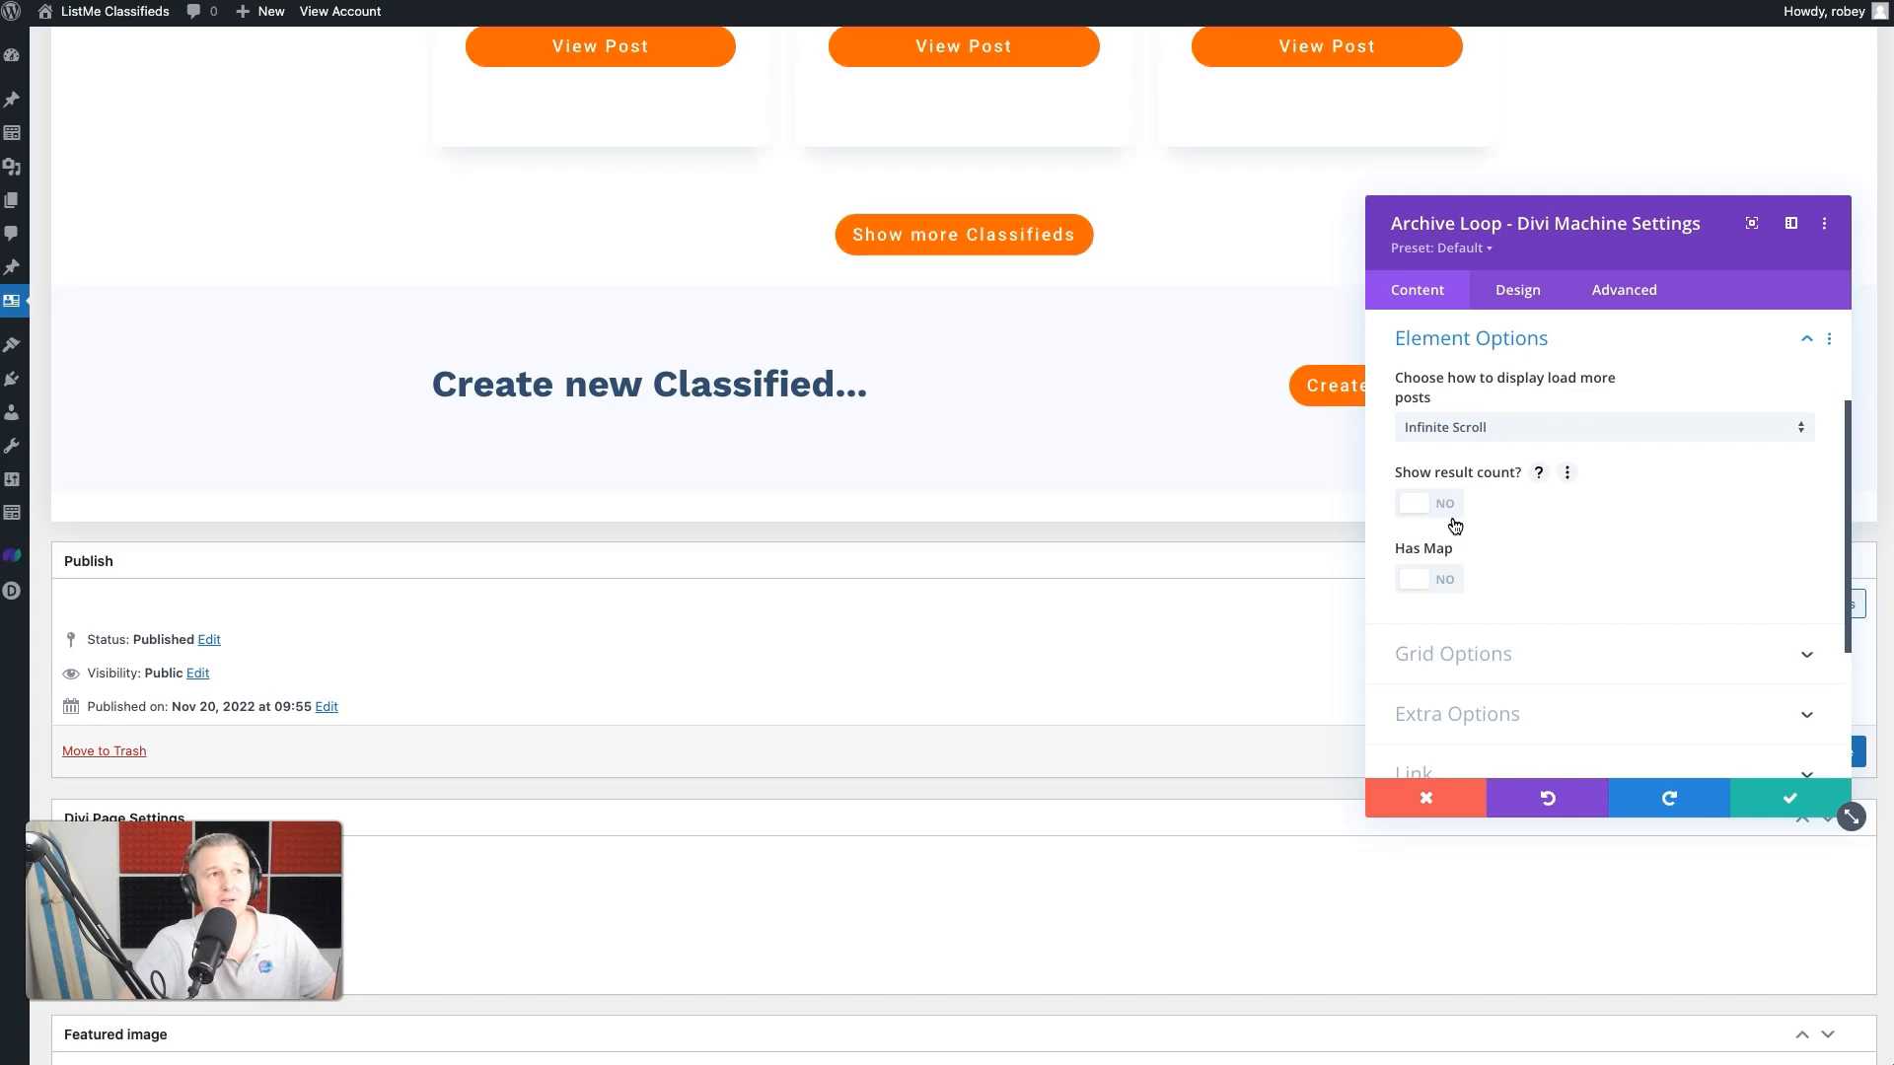
scroll(1513, 482, "down", 3)
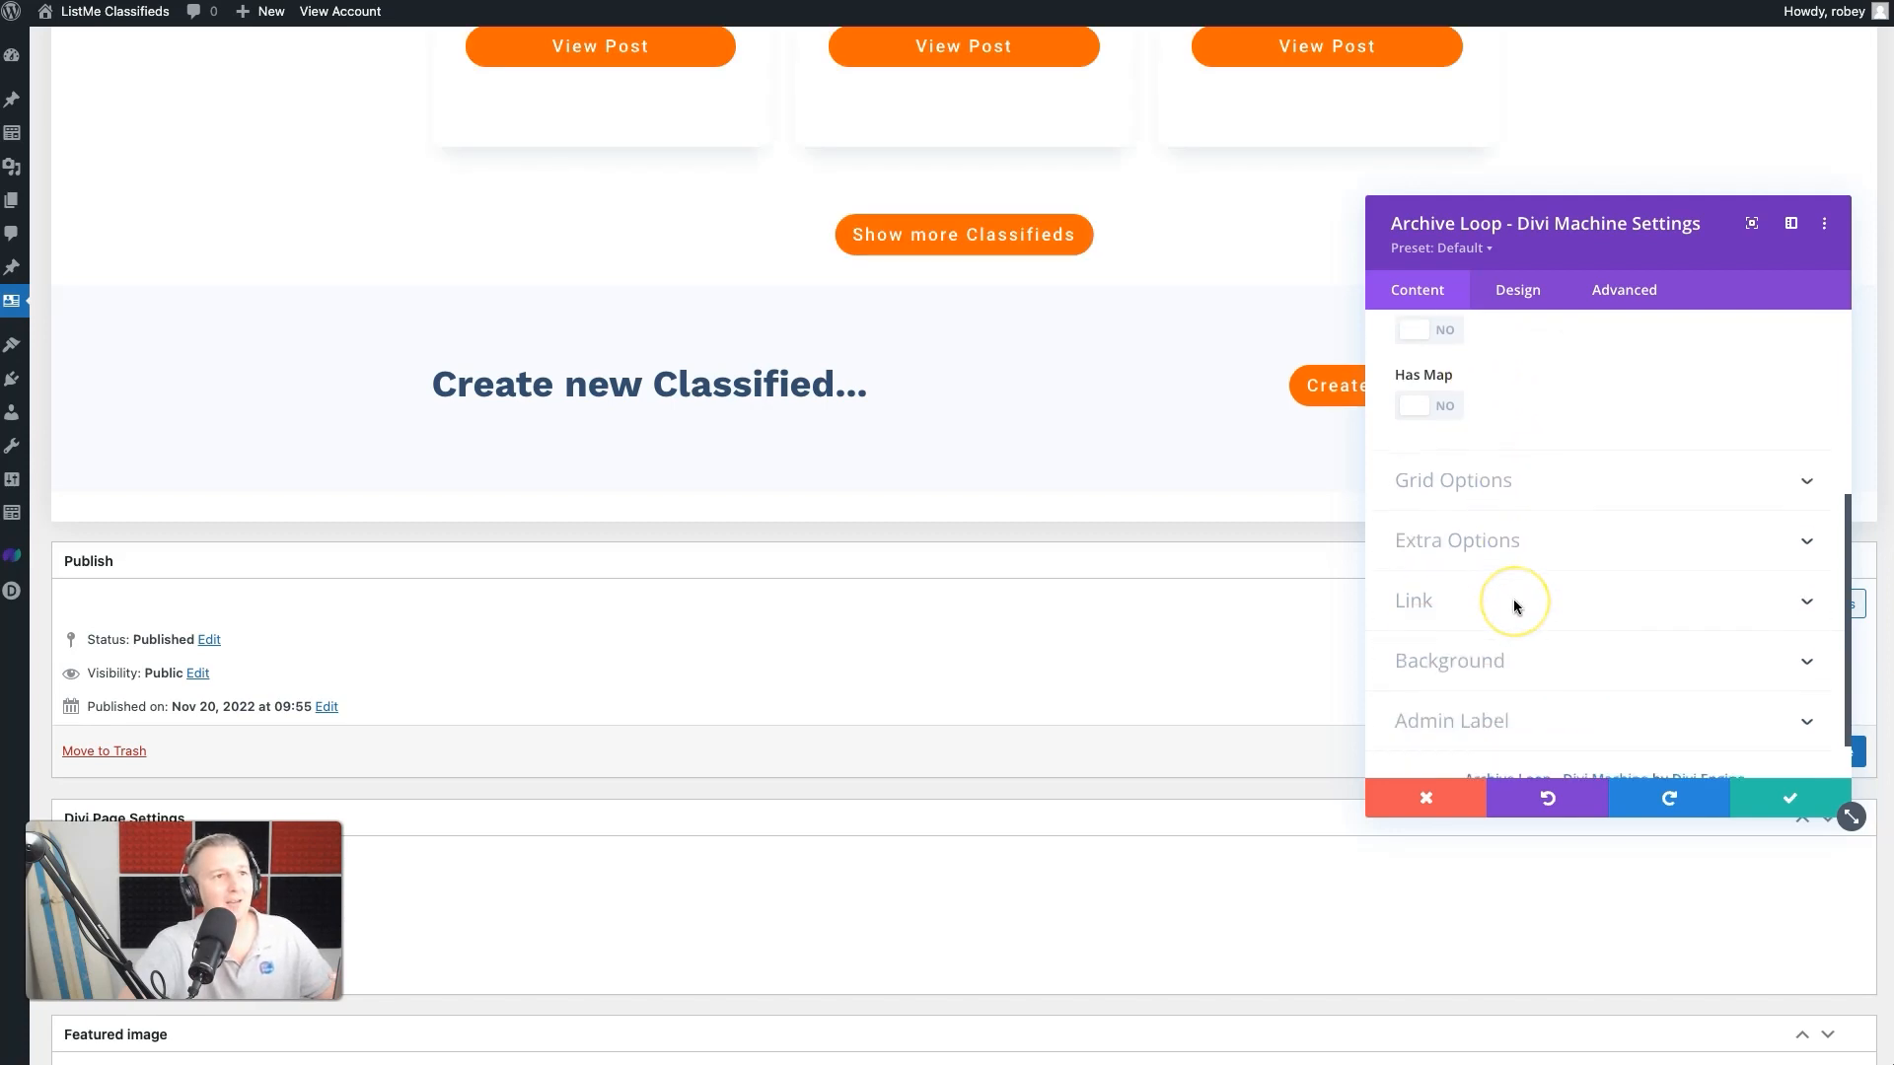
scroll(1517, 605, "up", 5)
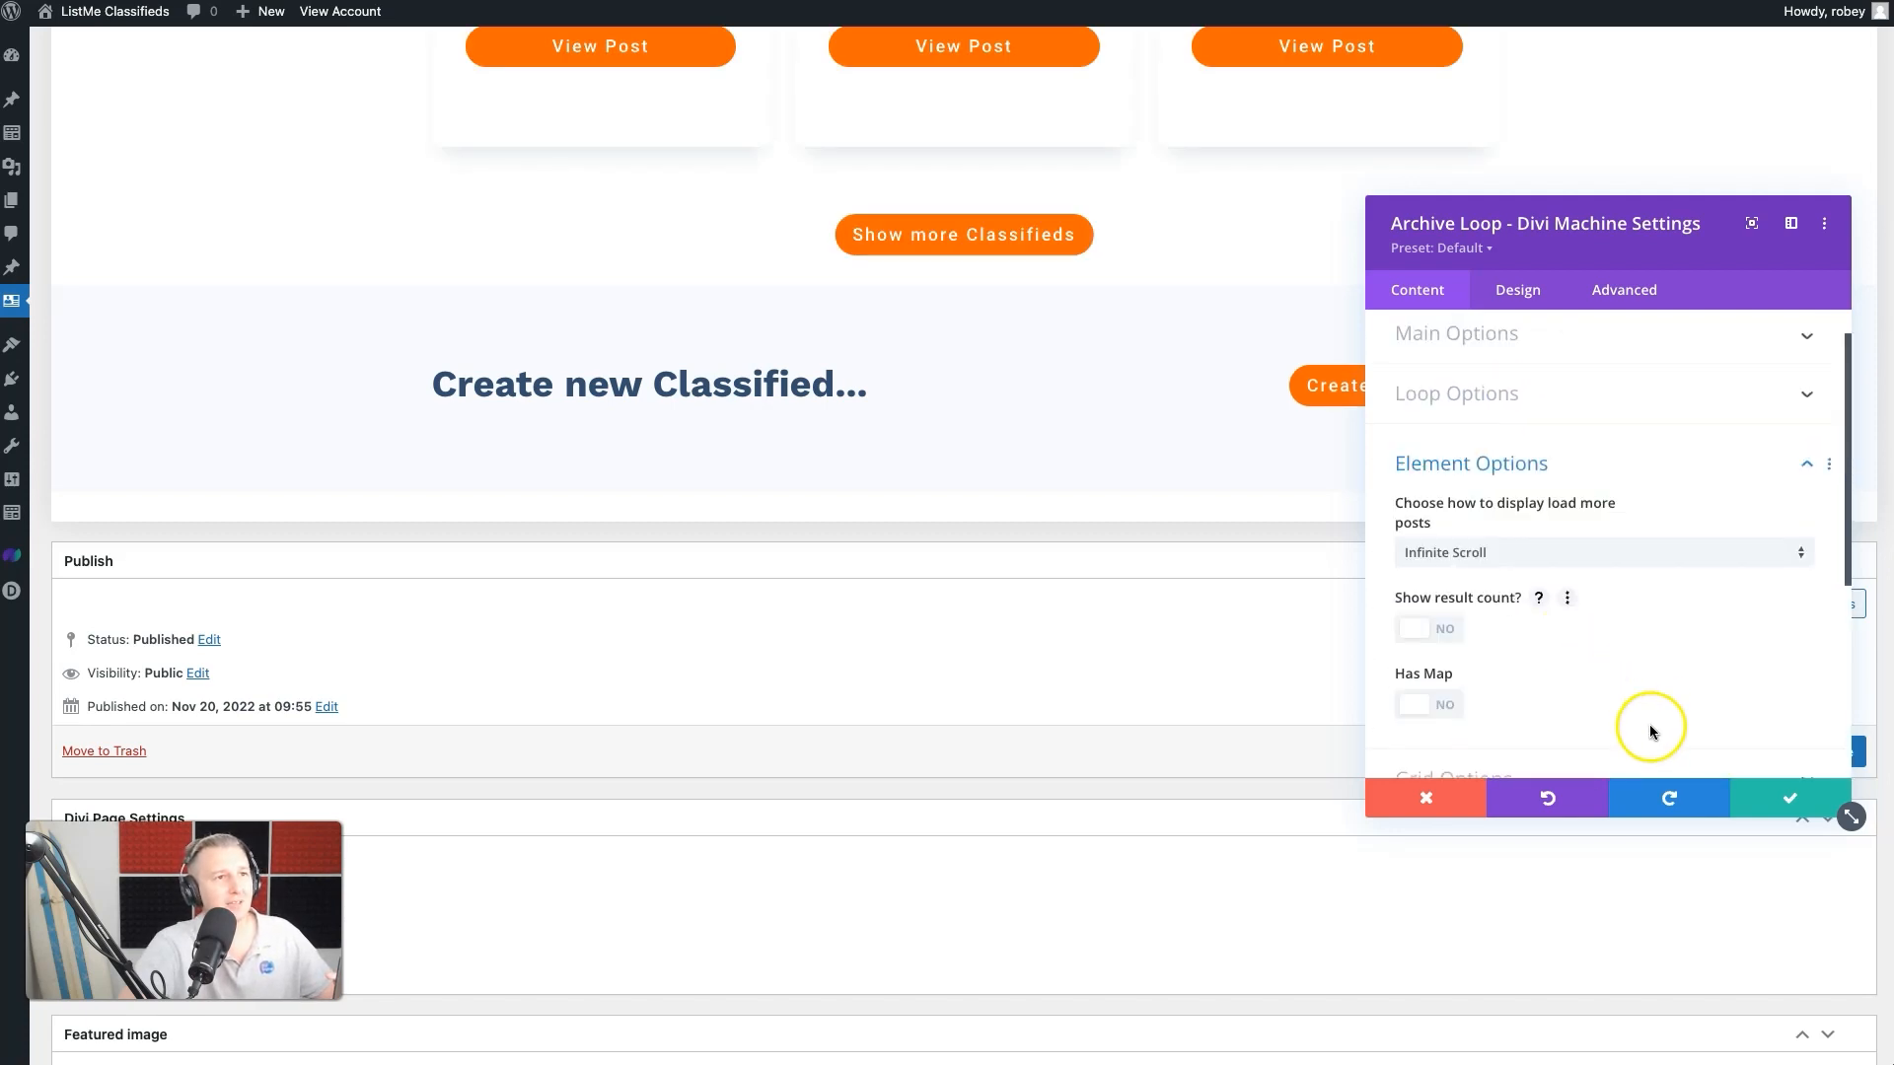
left_click(1784, 801)
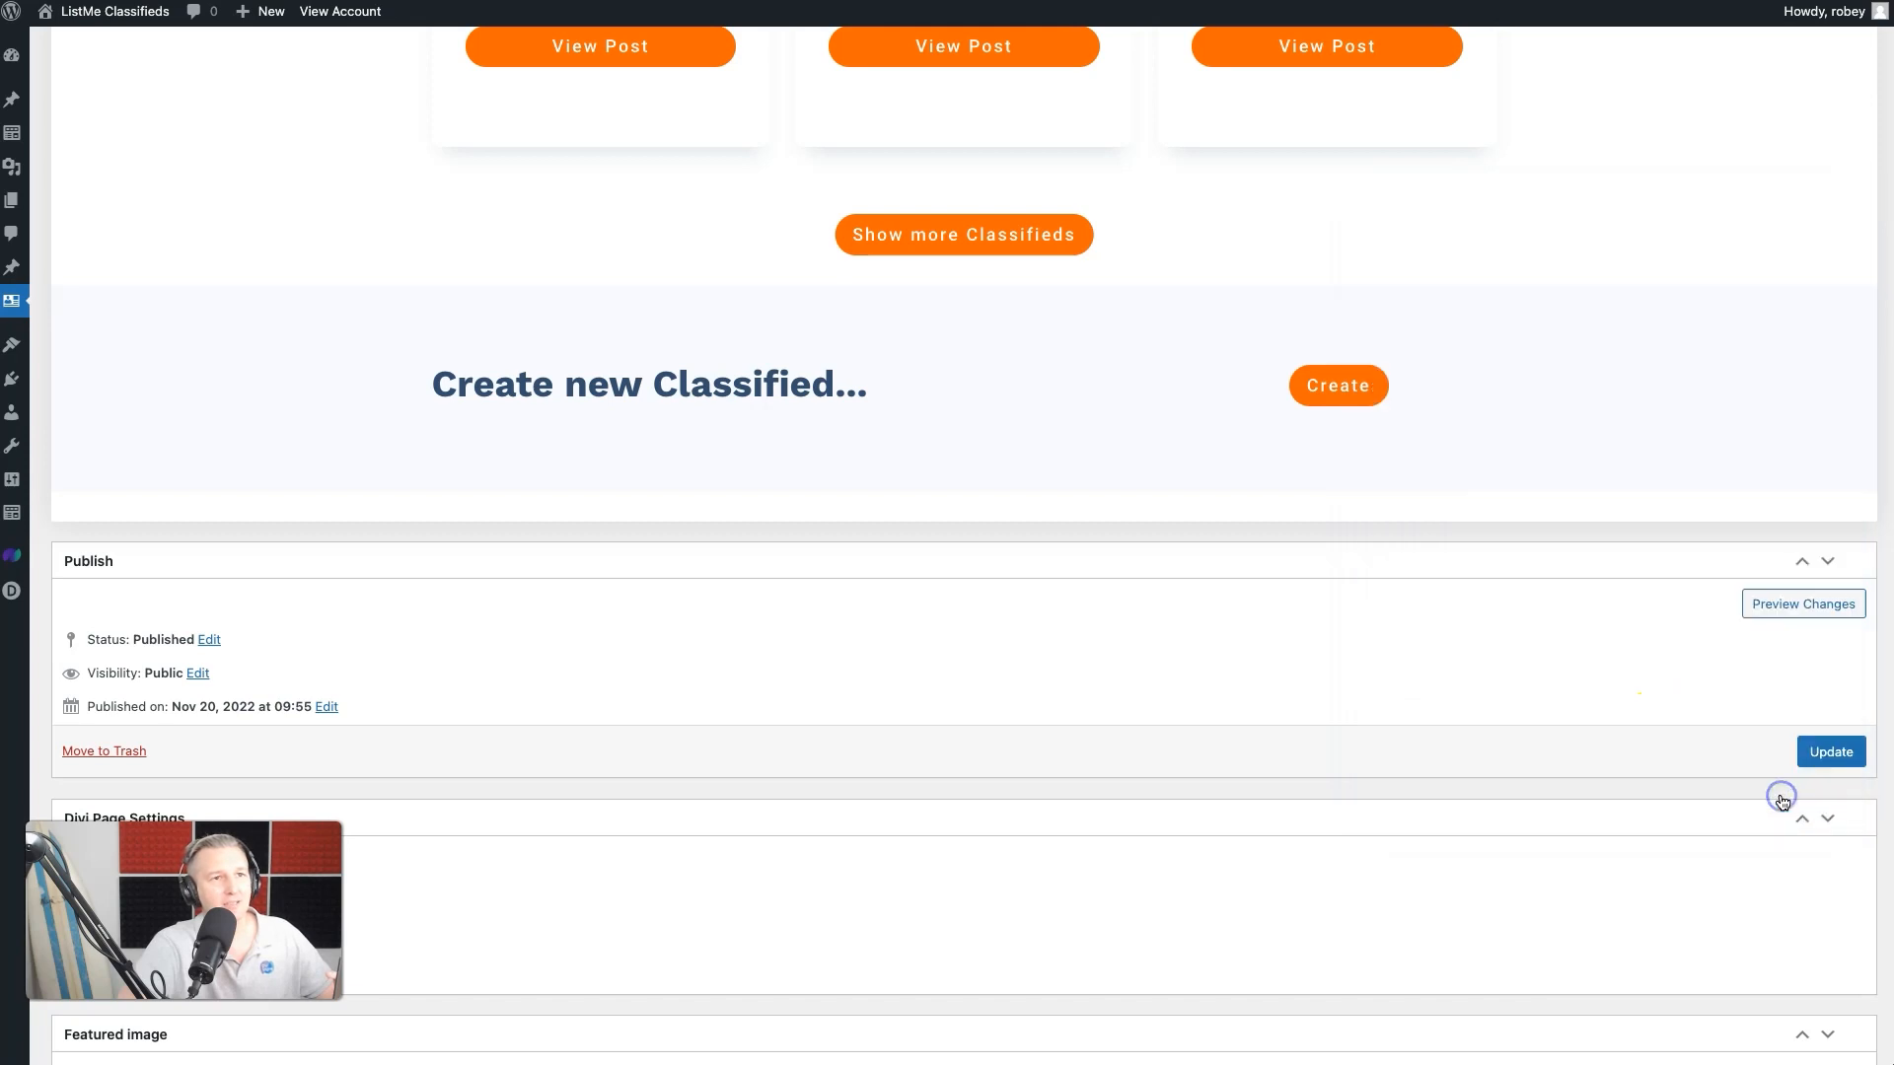
left_click(1821, 754)
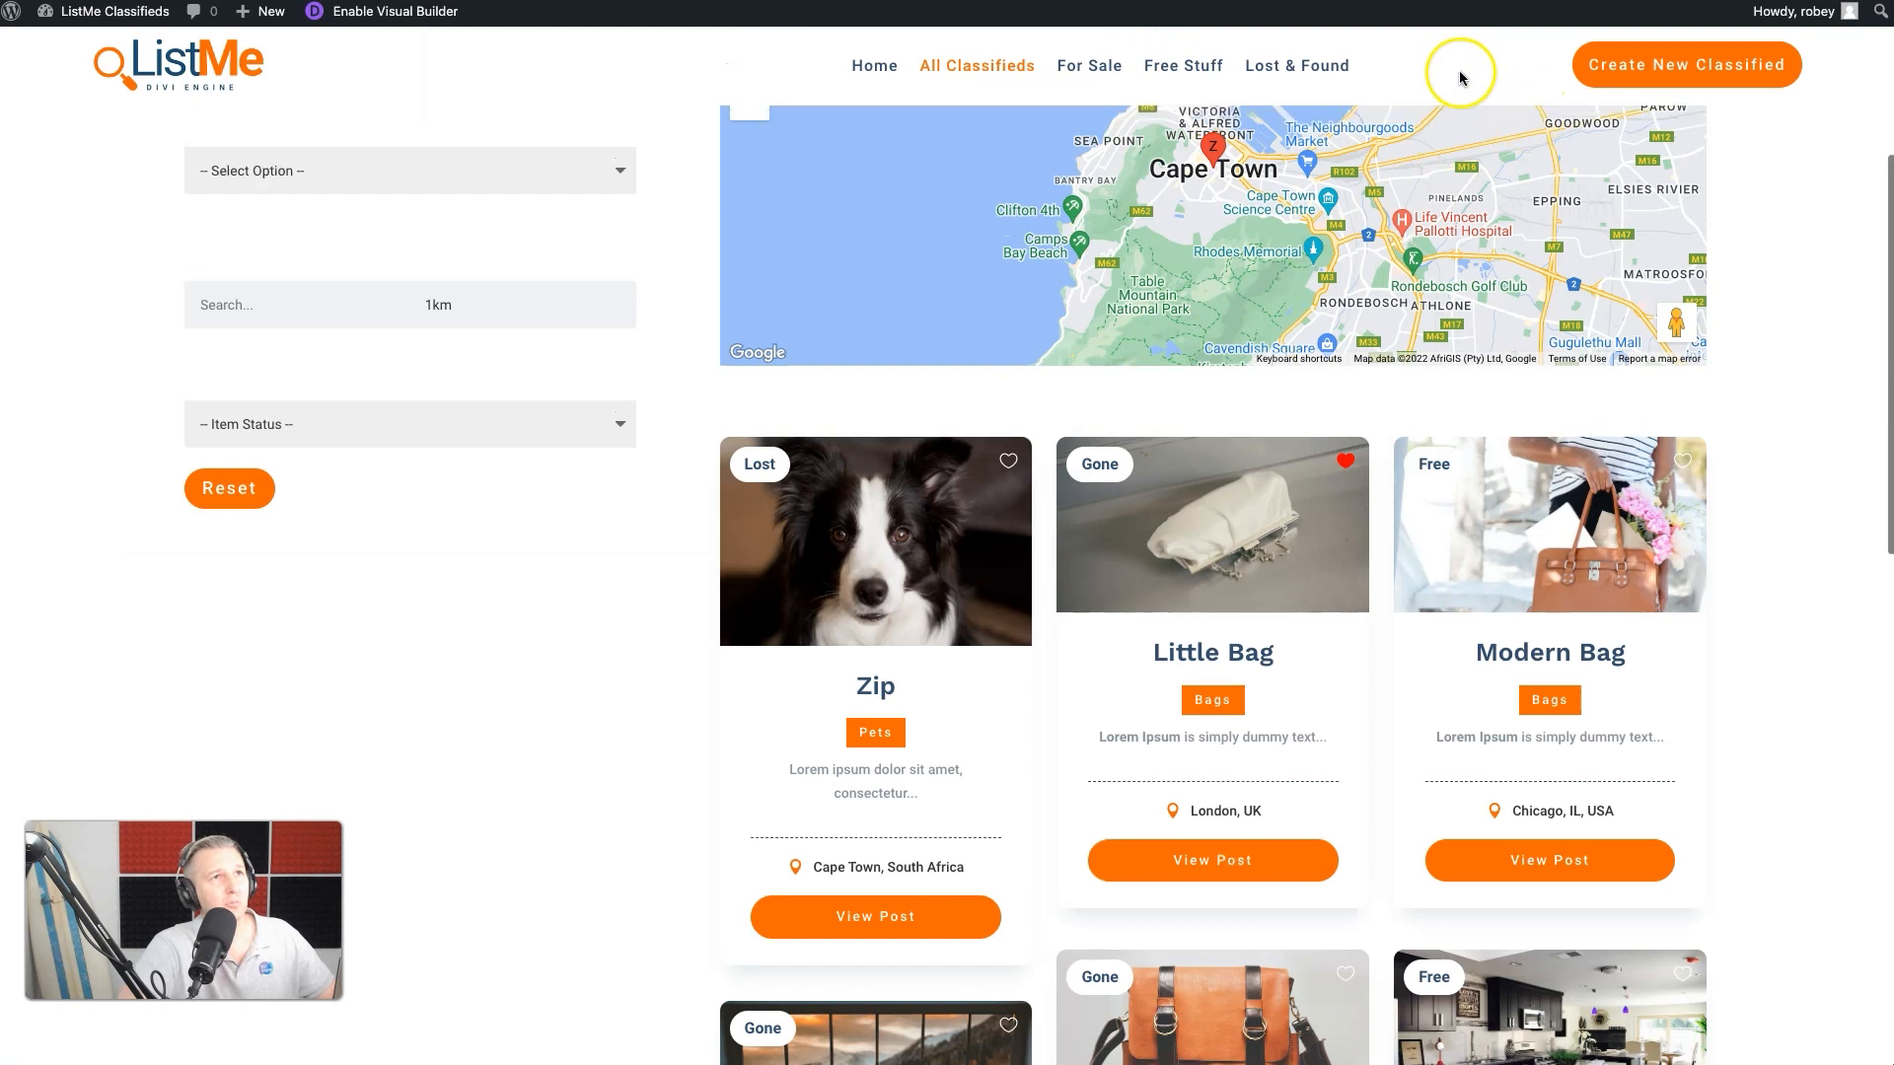
- Look over the main navigation on the All Classifieds front-end page and open the site's home page
scroll(1450, 98, "up", 5)
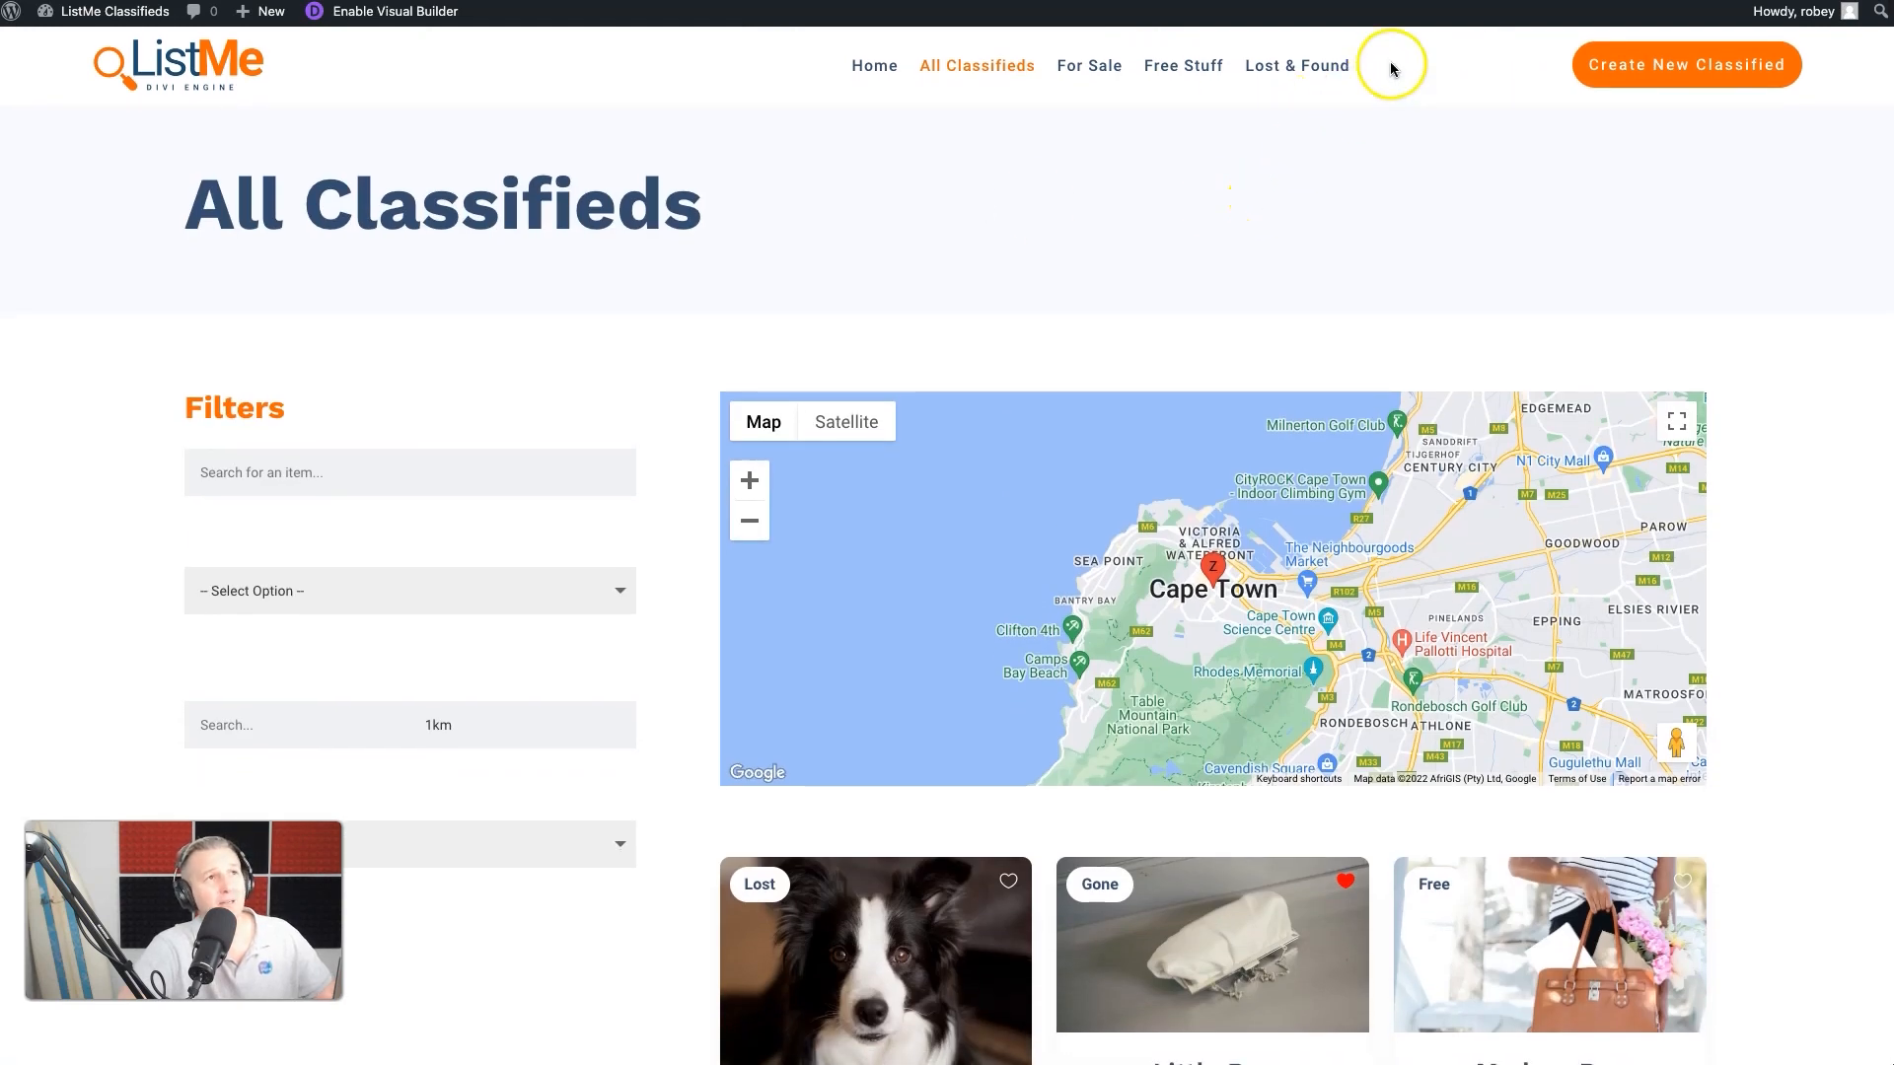
left_click(868, 65)
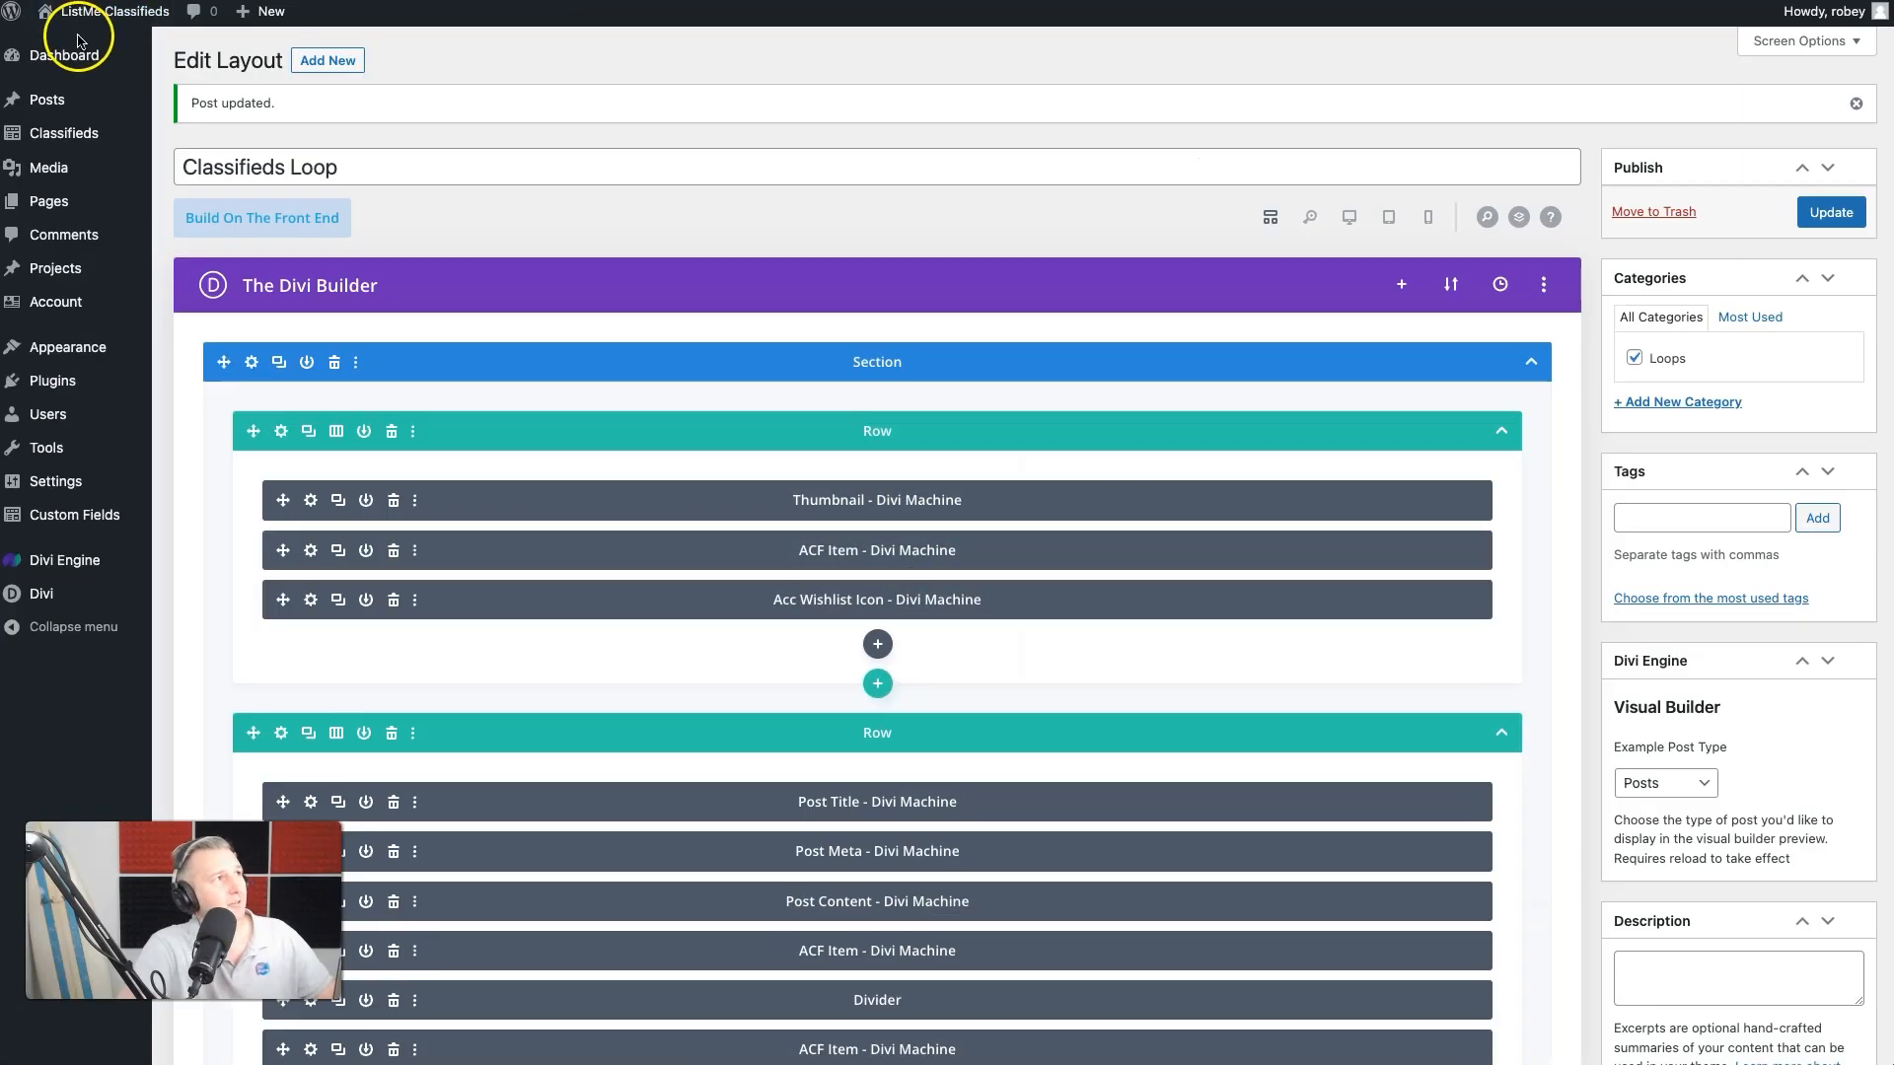
- Open the Main Menu in the WordPress admin's menu editor and inspect the For Sale item's link settings
left_click(62, 57)
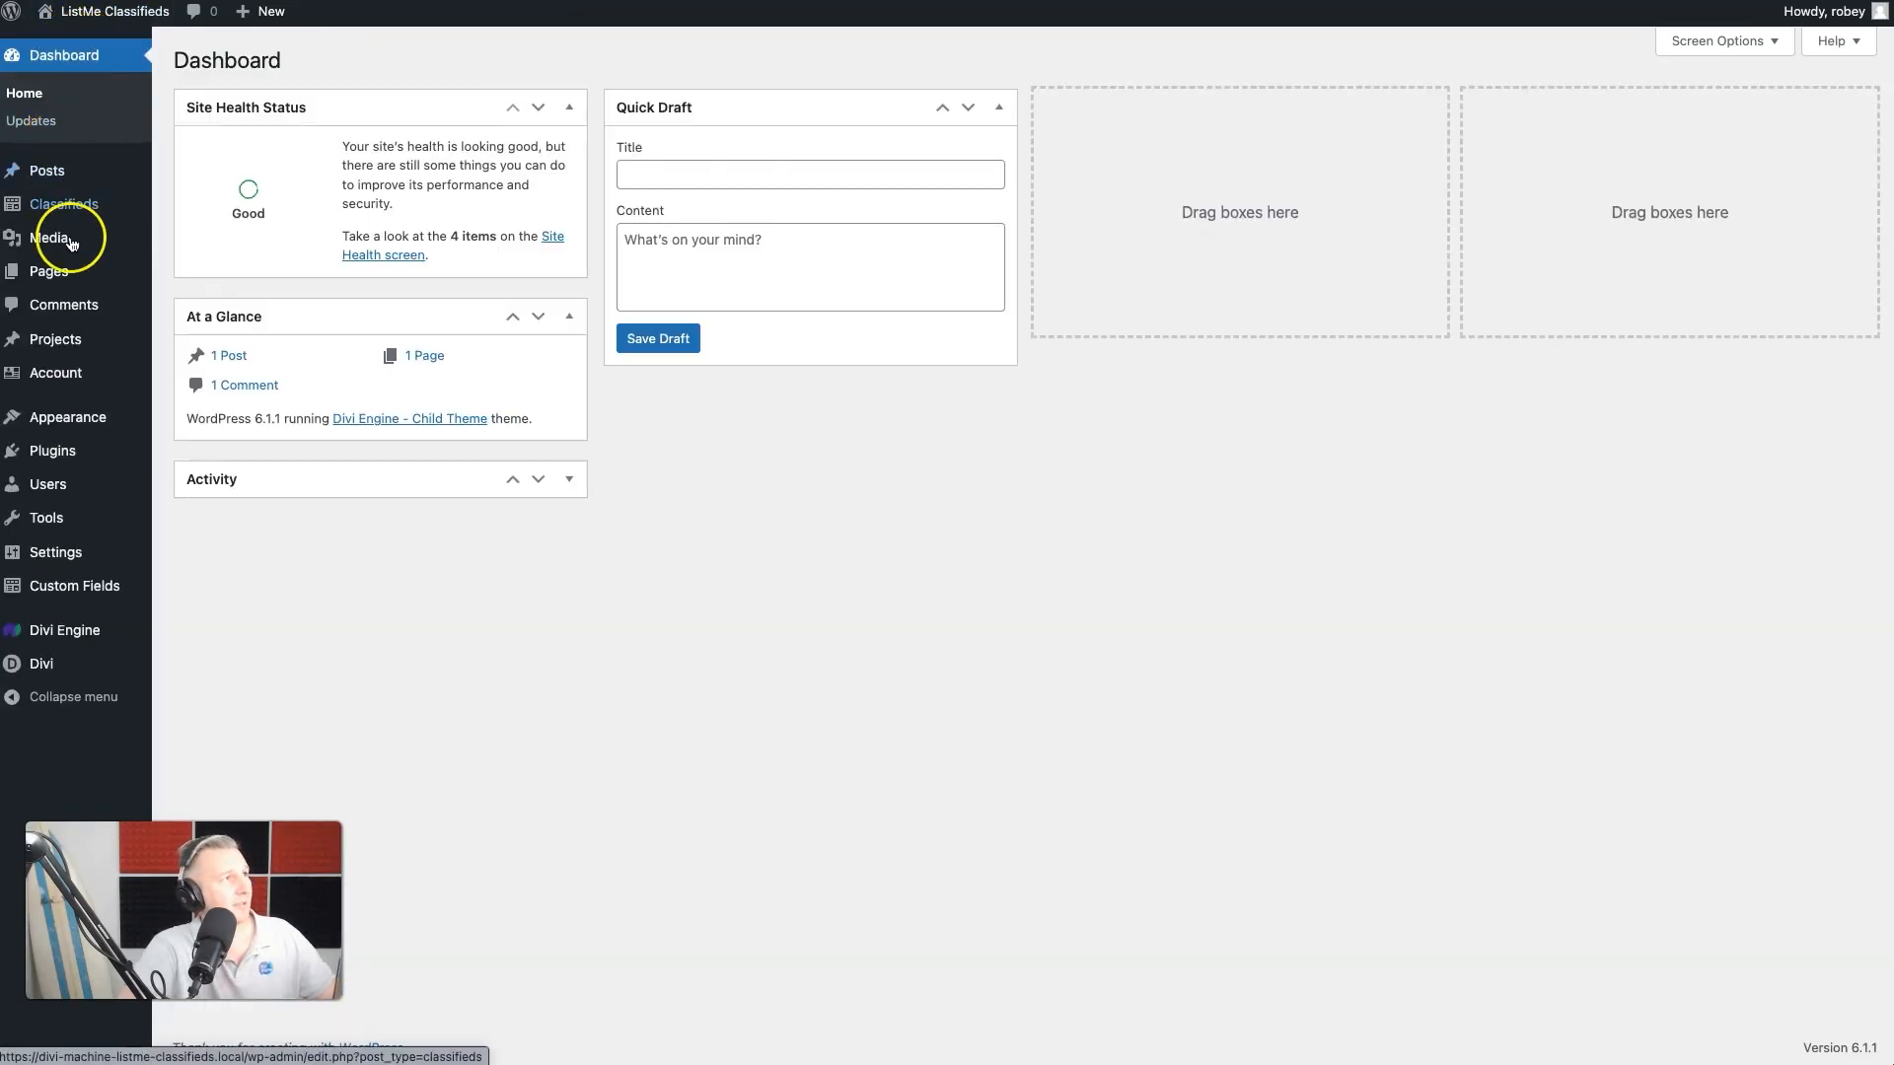
mouse_move(68, 369)
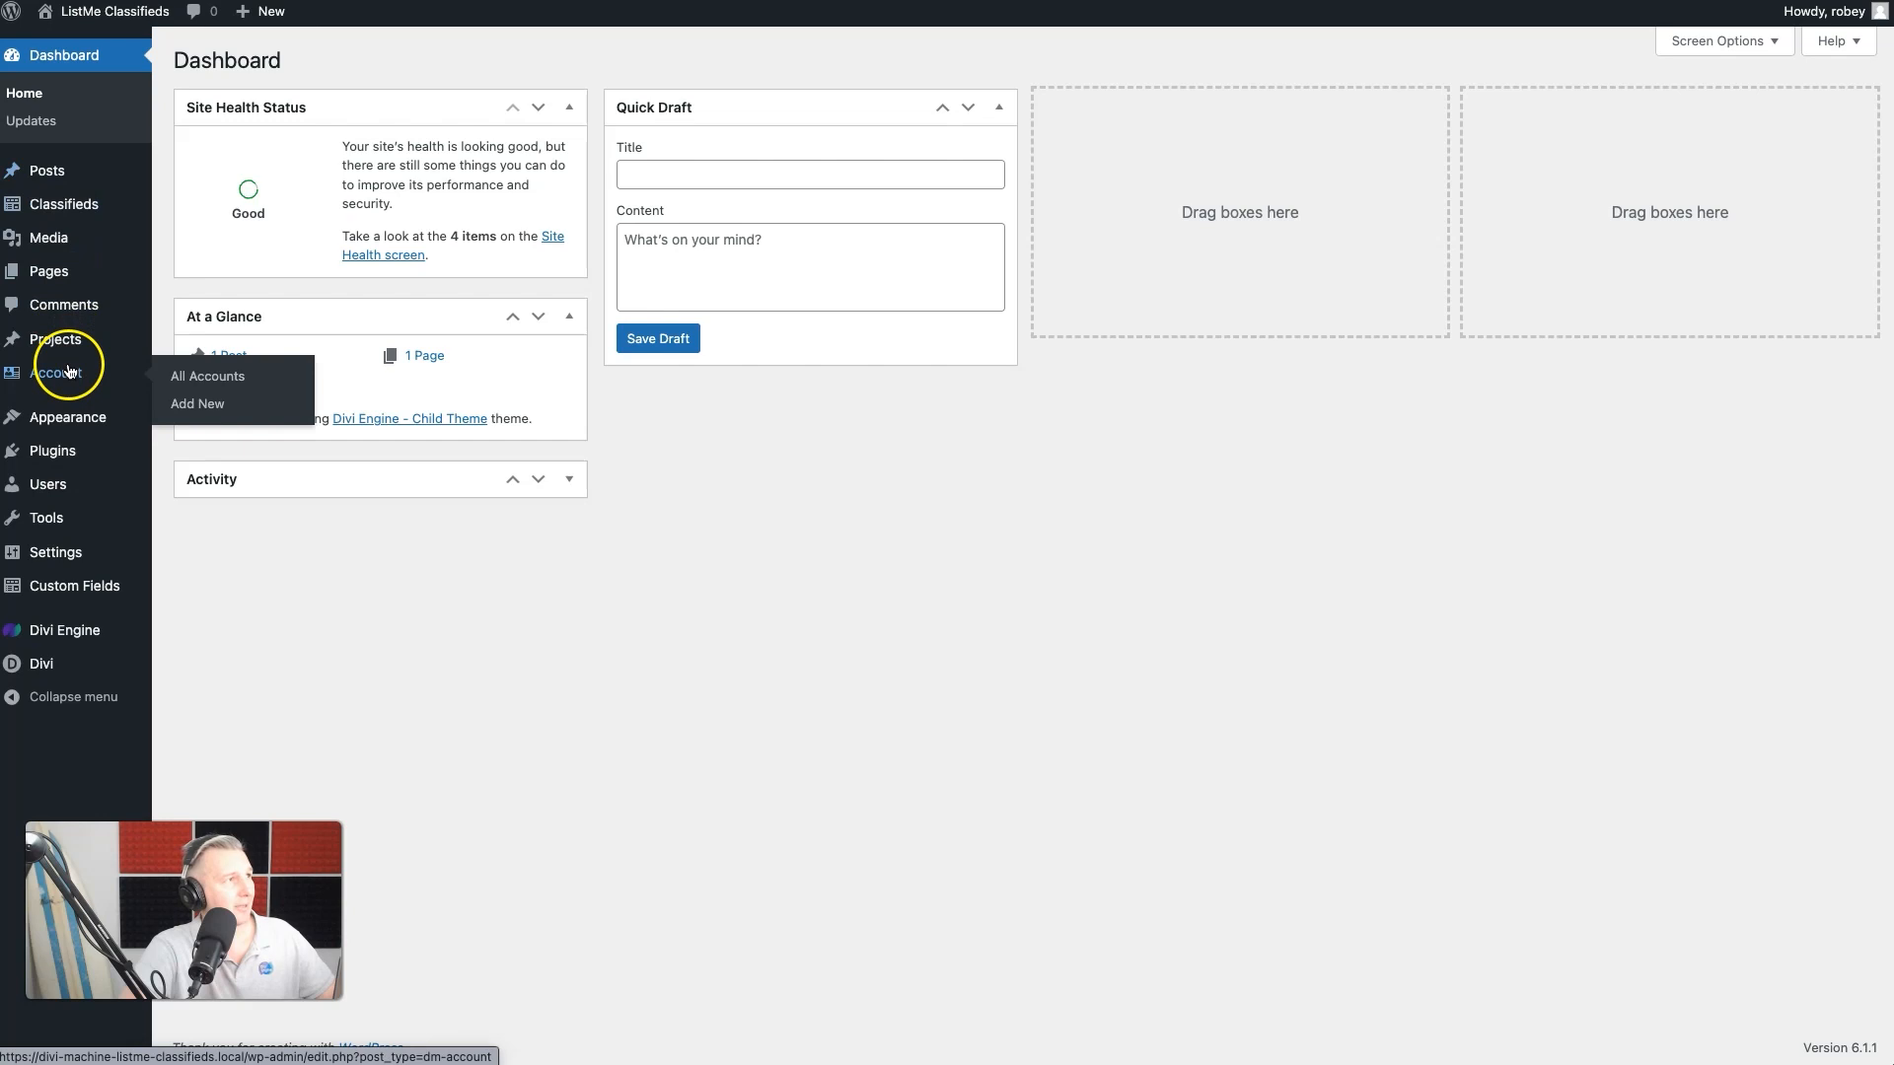
mouse_move(108, 417)
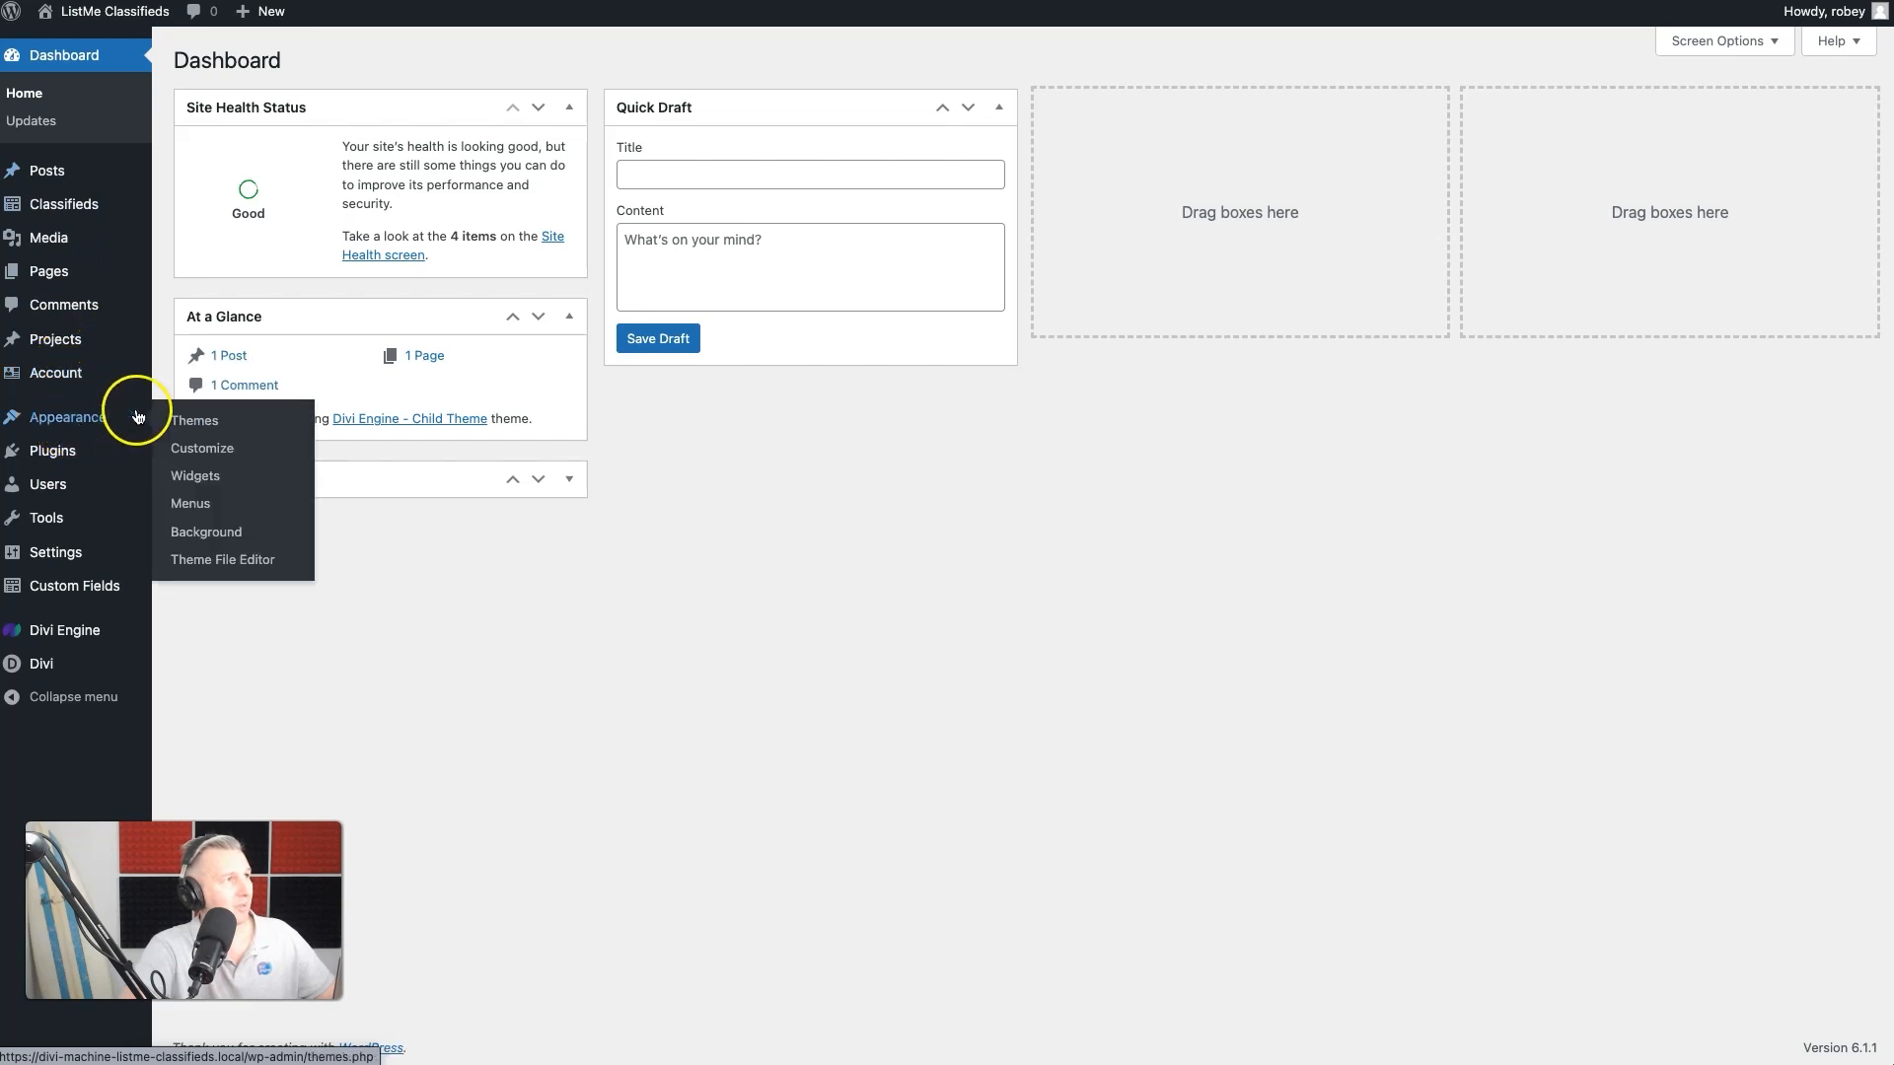
left_click(209, 514)
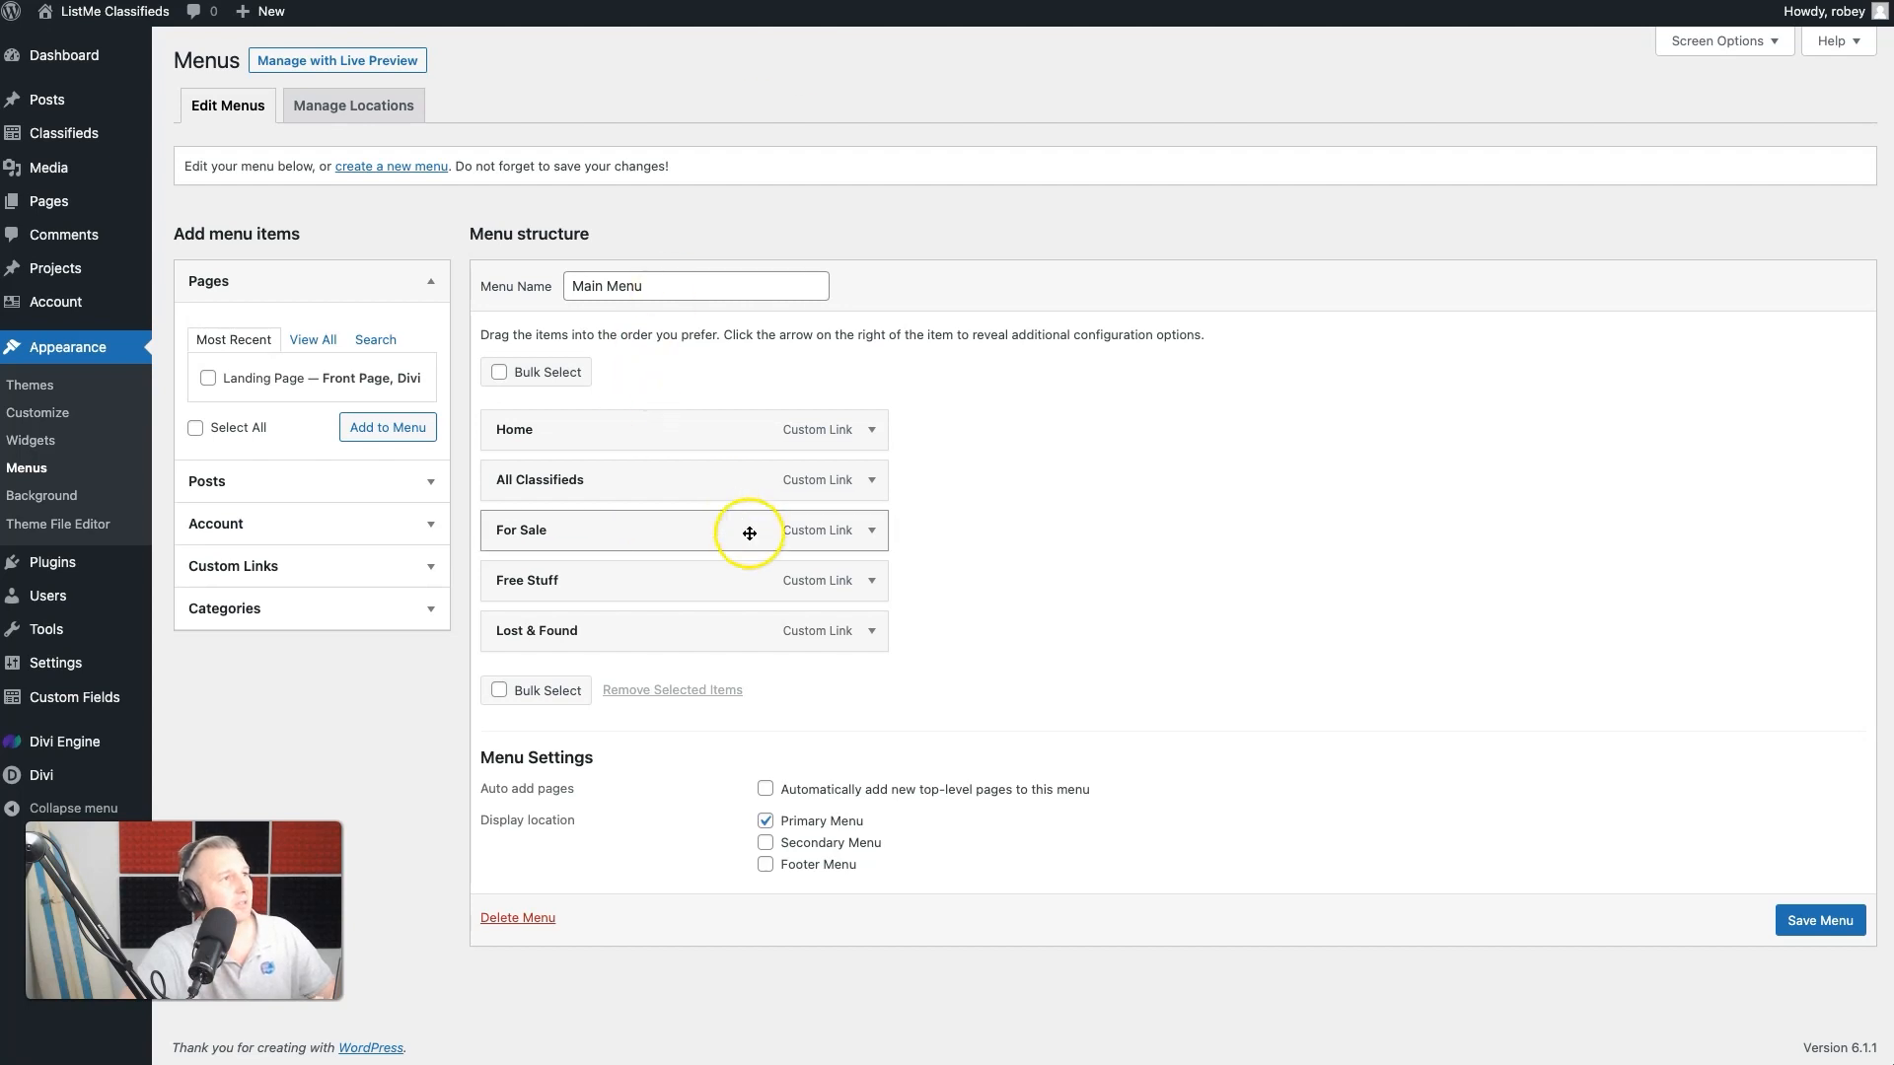
left_click(870, 533)
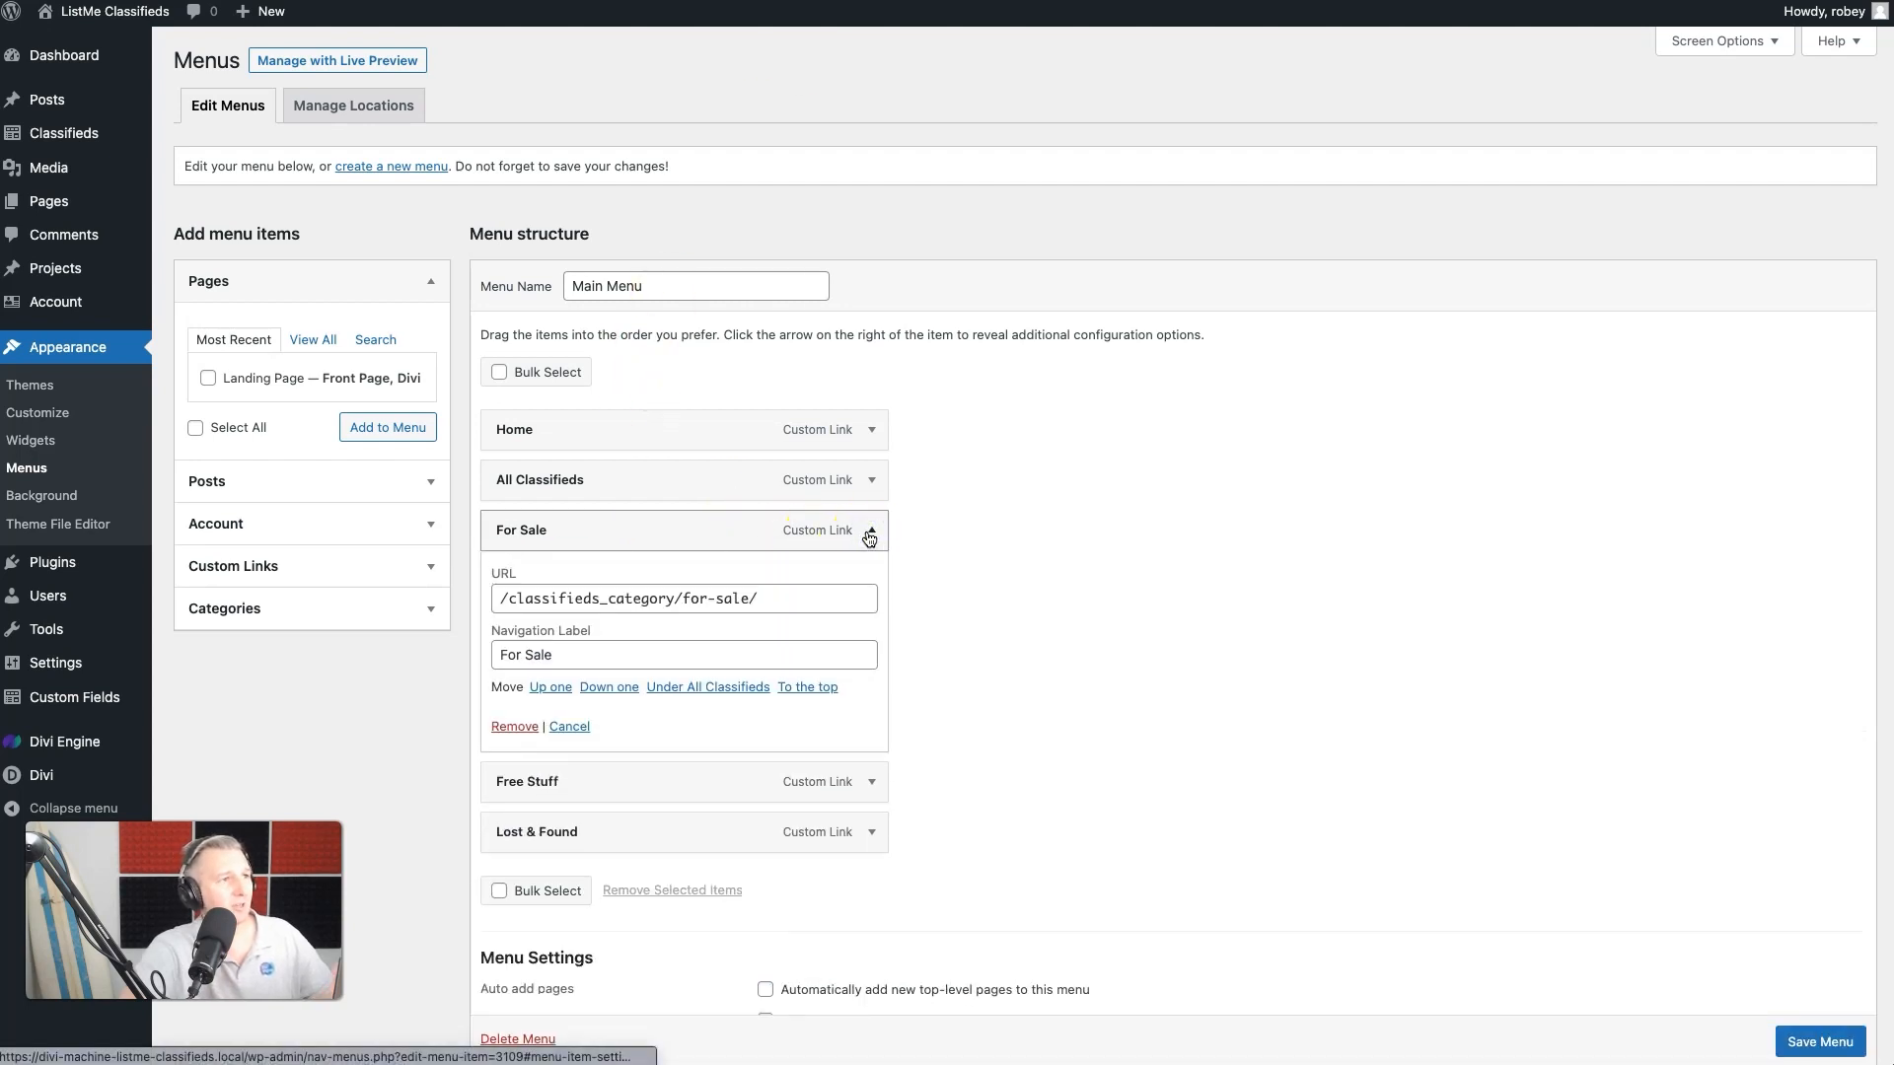
left_click(870, 536)
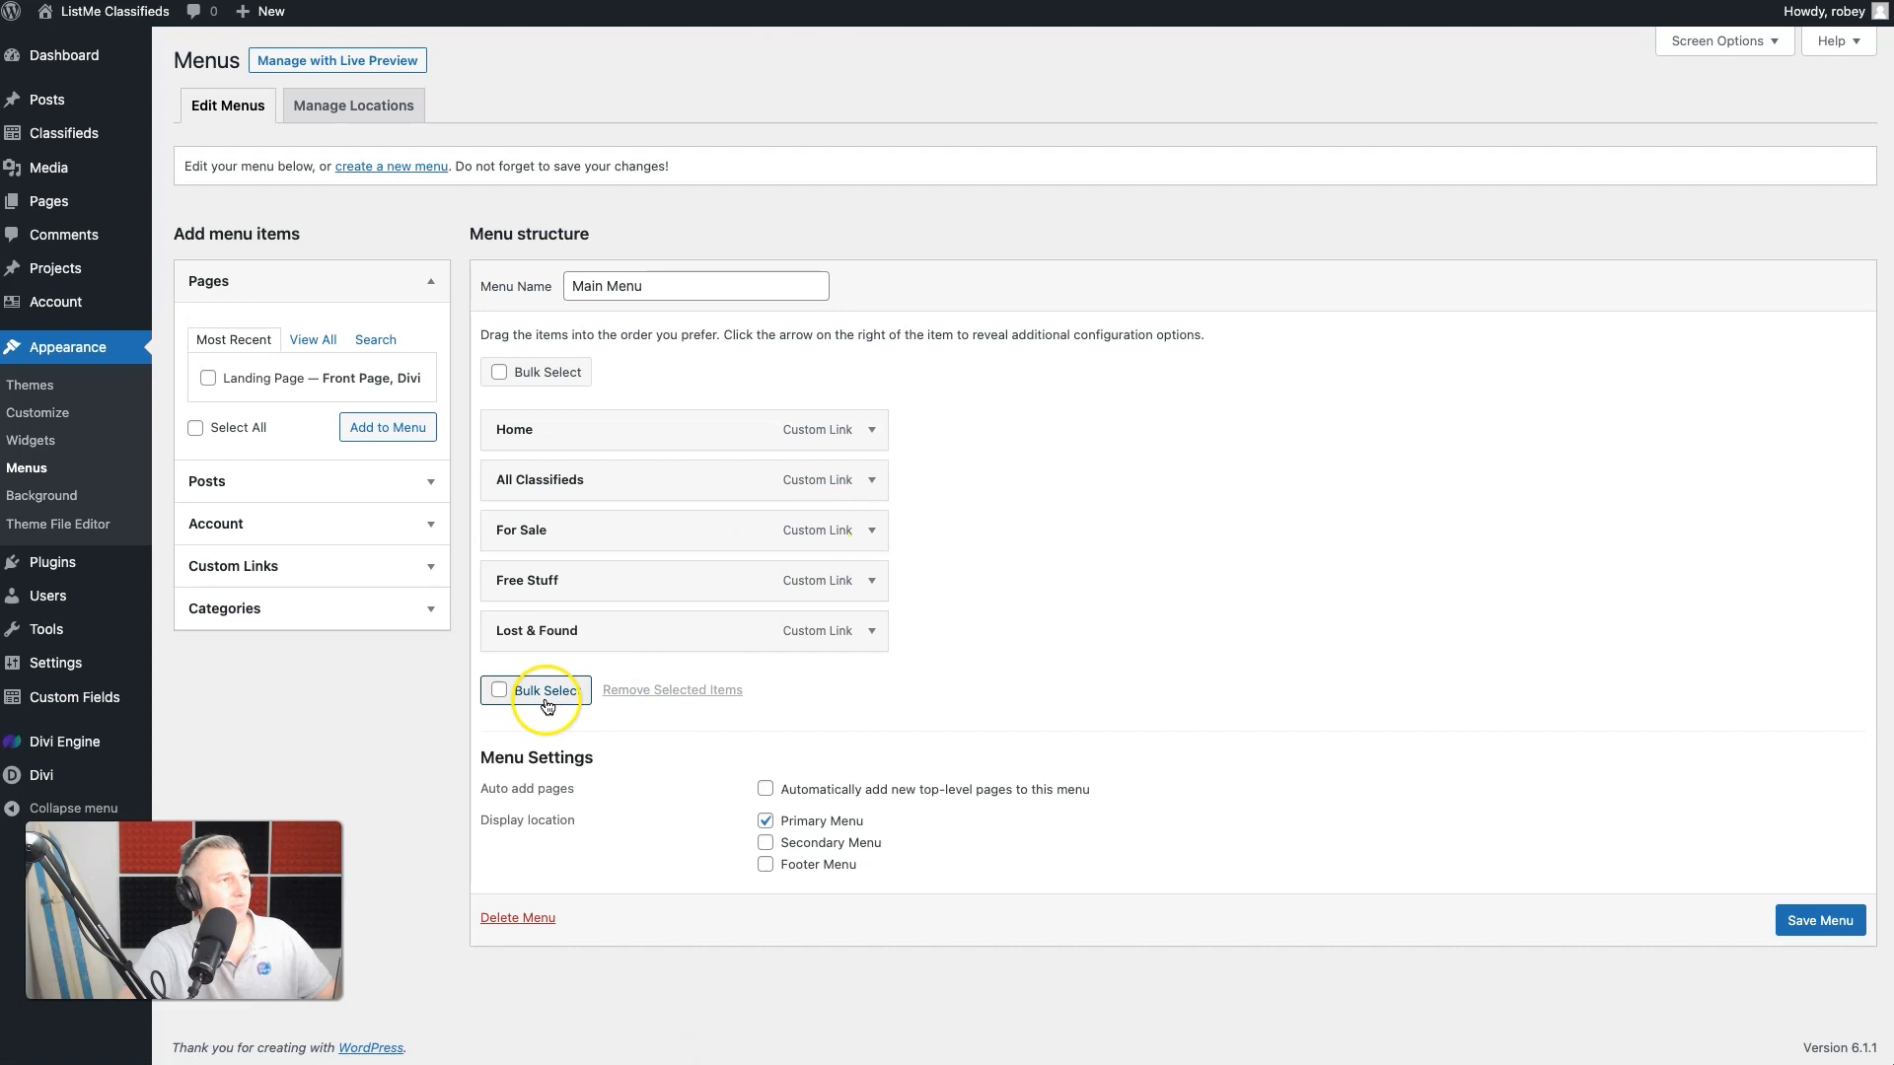
- Add a custom link labelled My Account with the URL /account/ to the Main Menu and save the menu
left_click(295, 283)
left_click(287, 408)
left_click(298, 476)
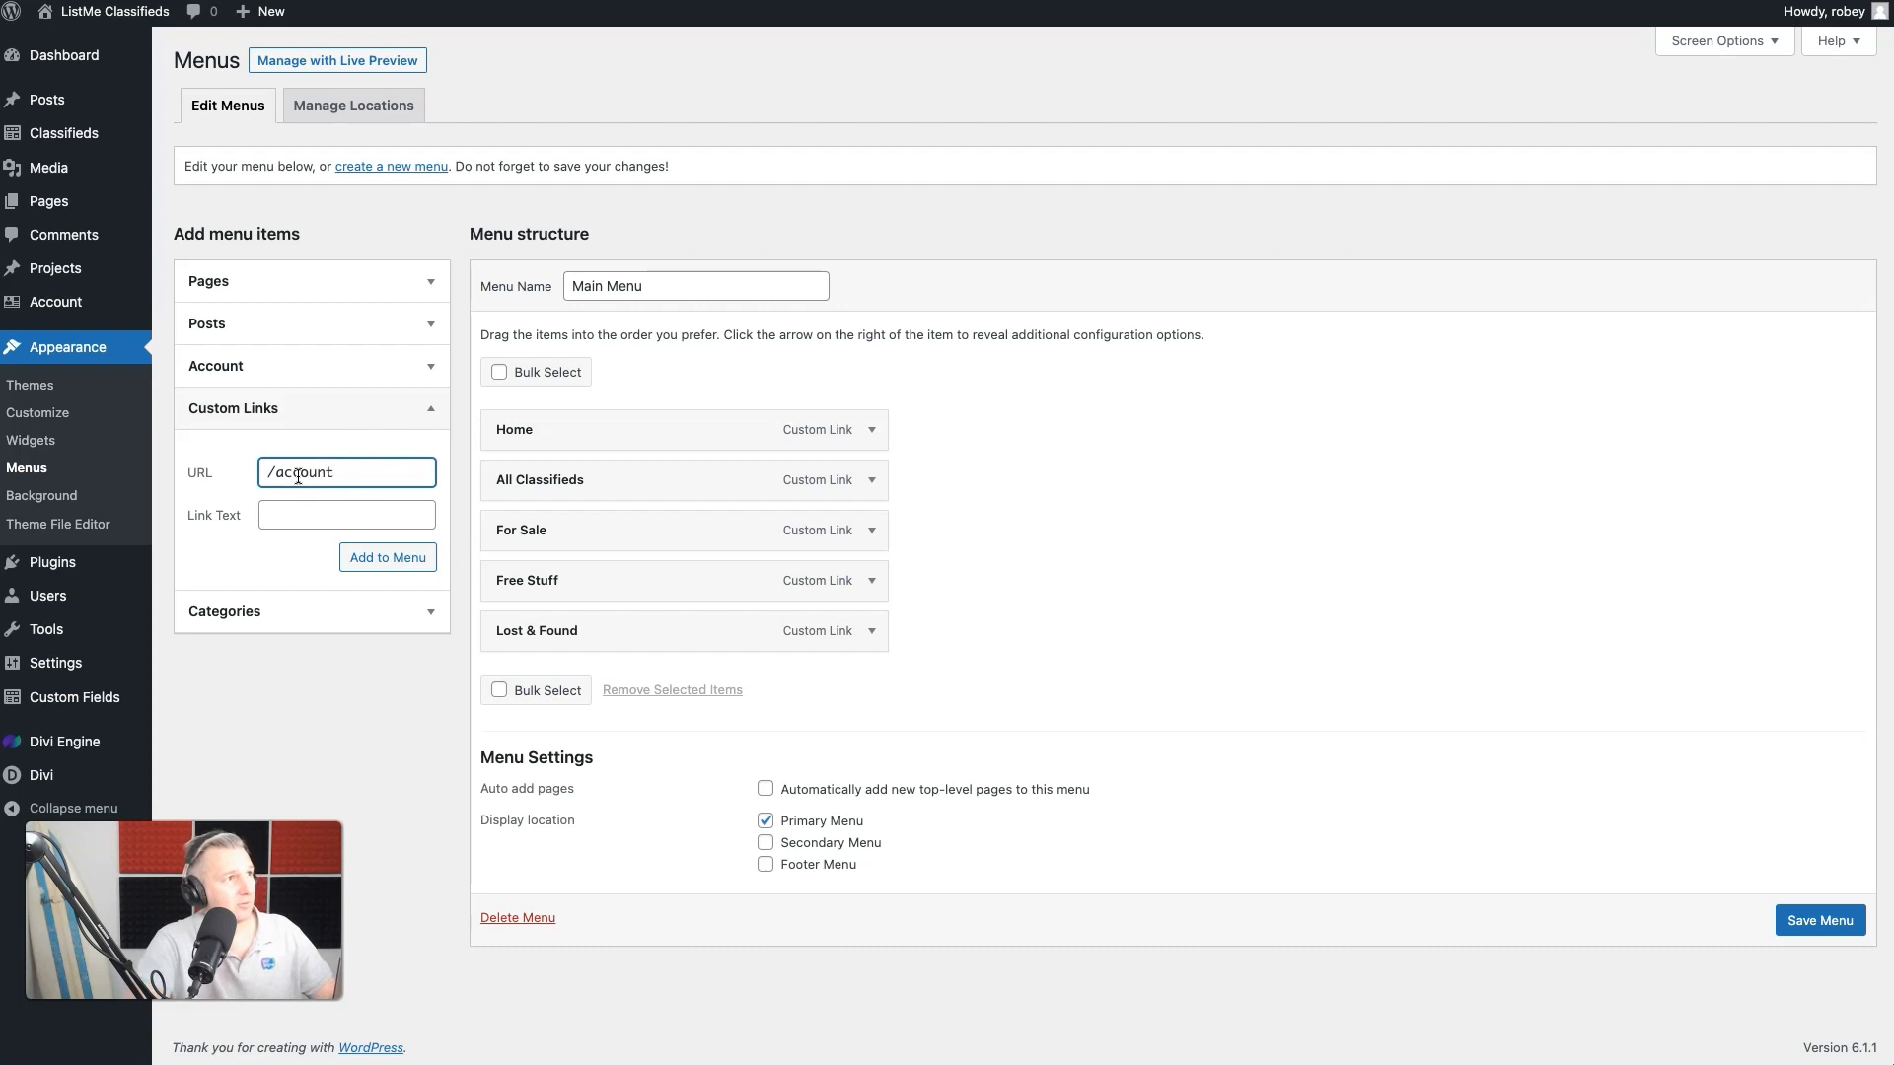
left_click(281, 521)
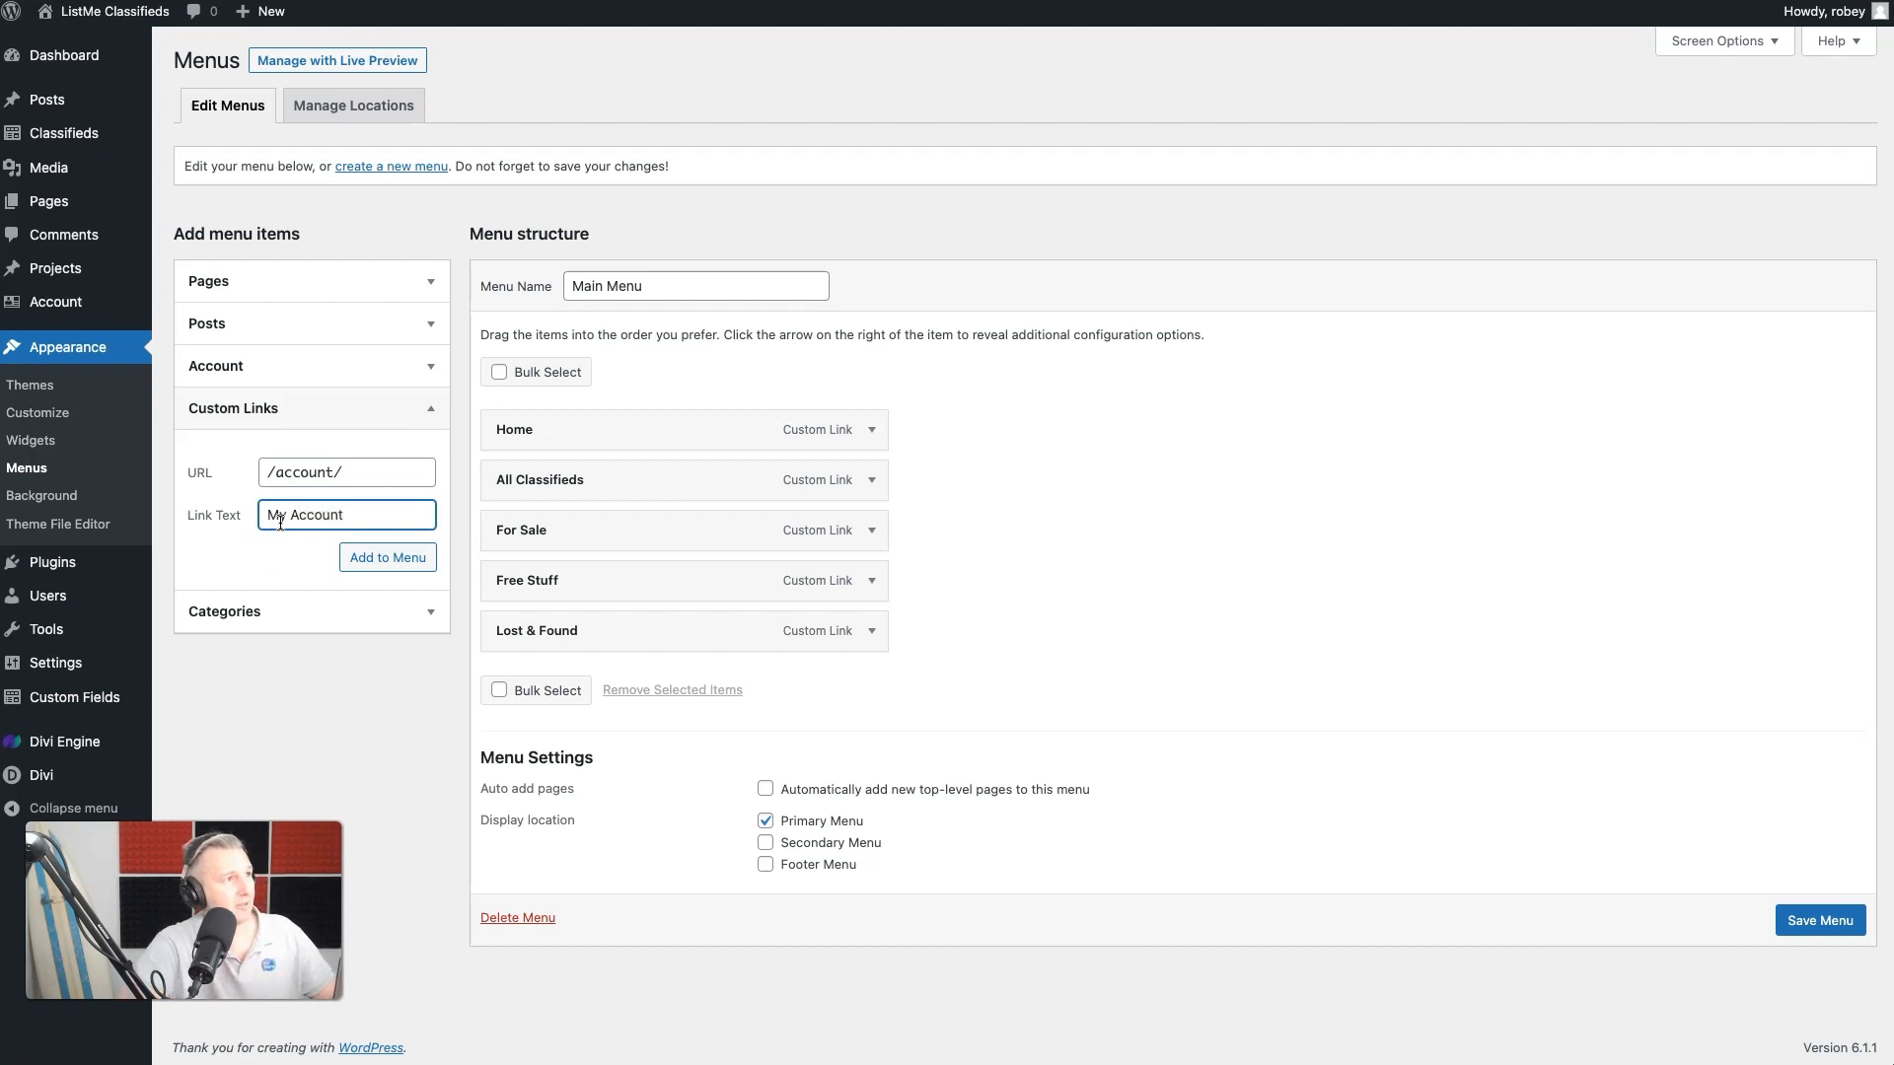
left_click(367, 558)
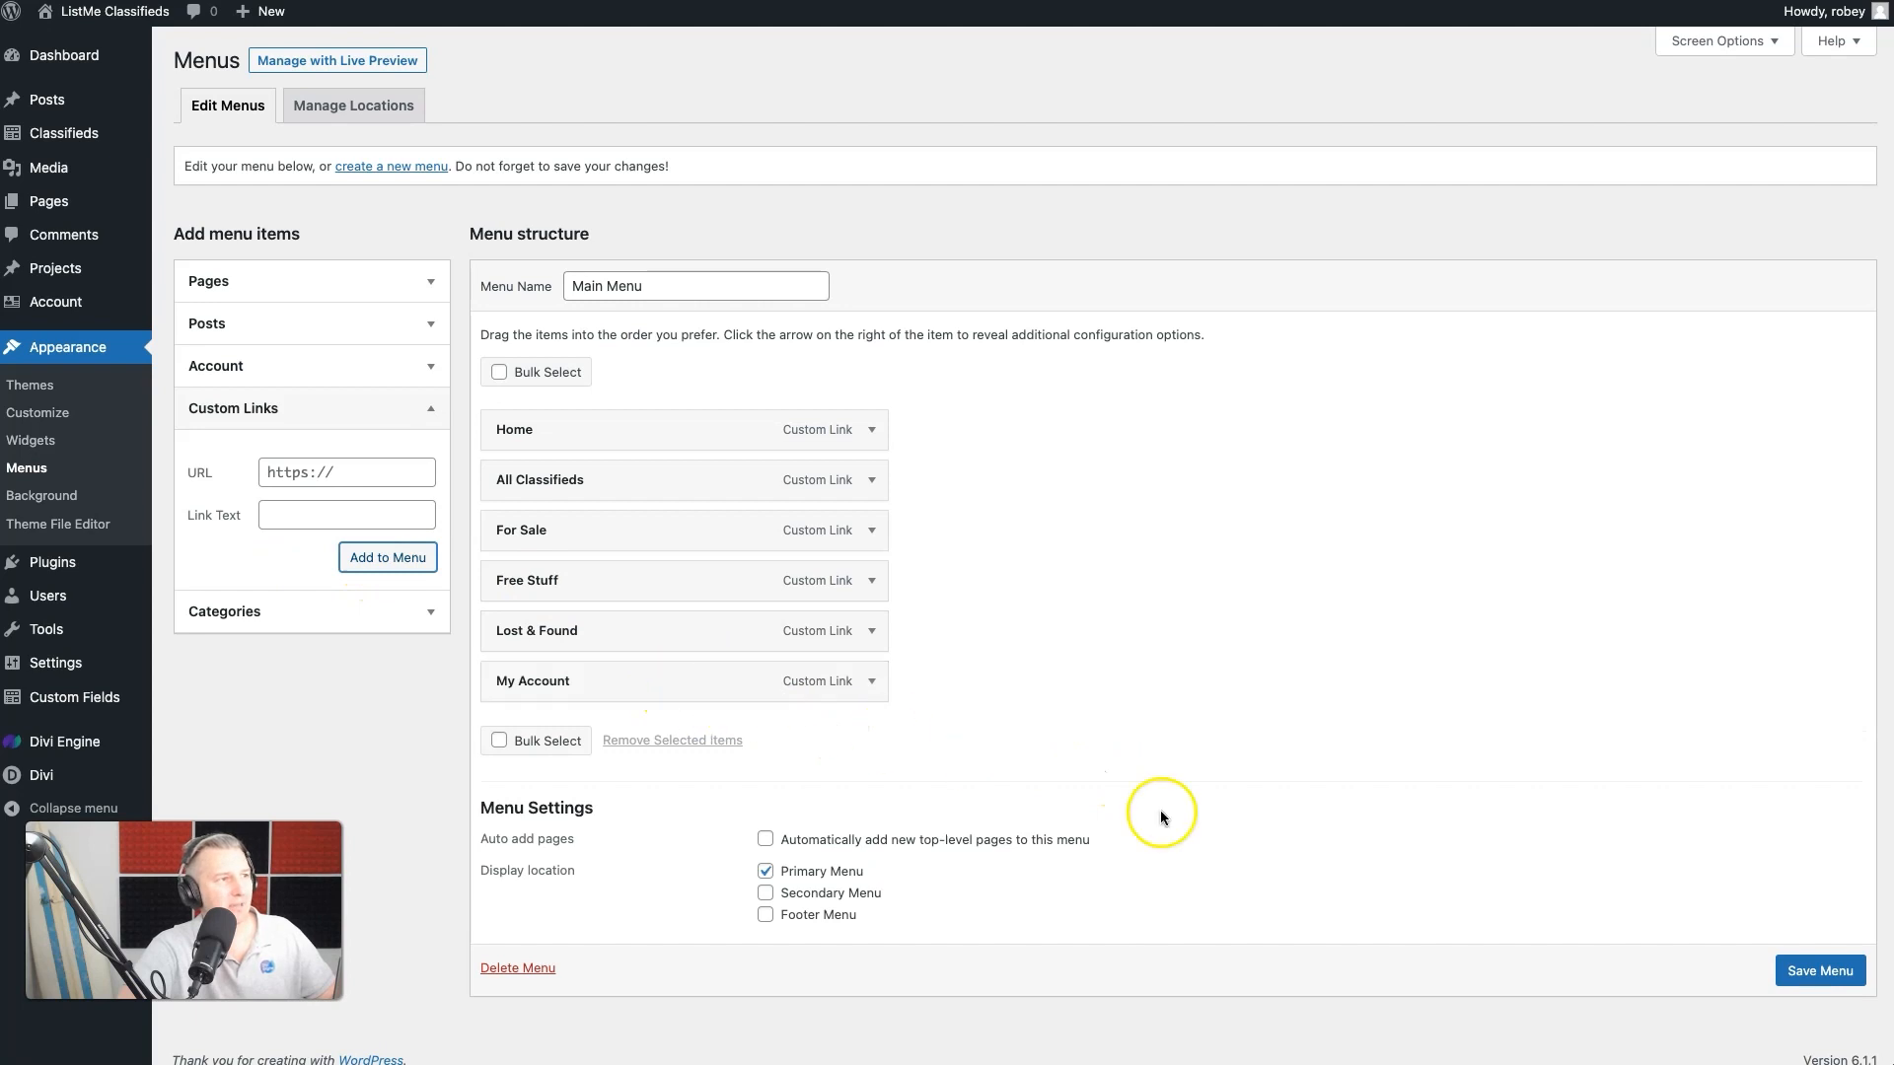
left_click(1800, 970)
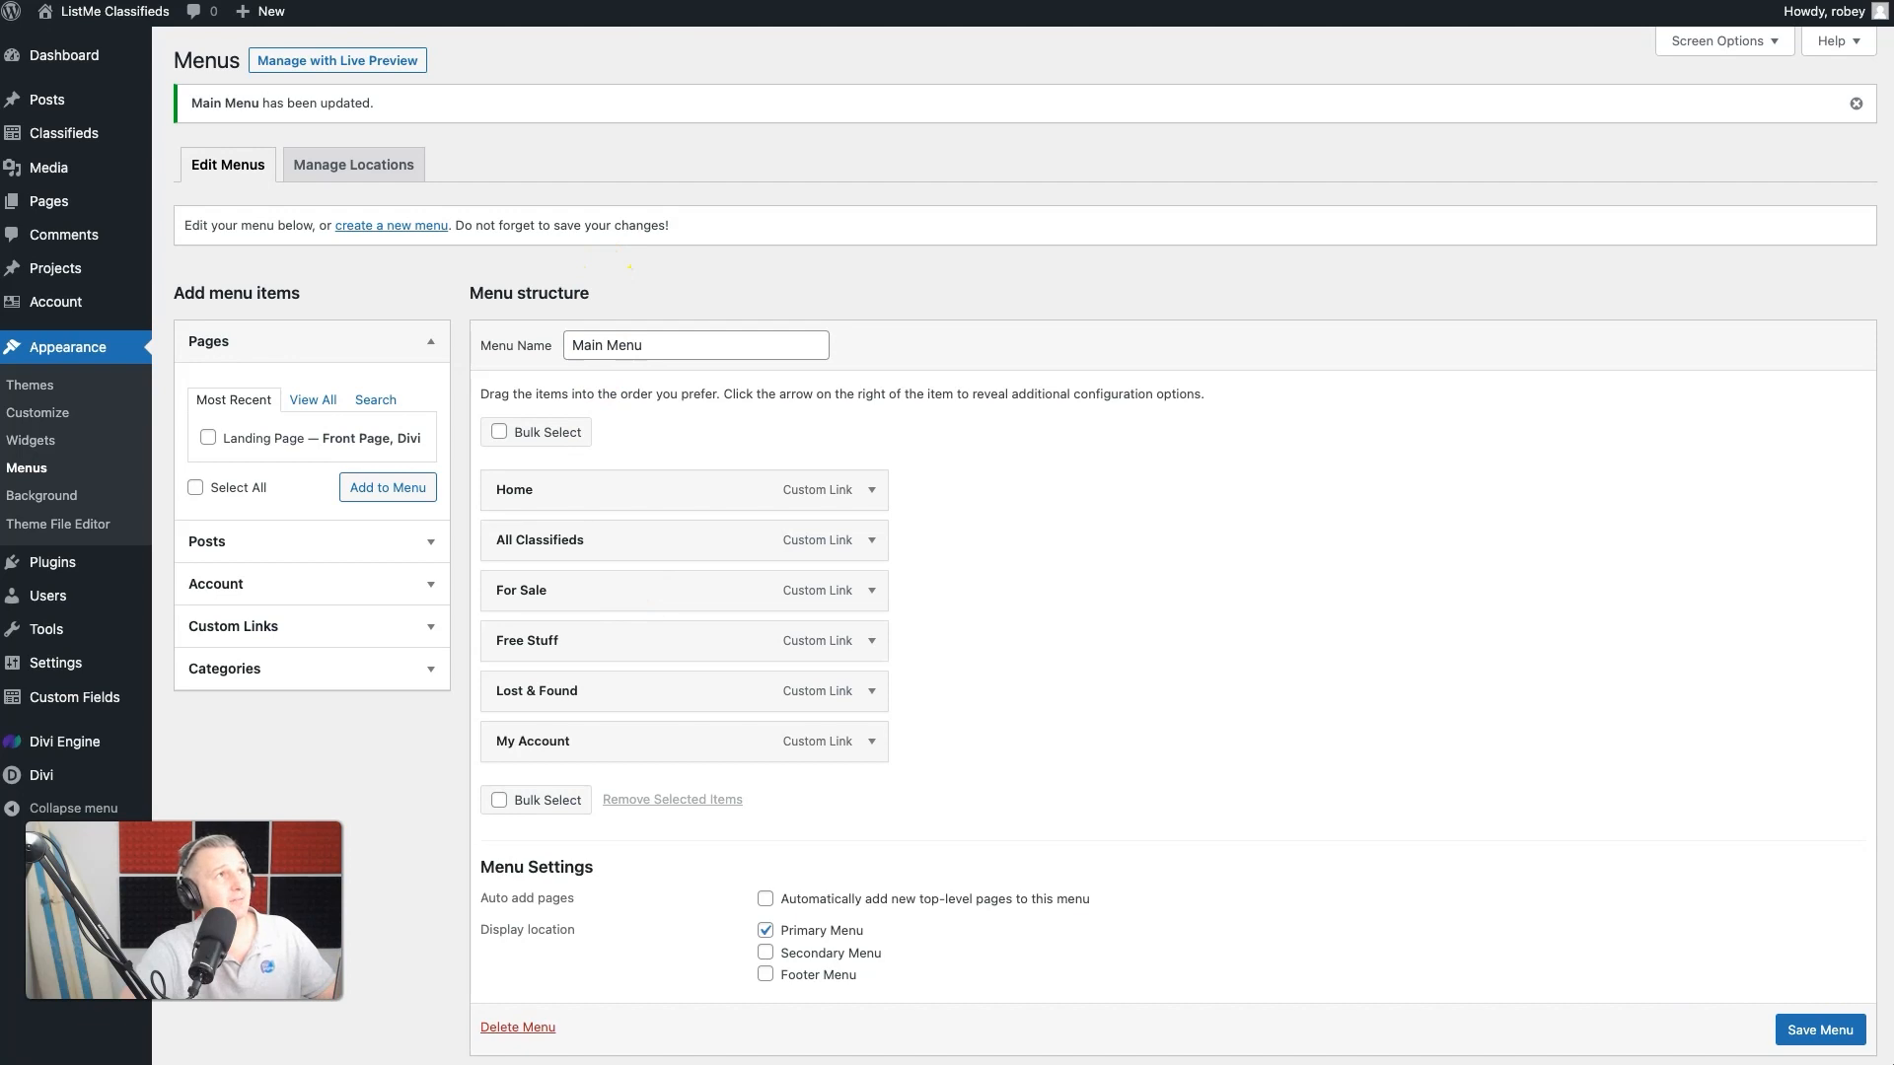
scroll(1805, 1026, "down", 1)
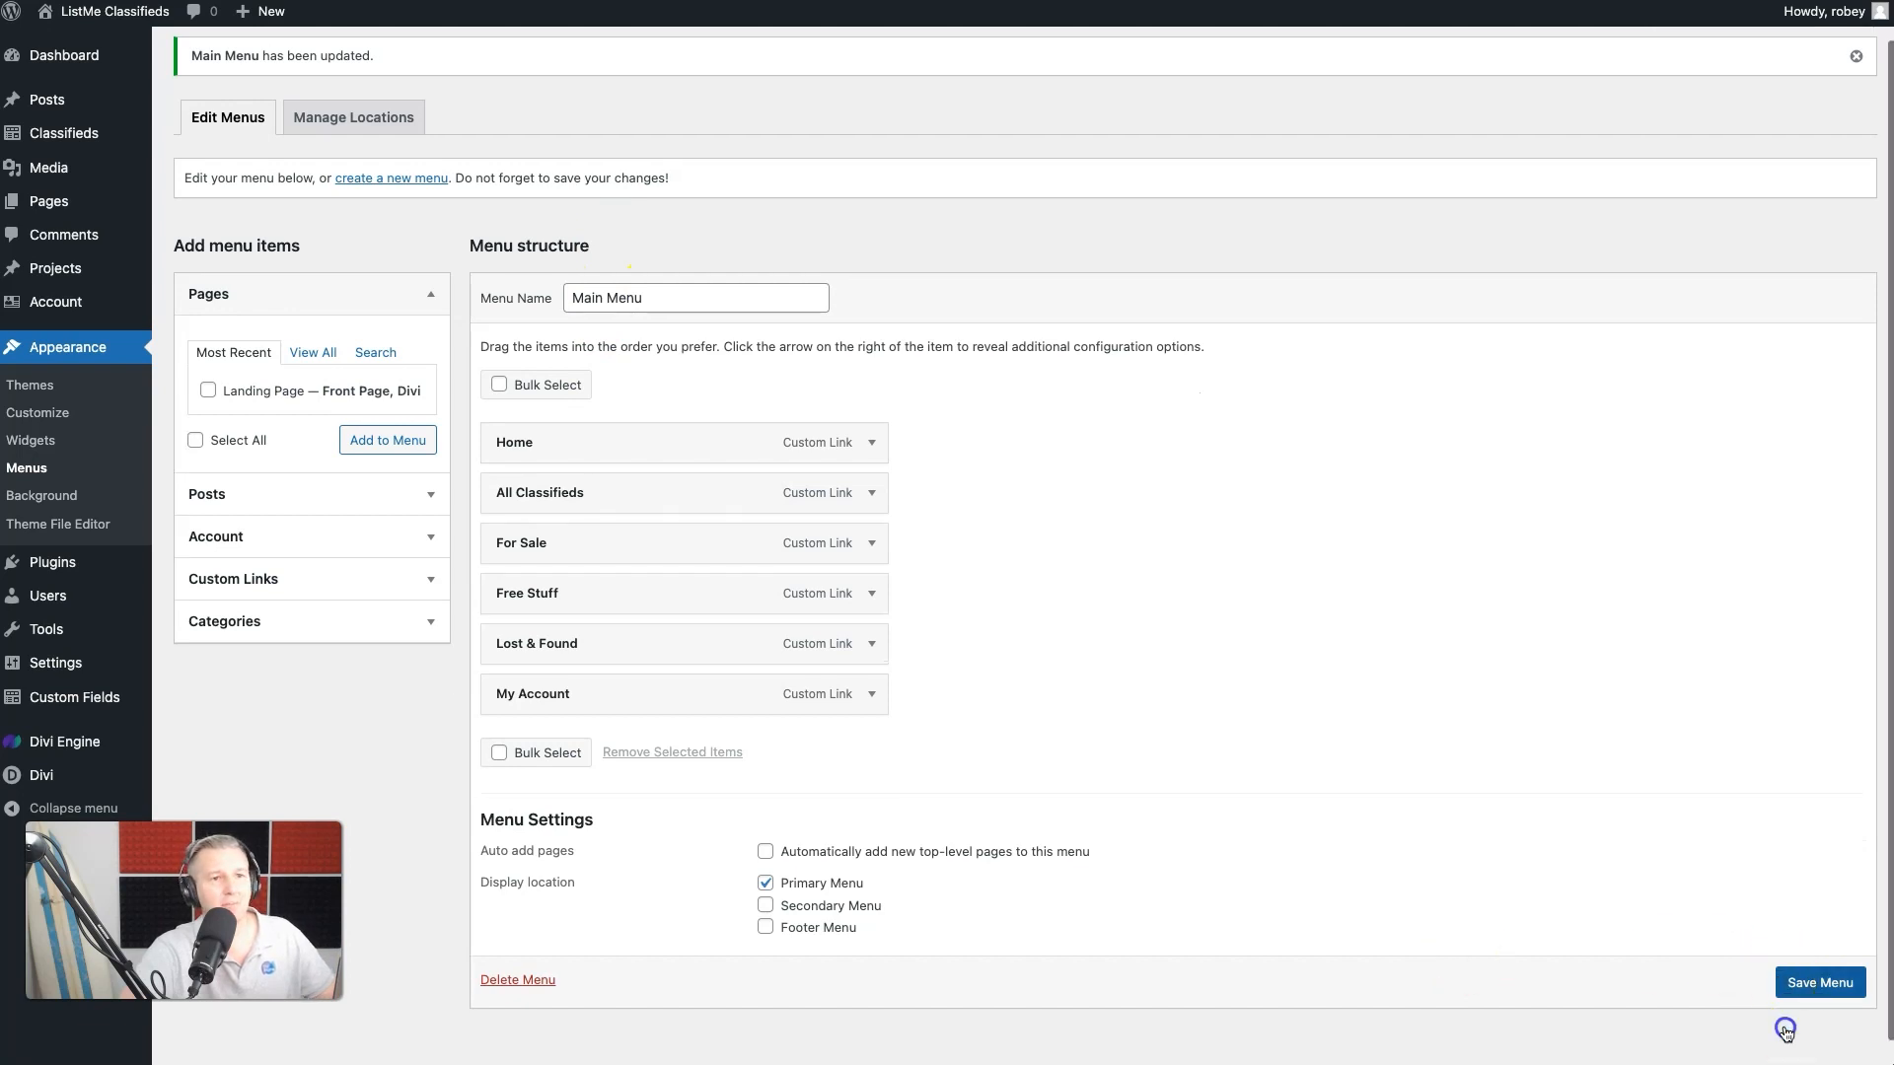
left_click(1830, 981)
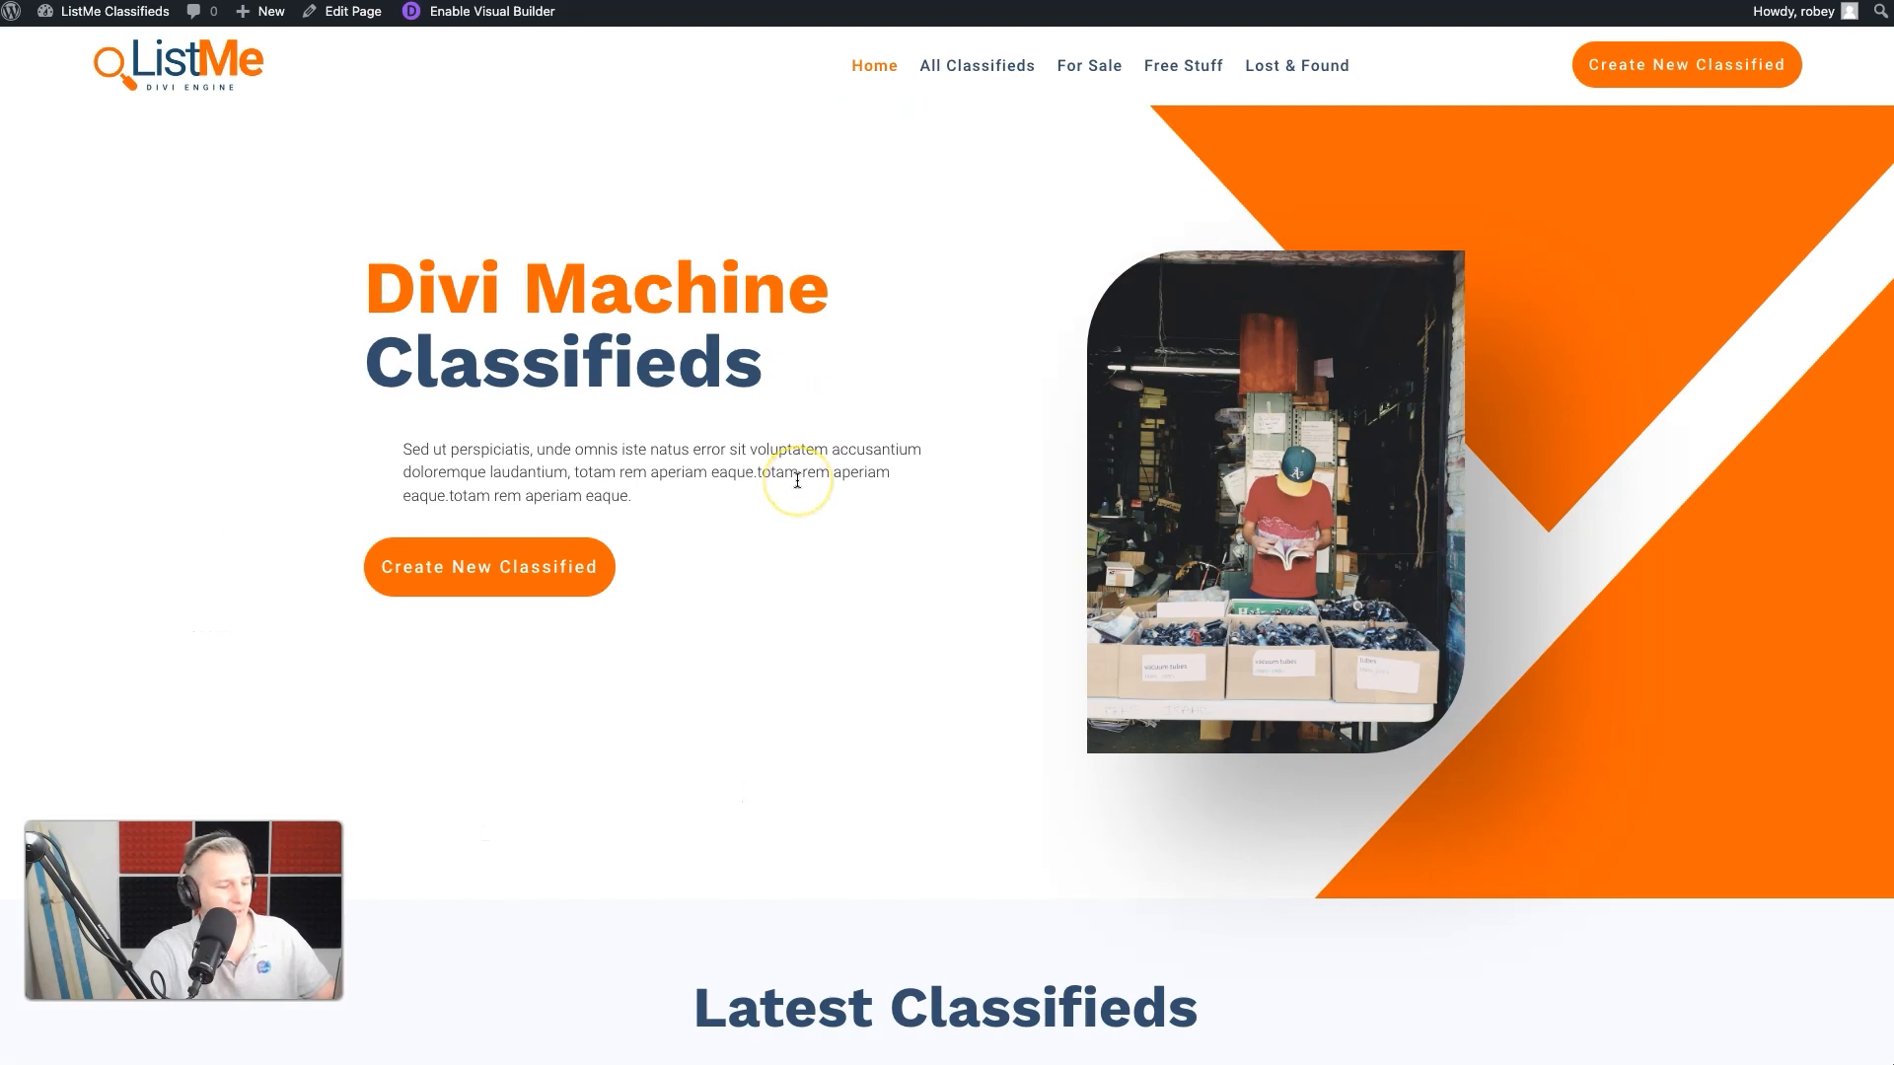
- Open the front-end My Account page, go to its Wishlist page and look over the saved classifieds there
left_click(1319, 70)
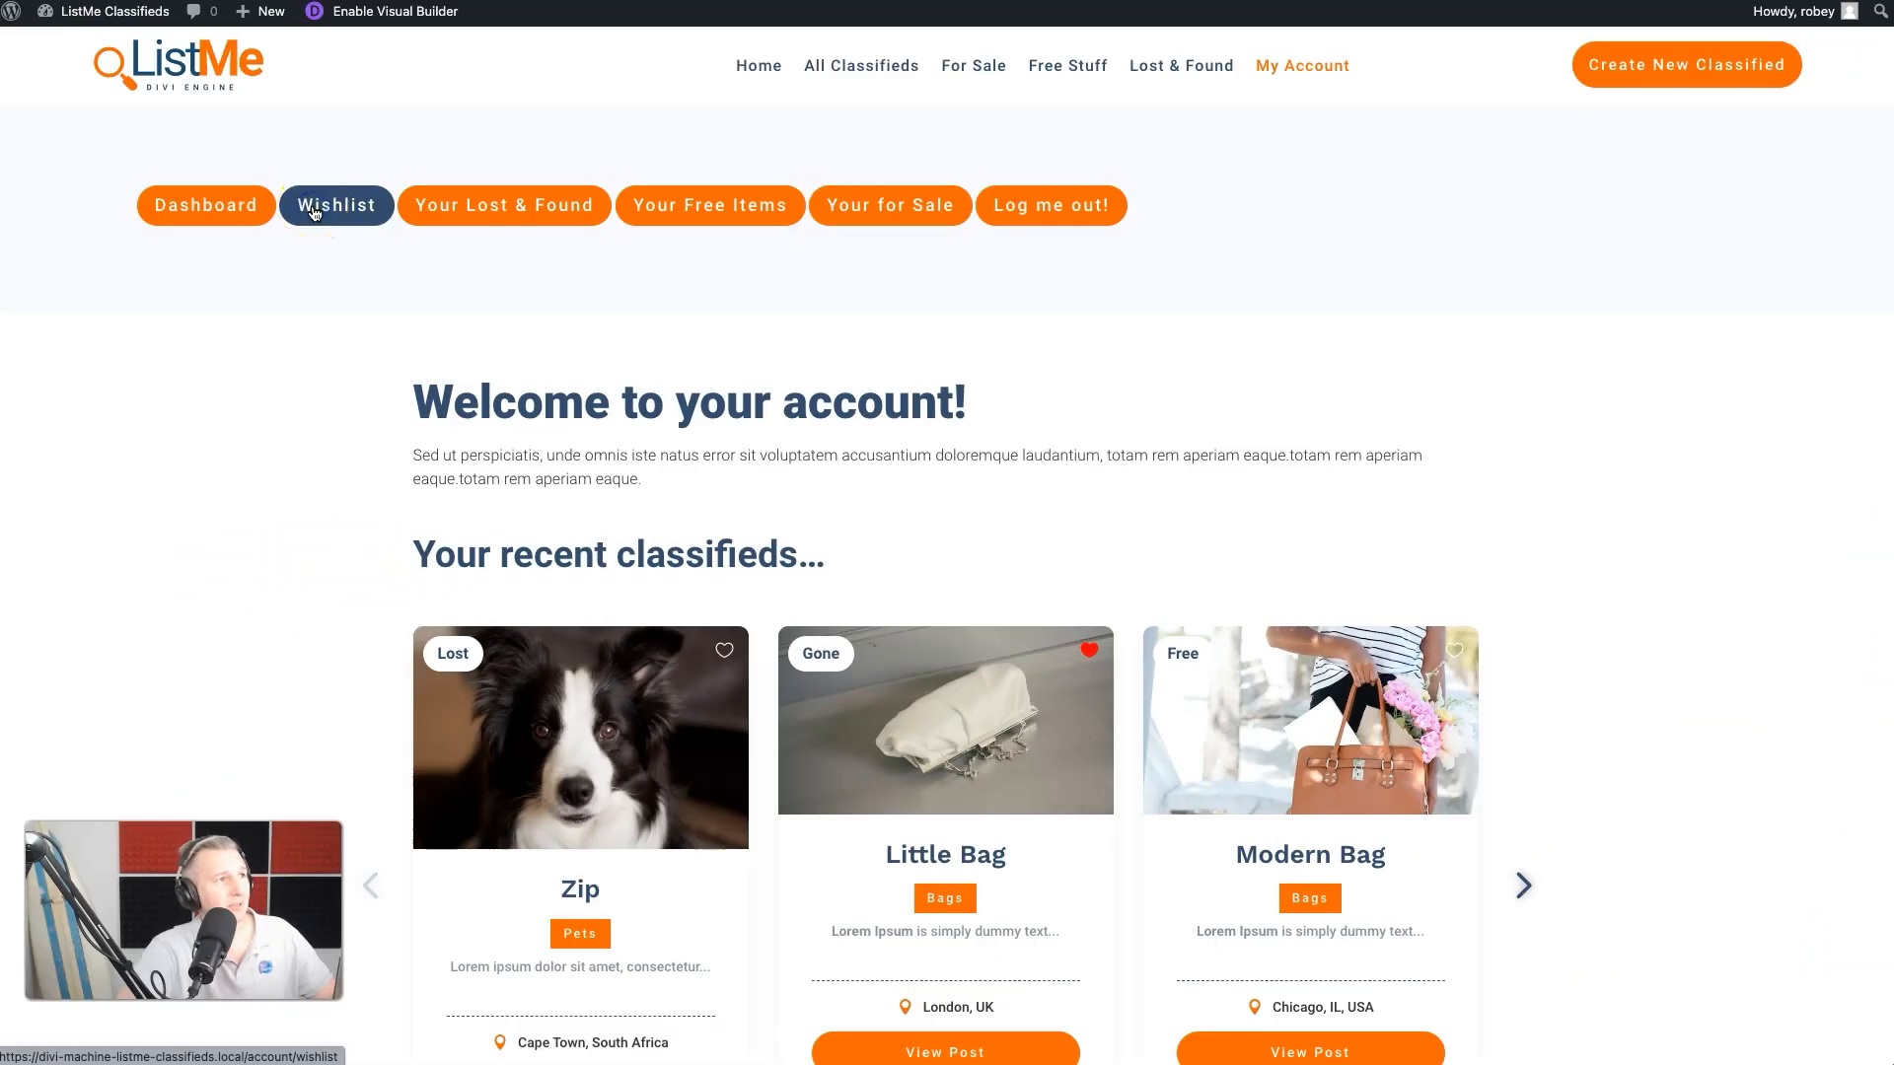
left_click(313, 213)
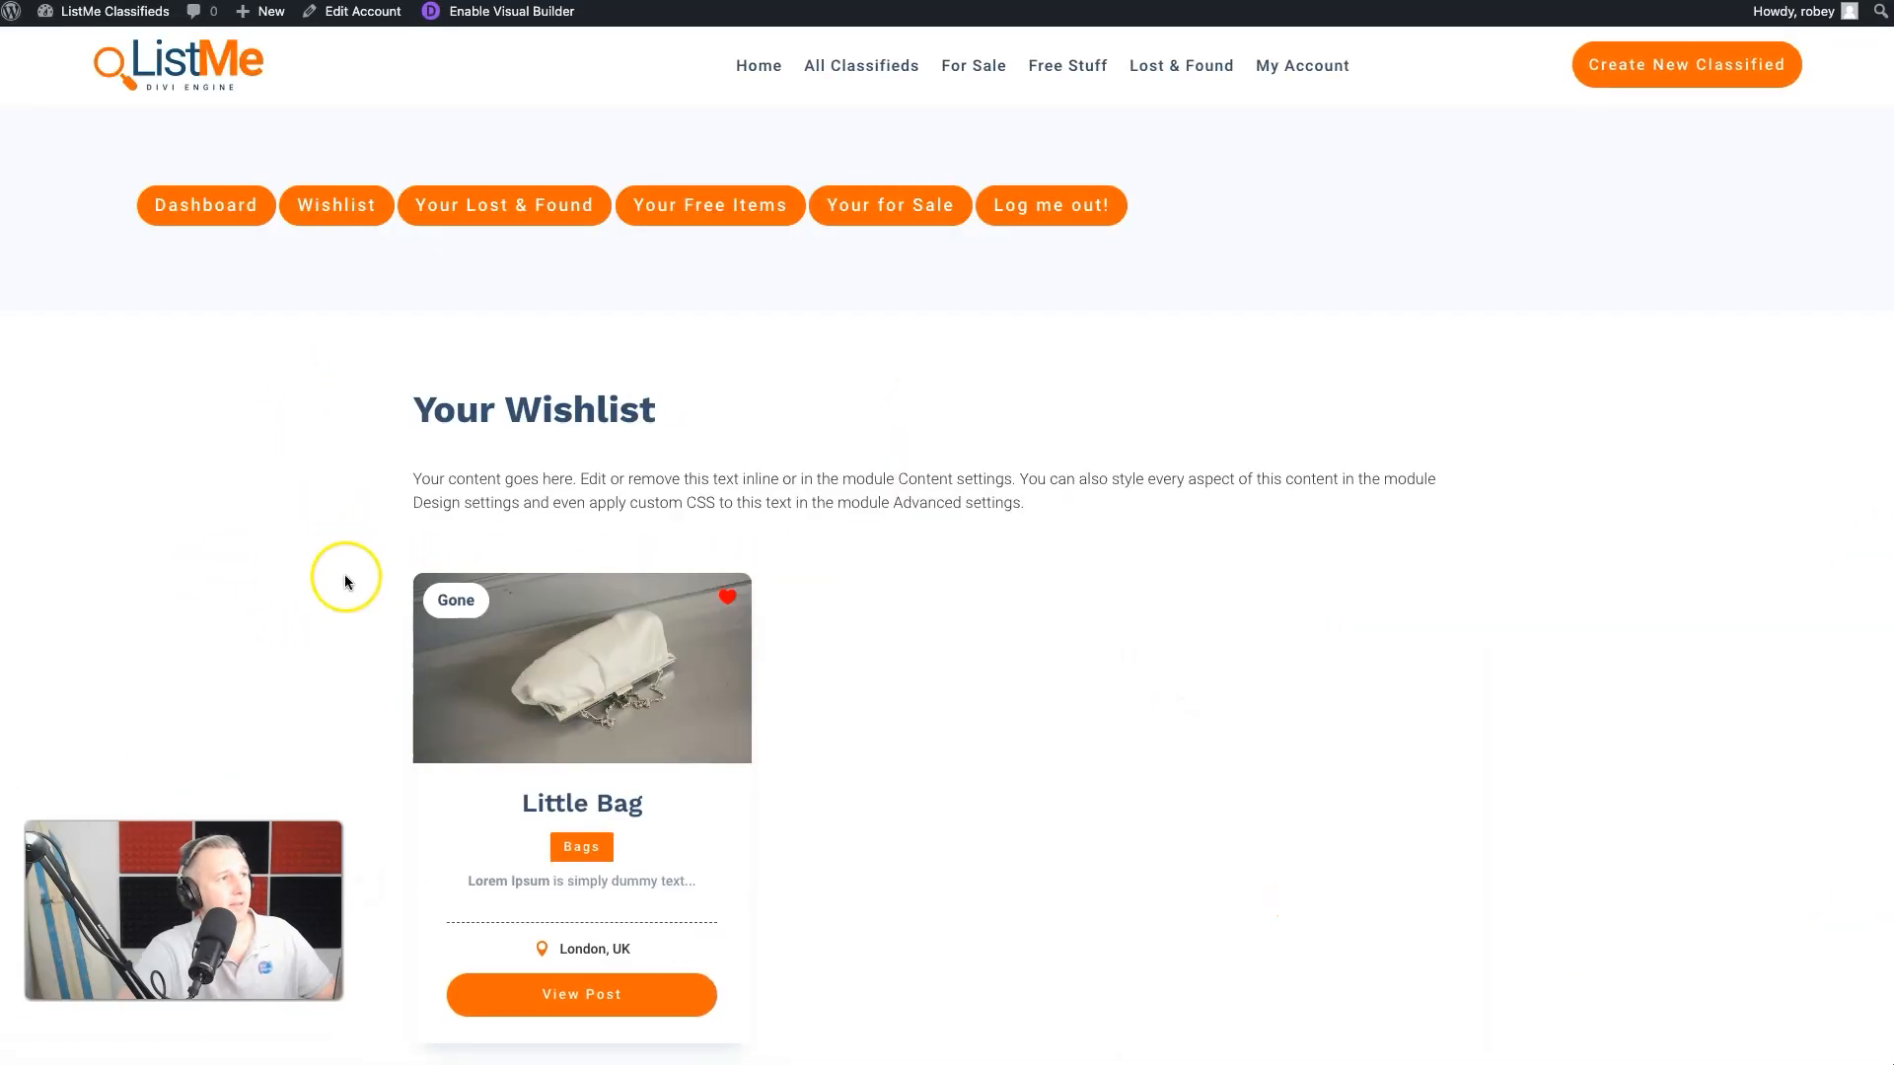
scroll(921, 766, "down", 5)
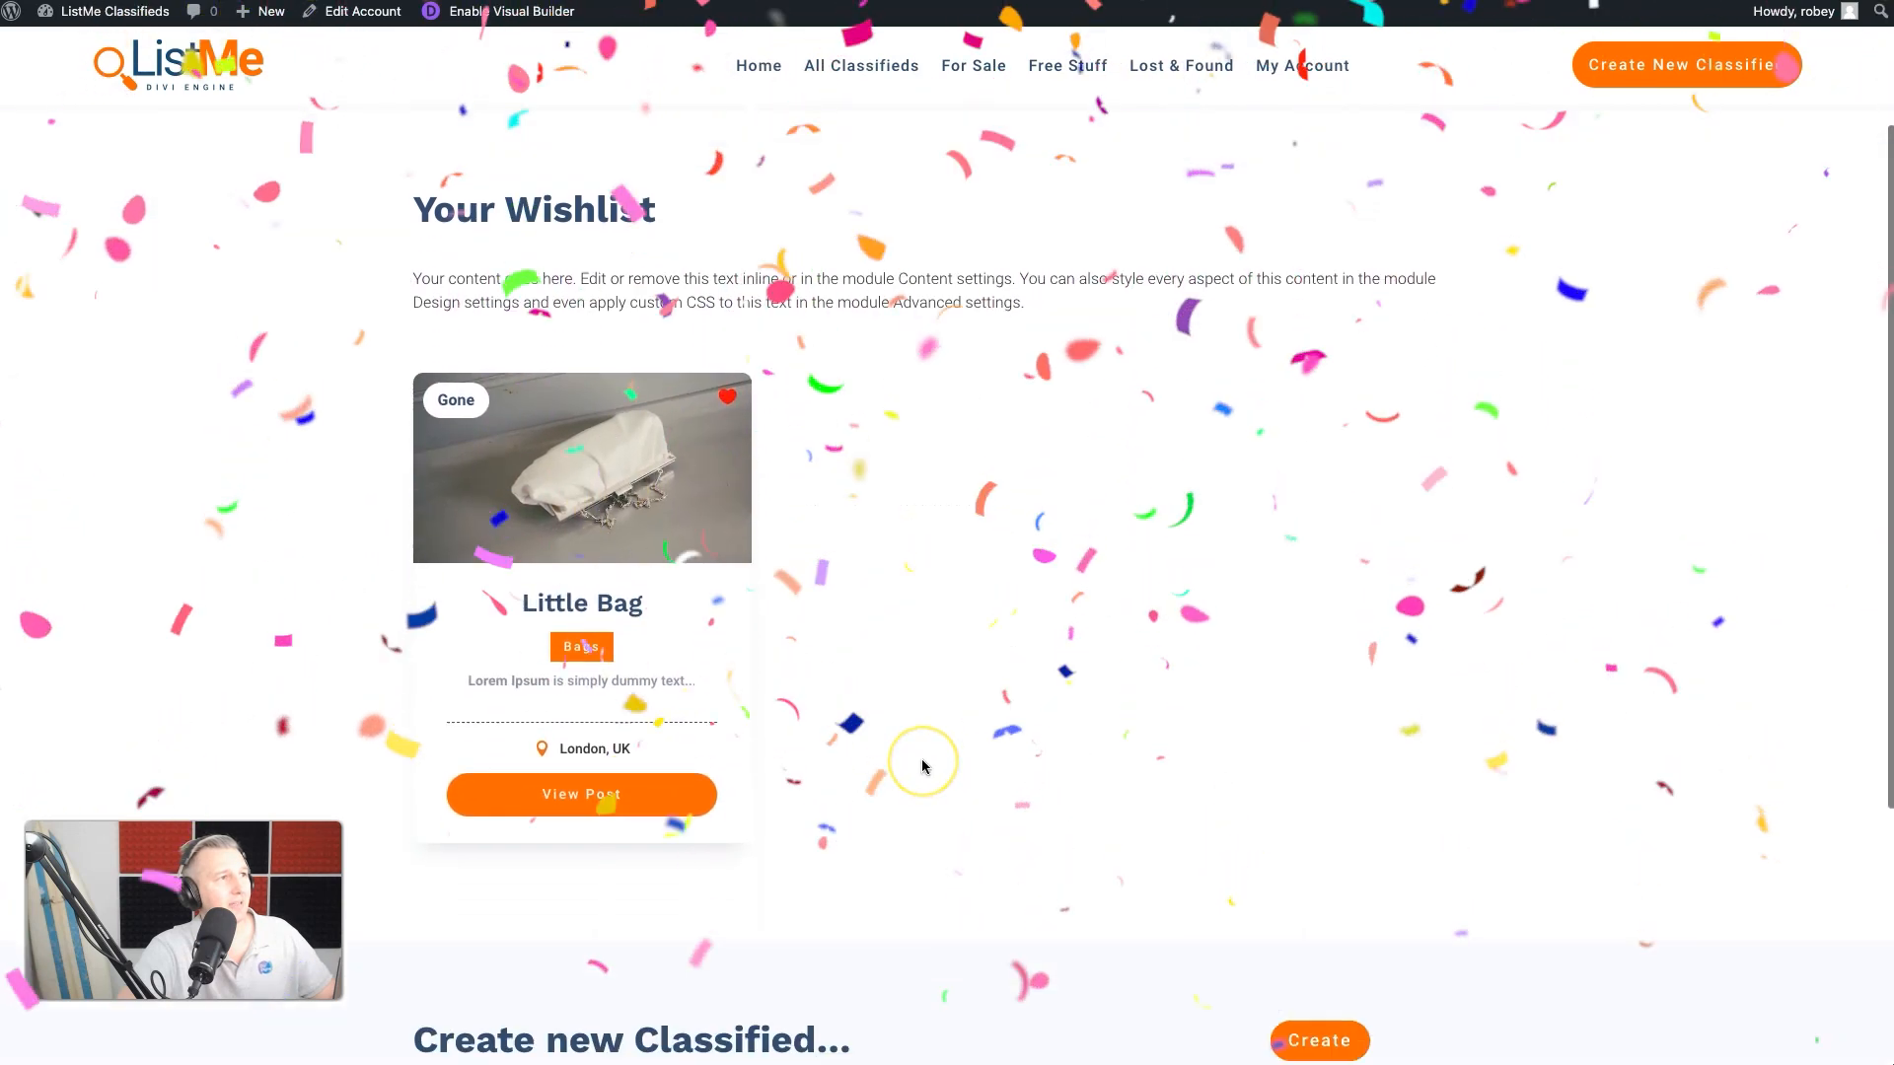
scroll(921, 765, "up", 5)
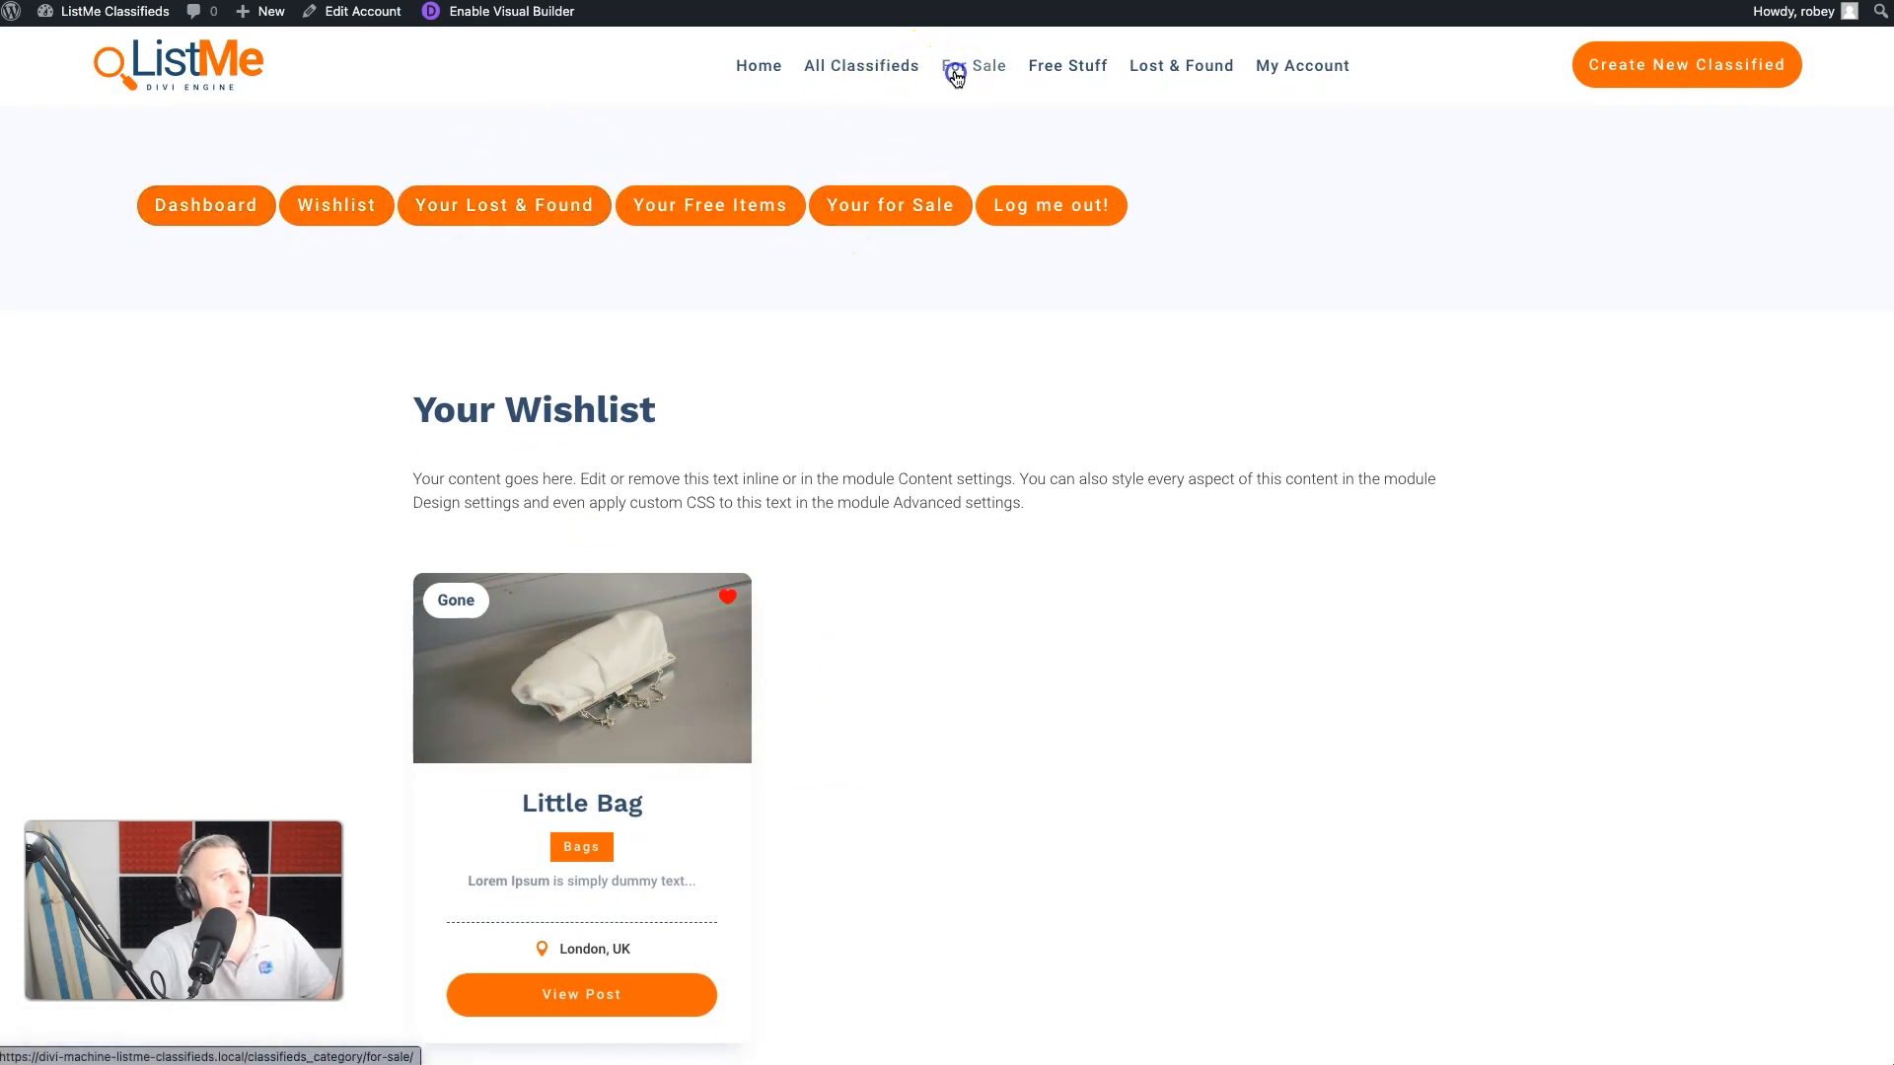
- Add the Luxe House and Audi A6 listings to the wishlist from the For Sale classifieds page
left_click(955, 77)
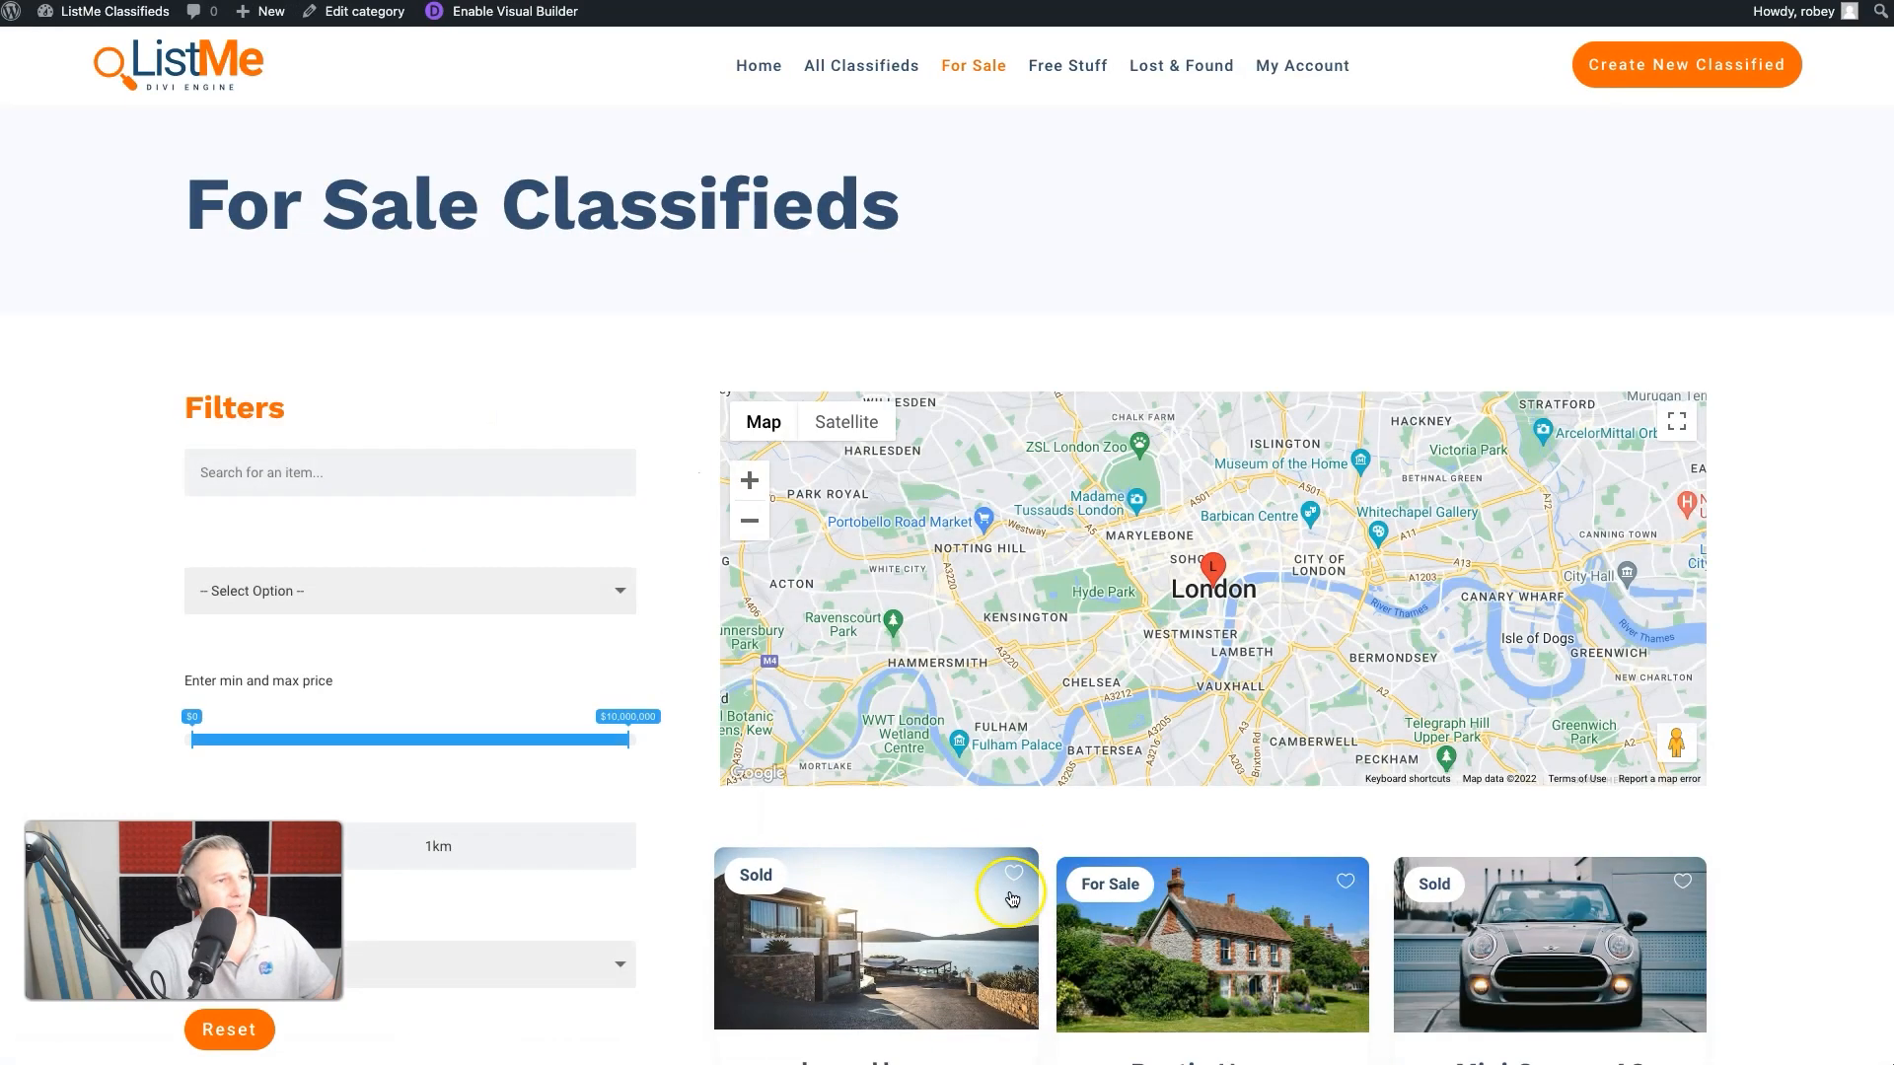
scroll(1408, 900, "down", 6)
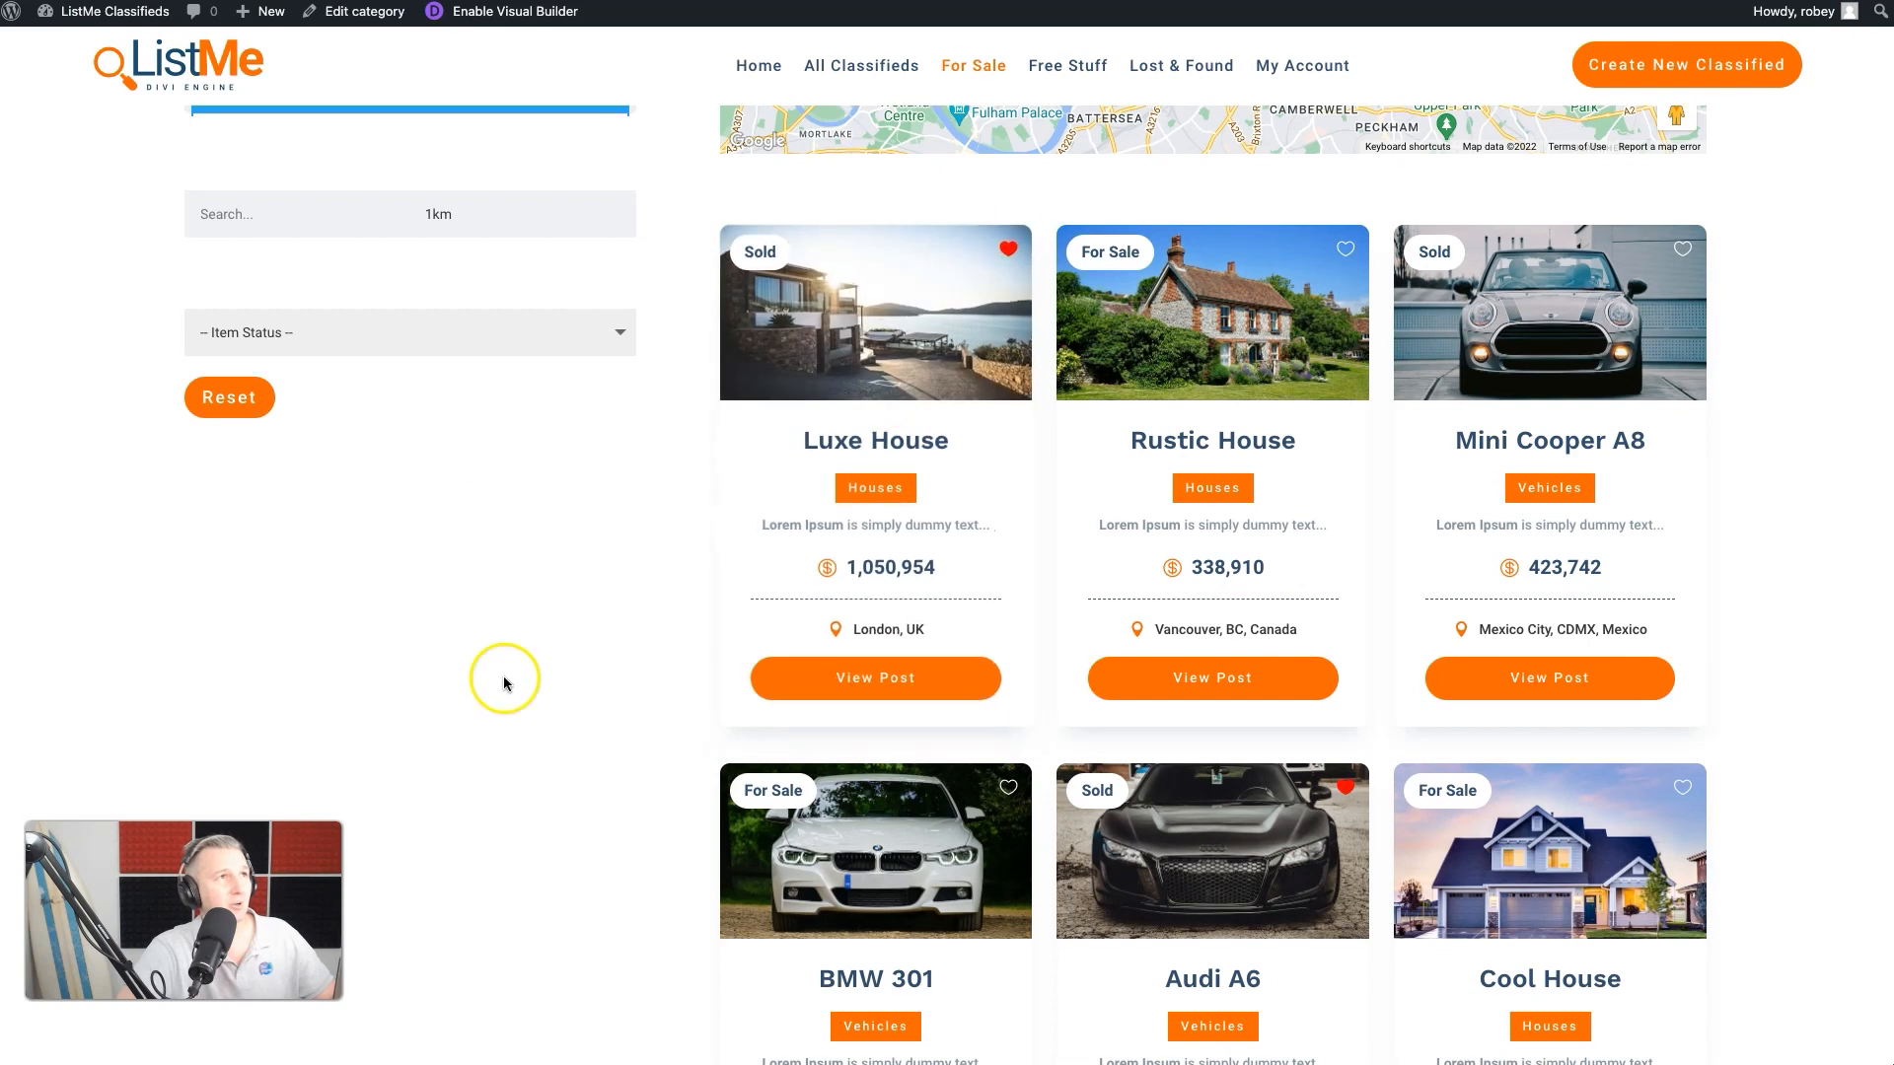
scroll(505, 682, "up", 6)
- Return to the Wishlist page through My Account and check the saved Luxe House and Audi A6 listings
left_click(1320, 67)
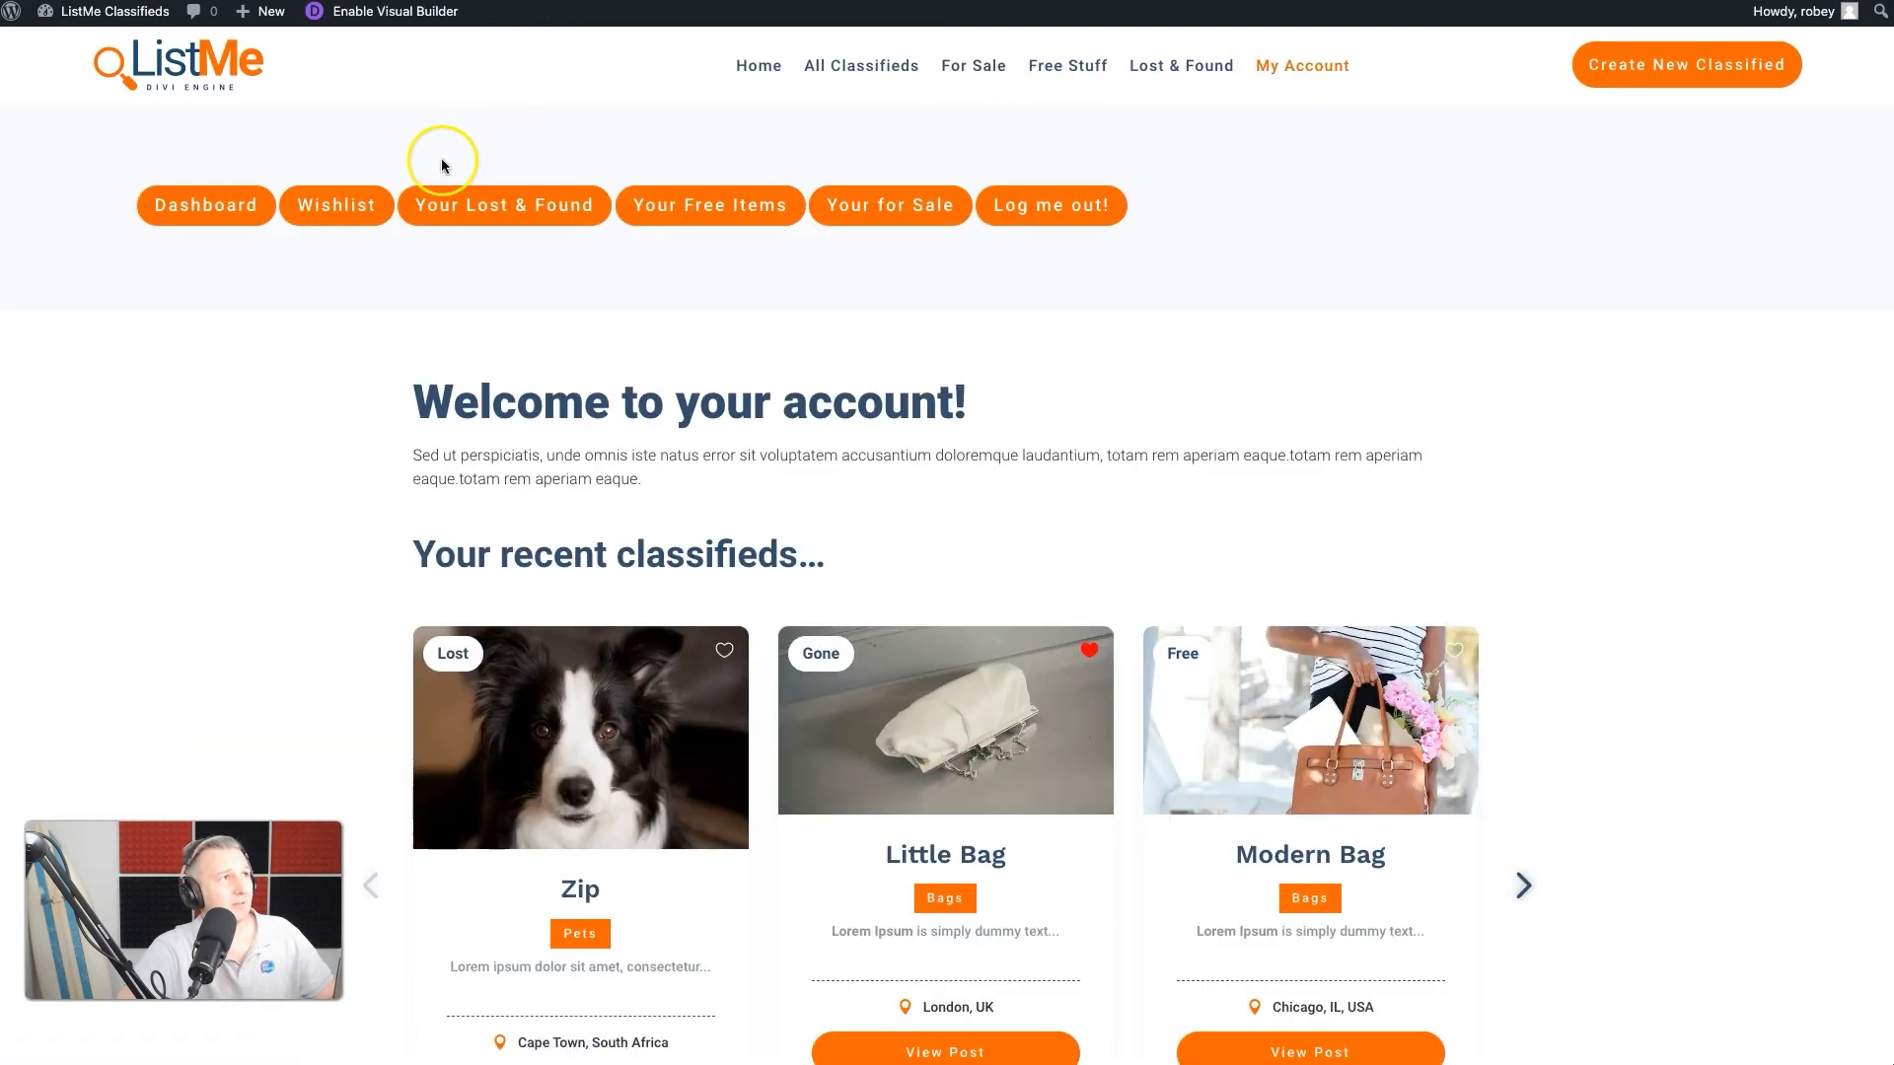
left_click(338, 207)
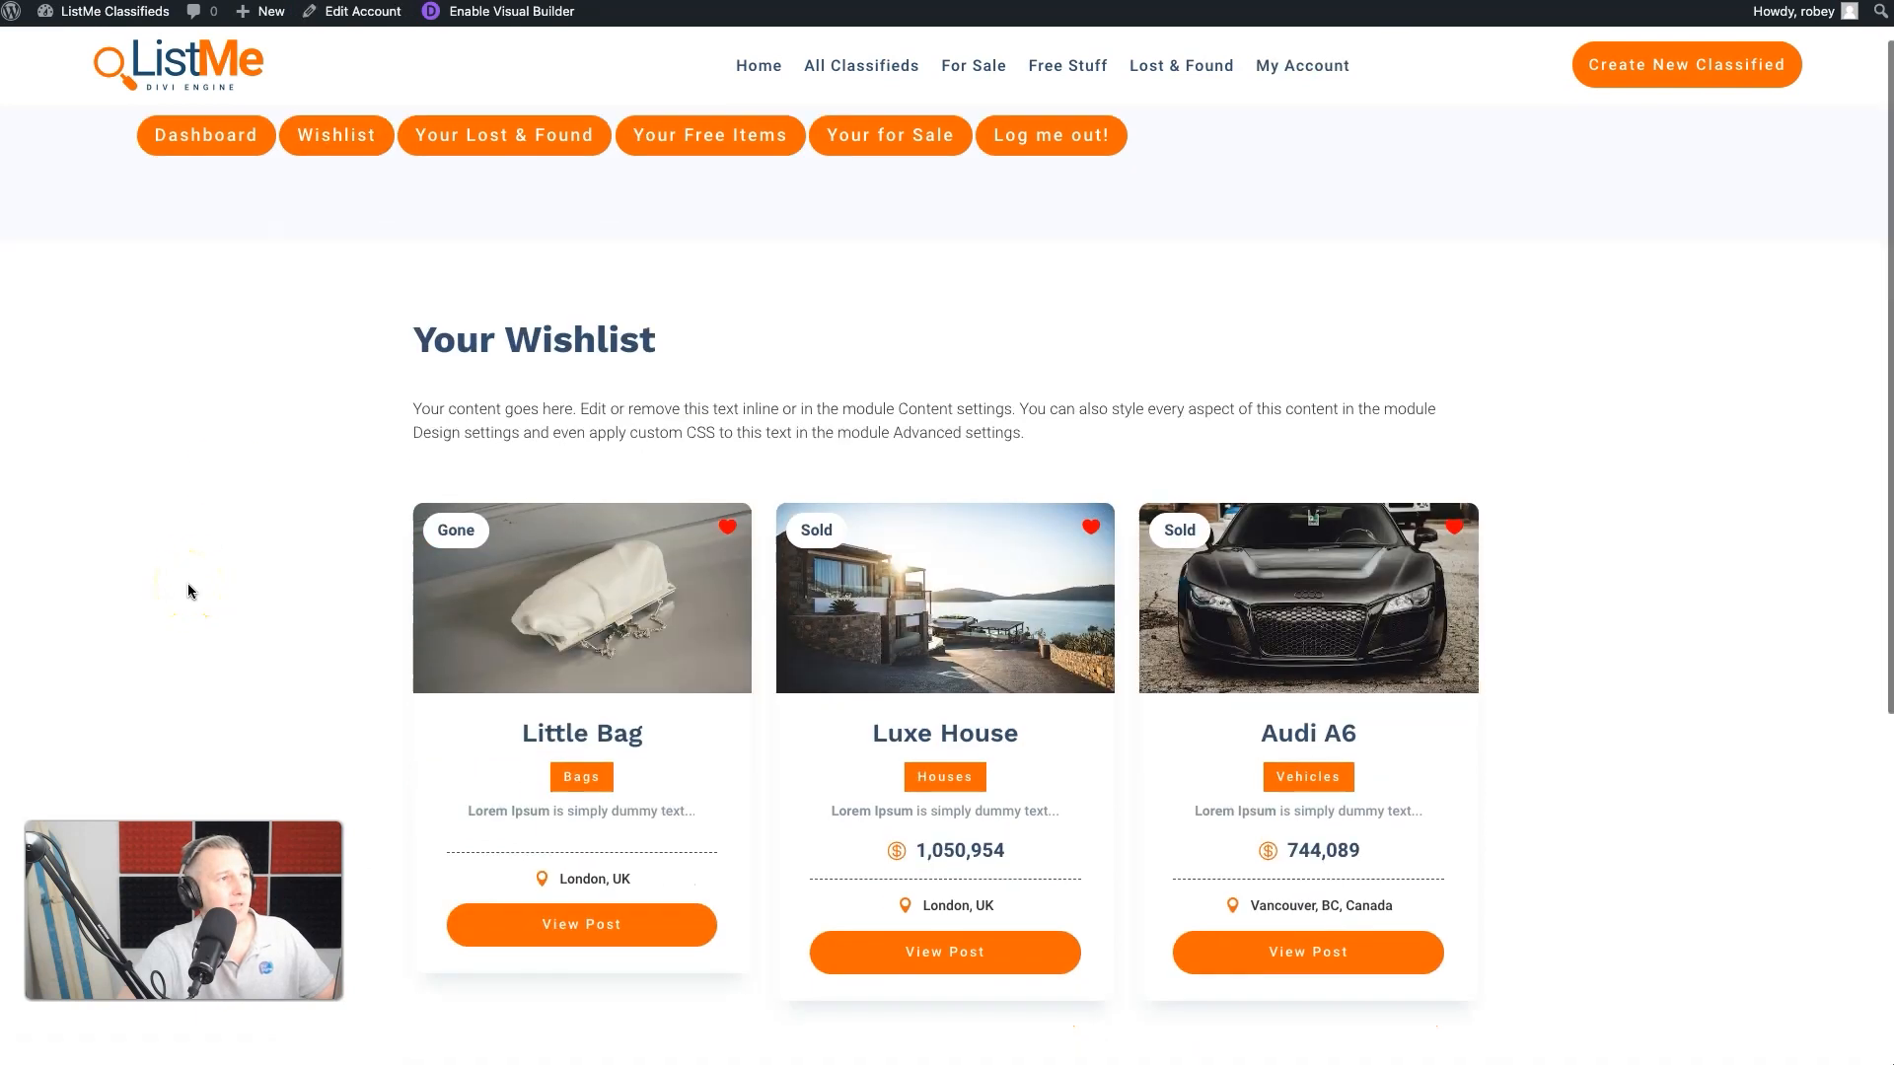
scroll(187, 583, "down", 3)
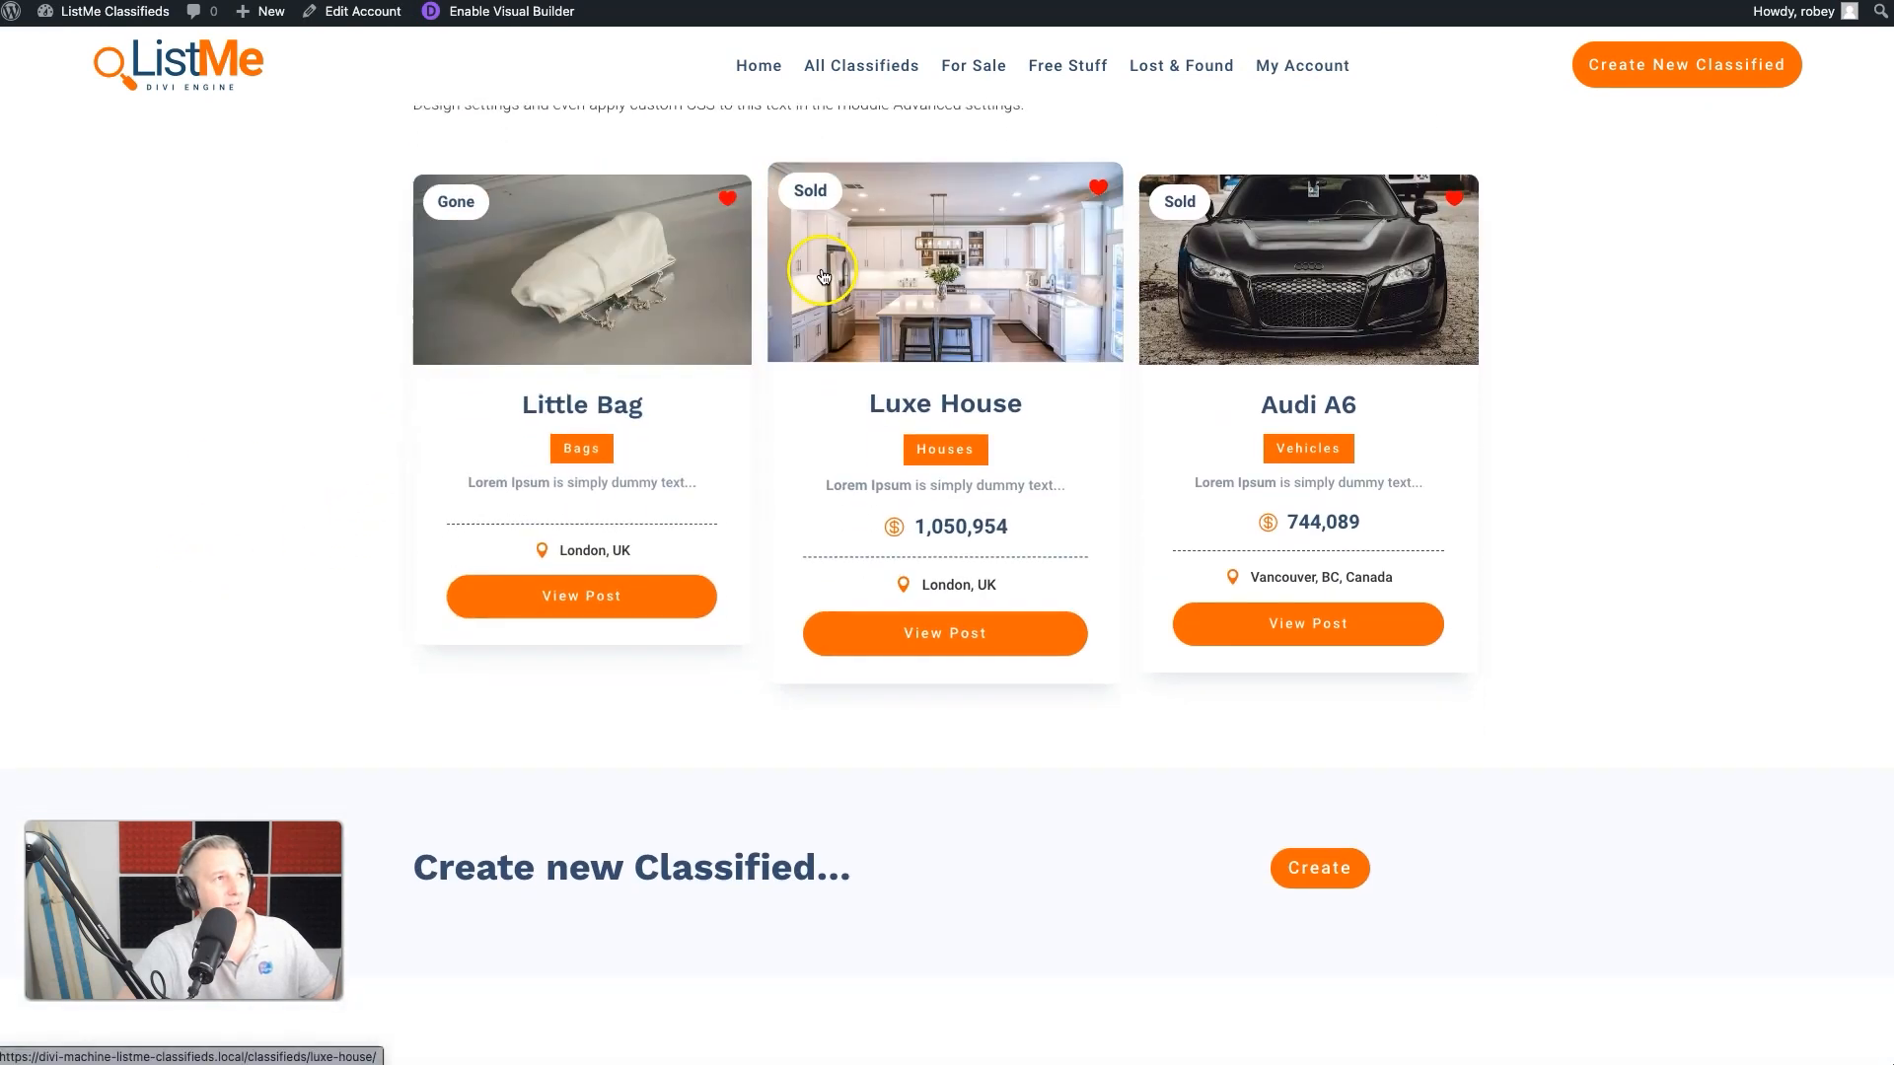